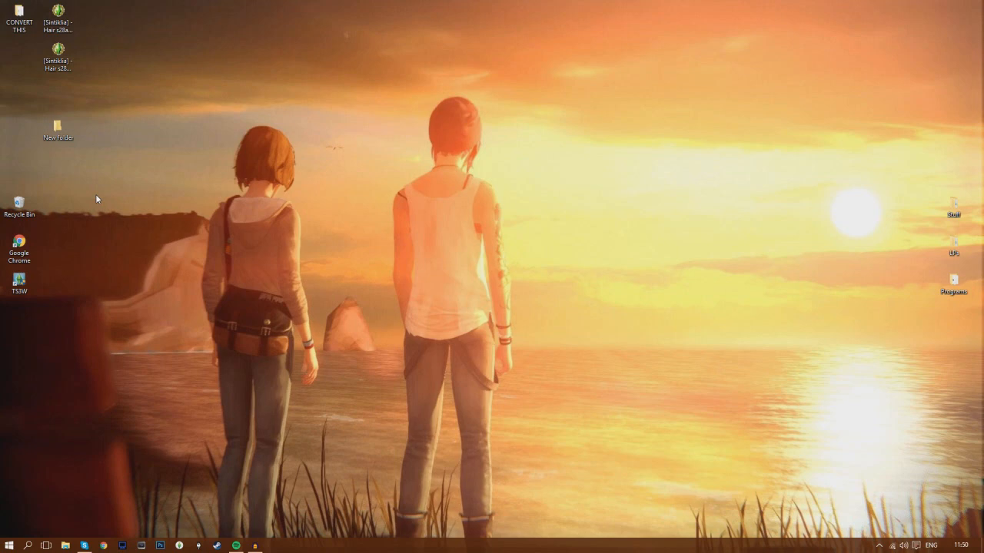
- Switch to Spotify, play the song Move On (C'est la vie), and minimize its window
click(236, 545)
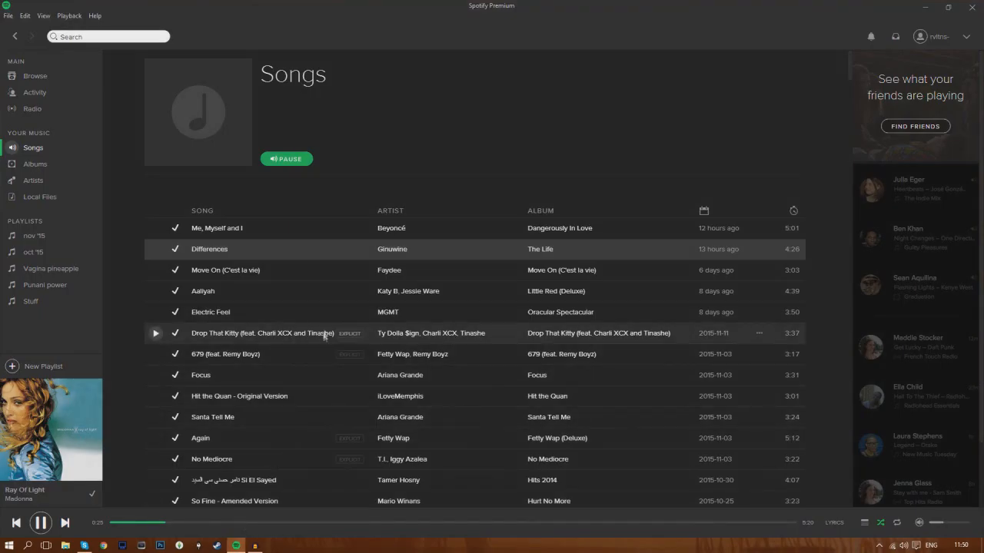
double_click(281, 269)
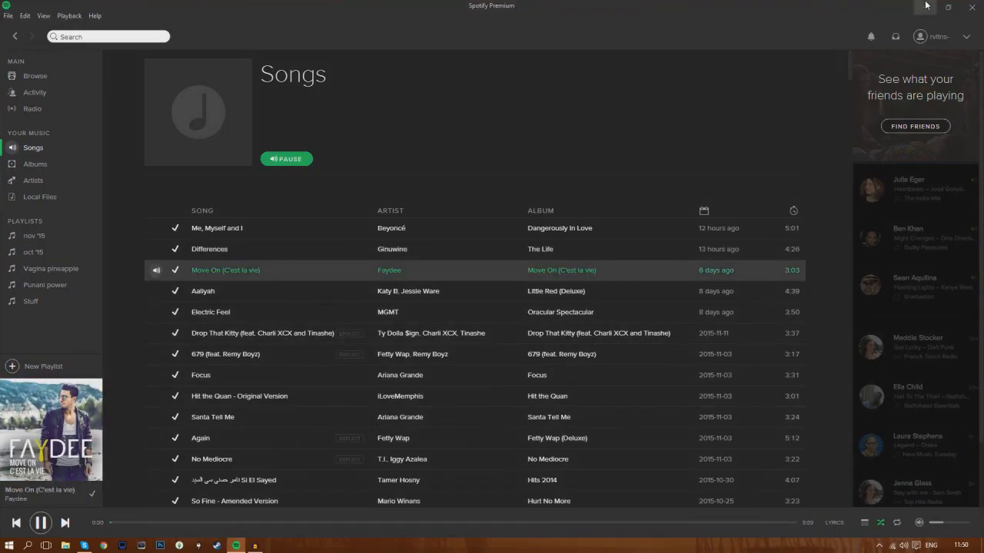
click(926, 6)
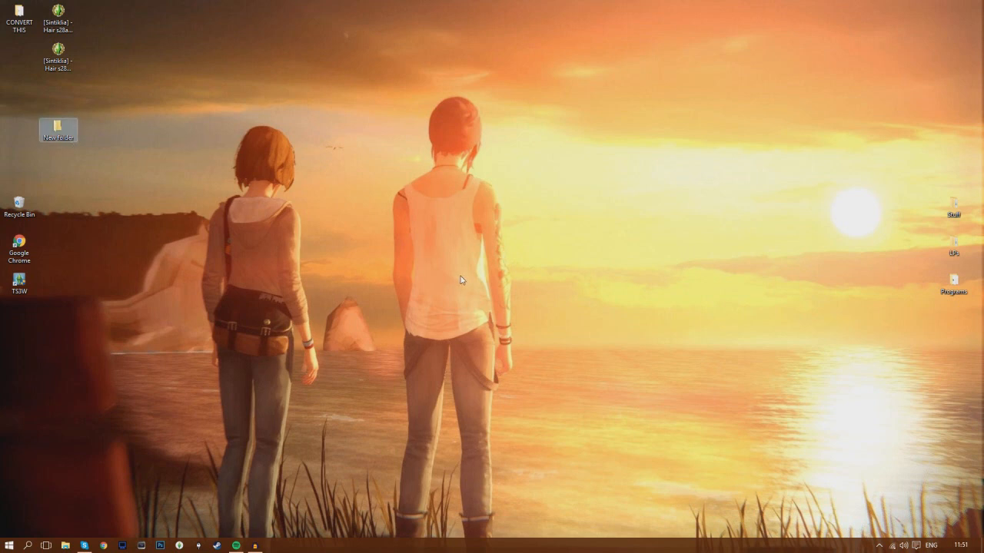
- Launch Sims 4 Studio from the Programs folder on the desktop and close the folder window
double_click(950, 283)
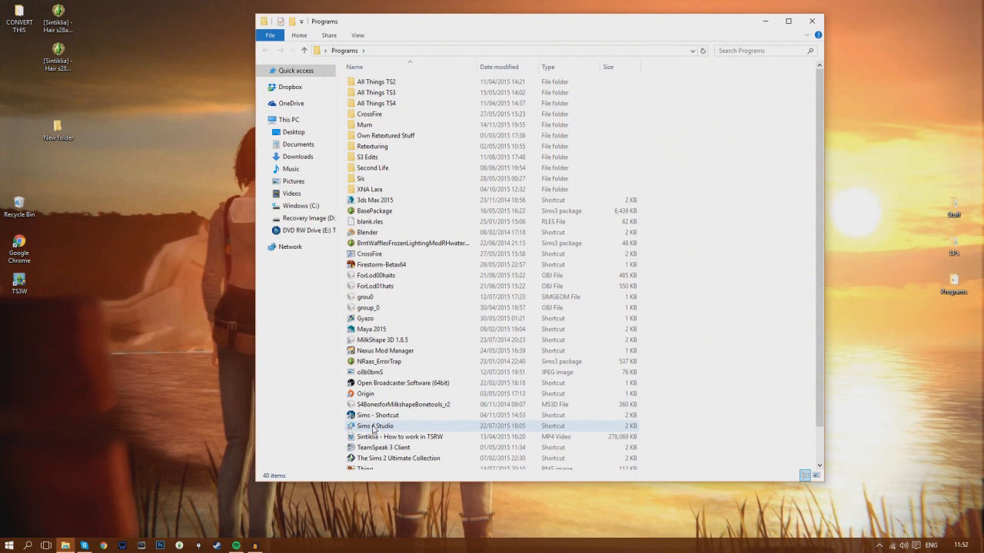
double_click(373, 427)
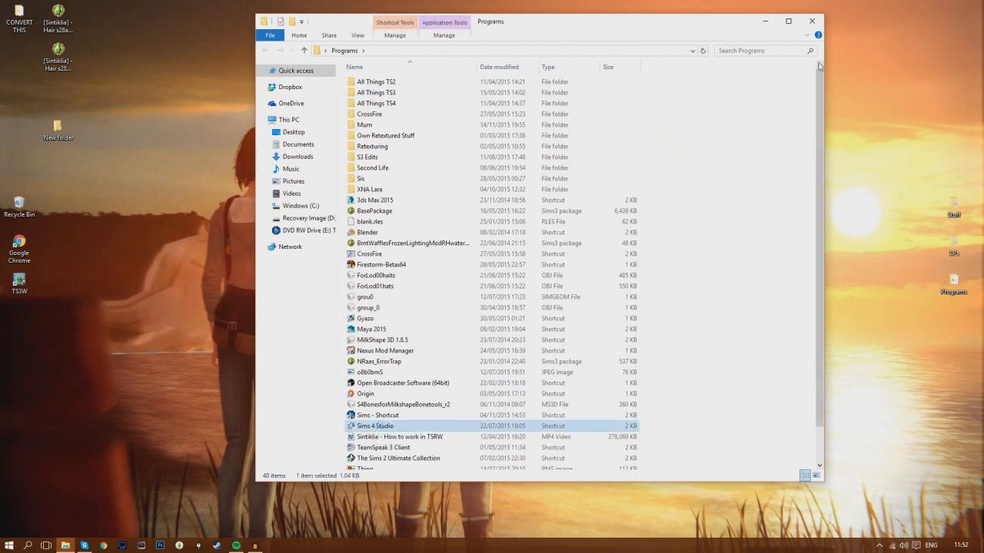
click(811, 20)
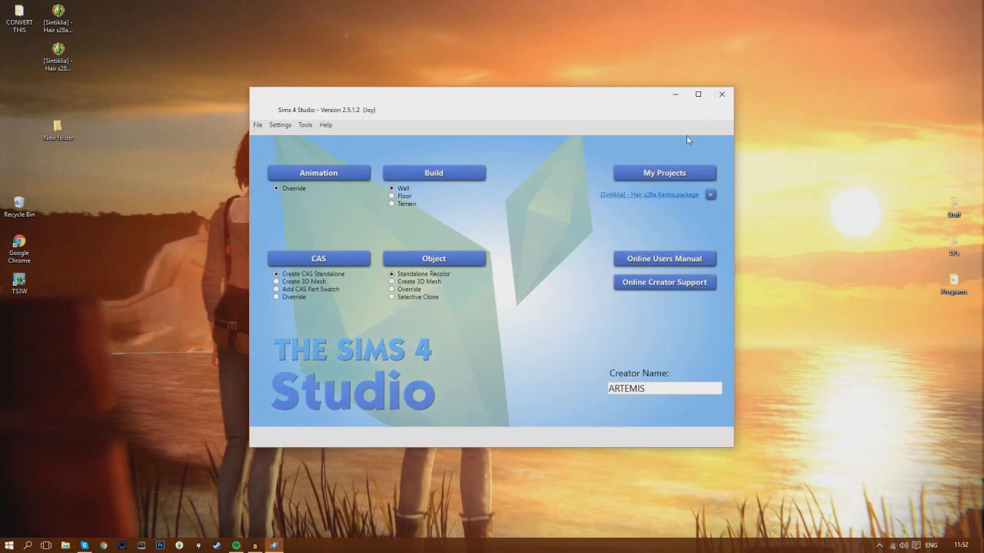
- Open the package [Sintiklia] - Hair s28a Karina from the Desktop as a project
click(694, 178)
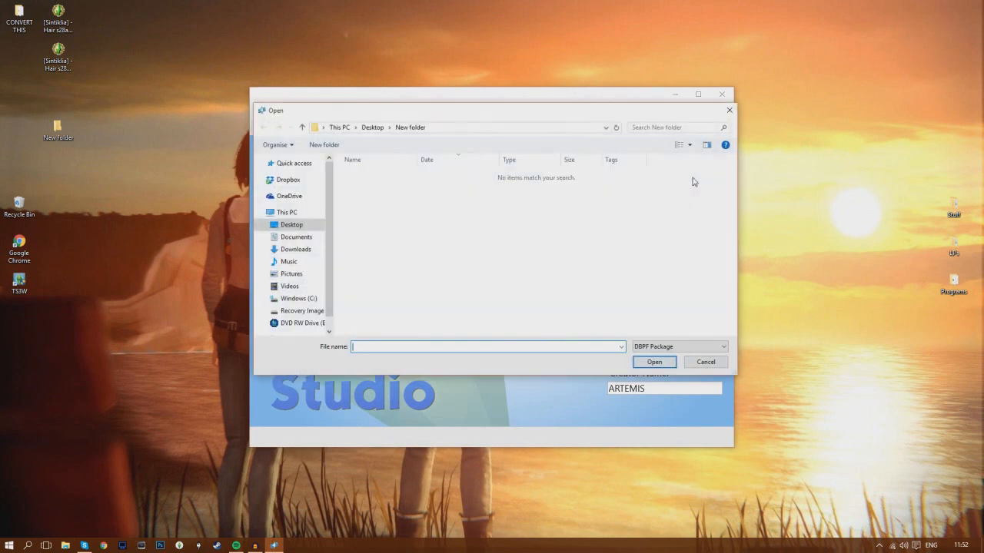
click(297, 229)
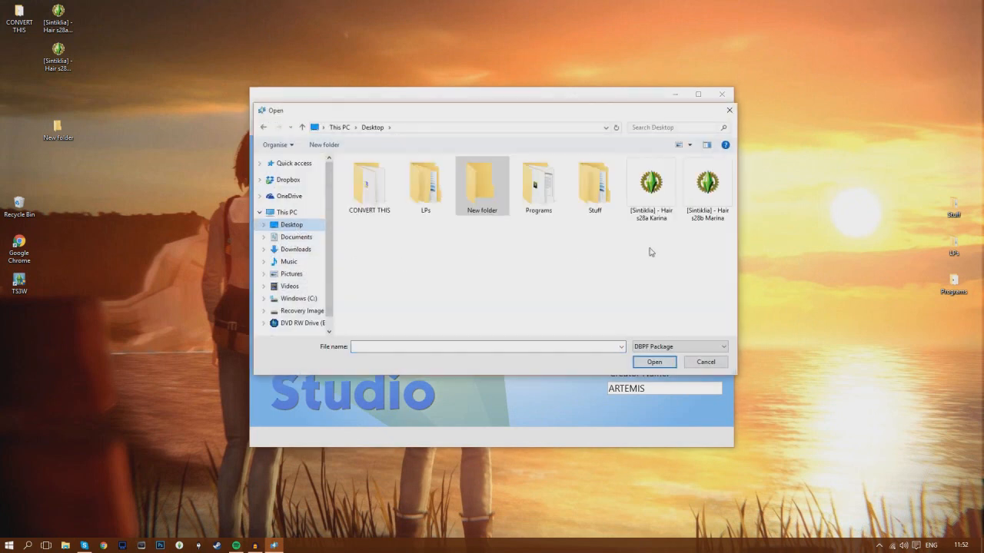
click(650, 218)
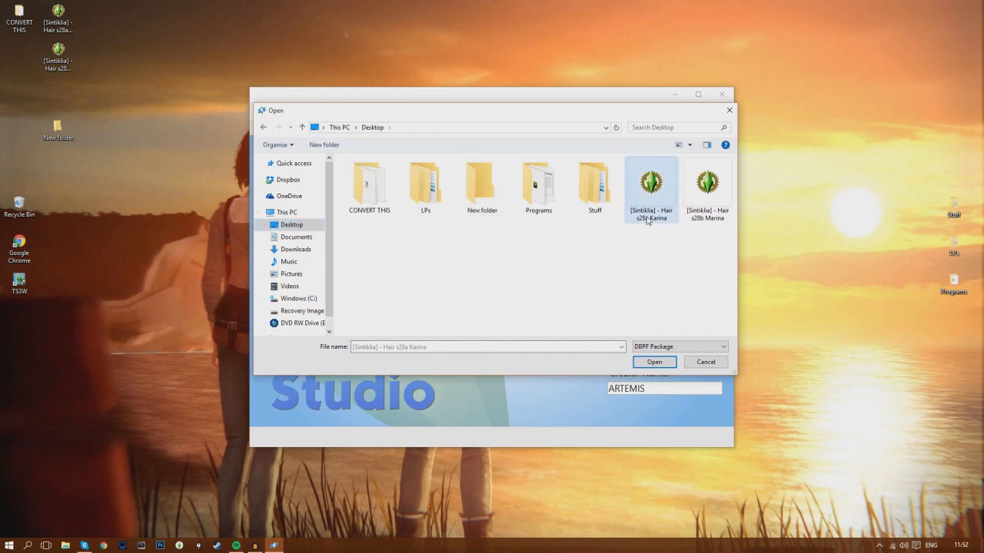
click(693, 218)
click(659, 221)
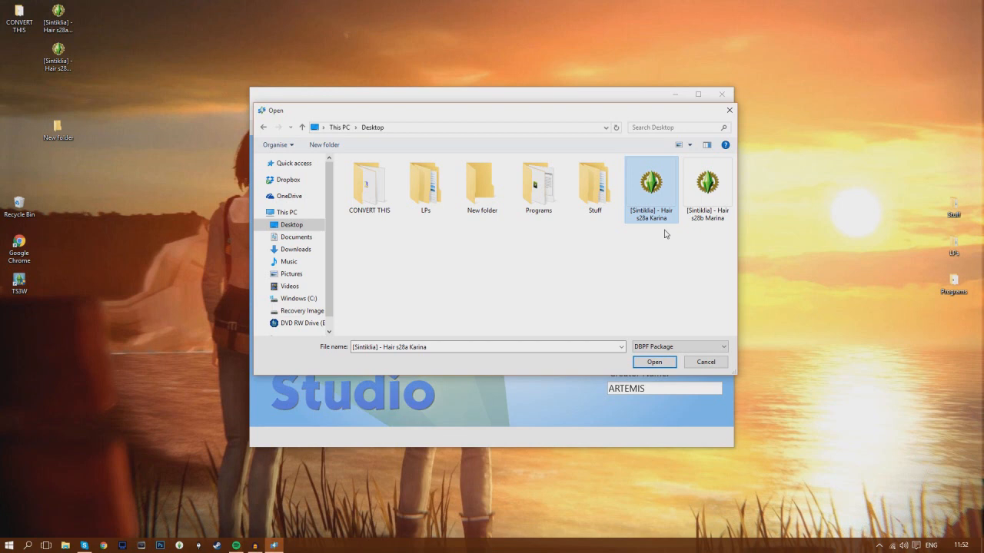
click(688, 220)
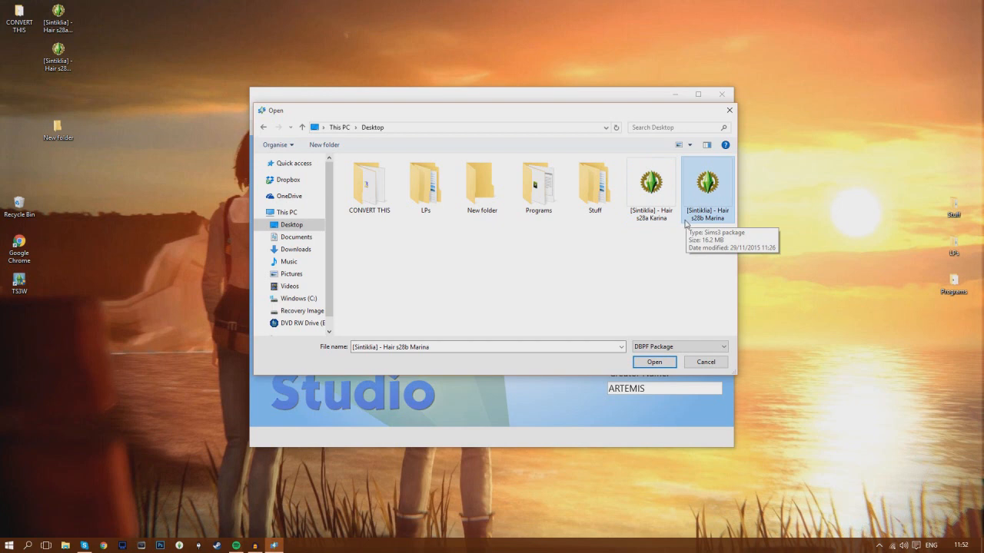
click(652, 221)
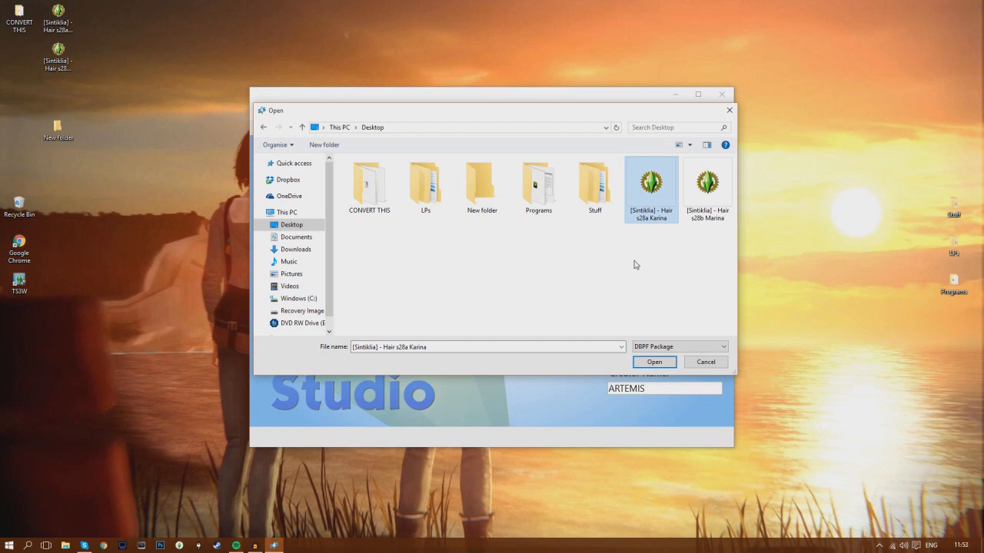
double_click(653, 217)
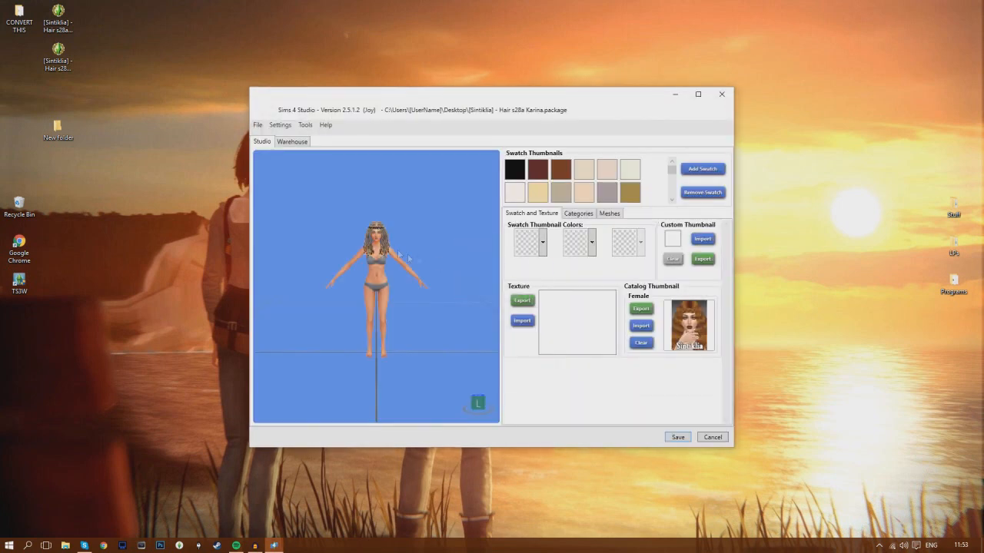
- Show the hair in its white swatch in a front close-up of the head
scroll(369, 225, up, 5)
middle_drag(369, 225, 358, 318)
right_drag(358, 318, 312, 224)
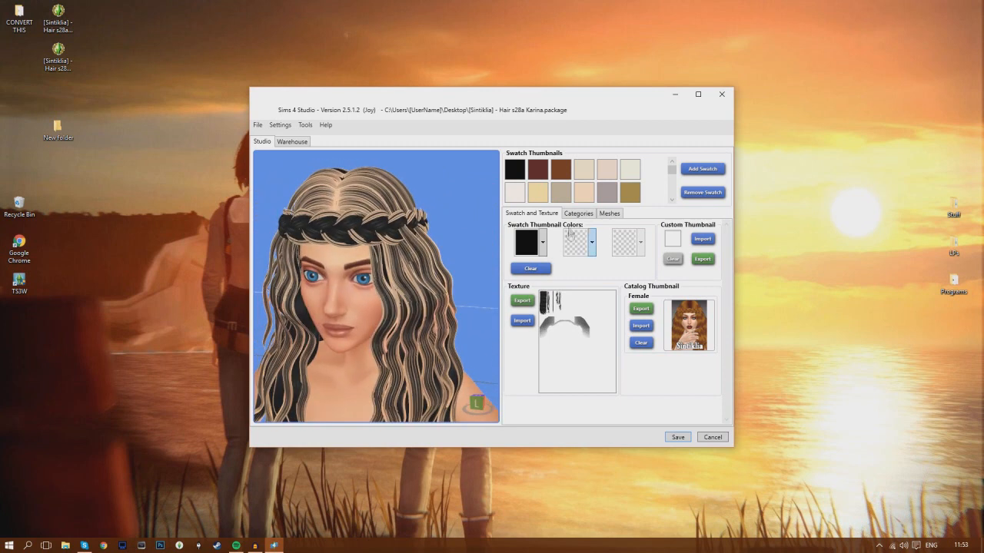
scroll(518, 199, down, 1)
scroll(516, 197, down, 3)
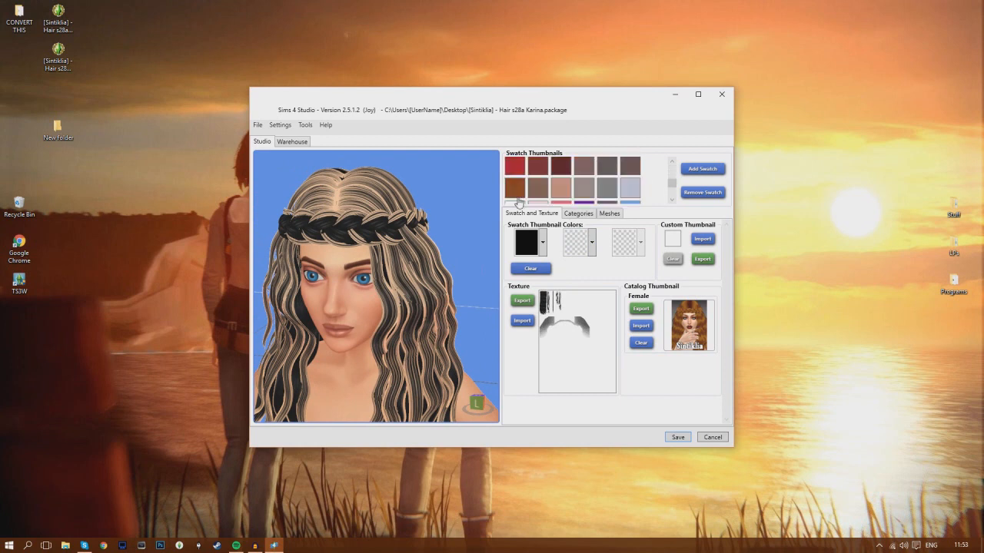
click(511, 189)
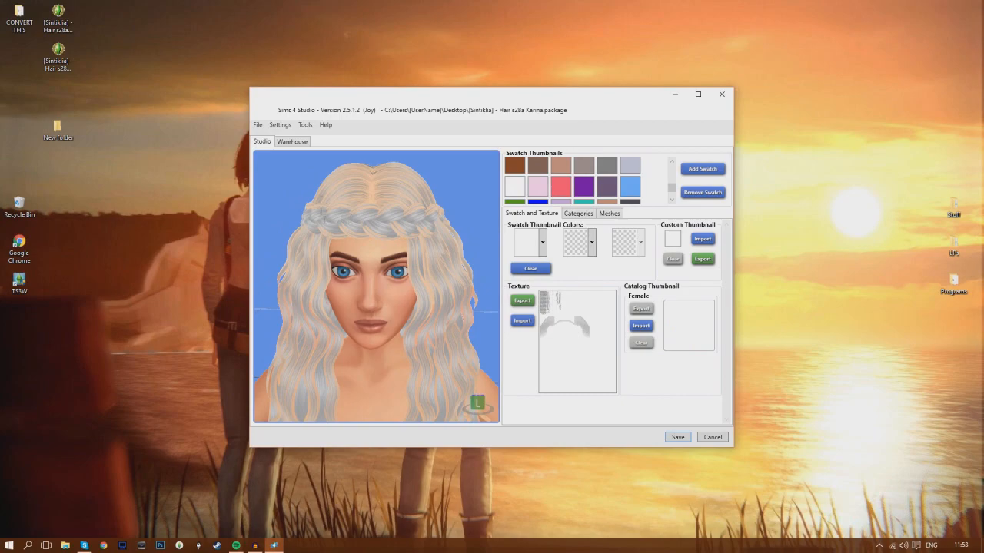
- Switch to Spotify and start another song from the Songs list
click(236, 546)
double_click(267, 297)
- Export the white swatch's texture as a DDS file named Alpha into the desktop's New folder, and close the folder window
click(523, 300)
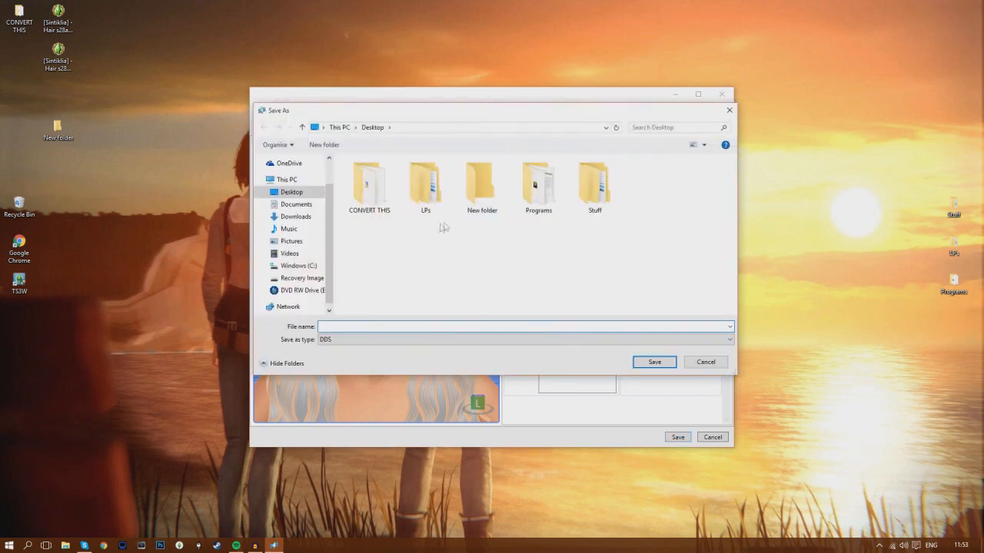
double_click(478, 189)
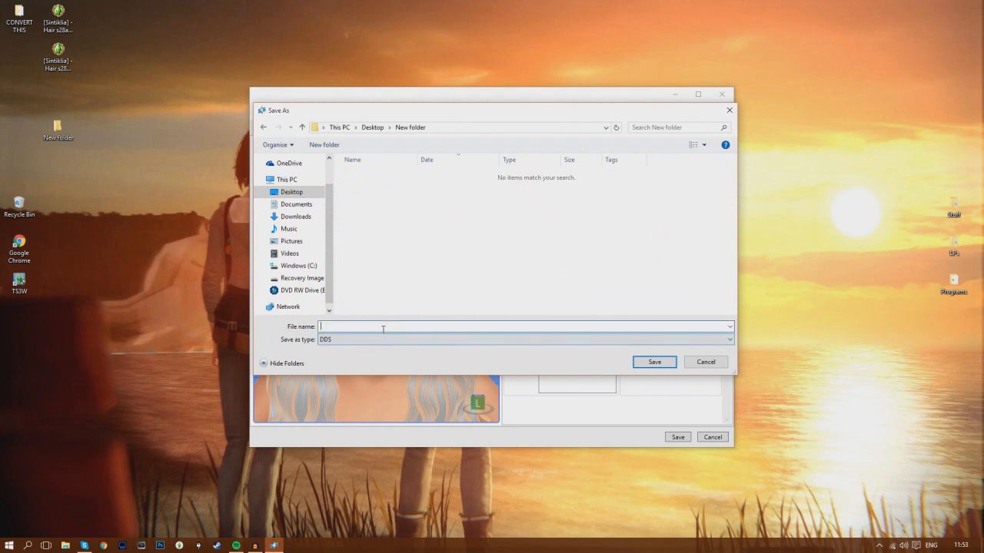
text(Alpha)
key(Return)
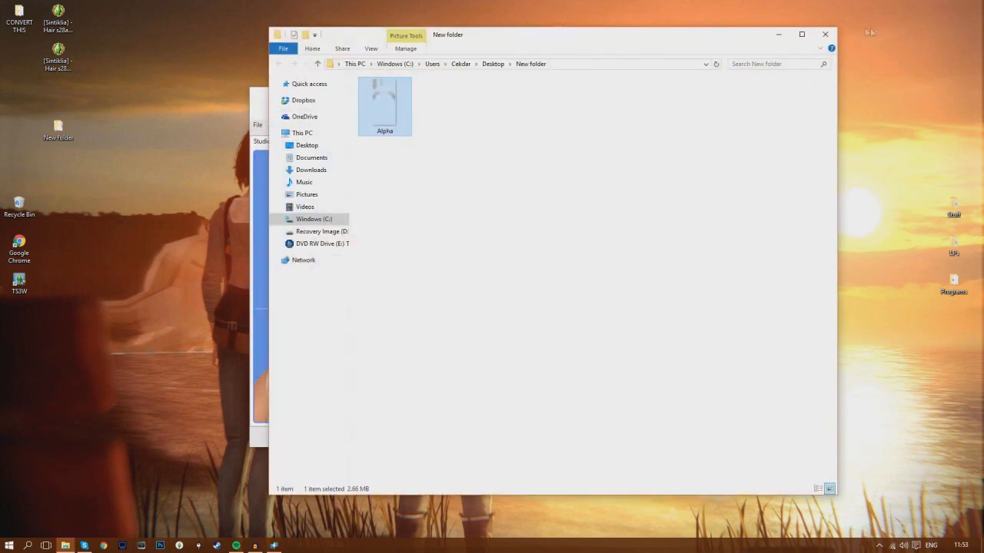
click(825, 34)
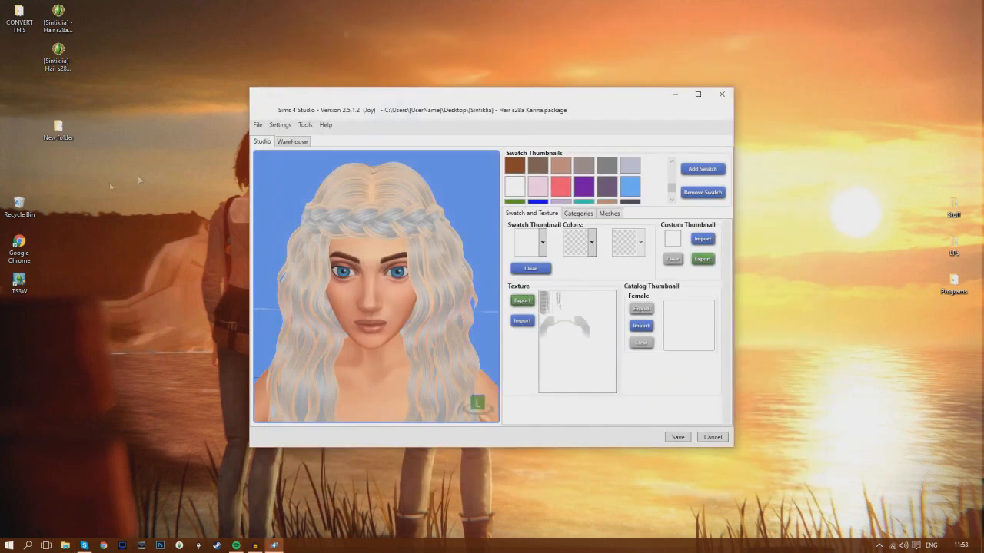
- Sort the package's Warehouse resources by type and examine the 3D preview of the Geometry entry in group 80F1D566
click(293, 142)
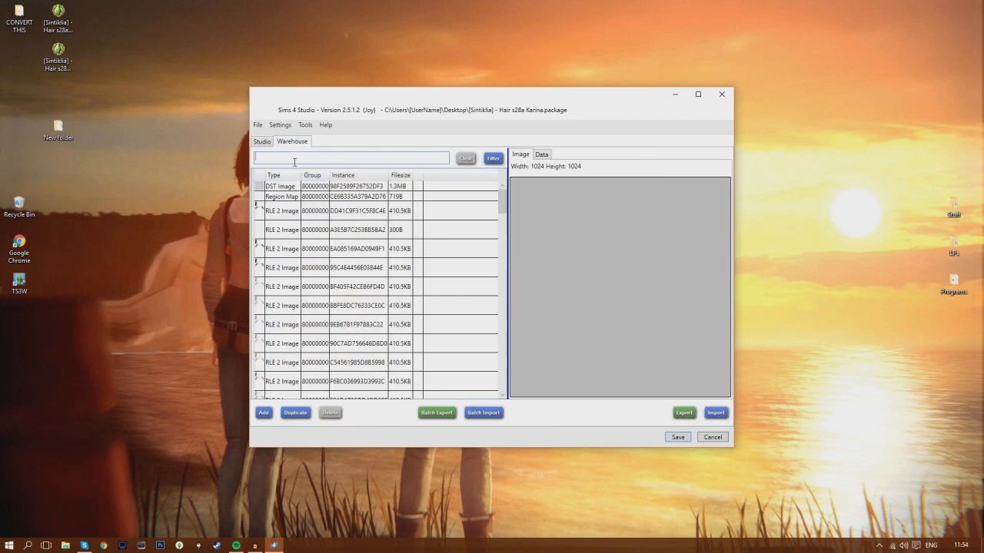
scroll(296, 223, down, 10)
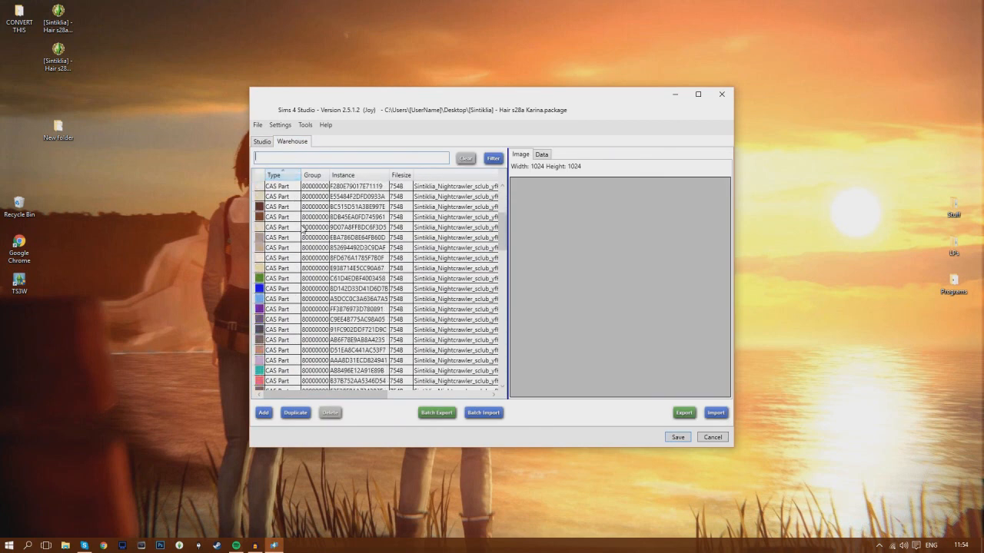
scroll(300, 225, down, 4)
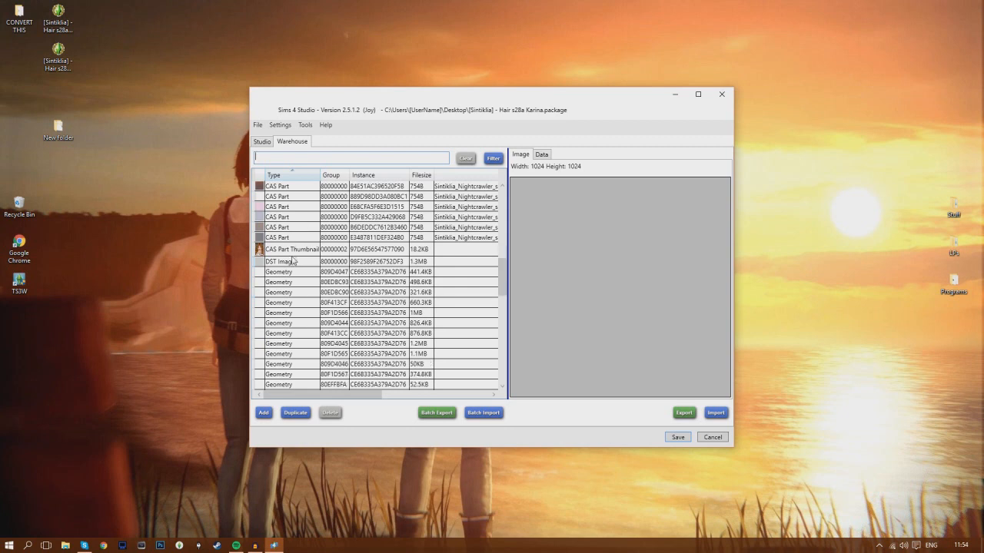
click(287, 314)
scroll(587, 266, up, 5)
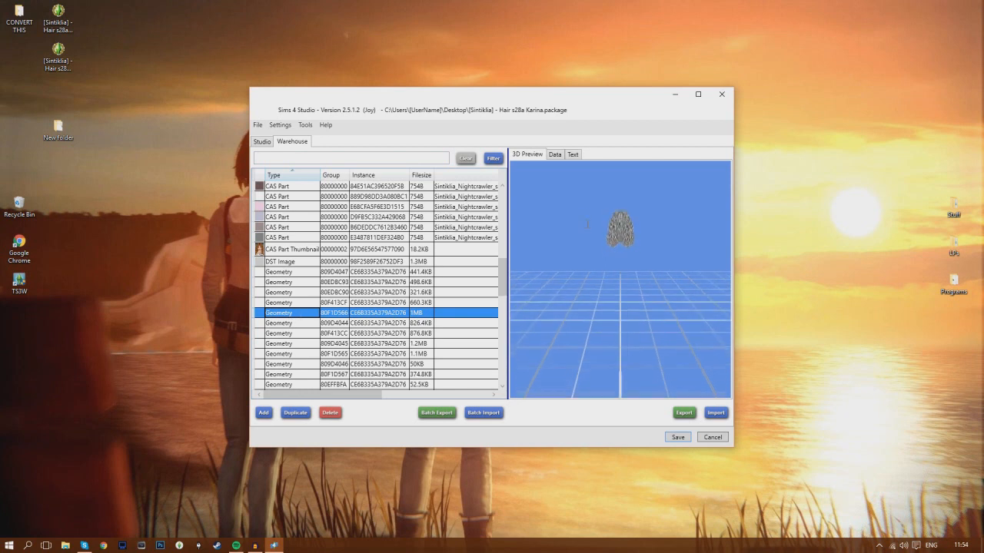
middle_drag(587, 266, 592, 361)
scroll(592, 357, up, 4)
middle_drag(586, 211, 578, 247)
scroll(578, 247, up, 2)
scroll(578, 247, up, 3)
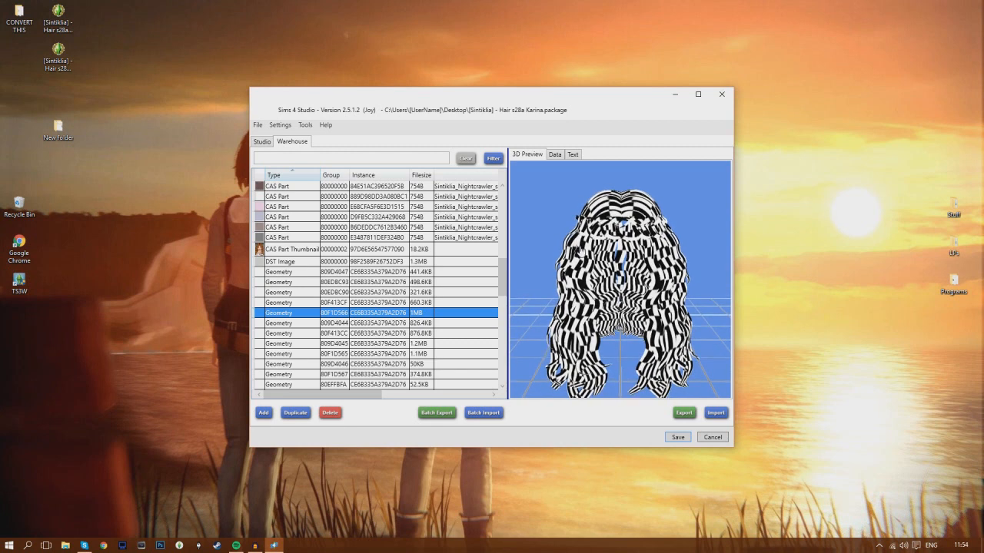
- Preview the Geometry entries in groups 809D4045 and 80F1D565 to compare their meshes
click(415, 343)
click(414, 355)
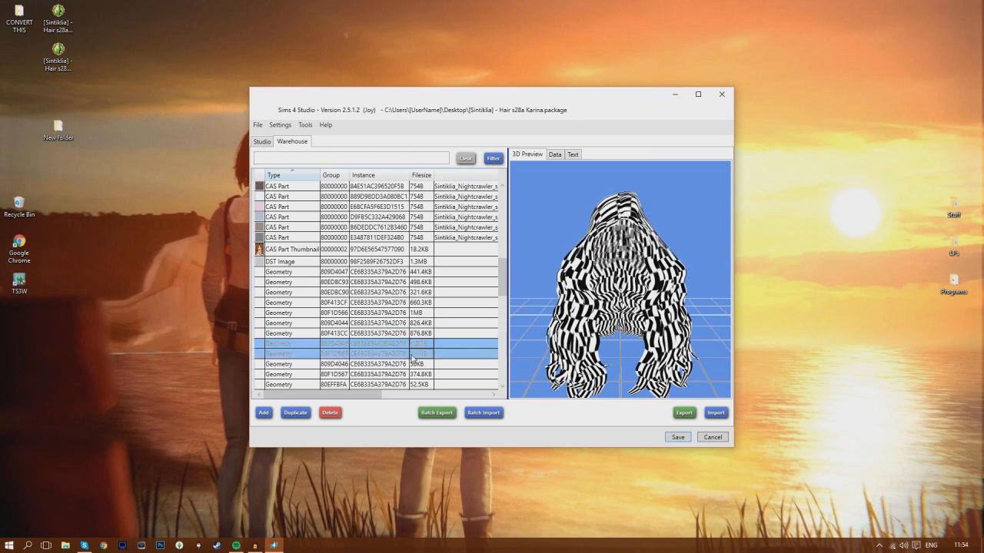
mouse_move(602, 239)
right_down()
mouse_move(374, 250)
mouse_move(603, 233)
right_up()
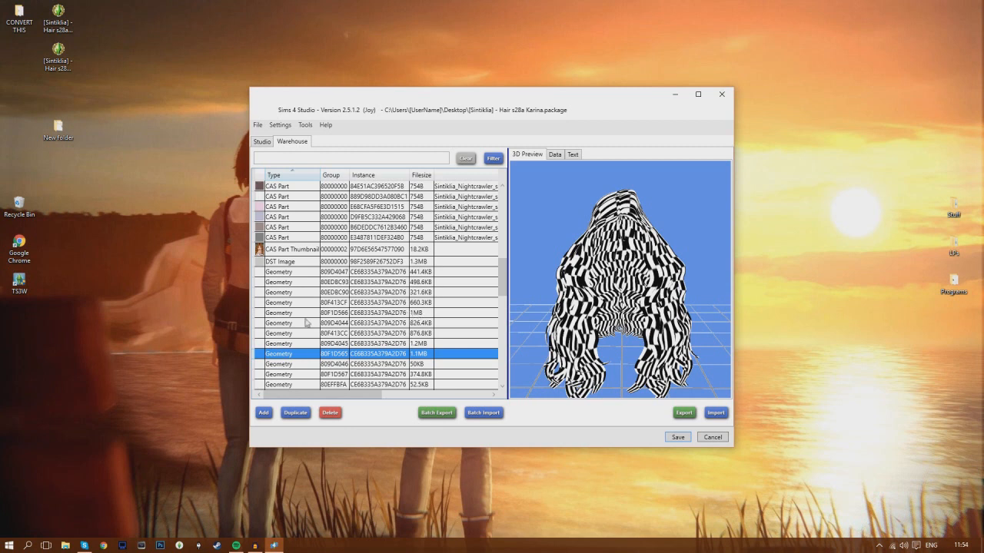
- Export the Geometry entry in group 80F1D566 into New folder under the file name mesh.simgeom
click(302, 313)
right_drag(624, 212, 680, 385)
click(684, 415)
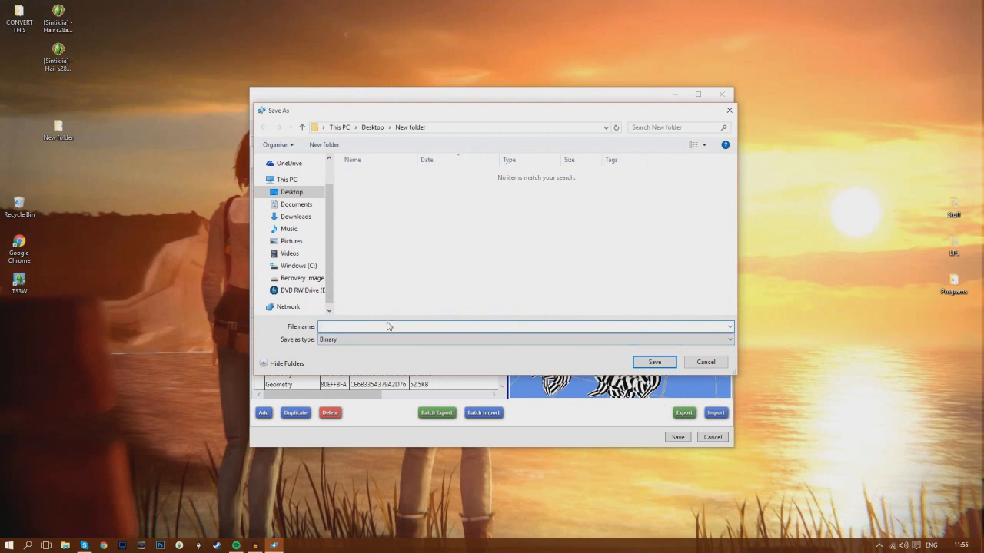
text(mesh.simgeom)
key(Return)
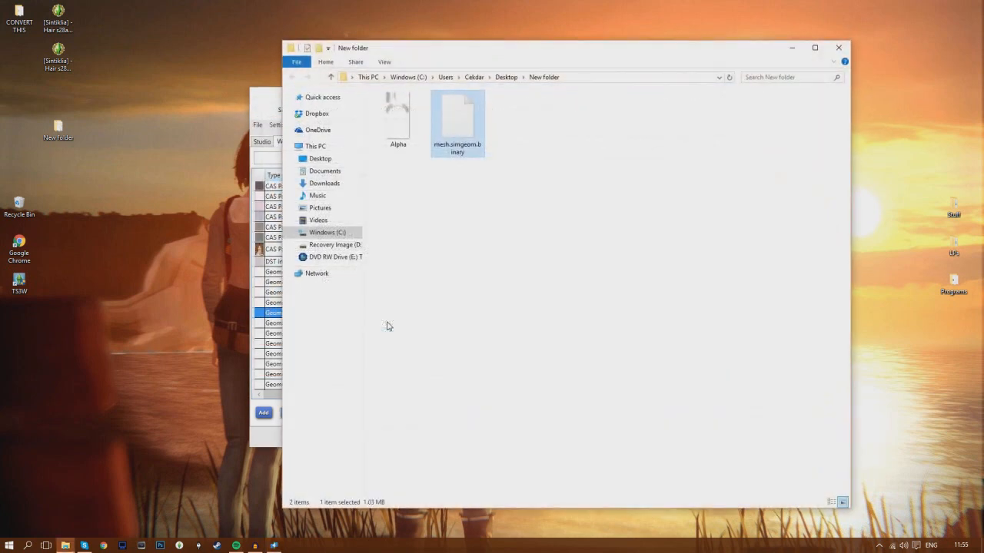
- Rename the exported mesh file to mesh.simgeom by removing its .binary extension, and accept the extension change
right_click(459, 156)
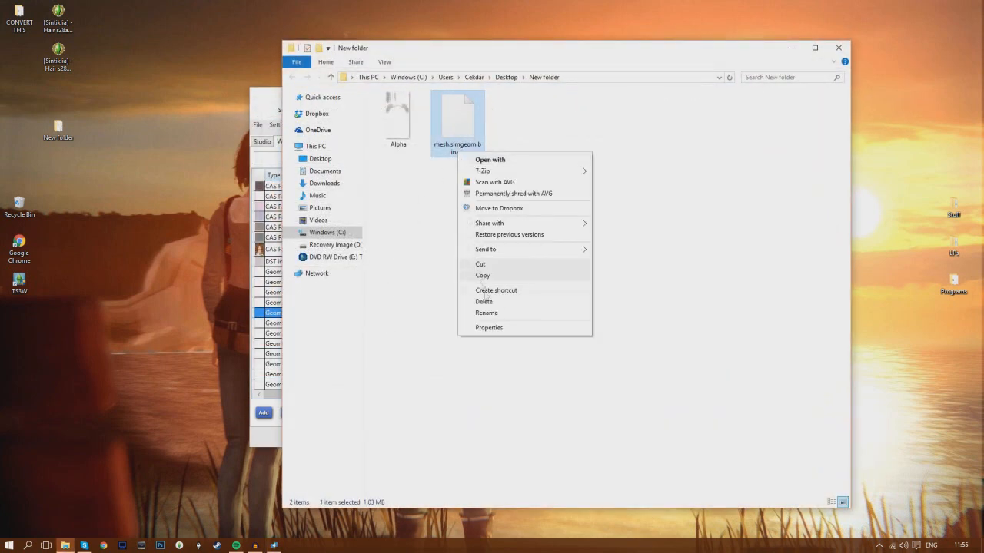
click(487, 312)
key(End)
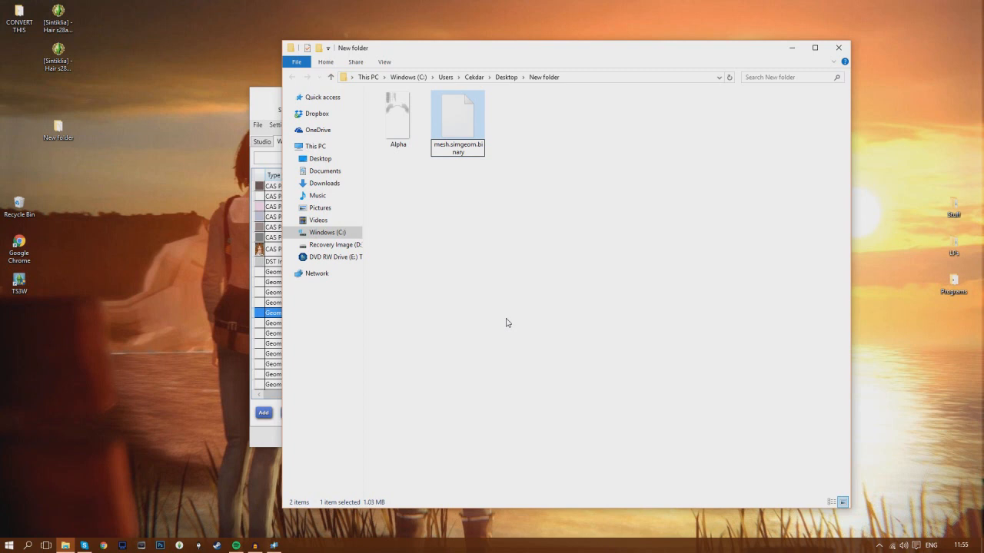
key(BackSpace)
key(BackSpace)
key(BackSpace)
key(BackSpace)
key(BackSpace)
key(BackSpace)
key(BackSpace)
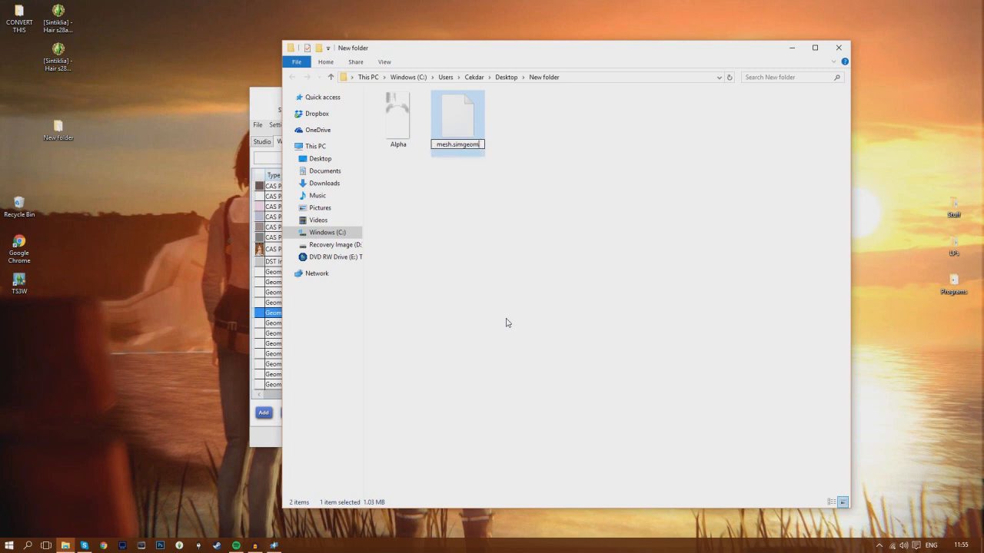
key(Return)
key(Return)
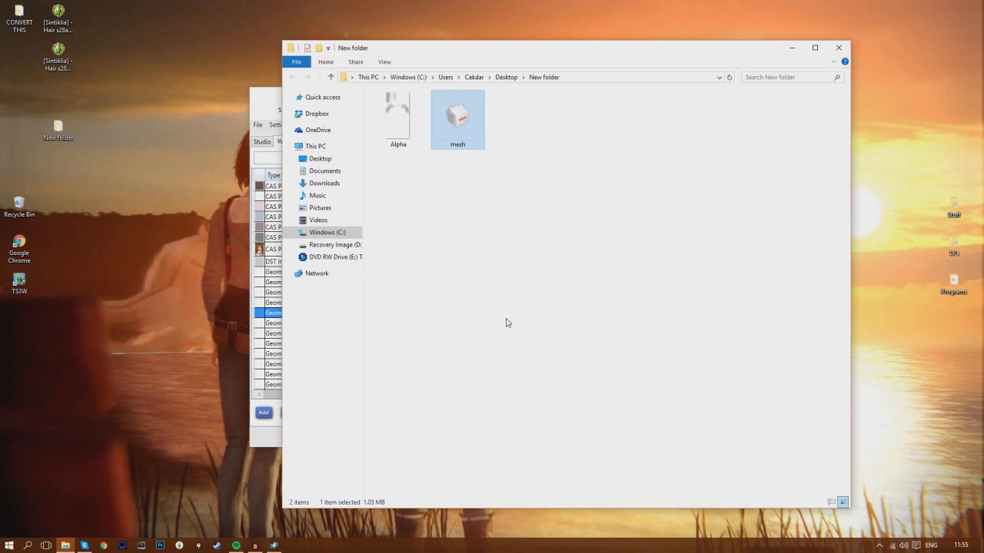
- Switch back to Sims 4 Studio and examine the exported hair mesh from another angle
click(267, 109)
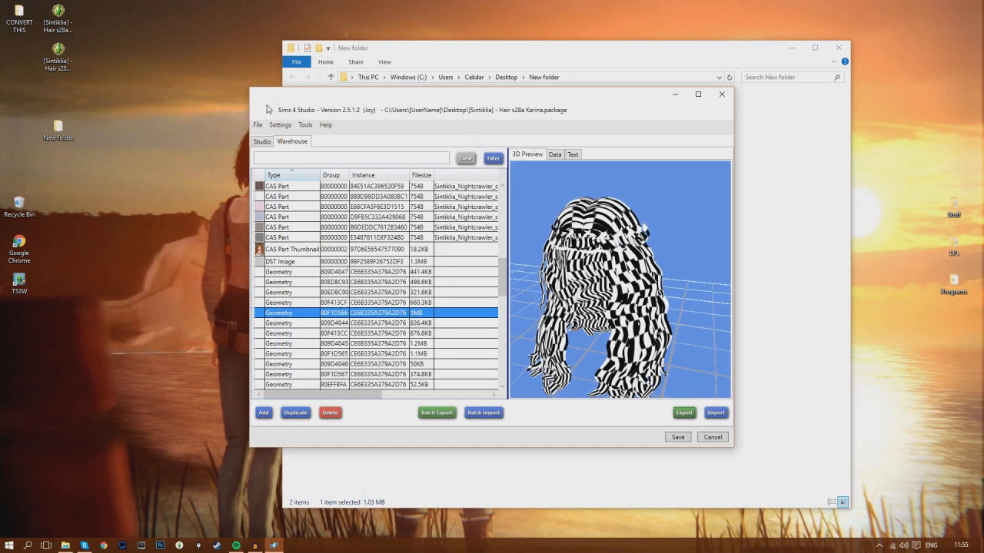
drag(638, 281, 544, 242)
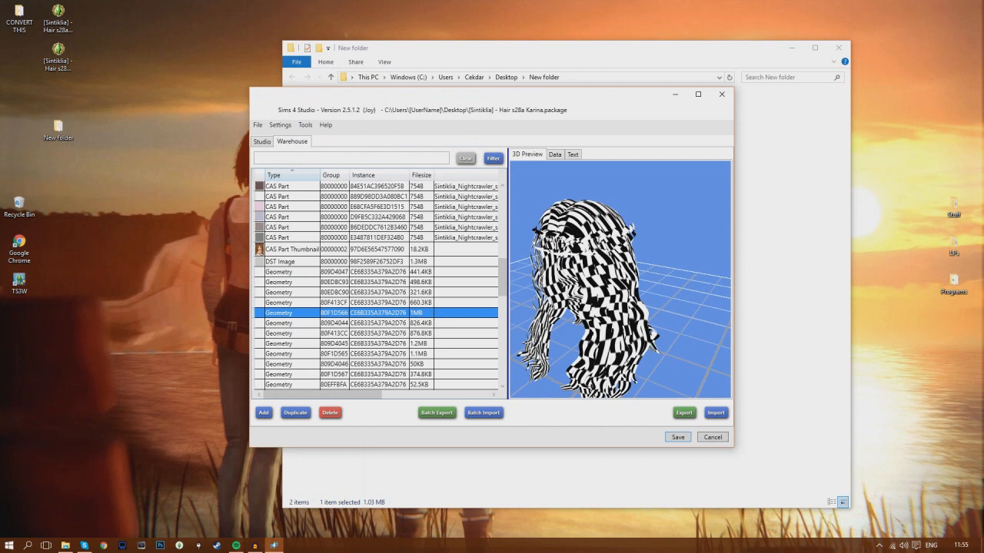
- Preview the Geometry entries in groups 80F1D567, 80F1D566, 809D4046 and 80F1D565, comparing their meshes from several angles
click(264, 143)
click(291, 141)
scroll(315, 321, down, 1)
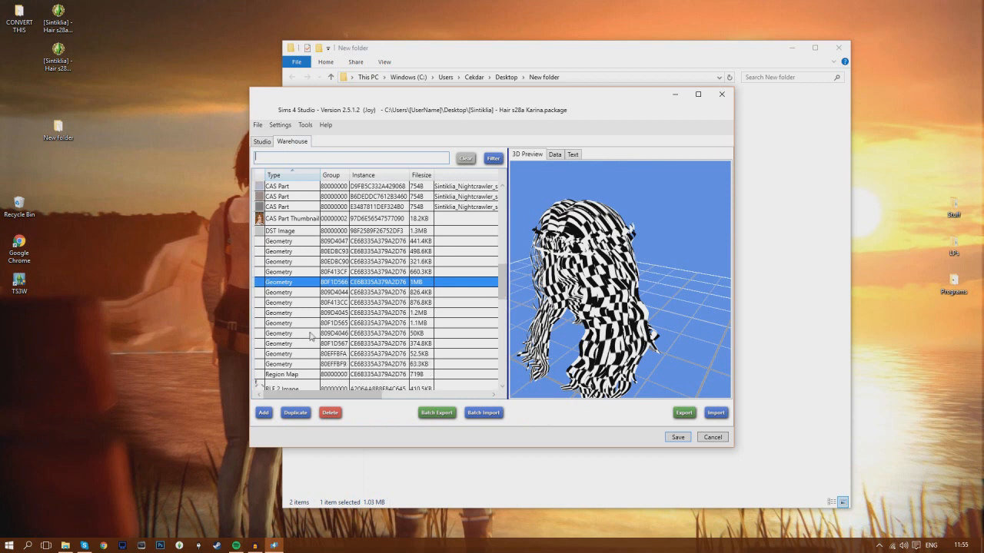
click(294, 344)
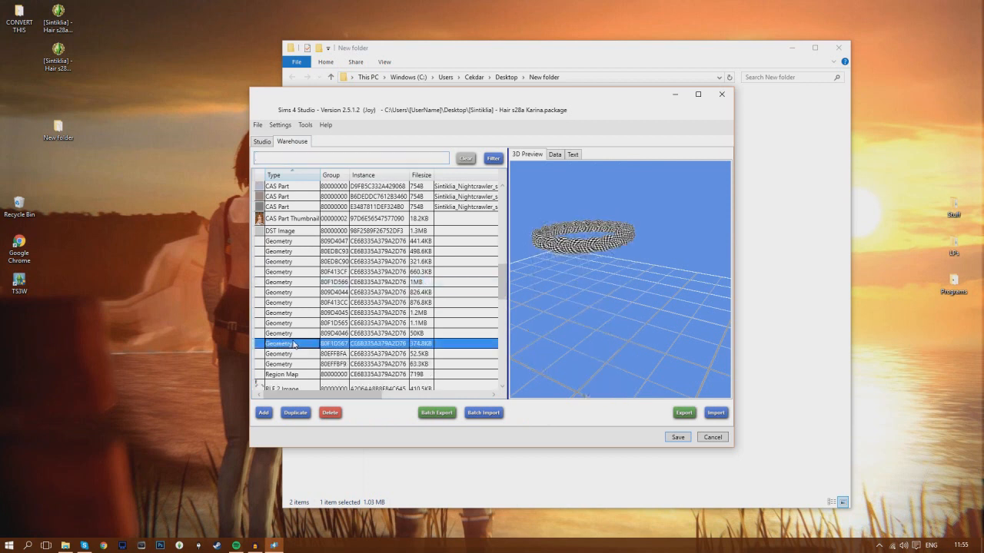
right_drag(690, 231, 443, 236)
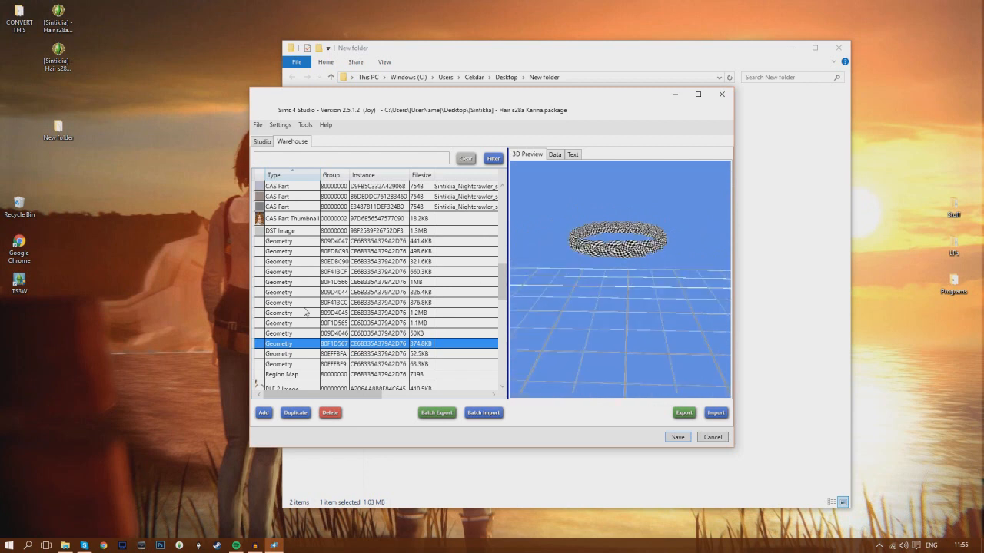
click(301, 282)
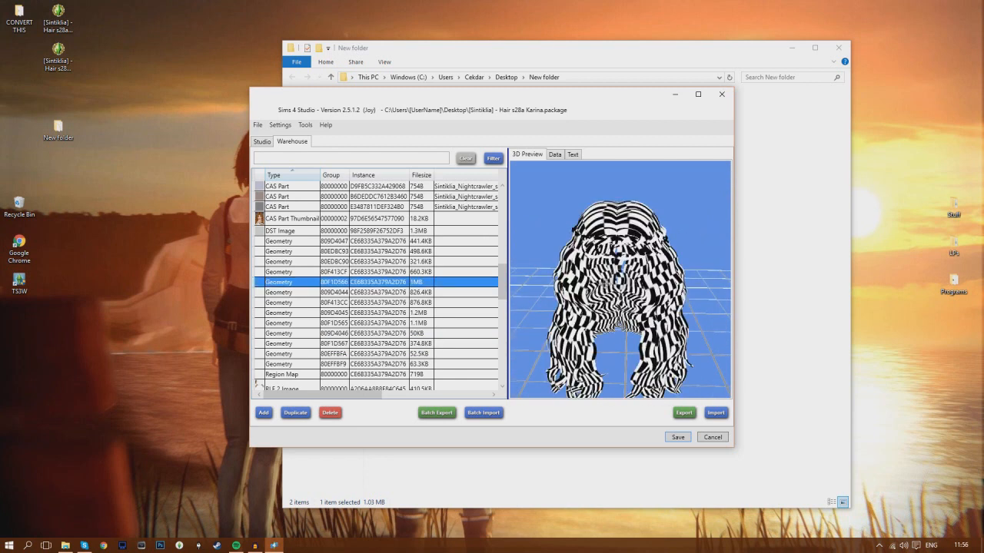
right_click(502, 277)
key(Escape)
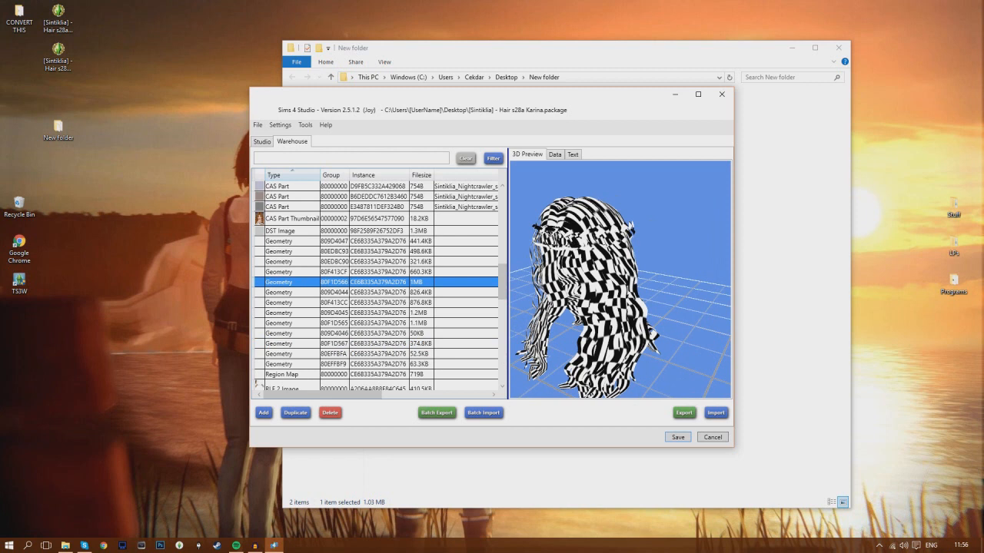
right_drag(577, 285, 600, 285)
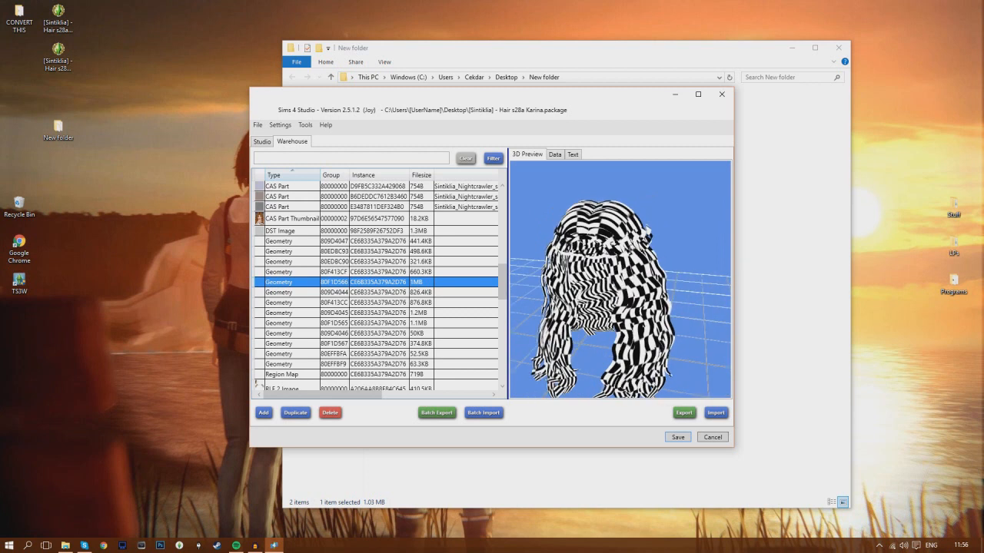
click(289, 345)
click(289, 335)
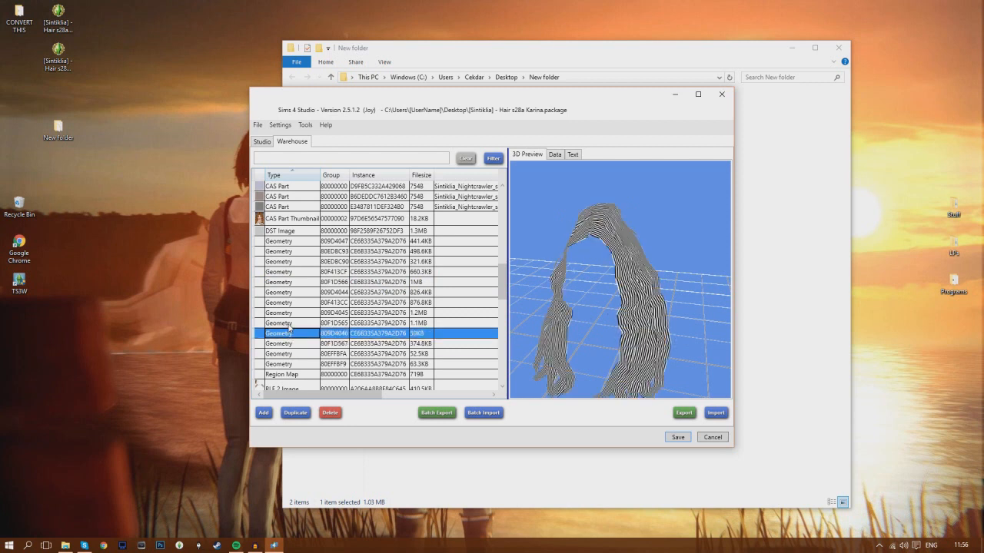
click(289, 324)
- Export the Geometry entry in group 80F1D567 into New folder under the file name mesh2.simgeom
click(295, 345)
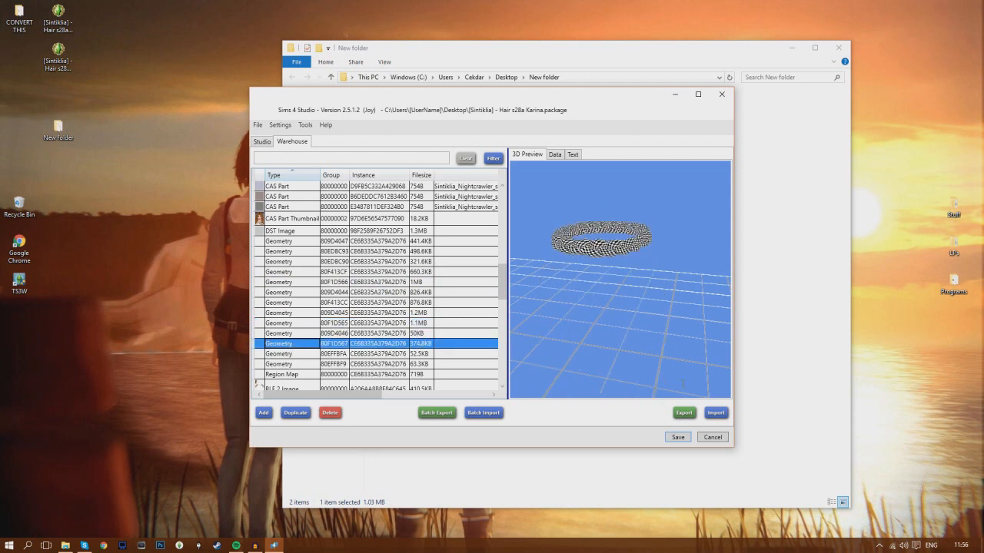
click(684, 413)
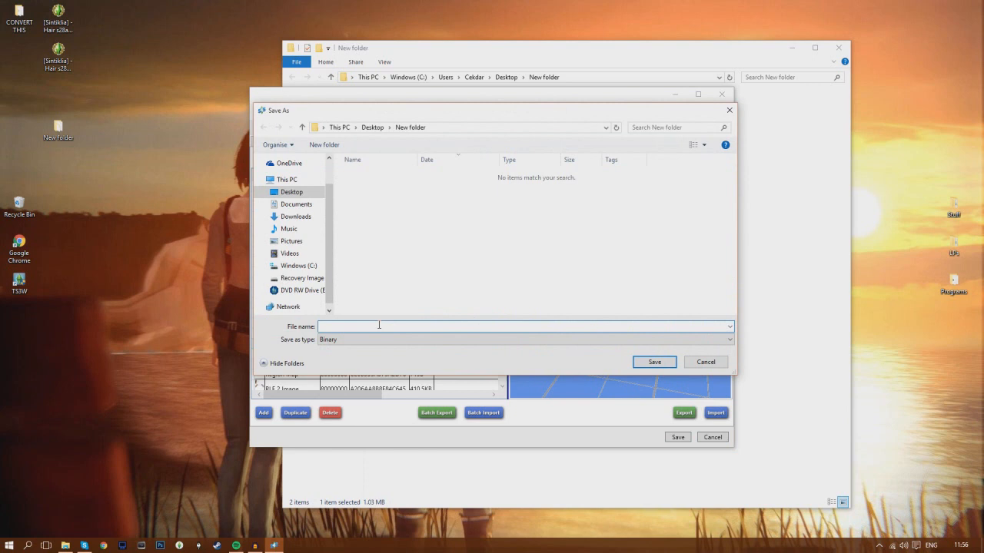
text(mesh.)
key(BackSpace)
text(2.simgeom)
key(Return)
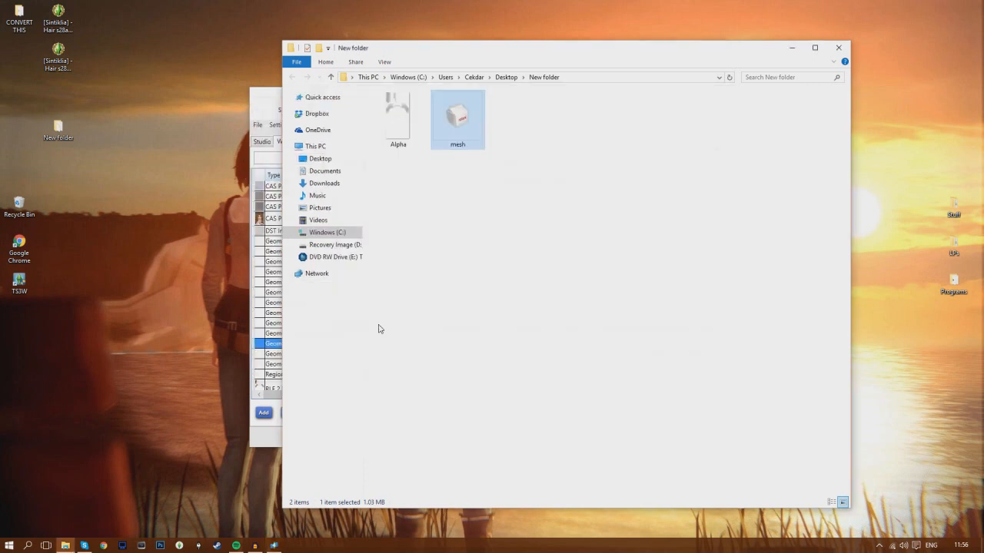
- Rename the exported file to mesh2.simgeom by removing its .binary extension, and accept the extension change
right_click(535, 125)
click(604, 288)
key(End)
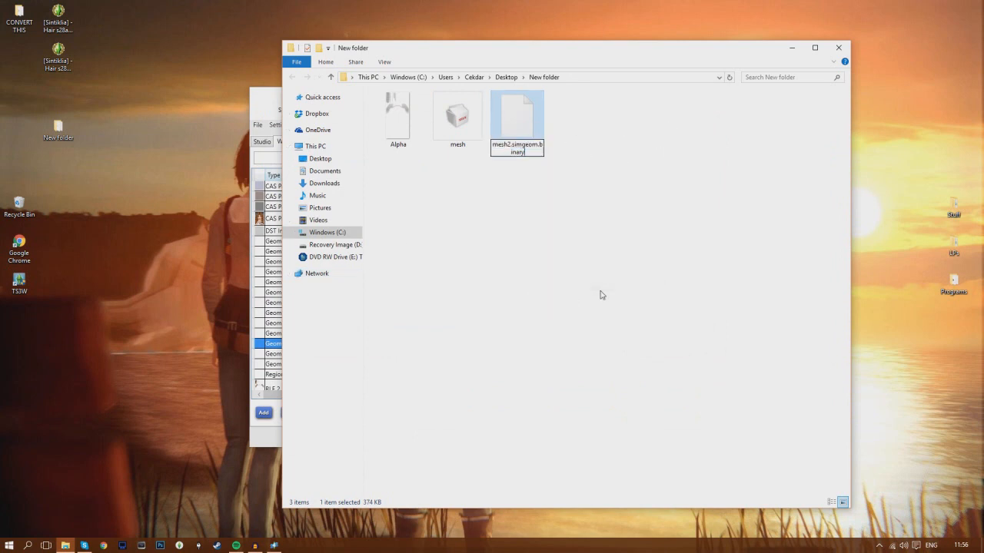
key(BackSpace)
key(BackSpace)
key(BackSpace)
key(BackSpace)
key(BackSpace)
key(BackSpace)
key(BackSpace)
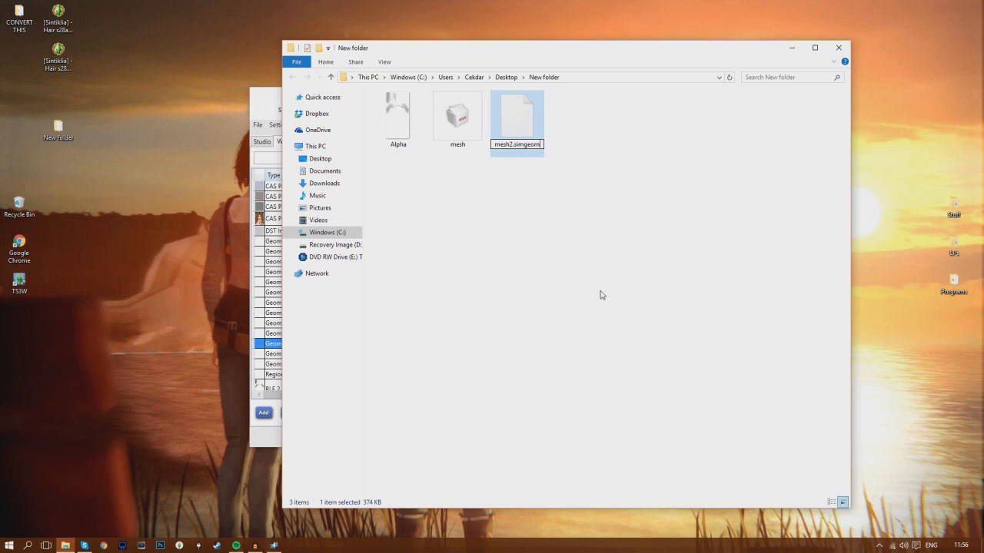
key(Return)
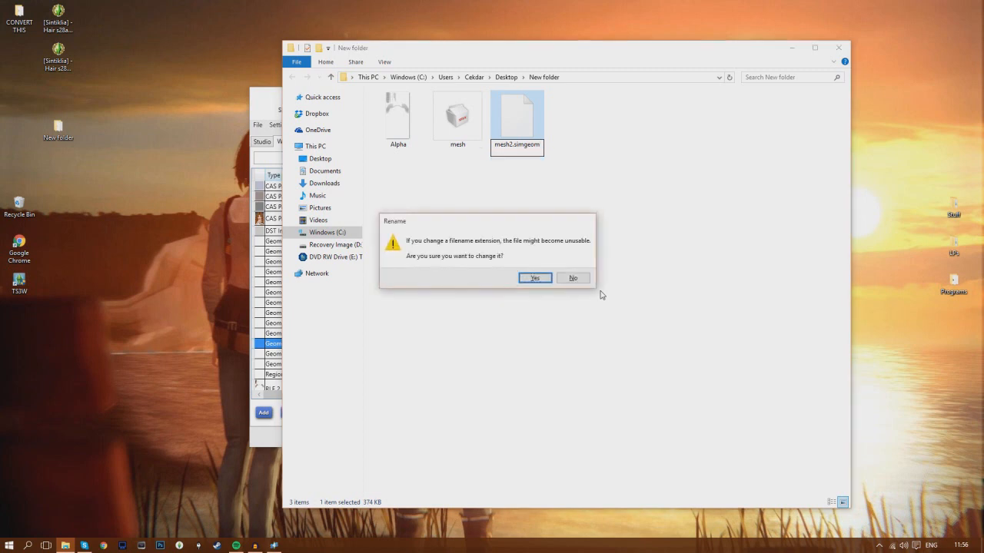
click(548, 279)
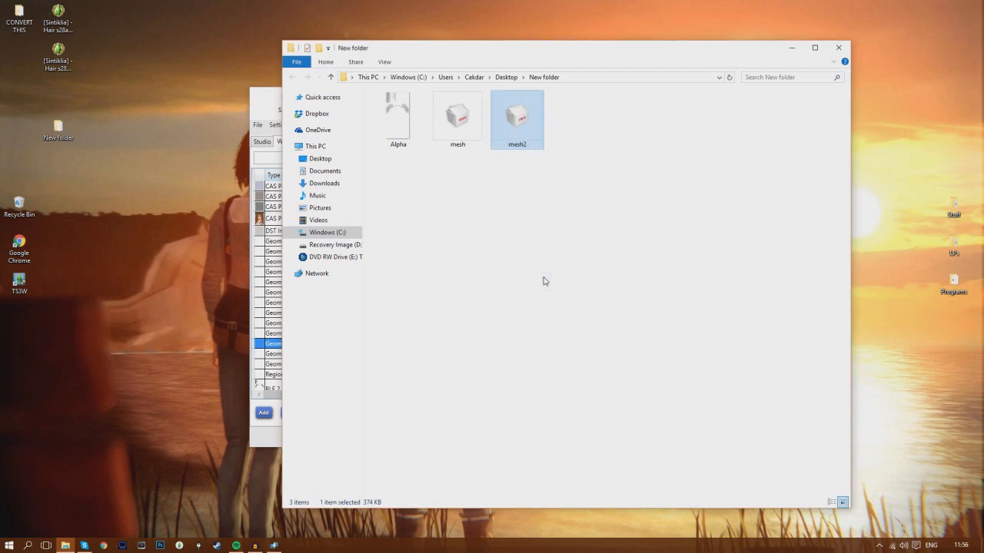
- Close New folder and Sims 4 Studio, and launch S4_GEOM_converter from the GEOM Converter folder in Programs > All Things TS4
click(839, 48)
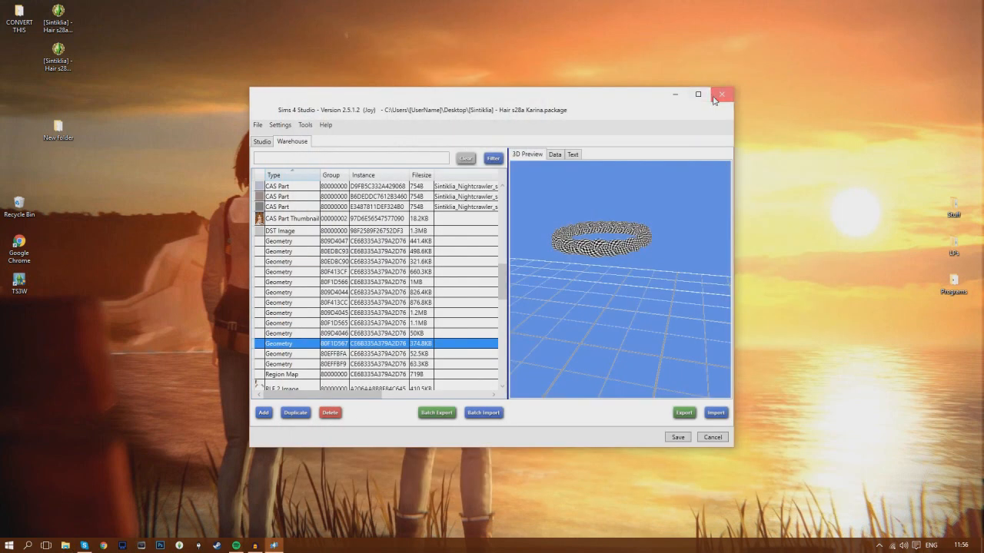
click(714, 98)
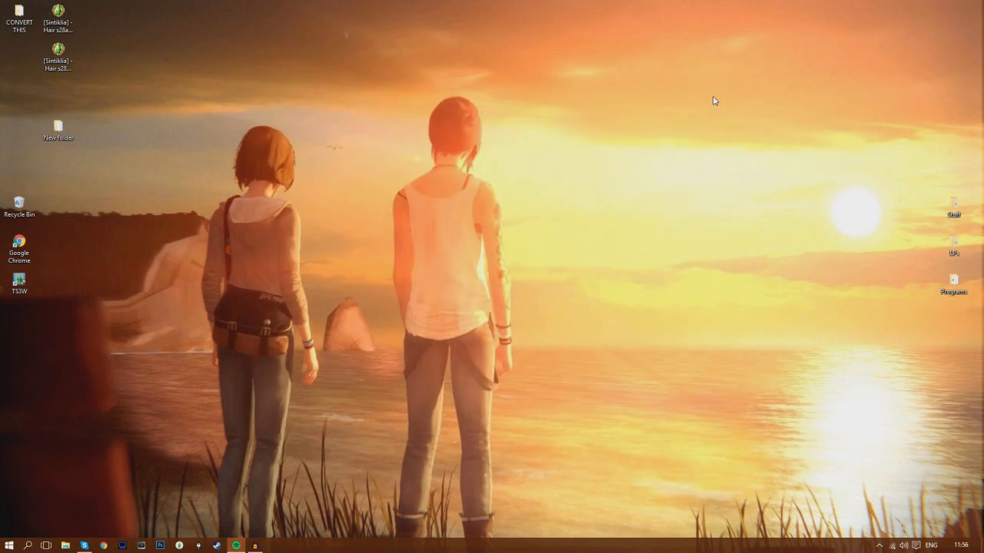
double_click(952, 284)
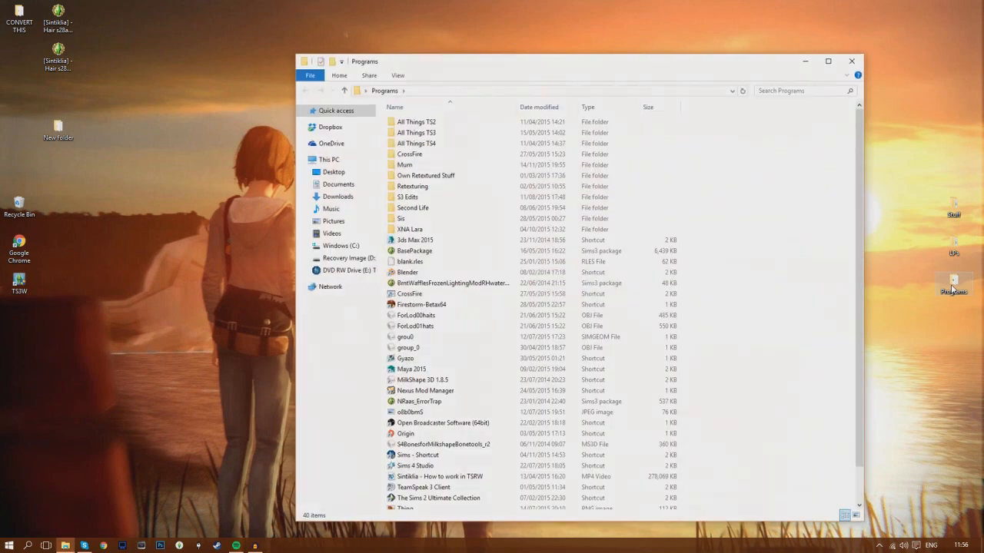
double_click(446, 143)
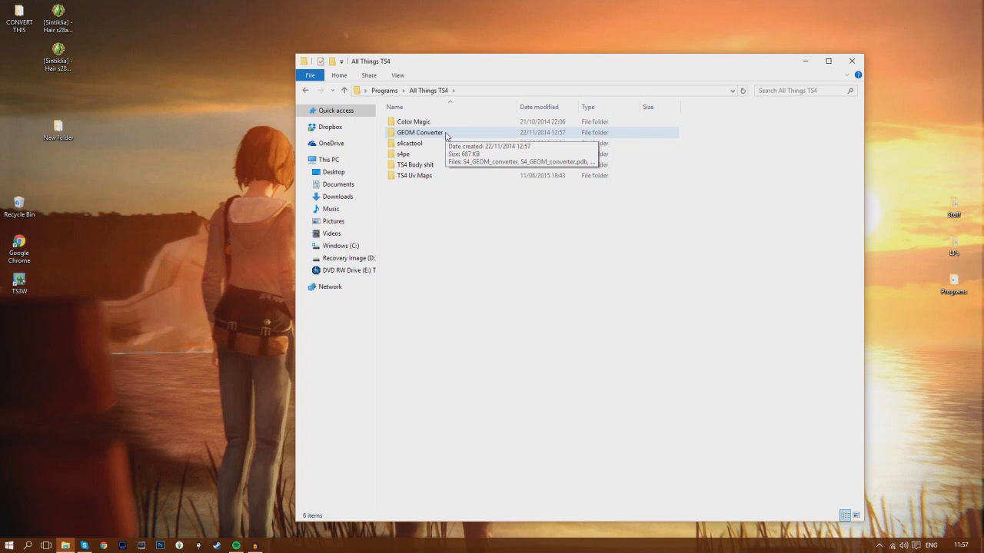
double_click(447, 136)
double_click(447, 125)
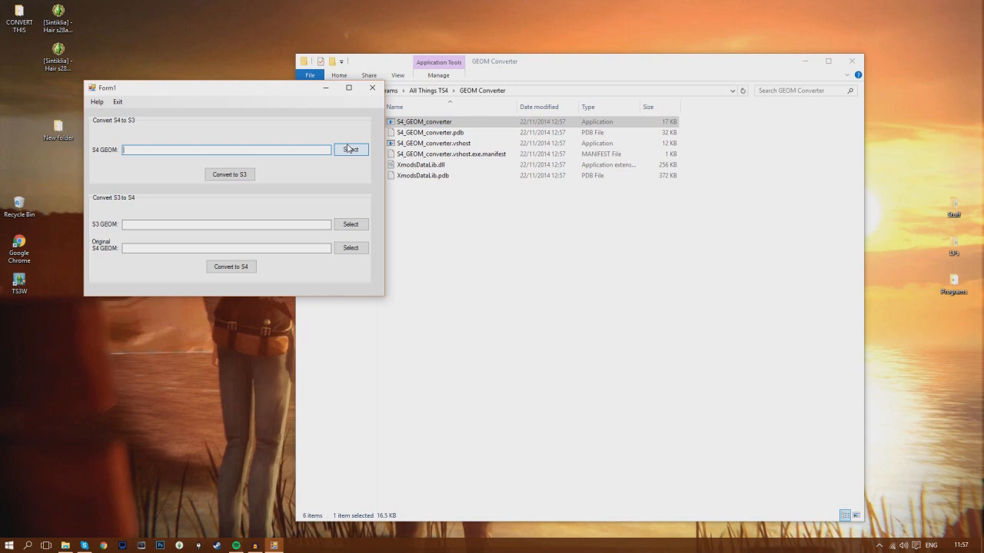
- Convert mesh.simgeom from S4 to S3 format, overwriting the original file in New folder
click(350, 148)
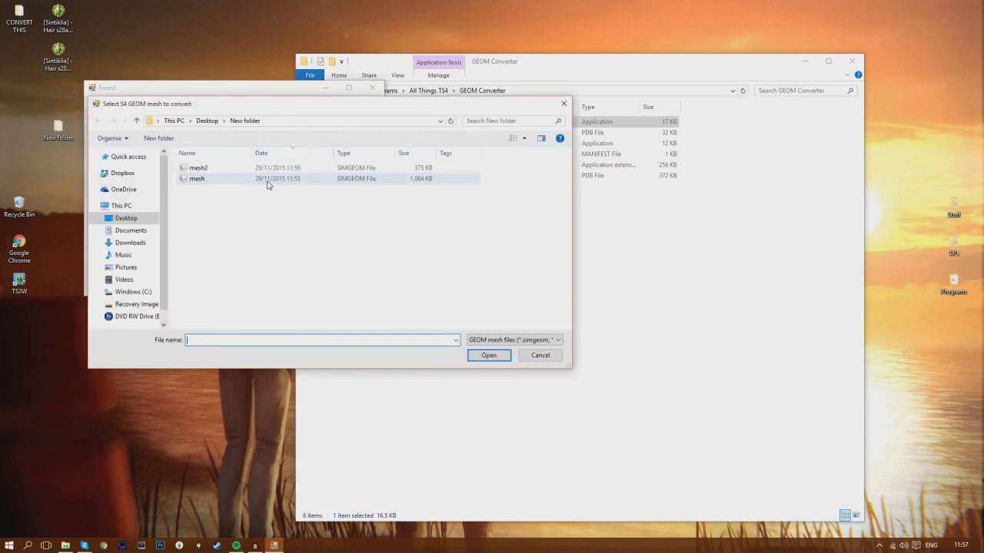
double_click(269, 180)
click(241, 177)
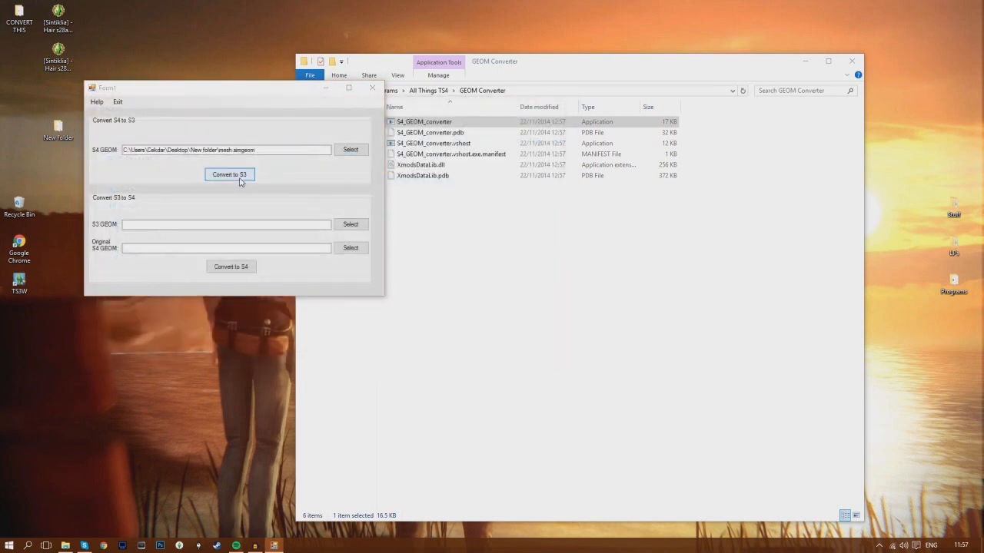
click(245, 179)
click(489, 355)
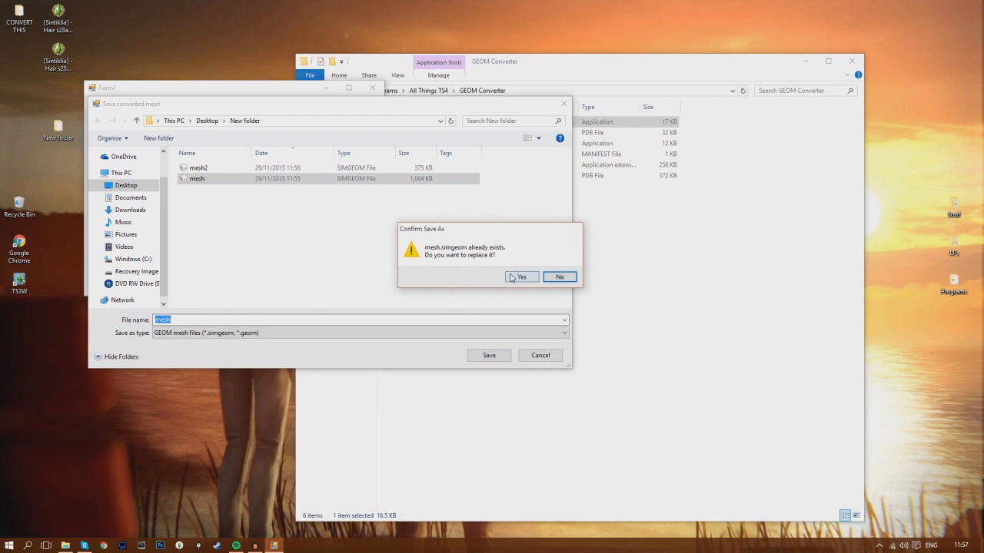
click(520, 278)
- Convert mesh2.simgeom from S4 to S3 format, overwriting the original file, and close the converter
click(352, 147)
click(276, 167)
double_click(276, 168)
click(240, 176)
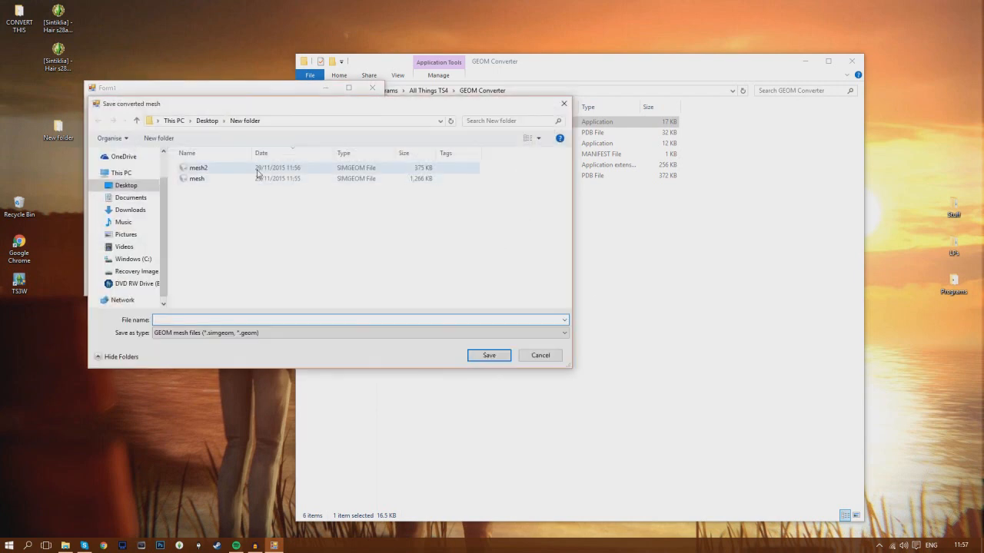
click(489, 355)
click(521, 278)
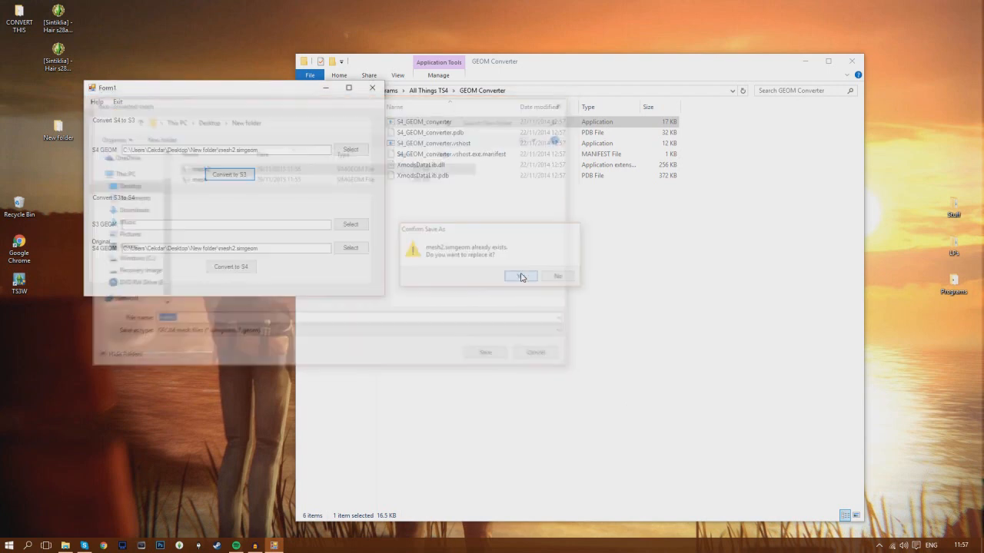
click(372, 87)
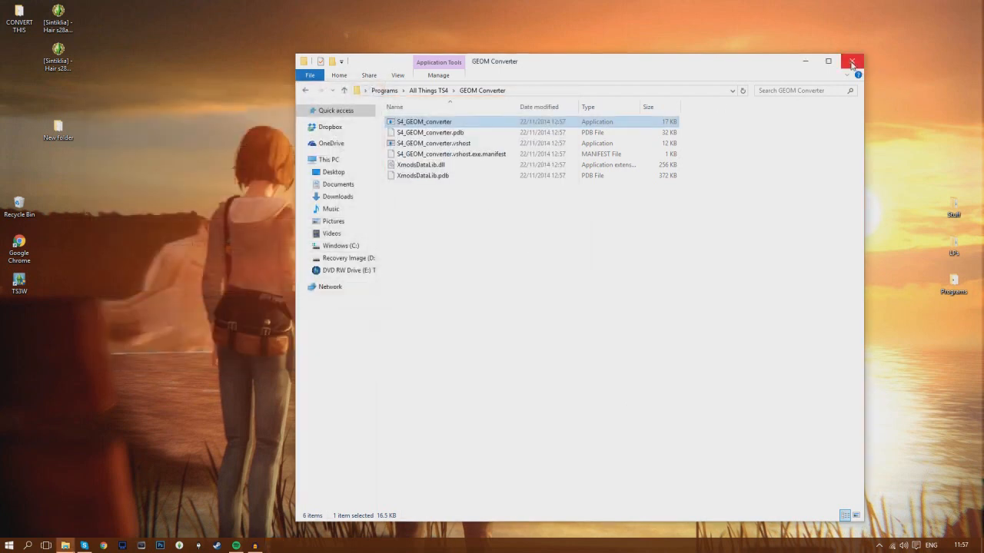
- Close the GEOM Converter folder, launch MilkShape 3D 1.8.5 from the Programs folder, and close that folder's window
click(852, 61)
double_click(961, 284)
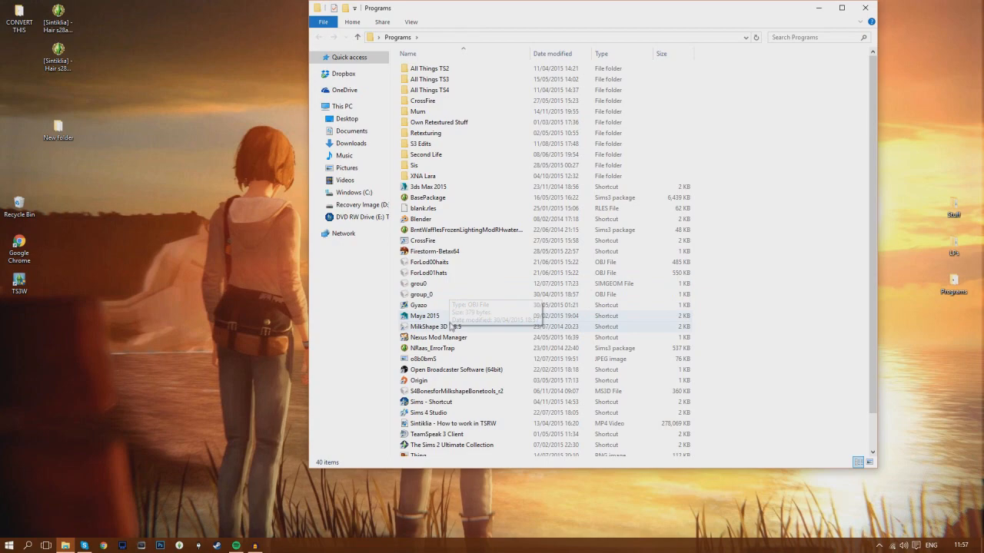
click(452, 327)
double_click(452, 326)
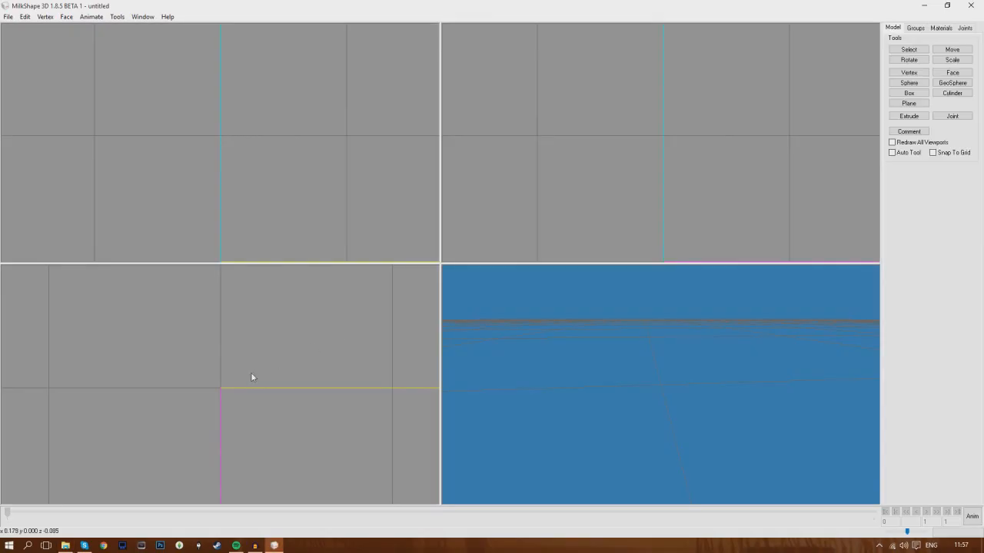
click(66, 546)
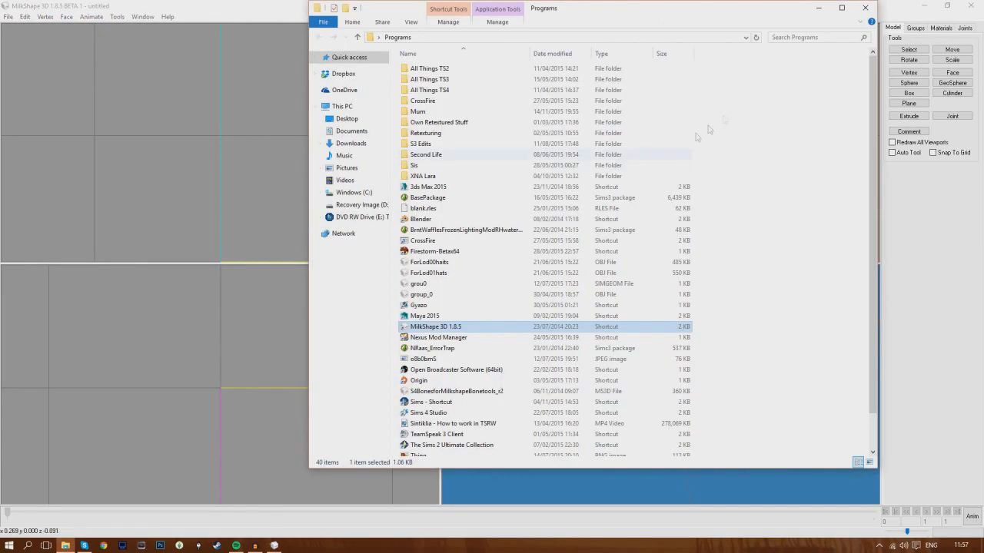
click(864, 7)
click(236, 546)
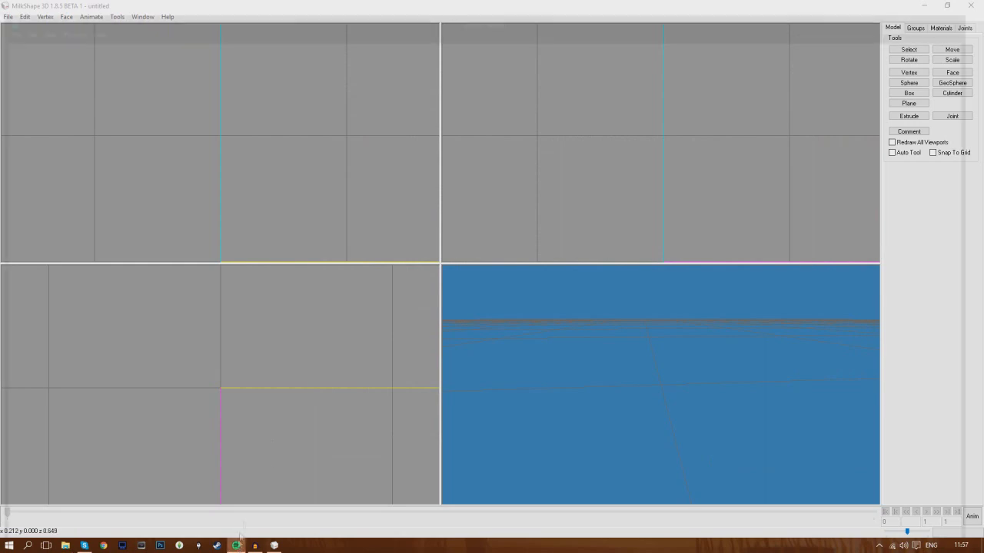
double_click(263, 313)
click(273, 545)
- Import the converted mesh.simgeom from New folder with the Q-Mesh Sims 3 GEOM Importer V0.16, accepting its dialogs
click(8, 17)
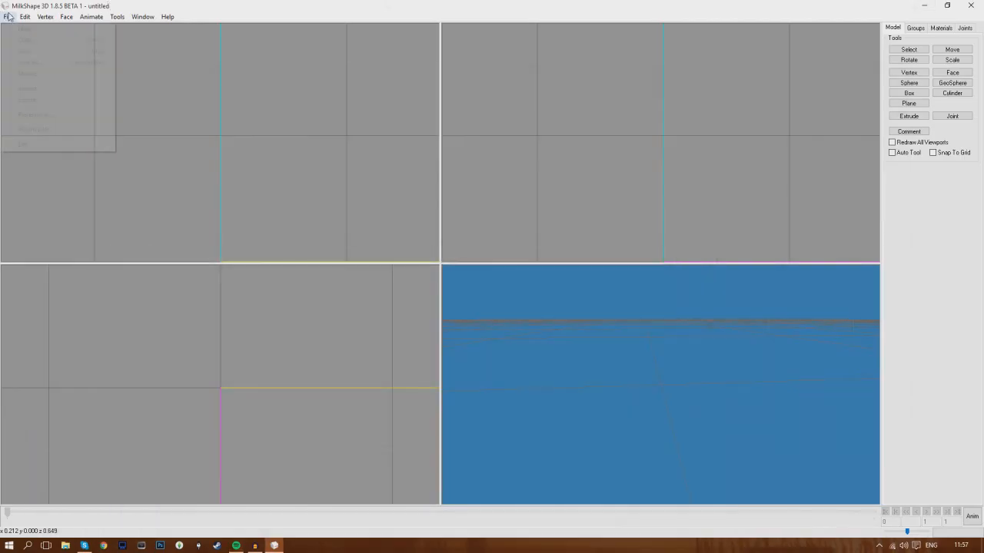
mouse_move(49, 93)
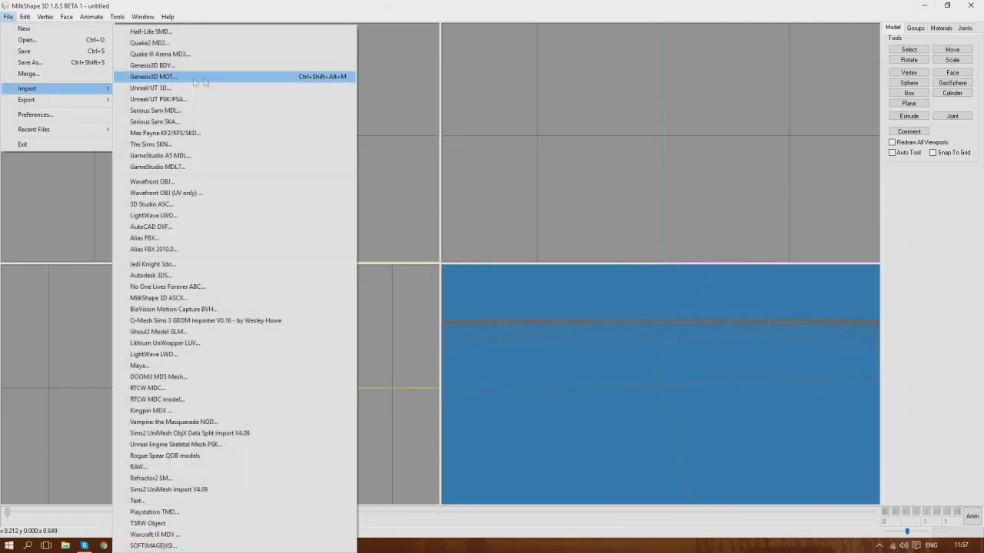
click(240, 321)
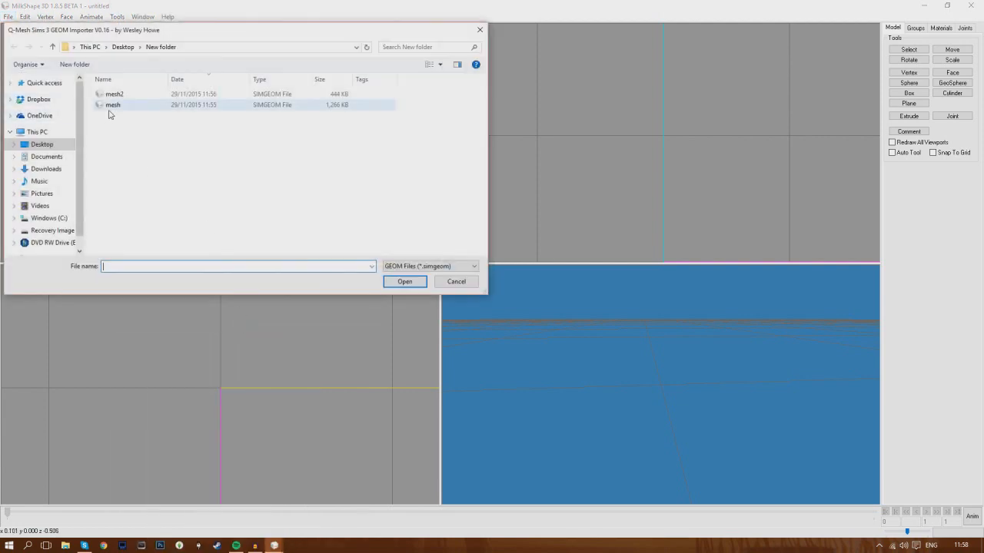
double_click(109, 108)
click(521, 305)
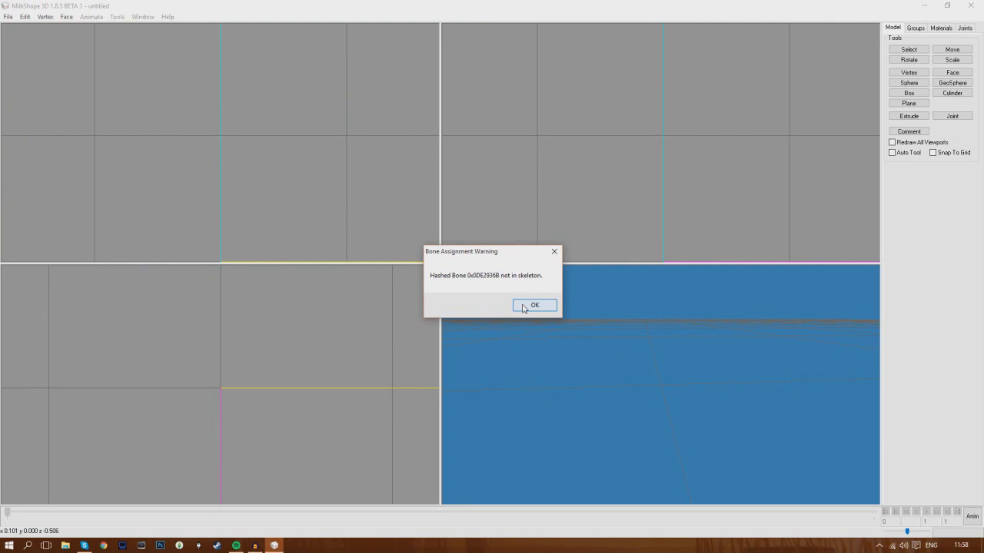
click(521, 305)
- Reset the view of the 3D viewport and show the list of the model's groups
right_click(575, 326)
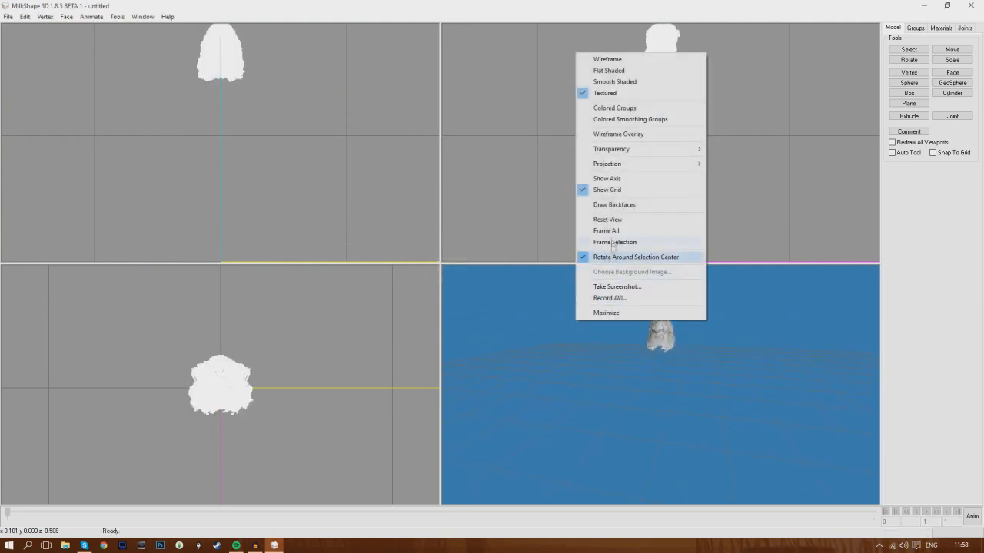
click(610, 220)
click(915, 27)
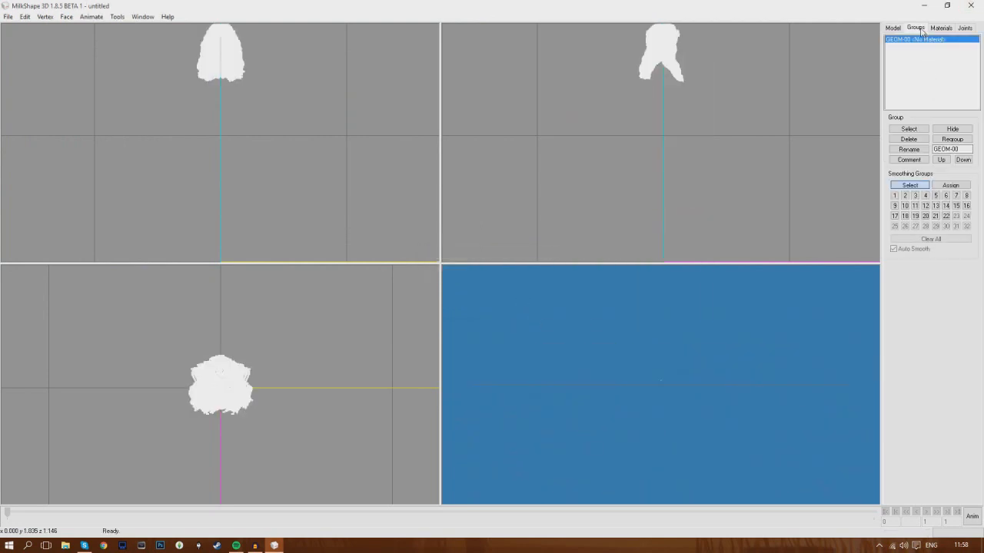
- Select all geometry of the GEOM-00 group and frame the hair model in the 3D viewport
click(908, 129)
right_click(681, 374)
click(680, 282)
shift+drag(664, 306, 670, 161)
drag(664, 329, 667, 362)
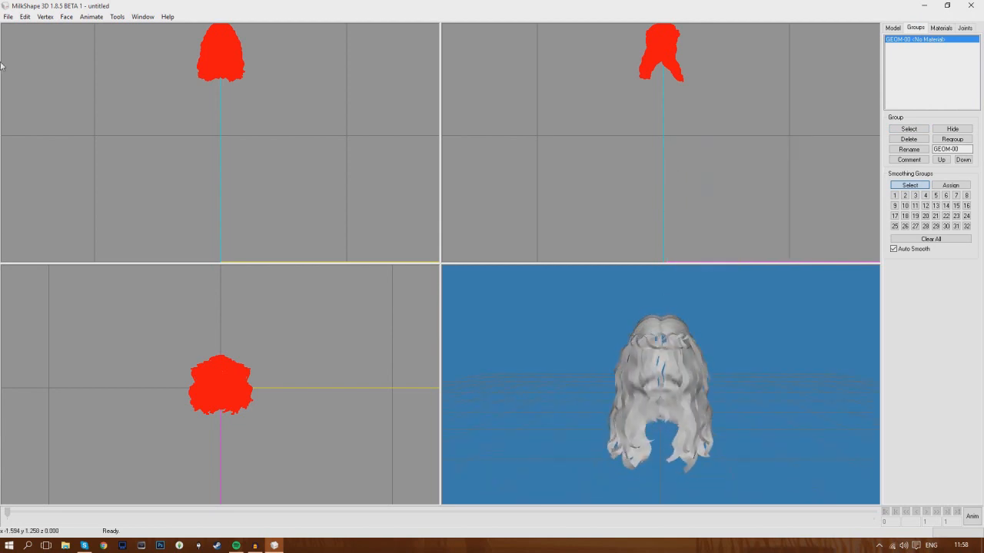
- Import the second converted mesh over the current model with the Q-Mesh Sims 3 GEOM Importer V0.16, accepting its dialogs
click(8, 16)
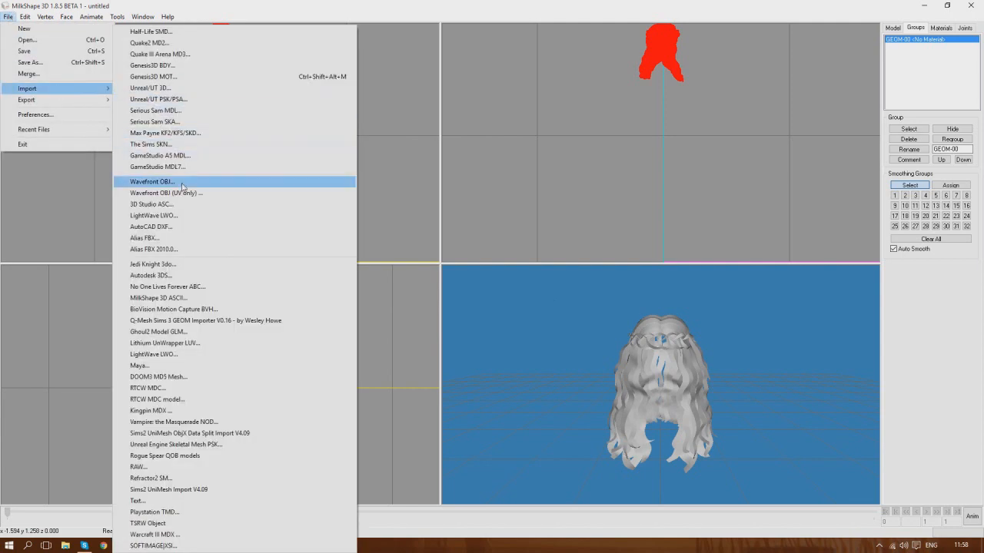
click(202, 320)
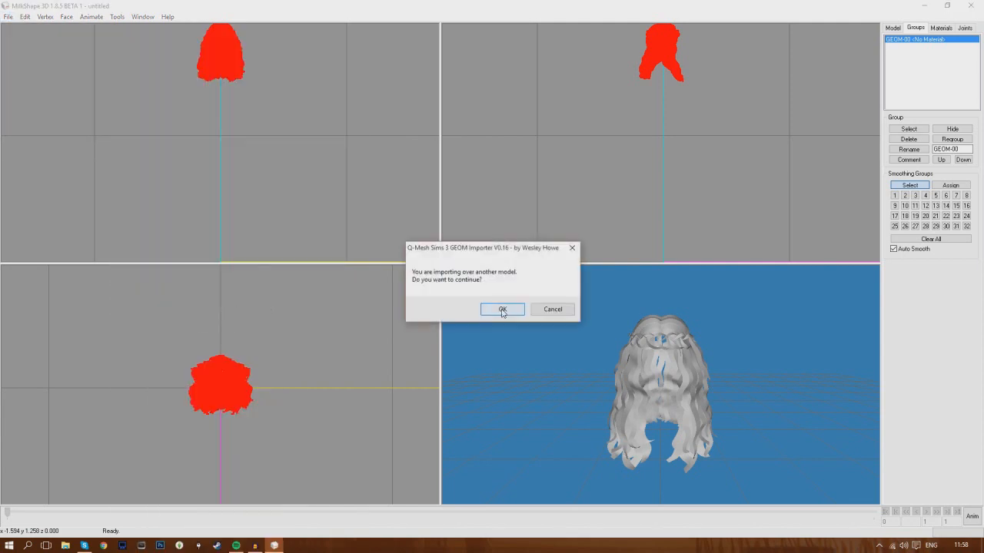
click(503, 310)
double_click(110, 94)
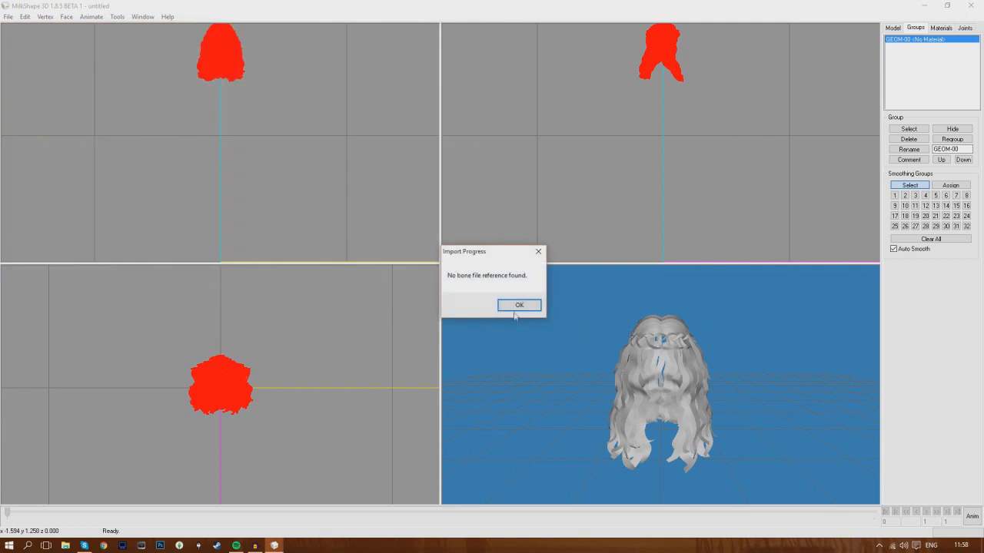
click(514, 309)
right_click(615, 338)
click(650, 236)
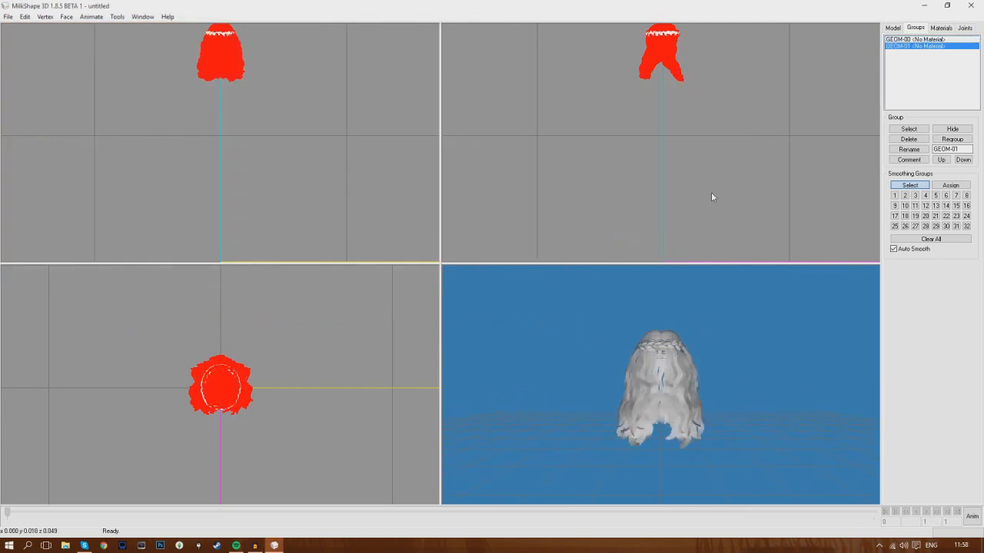
- Add the GEOM-01 braid mesh to the selection and regroup the selected meshes
drag(638, 332, 624, 355)
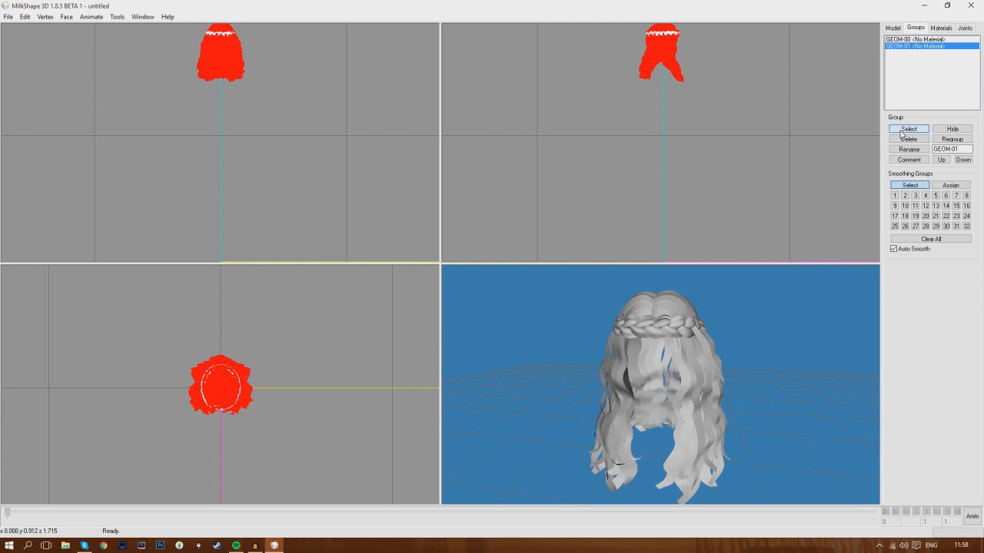
click(903, 131)
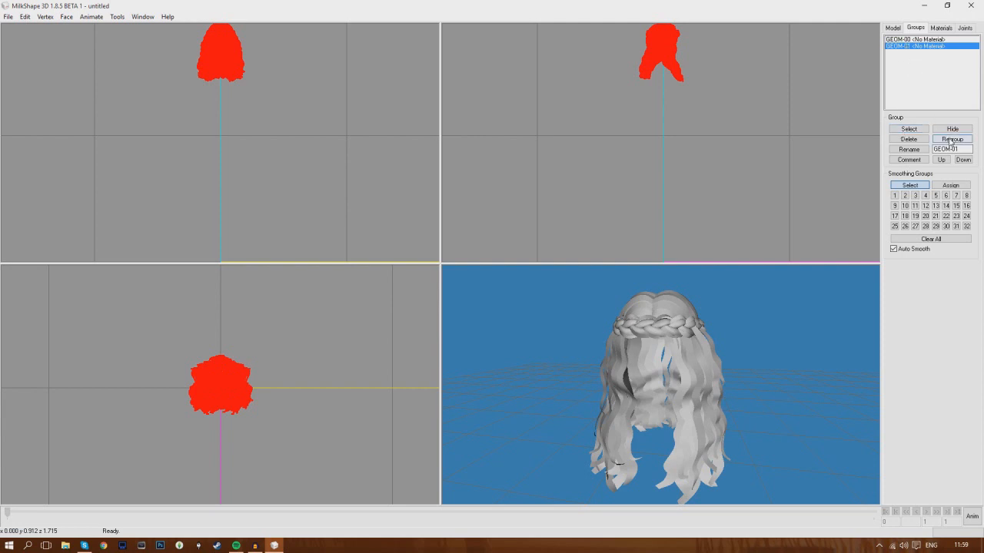
click(950, 140)
- Create a new material, assign it to the selected hair, and load Alpha.dds as its texture
click(939, 29)
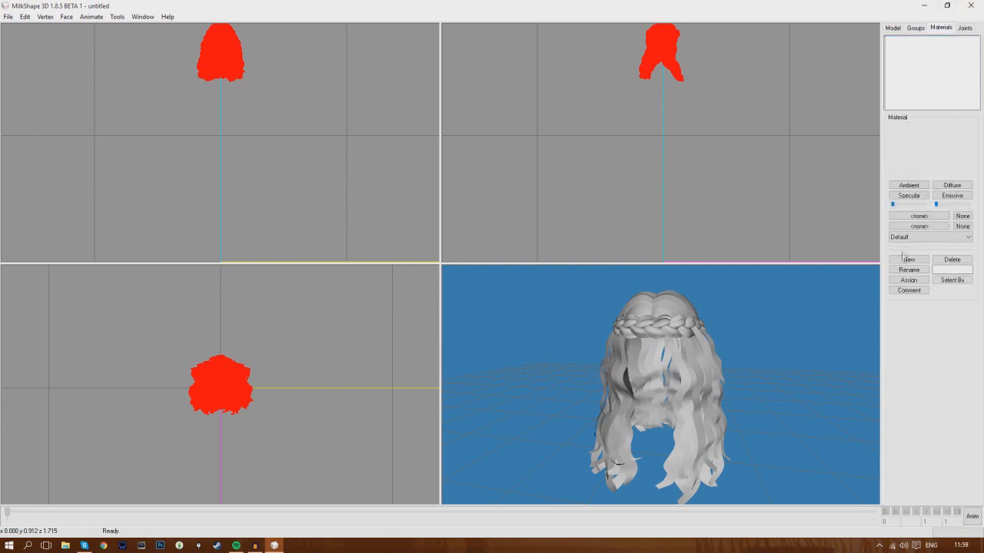
click(909, 259)
click(908, 279)
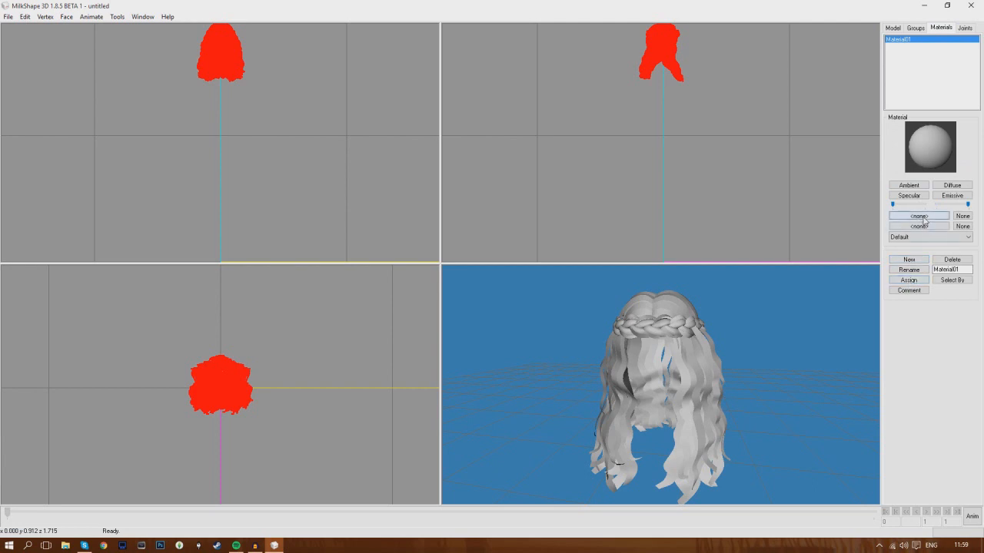
click(919, 216)
double_click(130, 119)
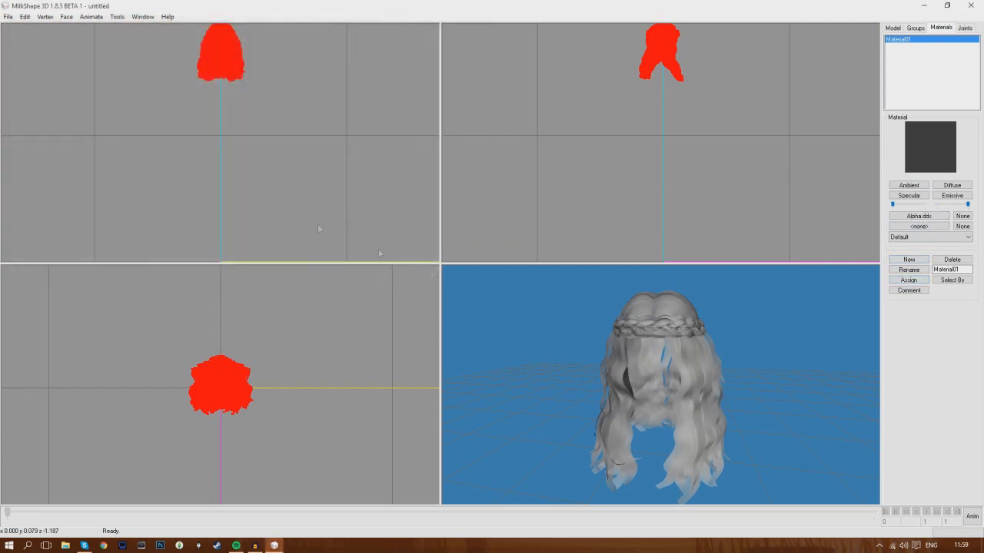
- Set the 3D viewport's transparency to Depth Buffered with Alpha Reference and inspect the textured hair
drag(568, 332, 389, 340)
right_click(547, 328)
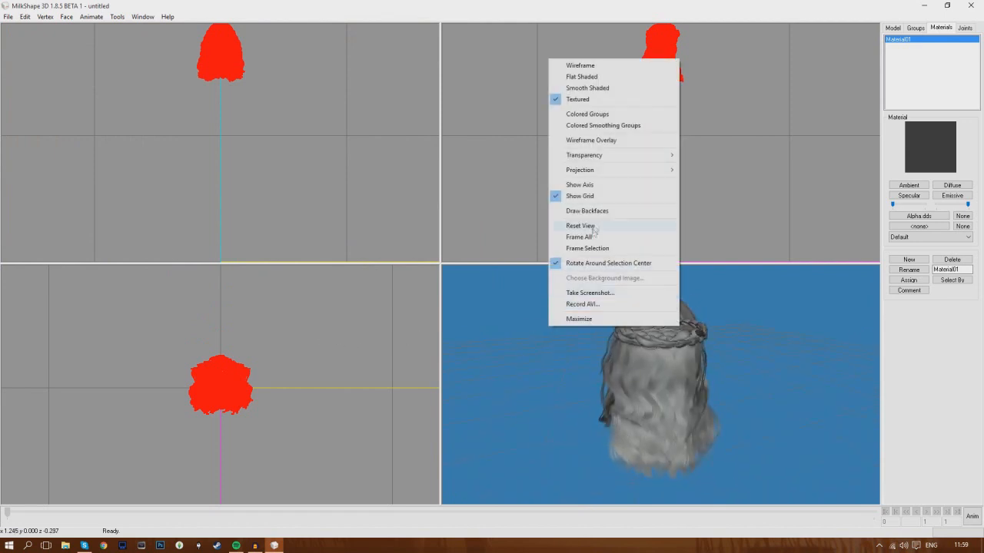
mouse_move(584, 153)
click(738, 165)
drag(552, 378, 745, 368)
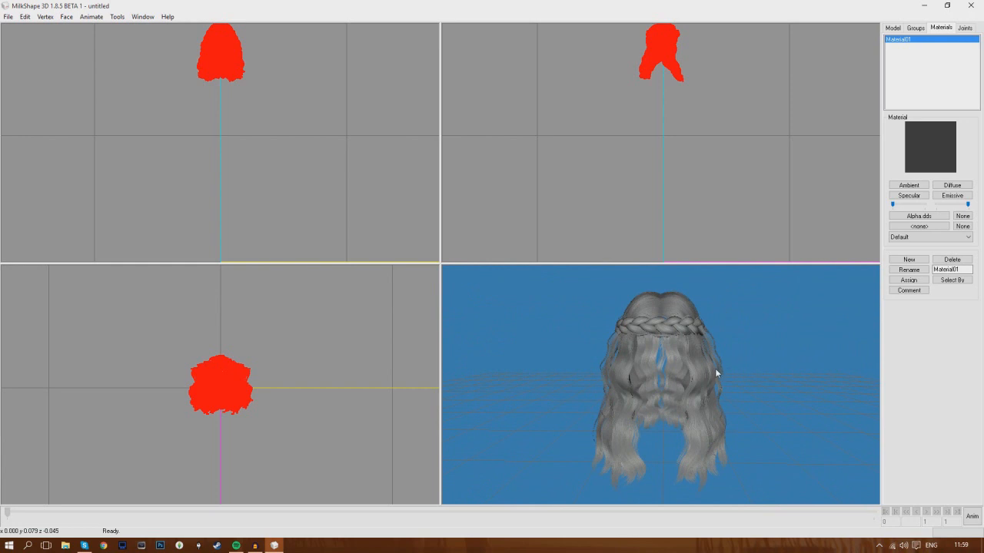
drag(714, 369, 666, 363)
- Compare Simple transparency with Depth Buffered with Alpha Reference on the hair, and delete the preview material
right_click(666, 363)
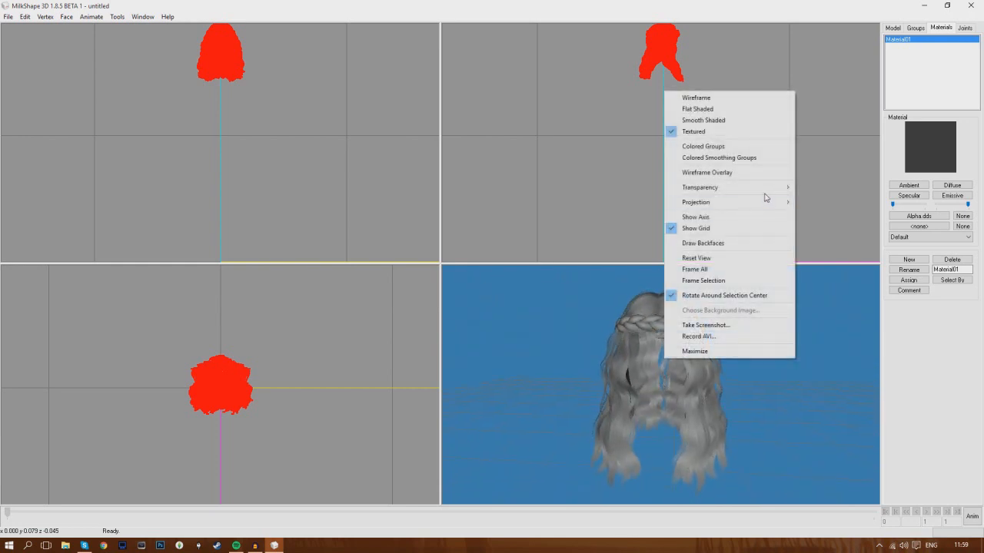
mouse_move(761, 188)
click(814, 189)
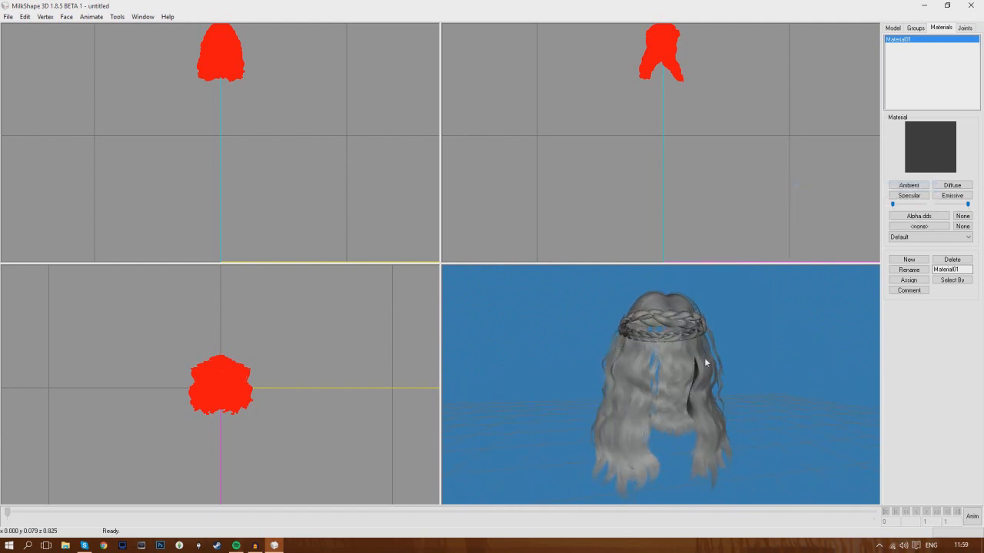
right_click(674, 359)
mouse_move(727, 190)
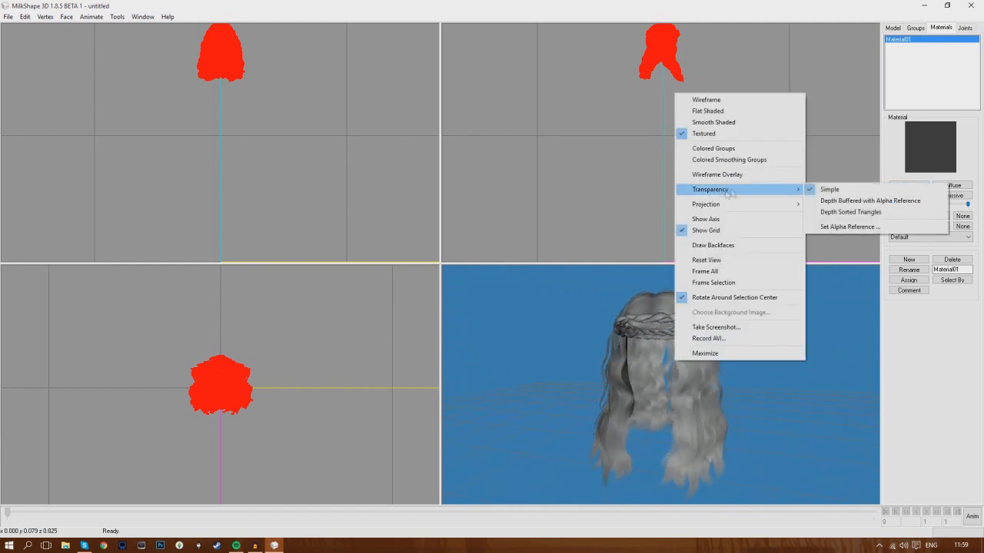
click(866, 202)
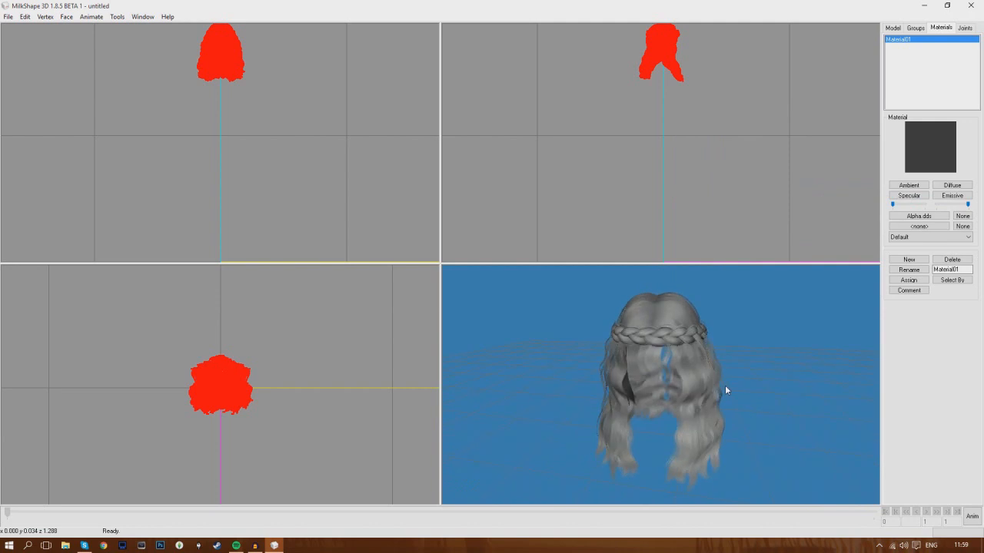
click(964, 261)
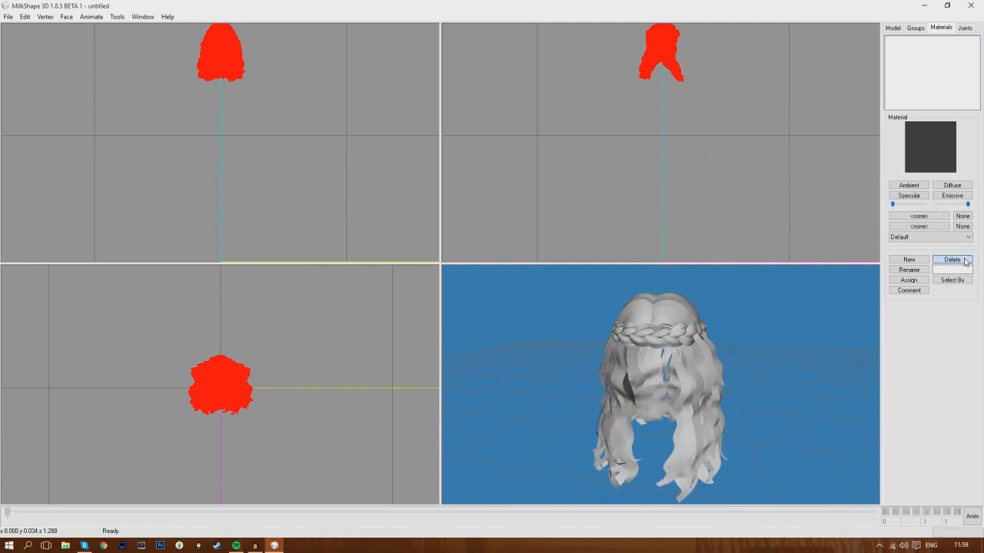
- Export the combined hair as a Wavefront OBJ named MESHIDY MESH in New folder, and close MilkShape 3D
click(8, 16)
mouse_move(48, 101)
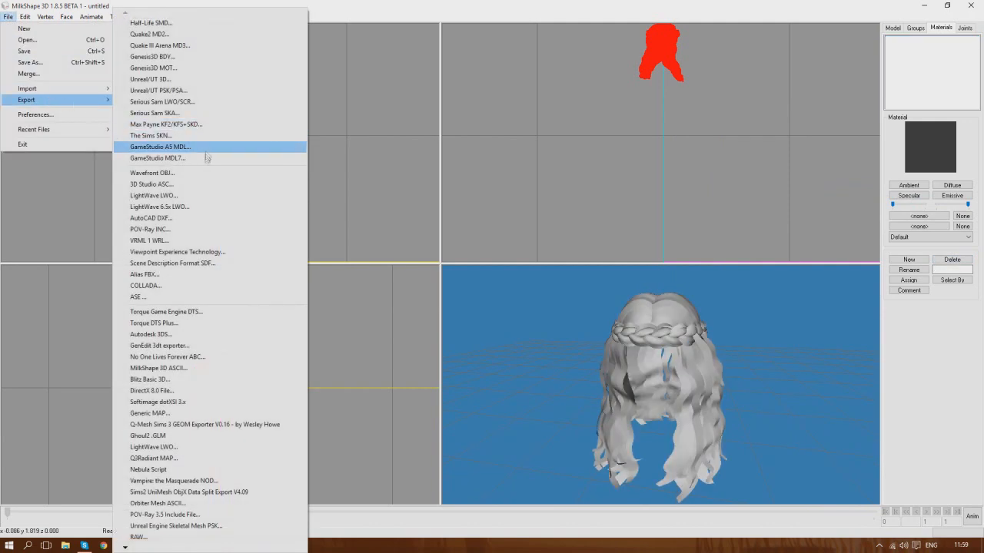
click(202, 172)
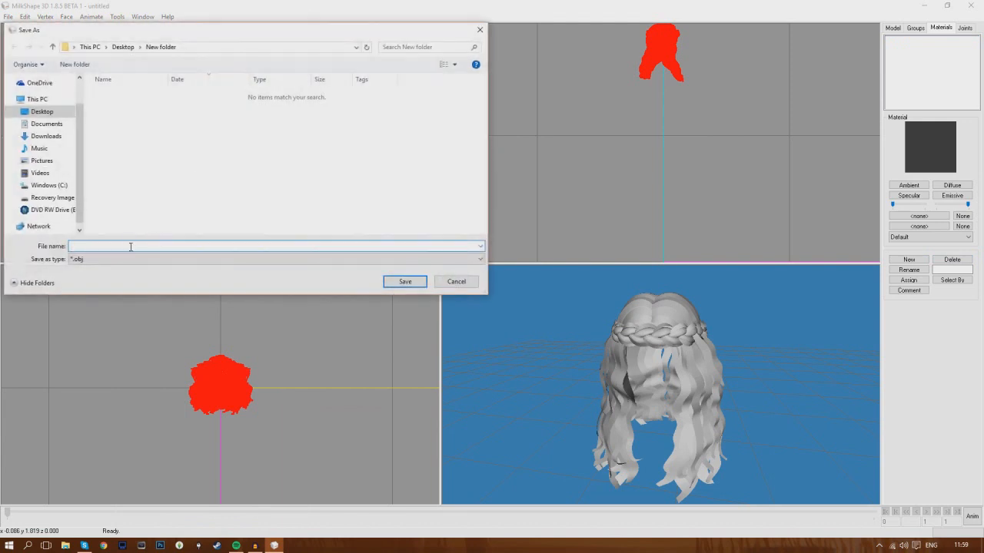
text(MESHIDY MESH)
key(Return)
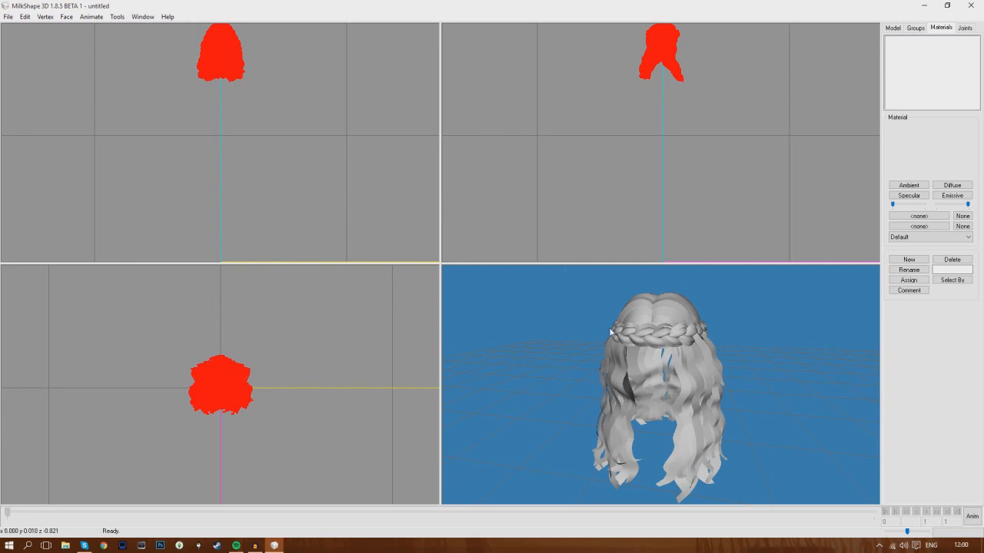
click(970, 5)
click(510, 310)
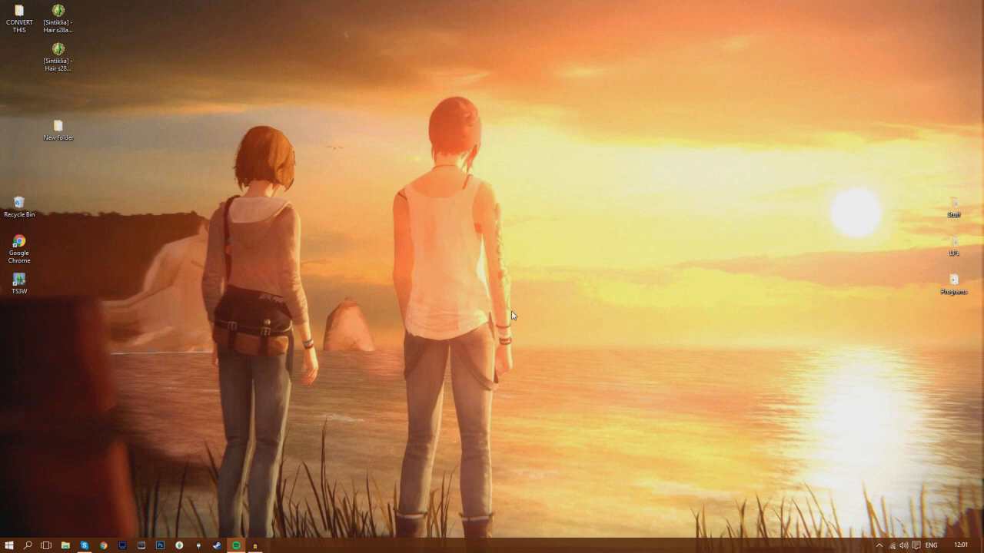
- In the desktop's New folder, delete the mesh and mesh2 SIMGEOM files, and open the Alpha DDS file in Photoshop
double_click(59, 130)
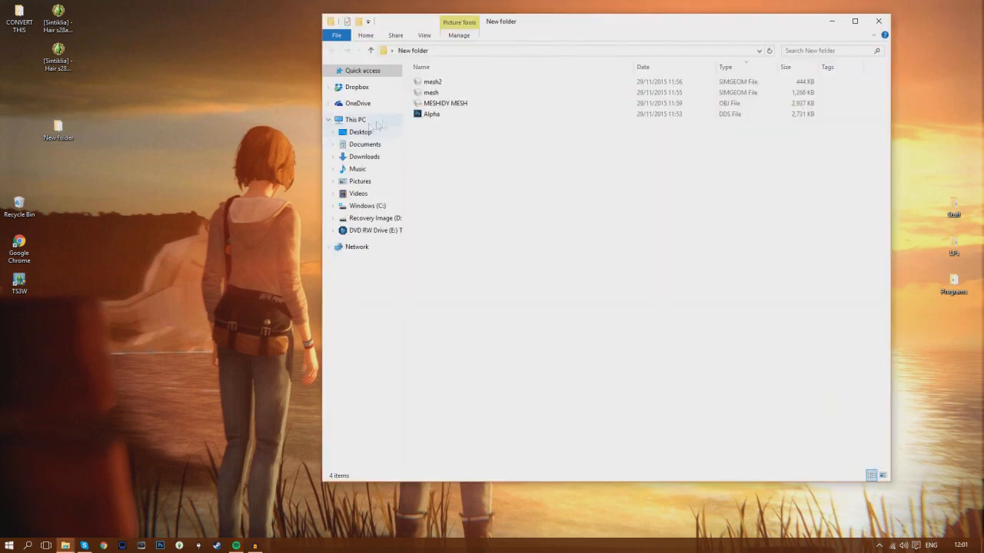
click(433, 94)
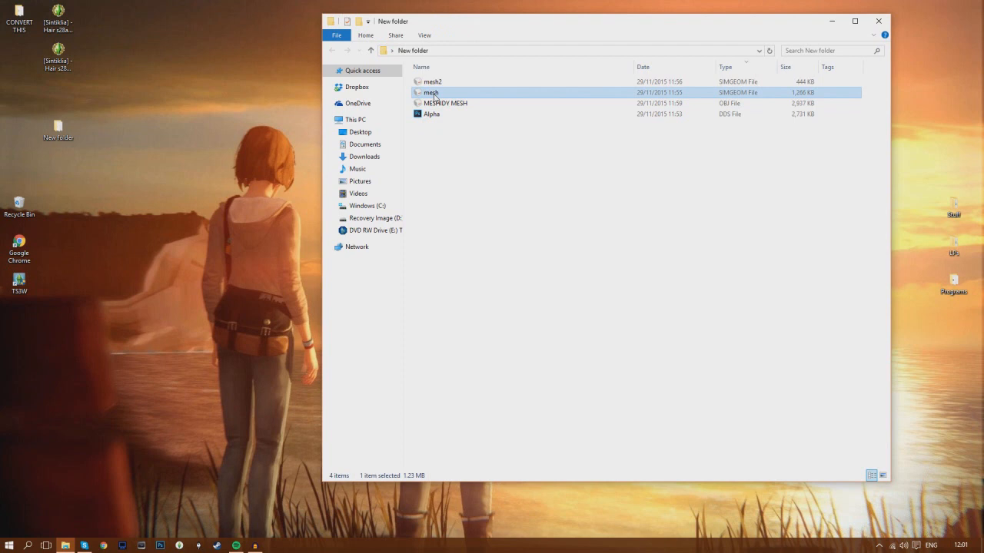
key(Delete)
click(441, 84)
key(Delete)
double_click(438, 93)
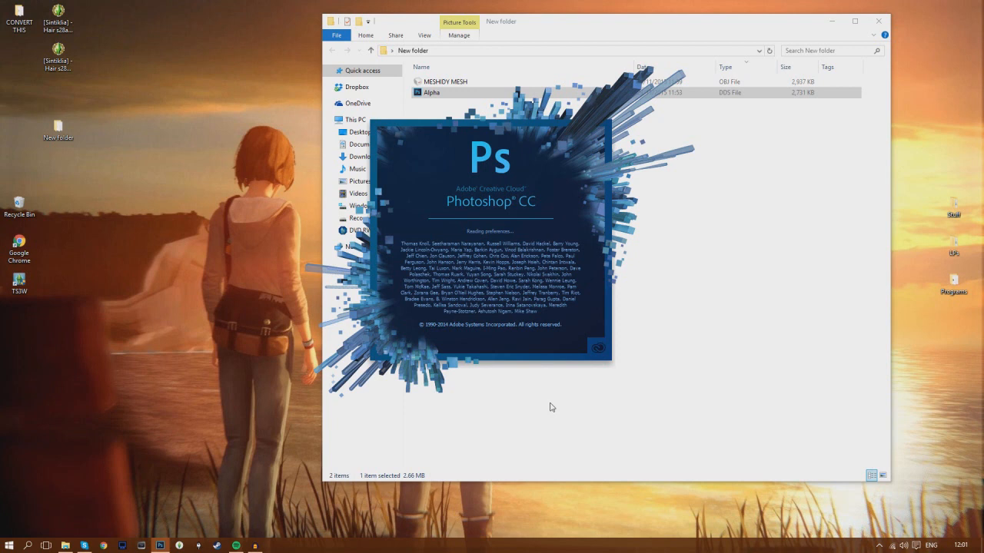
- Switch to Spotify, play Bahebek Bkol Al Lahagat from the saved songs, and minimise its window
click(236, 545)
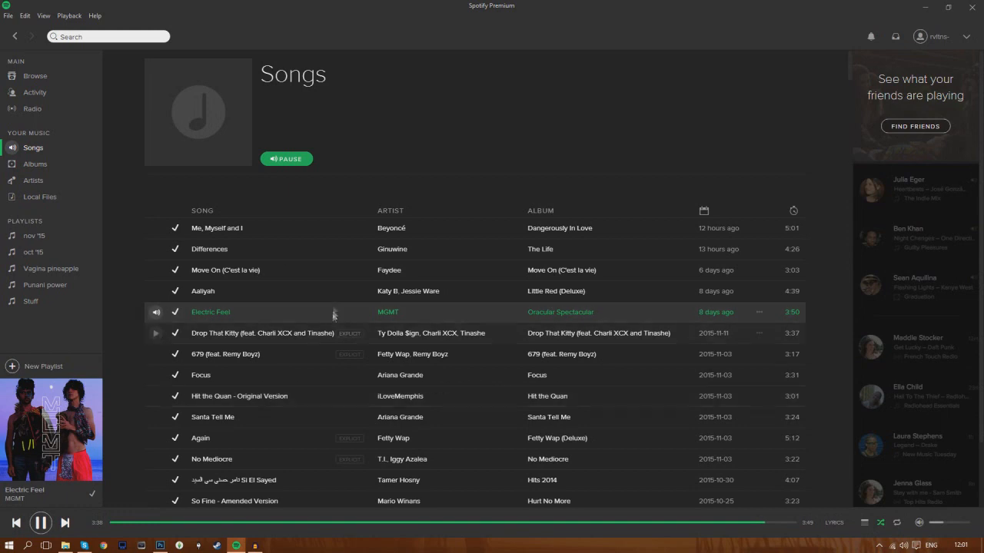
scroll(312, 353, down, 1)
double_click(309, 432)
scroll(309, 433, down, 2)
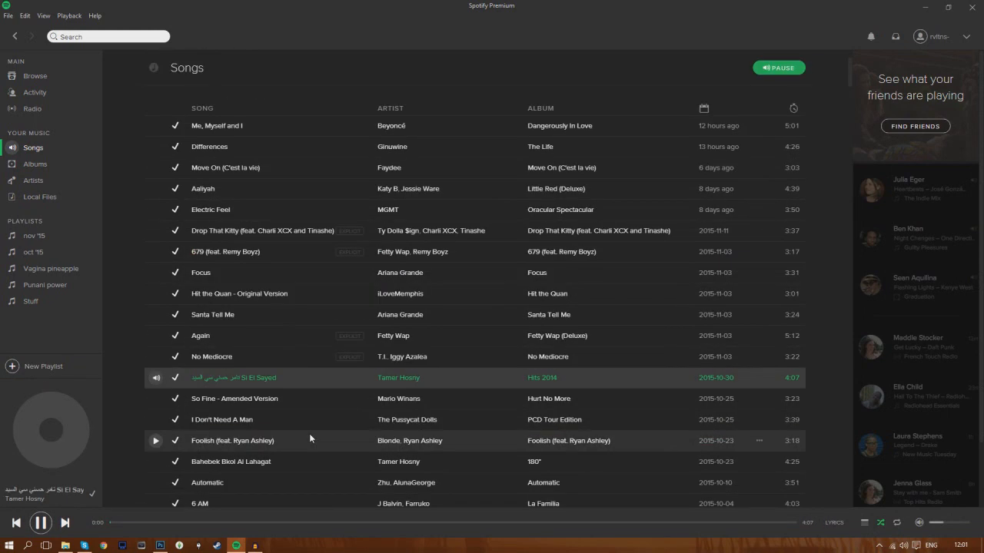
double_click(317, 408)
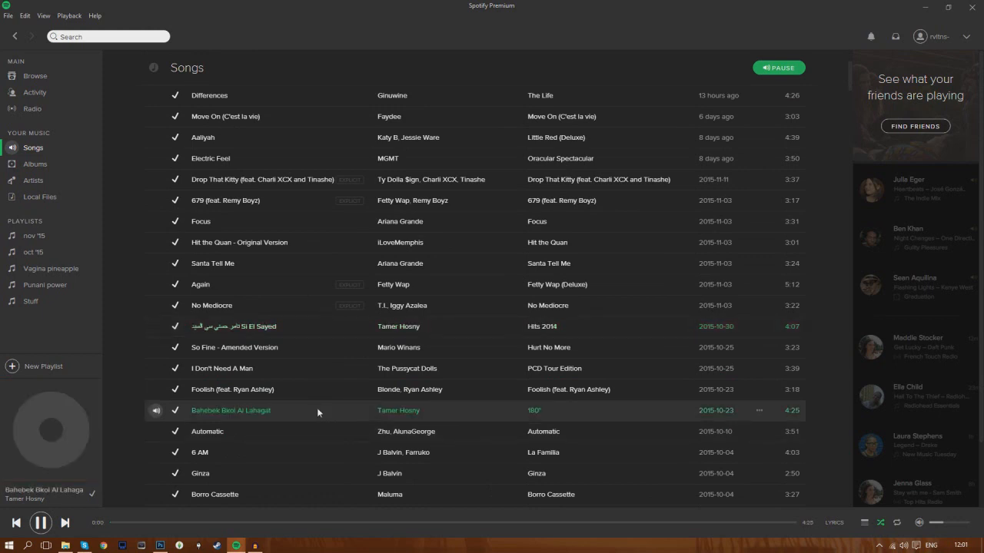
click(925, 6)
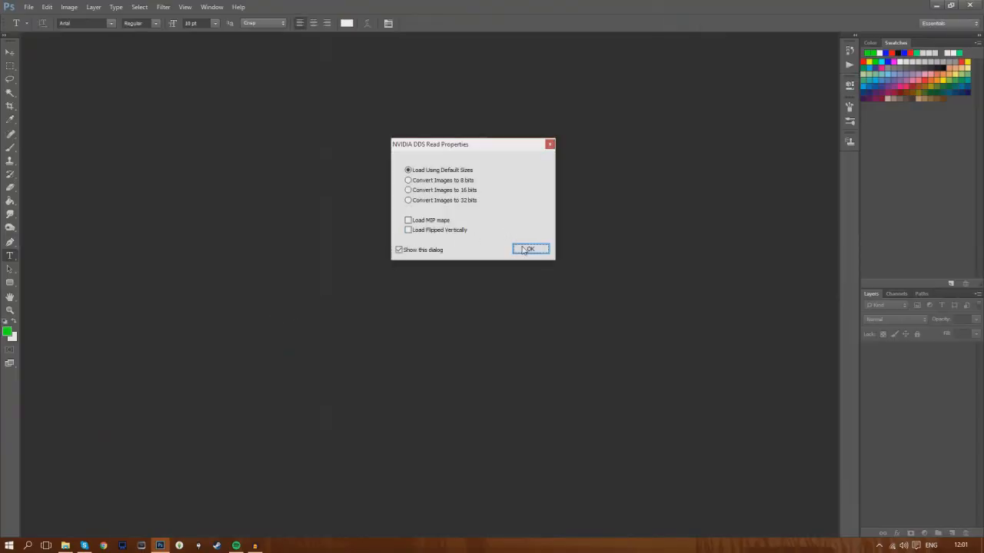
- Load Alpha.dds using default sizes and make its Alpha 1 channel visible over the image
click(521, 245)
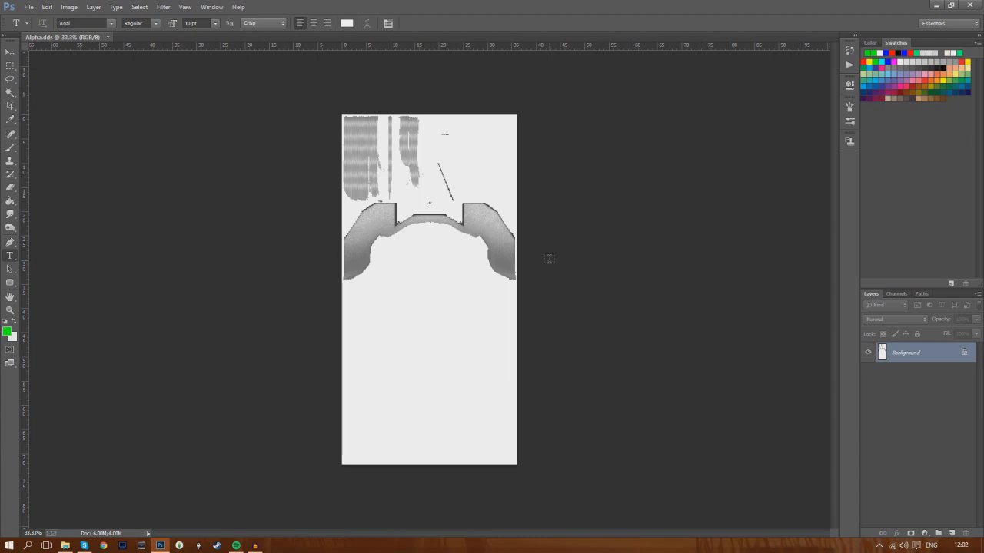
click(896, 293)
click(866, 384)
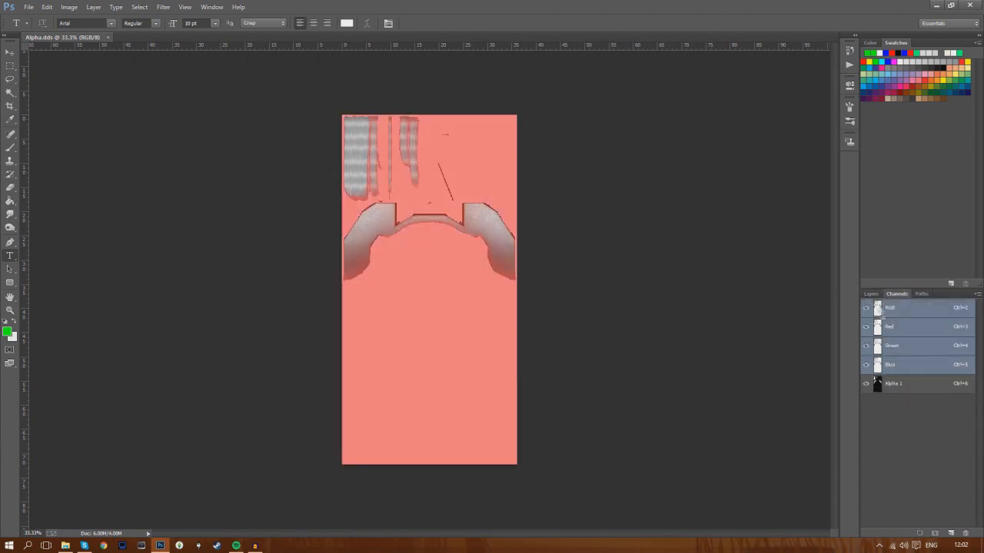
- Unlock the Background layer, add a new empty layer beneath it, and make the texture layer active
click(870, 293)
click(965, 355)
click(951, 532)
drag(953, 357, 945, 377)
click(943, 354)
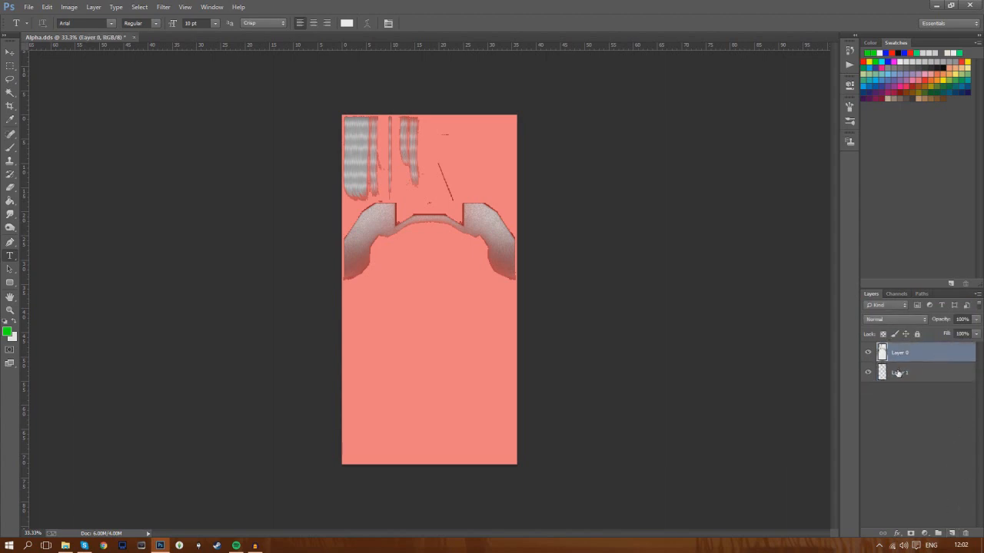
- Load the Alpha 1 channel as a selection and invert the selection
click(895, 294)
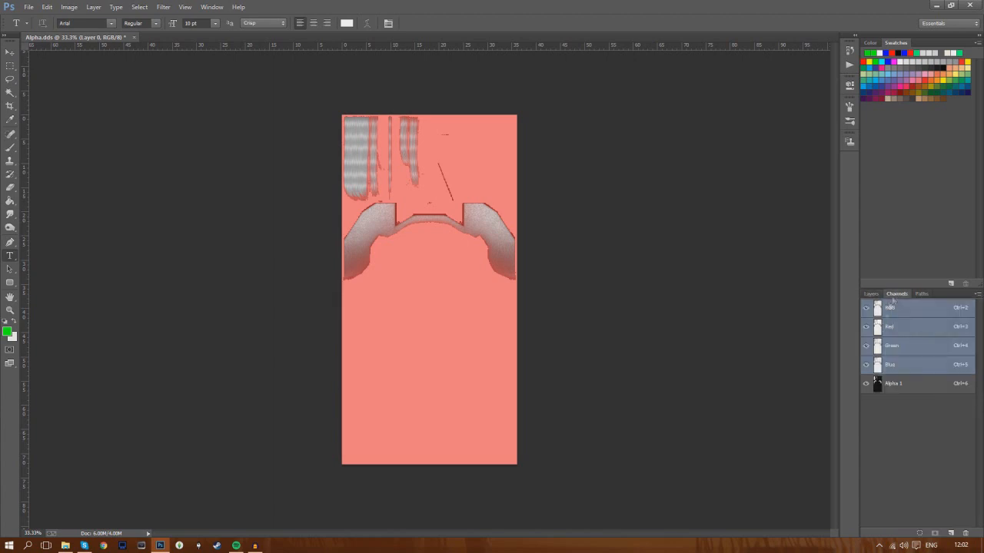
click(879, 384)
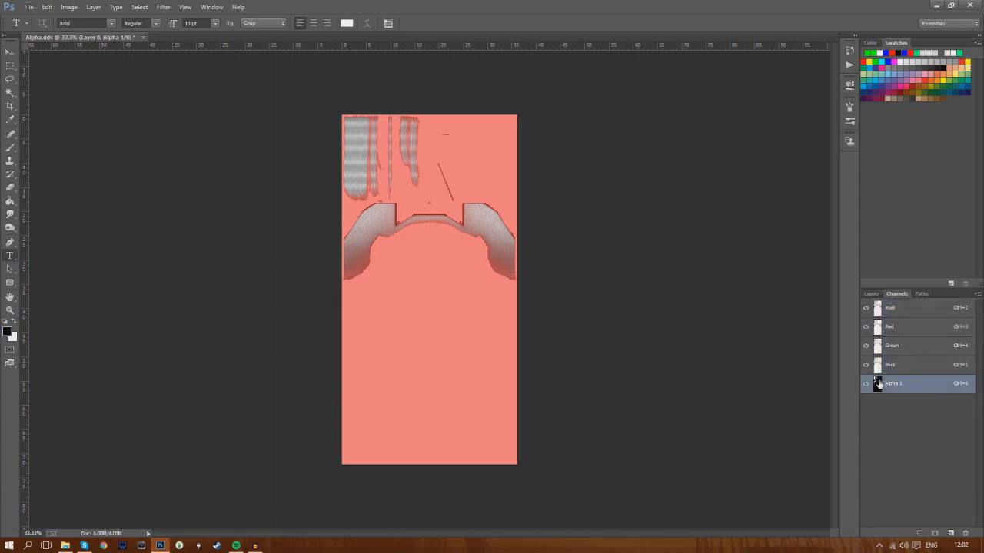
ctrl+click(878, 385)
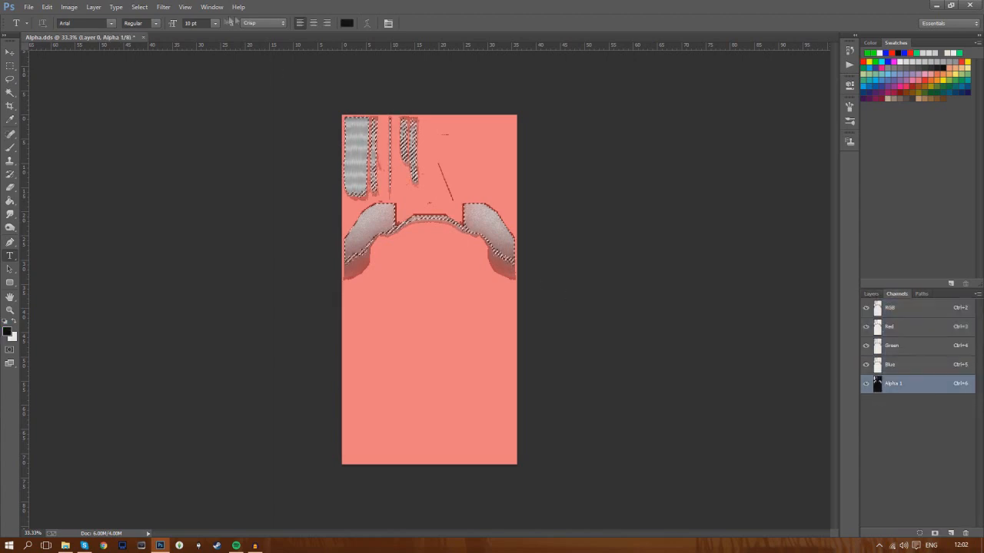
click(139, 7)
click(155, 49)
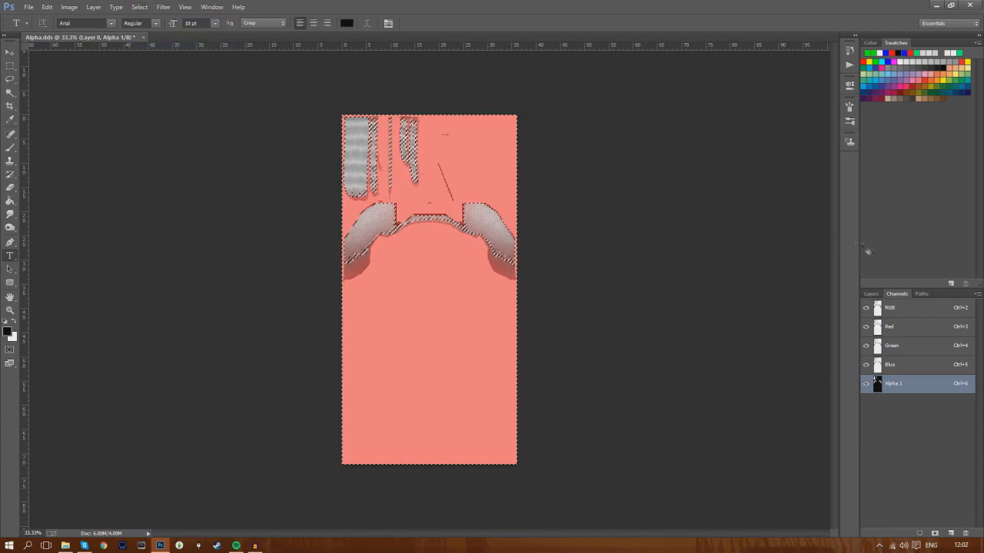
click(870, 295)
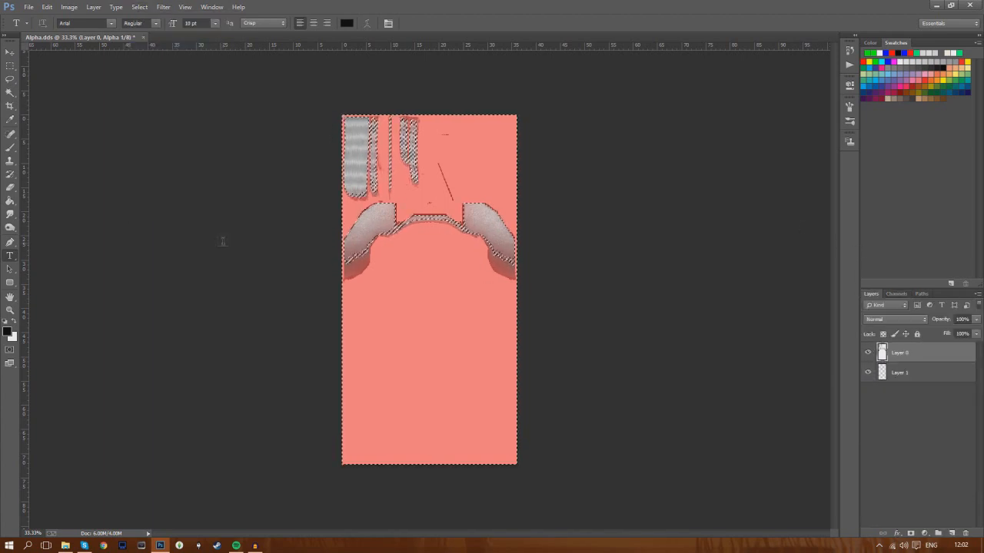
key(Delete)
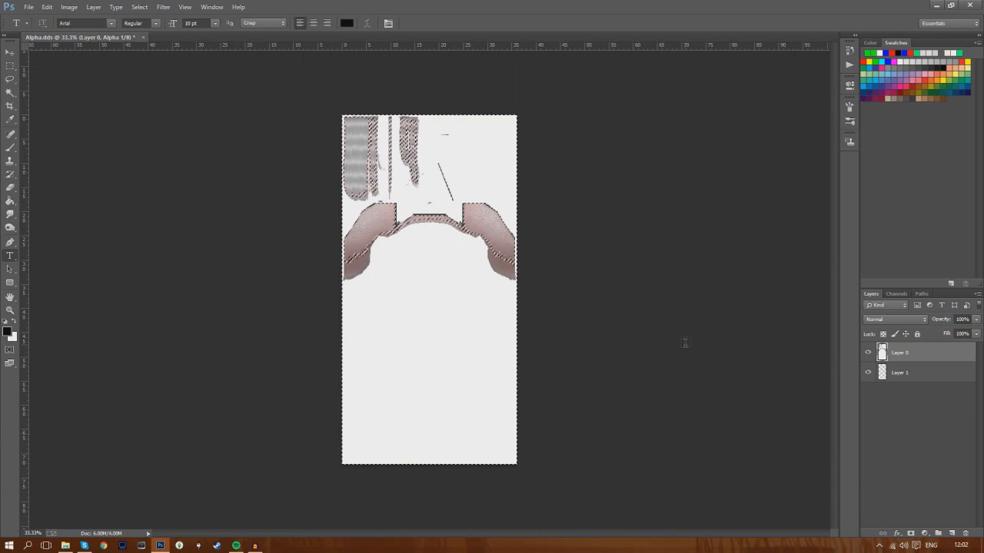
click(47, 6)
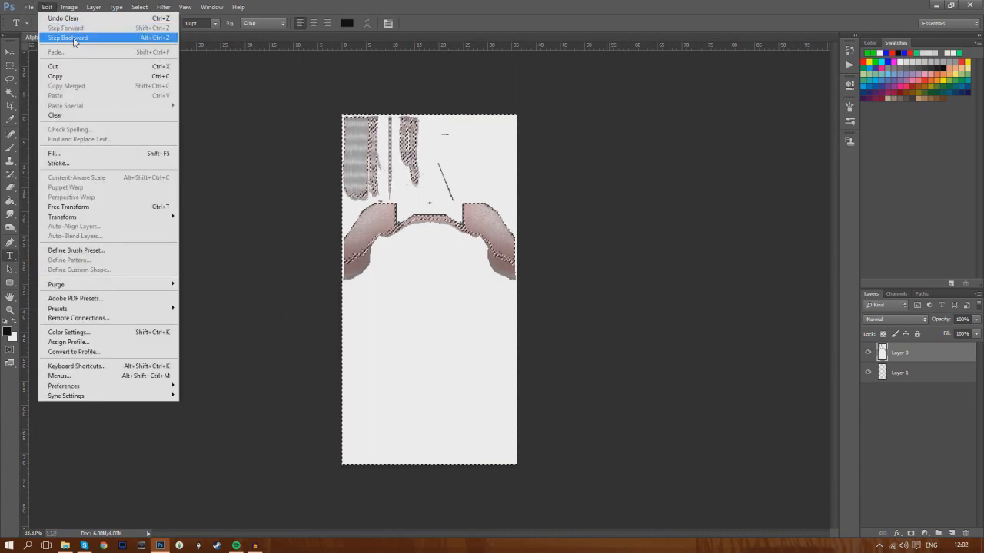
click(74, 39)
- Make the RGB channels active, clear the inverted selection from Layer 0, and deselect
click(894, 293)
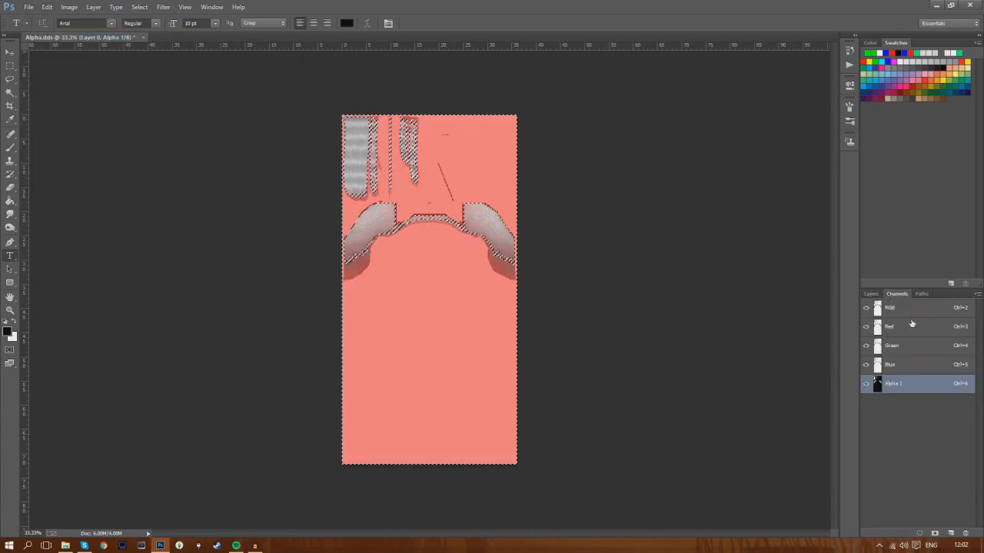
click(911, 325)
click(907, 307)
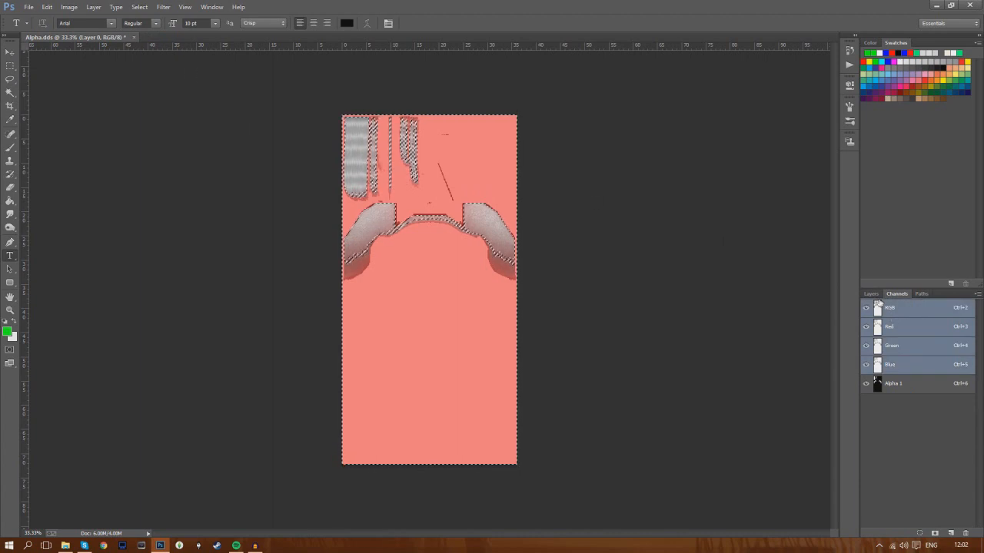
click(870, 294)
key(Delete)
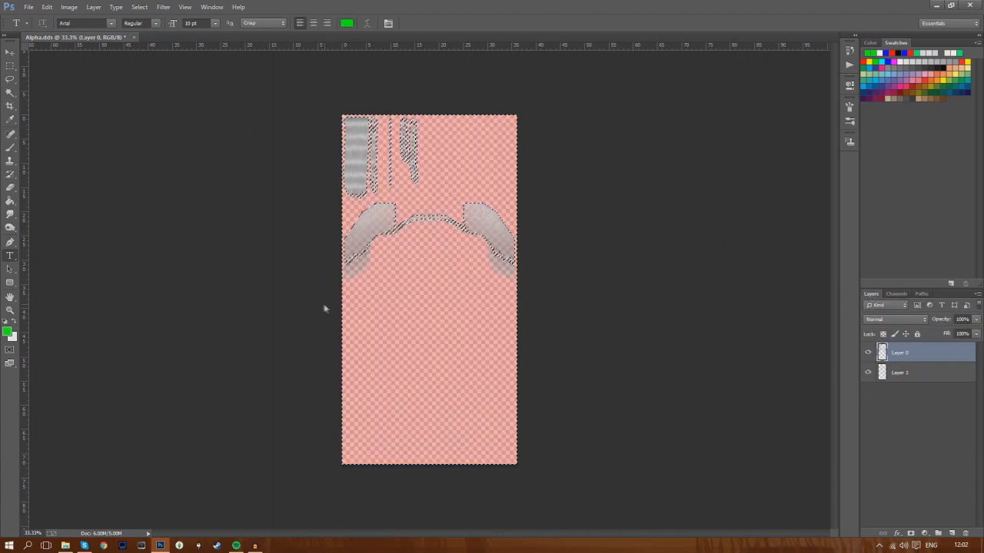
click(139, 6)
click(149, 26)
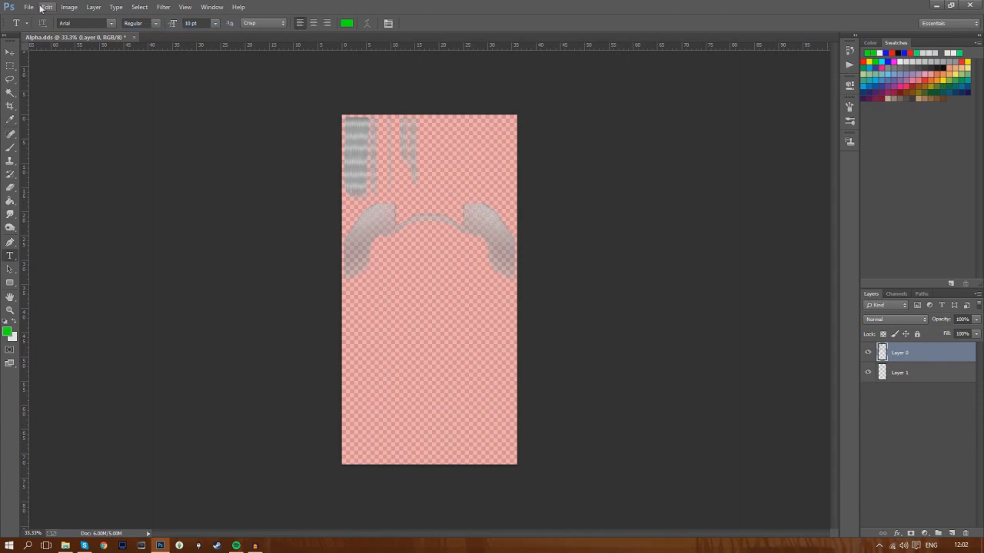
- Save the texture in D3D/DDS format over Alpha in New folder, using DXT5 ARGB interpolated alpha with MIP maps generated
click(29, 7)
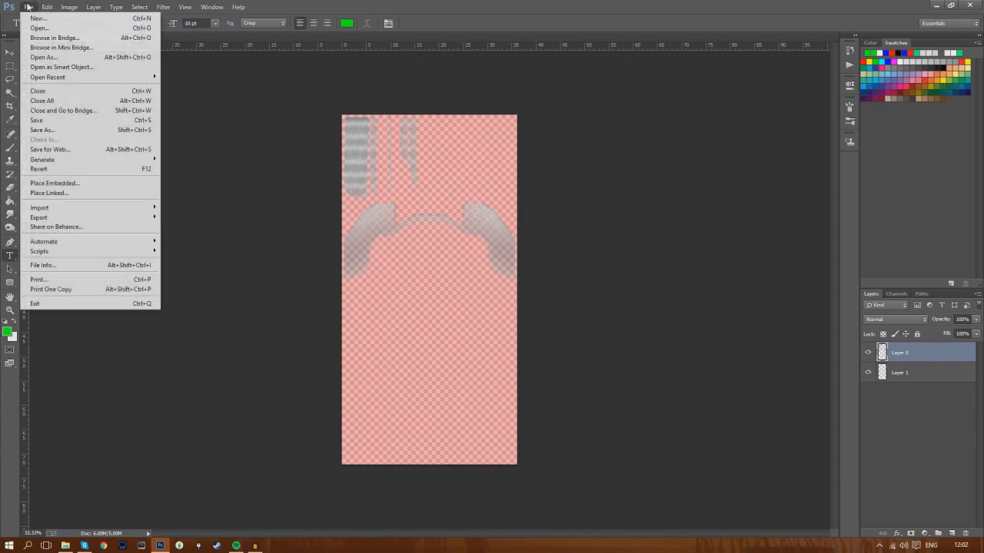
click(64, 131)
click(146, 237)
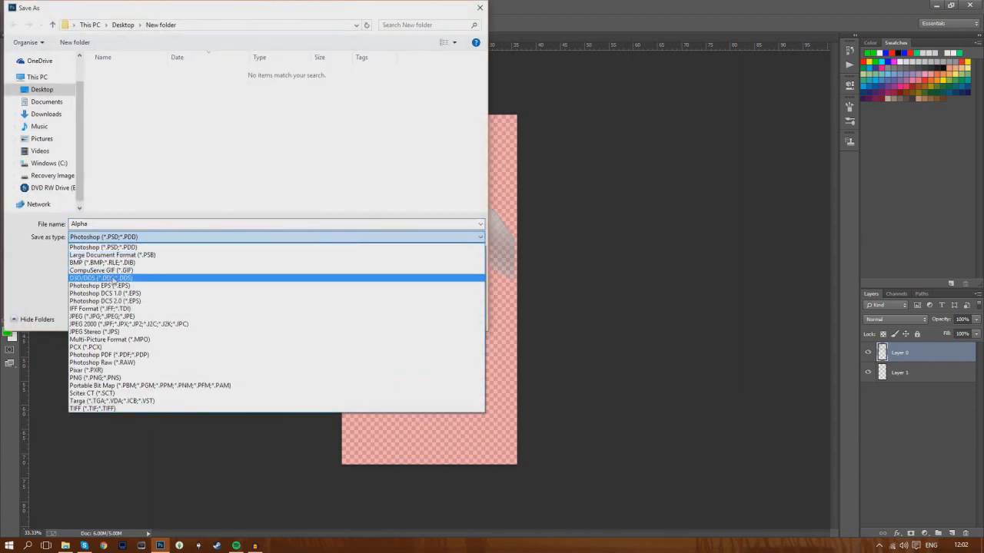
click(114, 279)
click(153, 72)
click(412, 320)
click(522, 276)
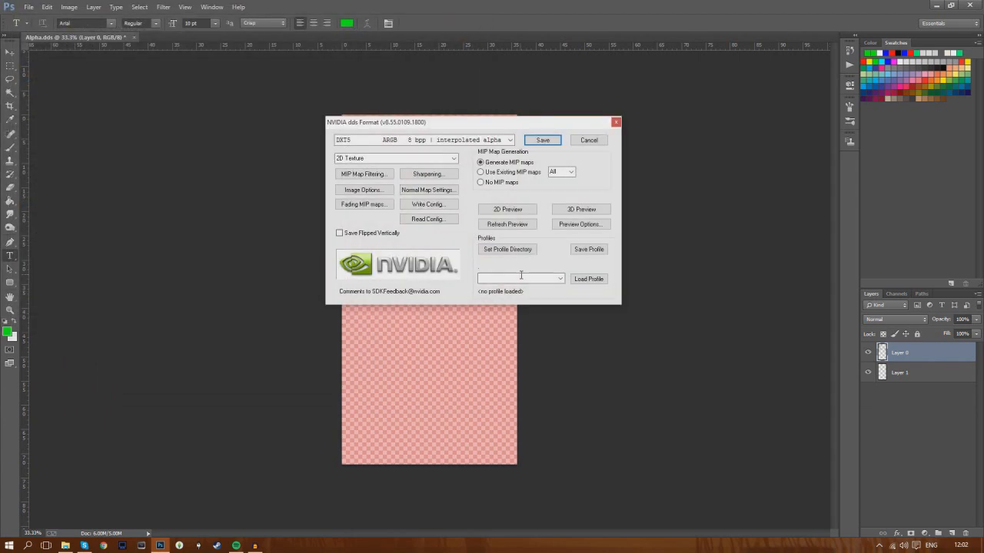
click(543, 140)
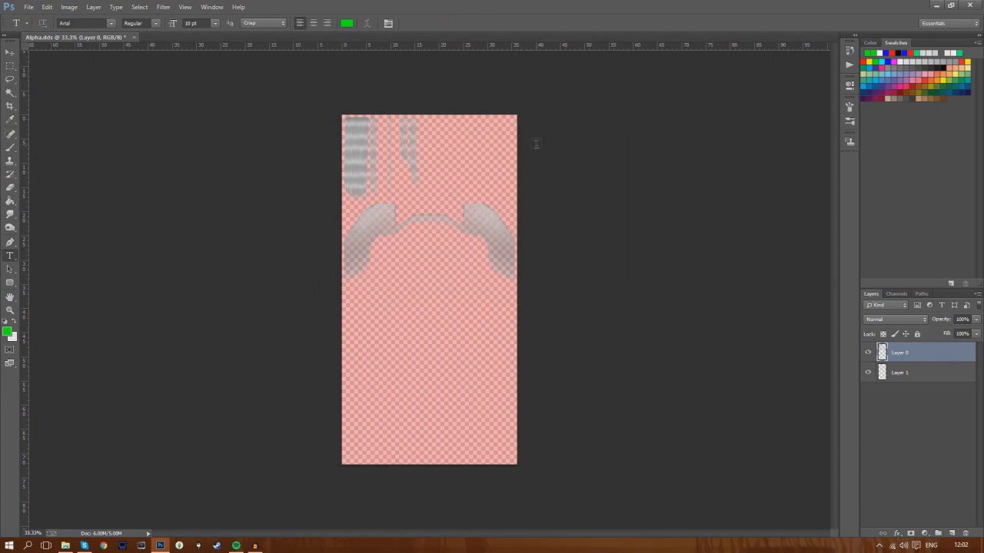
- Close Photoshop and the New folder window to return to the desktop
click(970, 4)
click(492, 204)
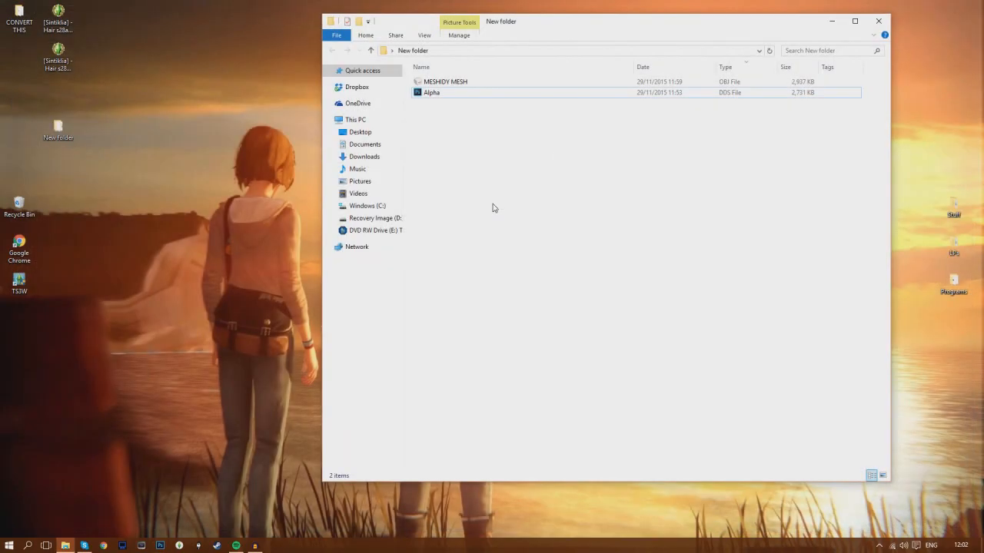
click(879, 22)
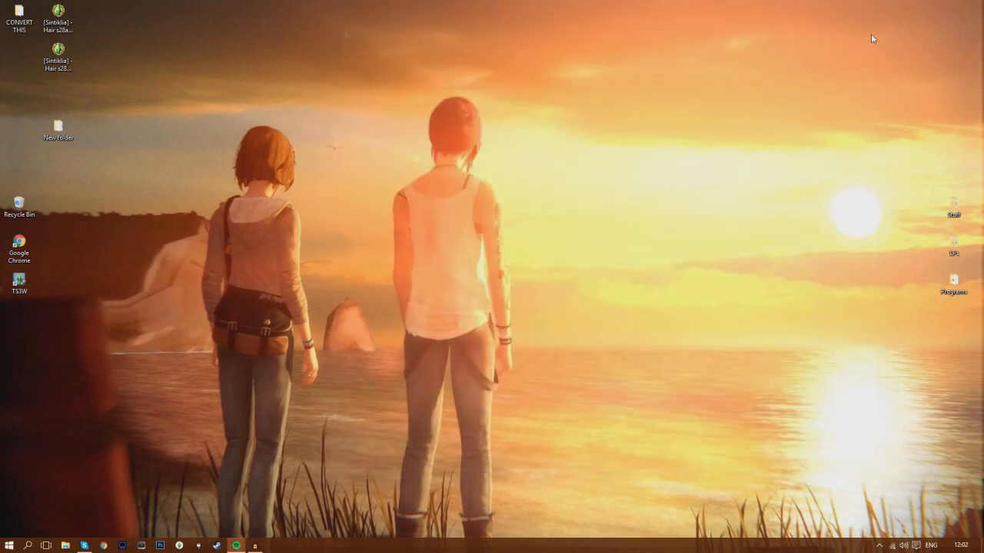
- Launch Maya 2015 from the desktop's Programs folder and close the folder window
double_click(957, 286)
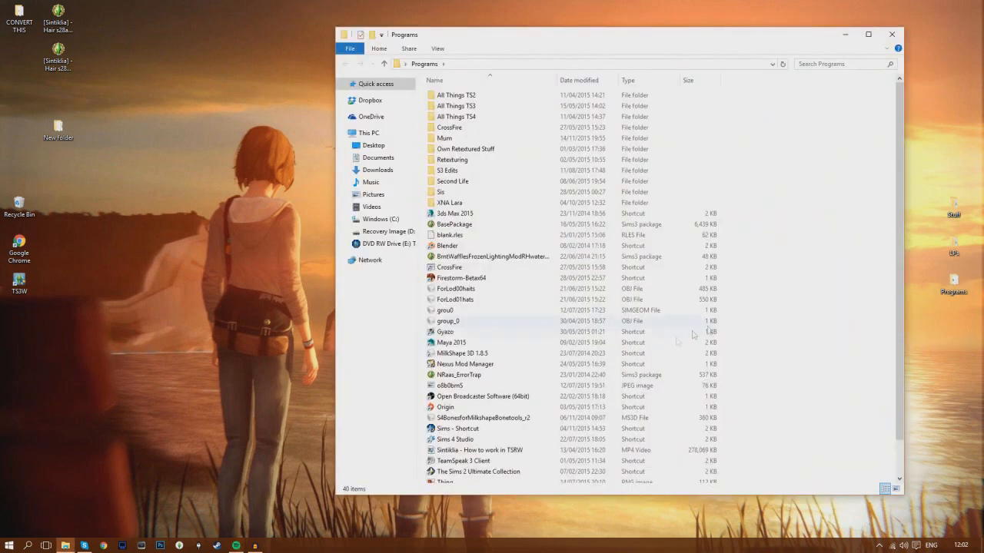
scroll(472, 466, down, 2)
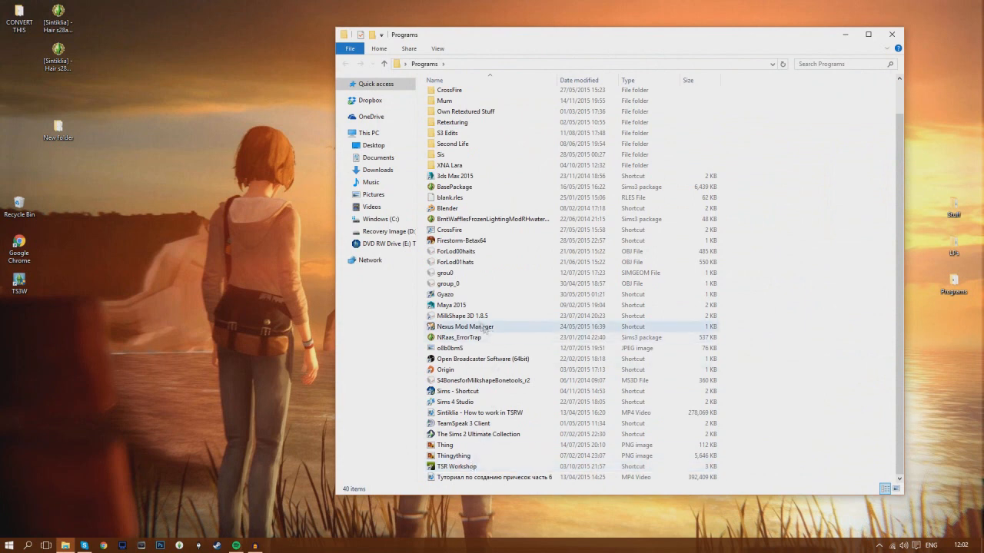
double_click(467, 305)
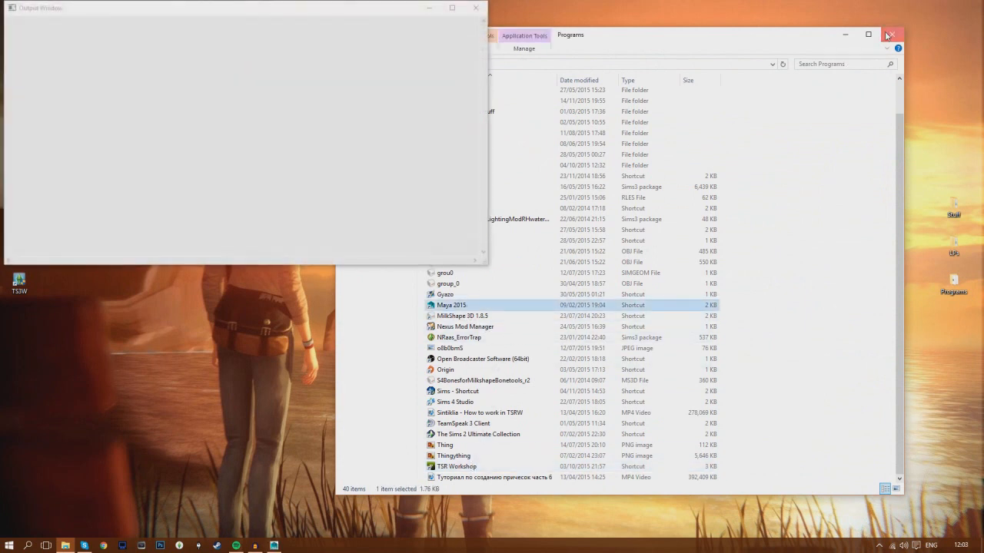
click(891, 35)
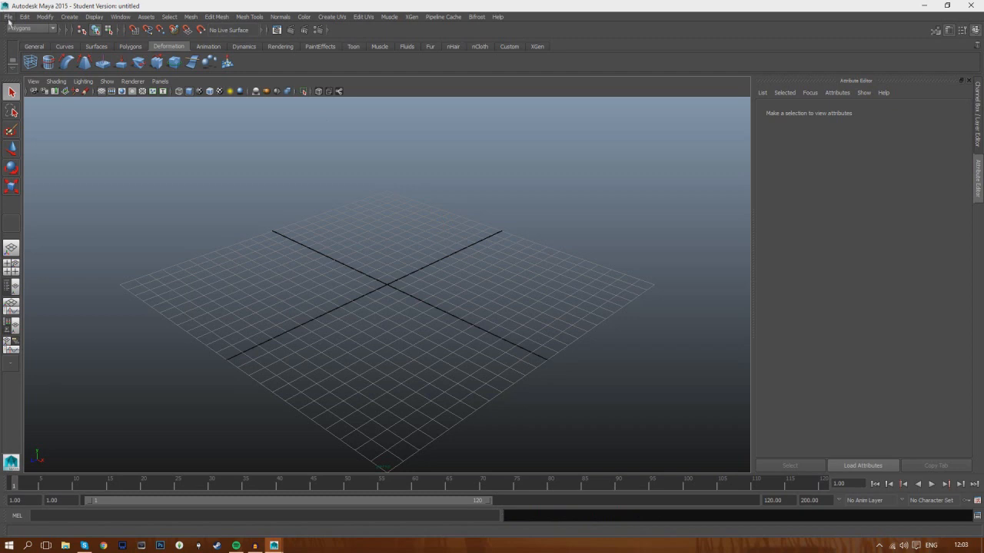
- Try out orbiting, panning and zooming the perspective view around the empty scene's grid
scroll(274, 206, up, 5)
scroll(274, 206, up, 2)
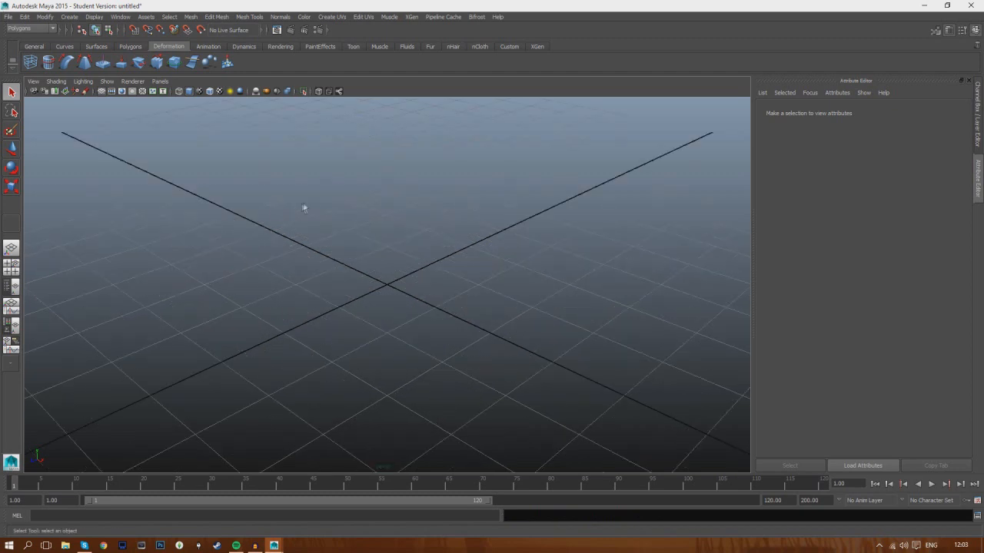
alt+drag(329, 213, 301, 258)
alt+drag(301, 260, 344, 270)
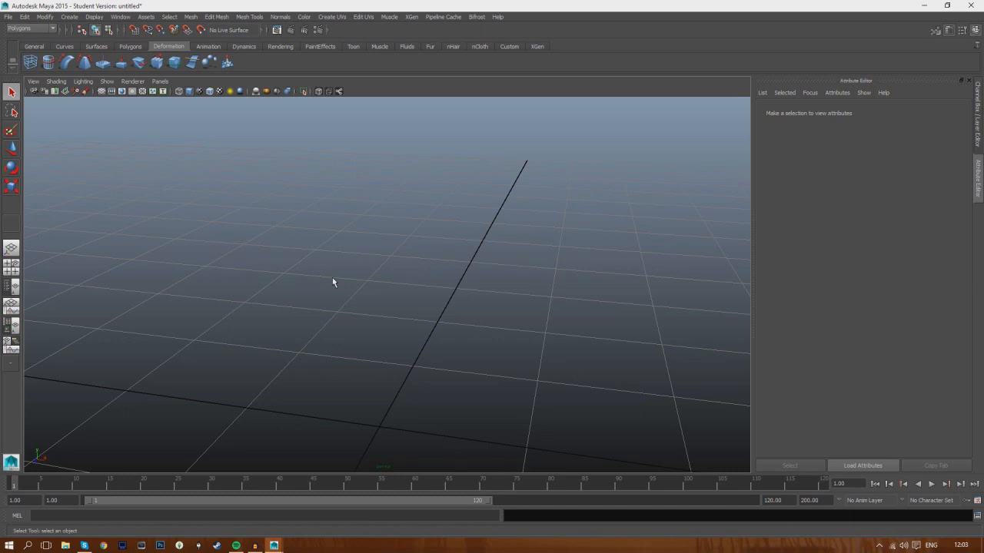
alt+drag(332, 277, 339, 274)
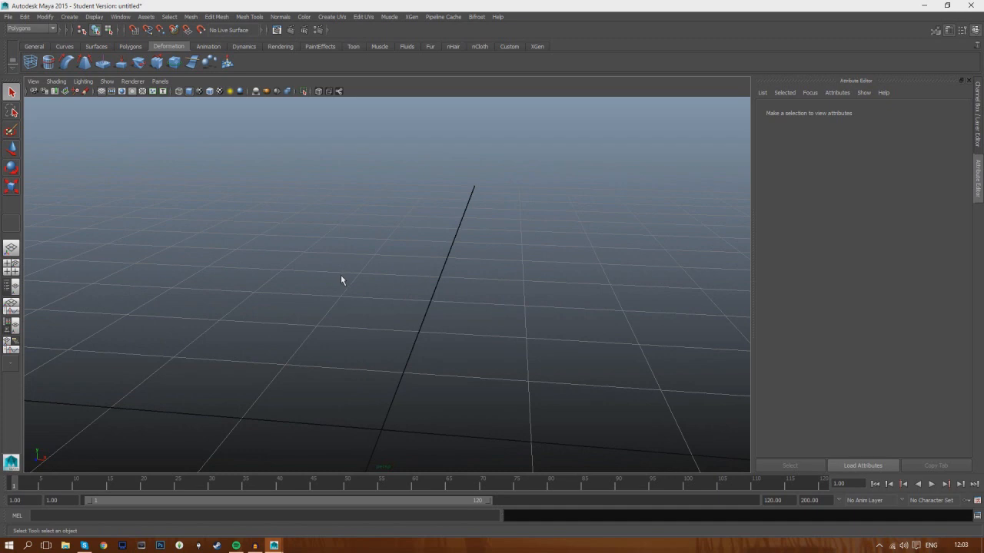
mouse_move(342, 279)
alt+mouse_down()
mouse_move(355, 273)
mouse_move(341, 338)
mouse_move(345, 241)
mouse_move(344, 262)
alt+mouse_up()
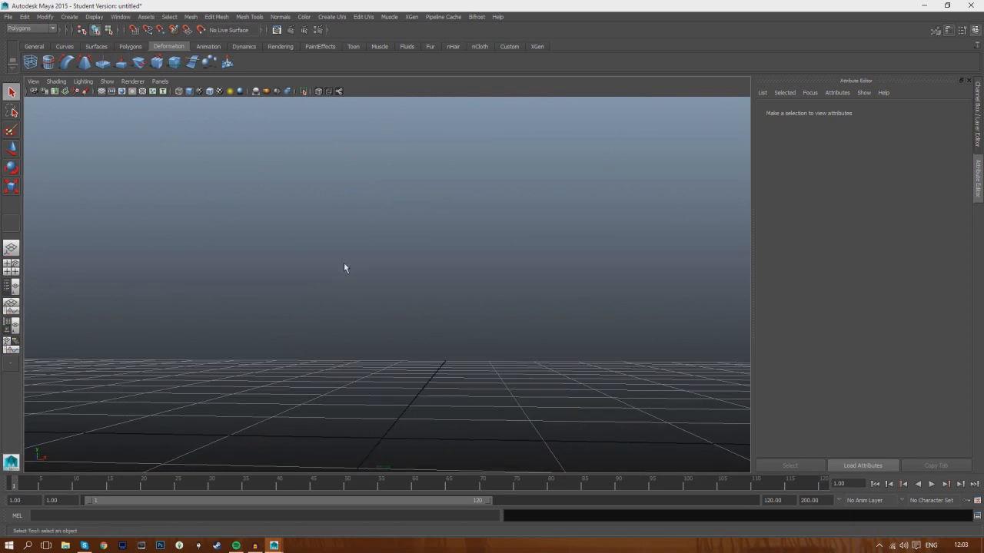
mouse_move(345, 263)
alt+mouse_down()
mouse_move(356, 279)
mouse_move(410, 263)
mouse_move(312, 261)
mouse_move(344, 273)
alt+mouse_up()
alt+middle_drag(345, 273, 341, 316)
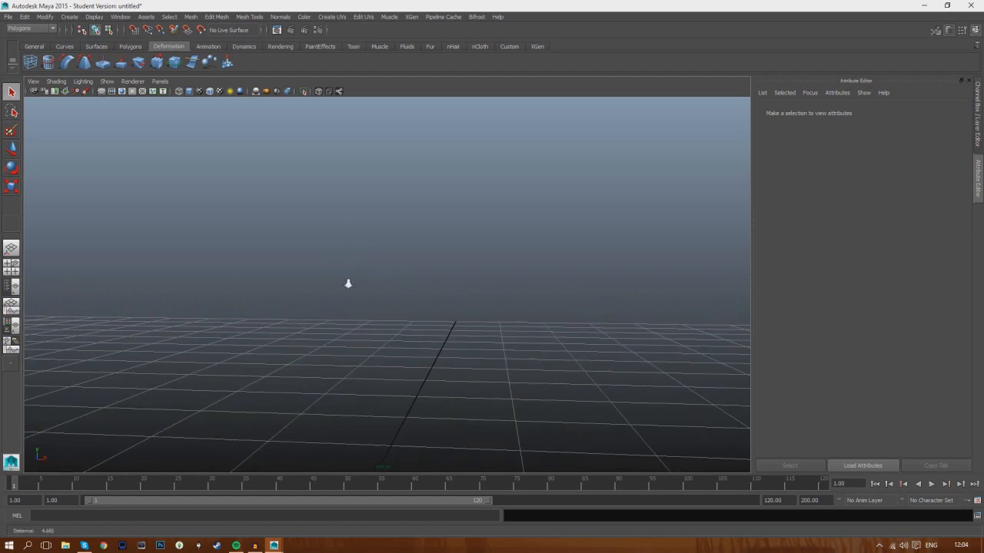
alt+right_drag(349, 289, 369, 160)
alt+drag(369, 159, 376, 179)
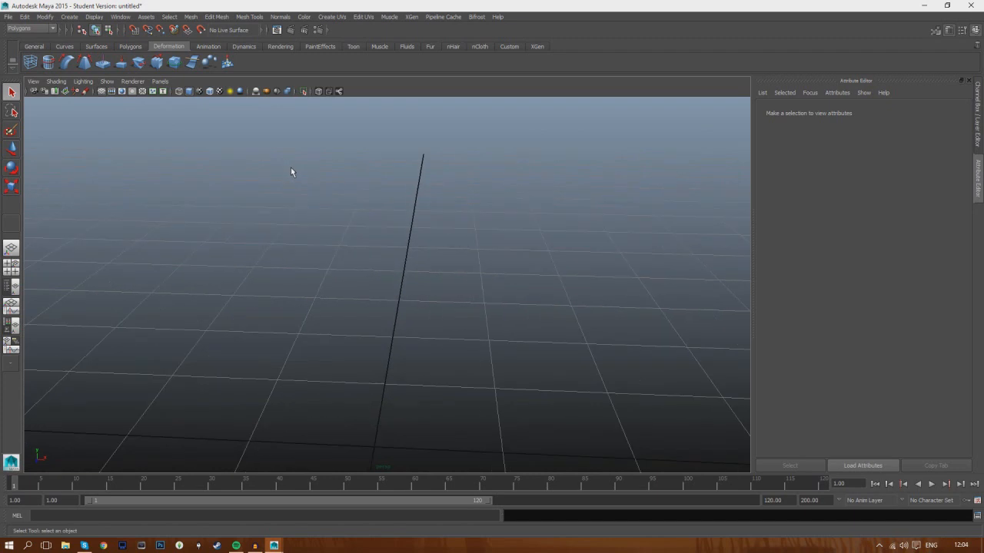
- Import Body.obj from the TS3 body folder inside Programs > All Things TS3 on the desktop
click(7, 16)
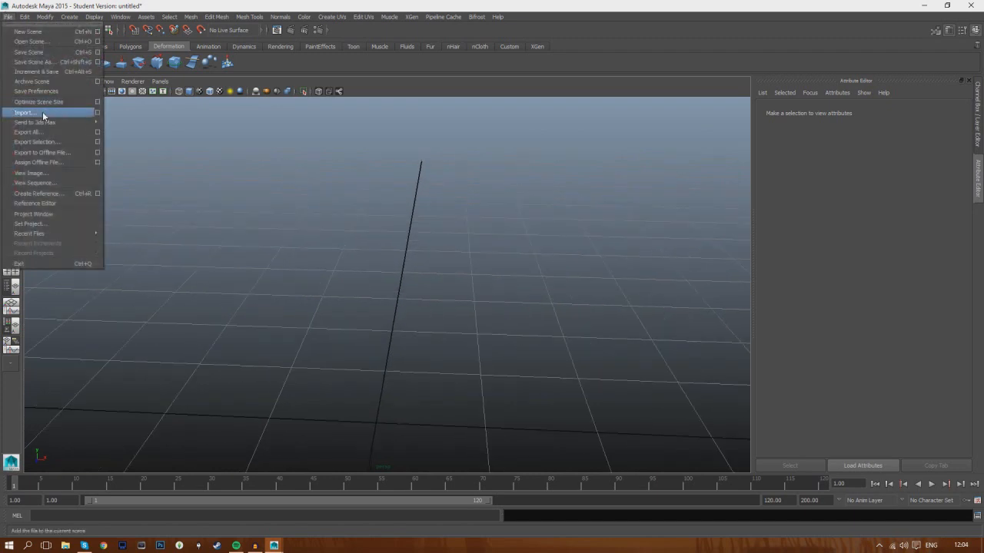
click(43, 112)
click(133, 160)
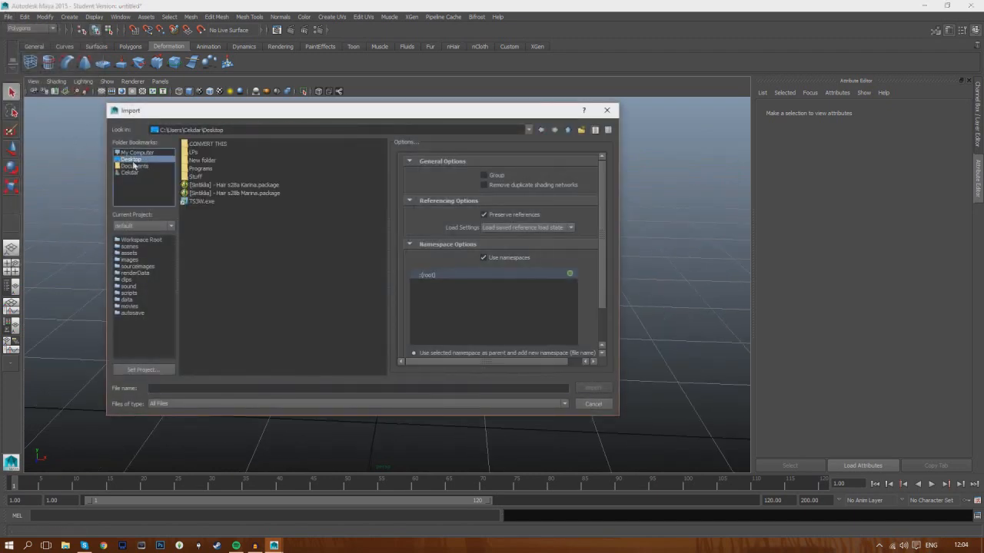
click(204, 169)
double_click(204, 169)
double_click(206, 152)
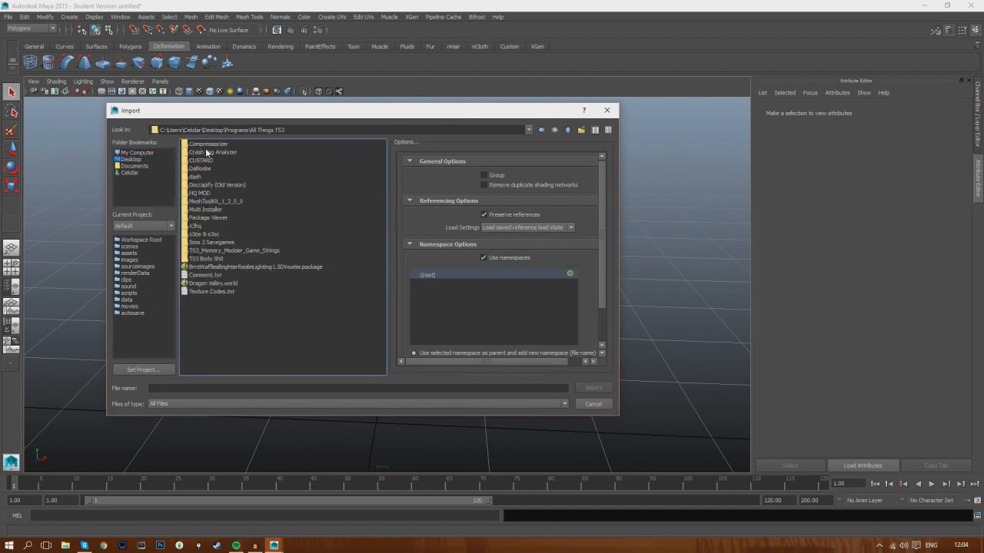
double_click(202, 258)
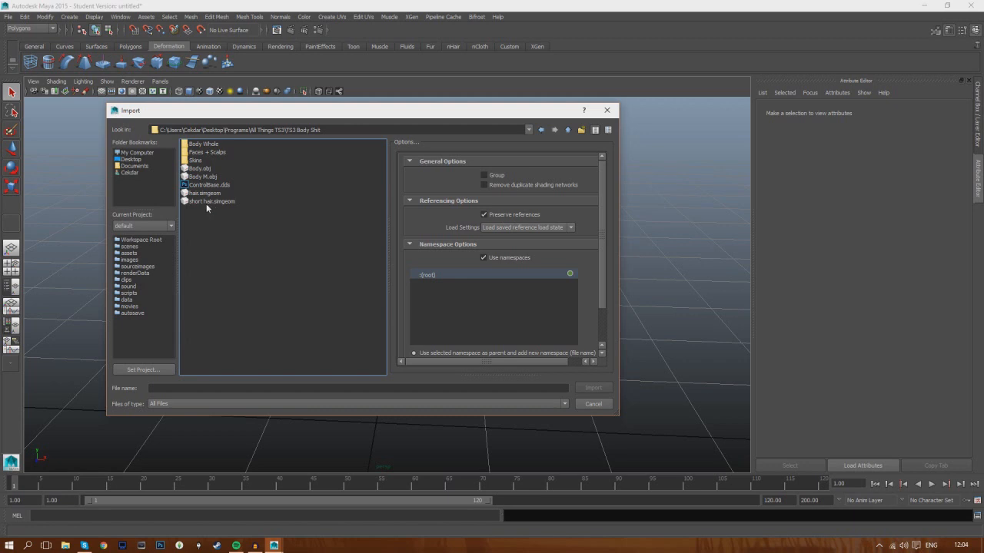
double_click(200, 169)
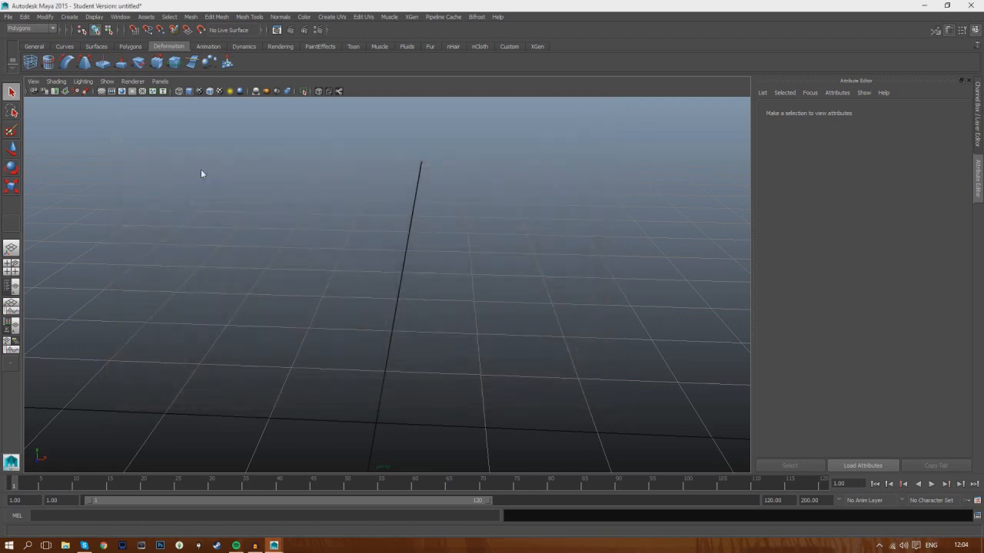
- Examine the imported body's head and shoulders up close from the front
alt+drag(196, 192, 200, 180)
alt+middle_drag(209, 190, 225, 250)
scroll(226, 249, up, 1)
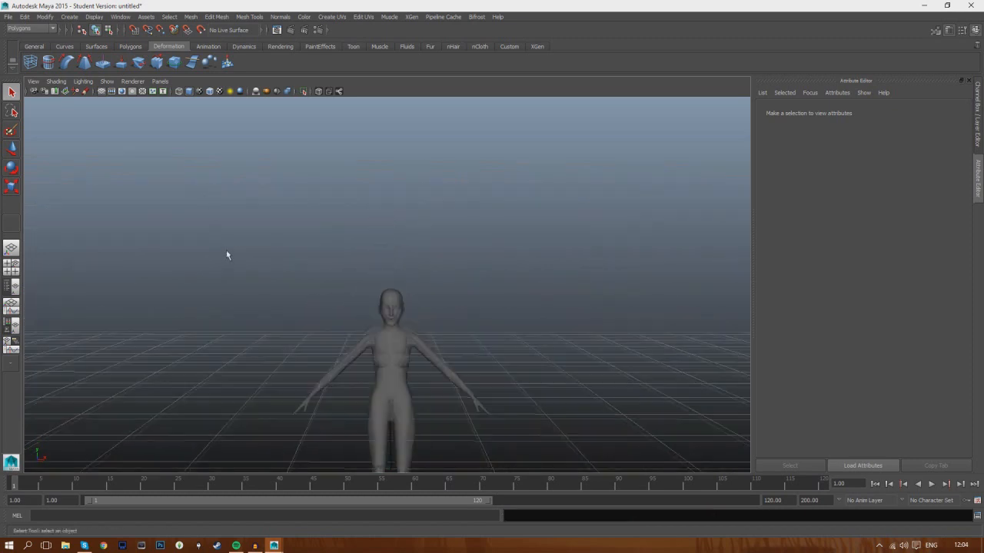
scroll(231, 246, up, 3)
scroll(233, 247, up, 2)
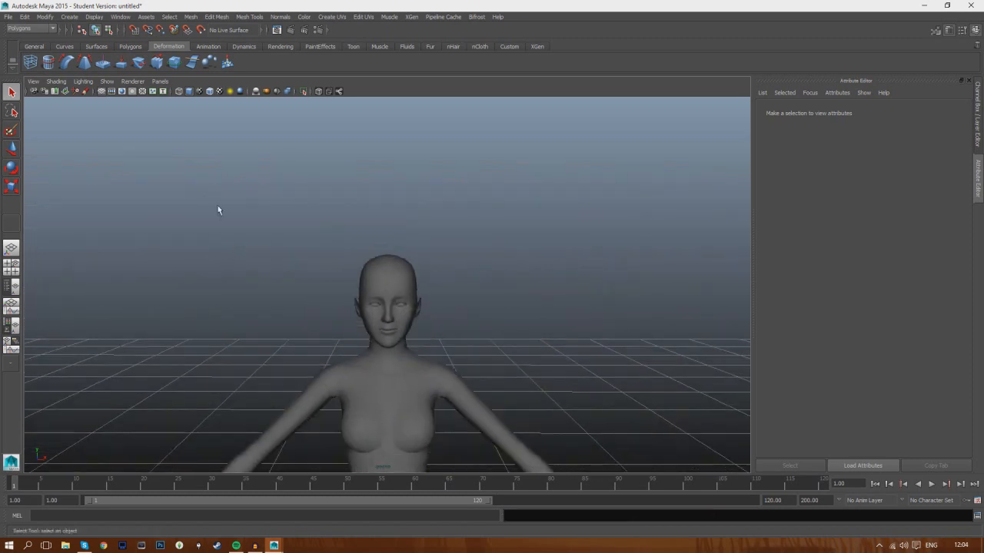
scroll(218, 208, up, 2)
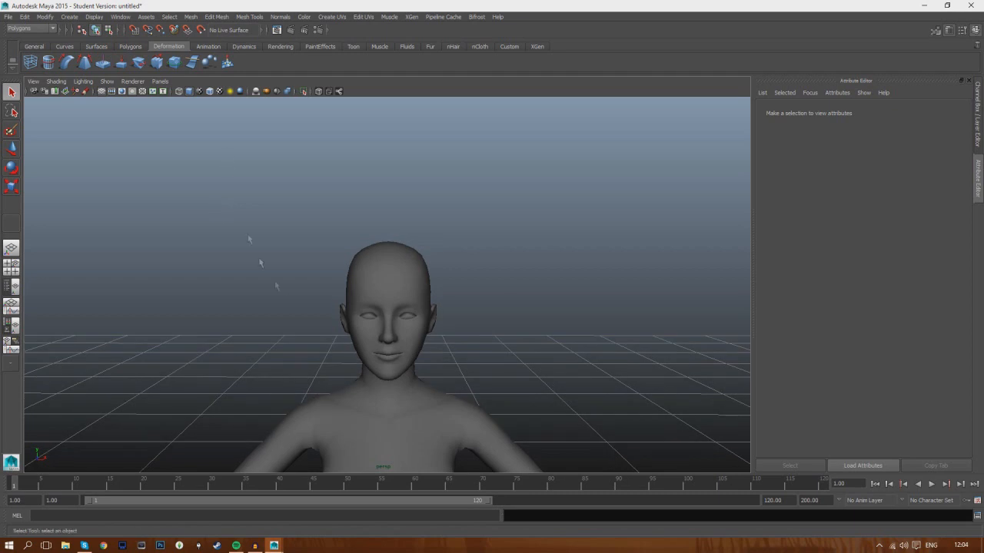
alt+drag(276, 286, 282, 236)
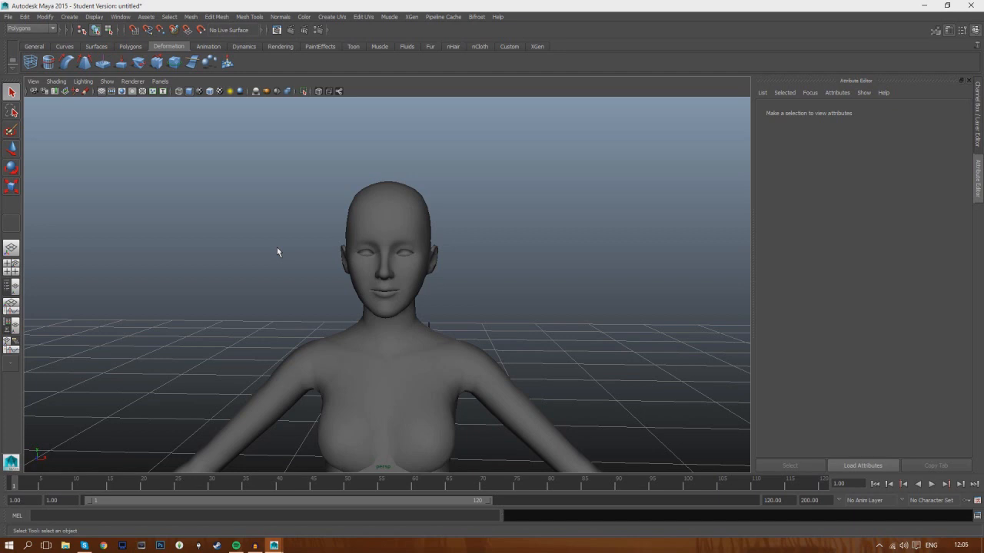
mouse_move(270, 257)
alt+mouse_down()
mouse_move(441, 257)
mouse_move(289, 238)
mouse_move(273, 258)
alt+mouse_up()
- Import the hair mesh MESHIDY MESH.obj from the desktop's New folder into the body scene
click(8, 16)
click(42, 112)
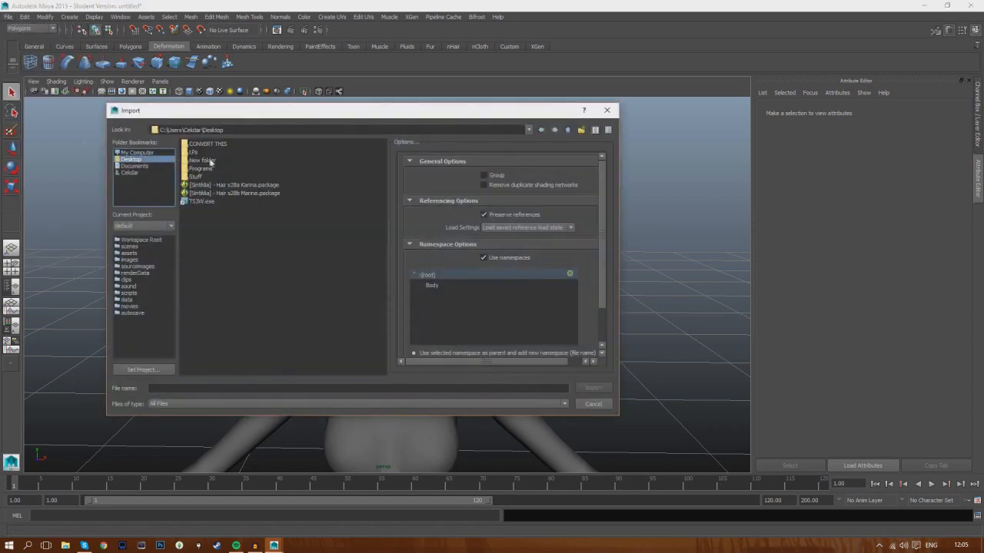
double_click(209, 162)
double_click(207, 152)
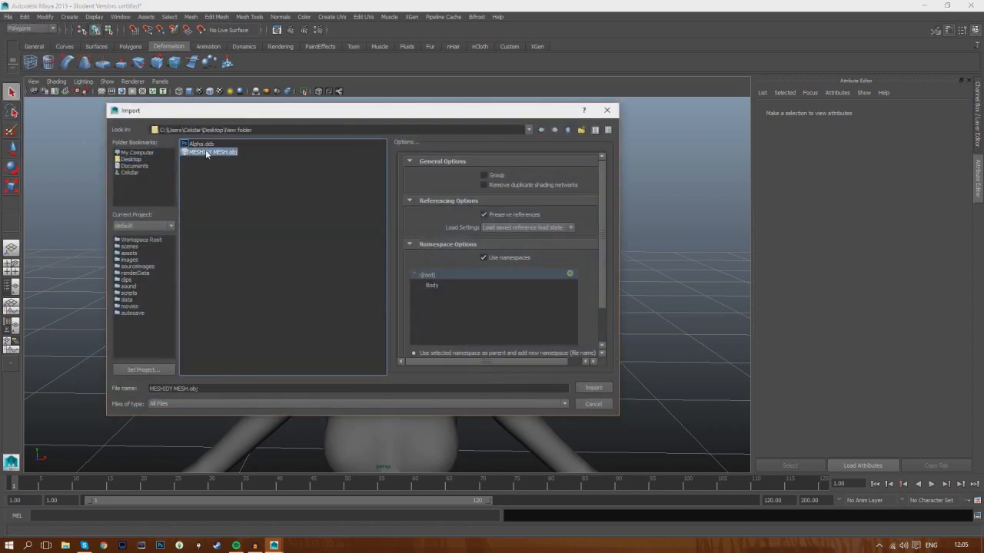
click(361, 215)
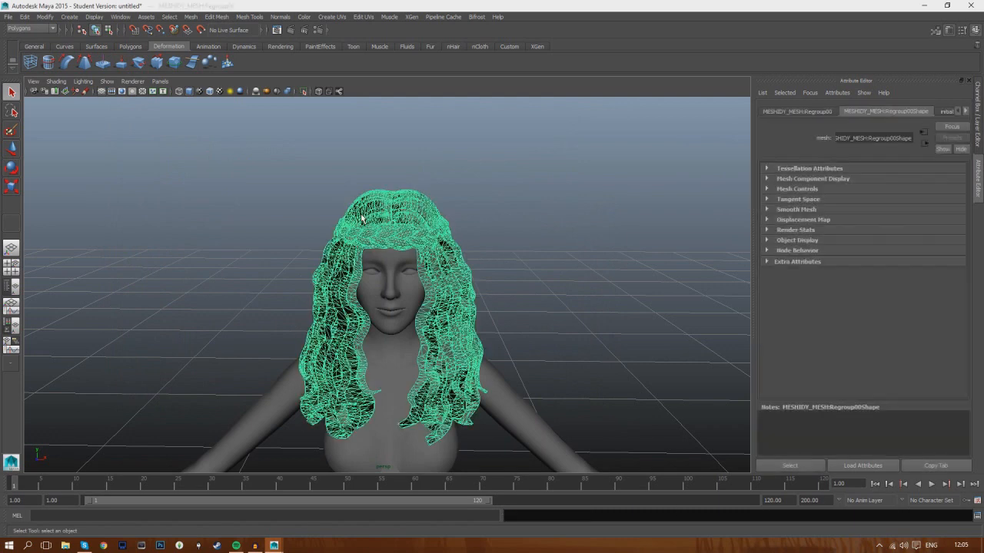
- Assign a new Lambert material to the imported hair mesh
click(251, 235)
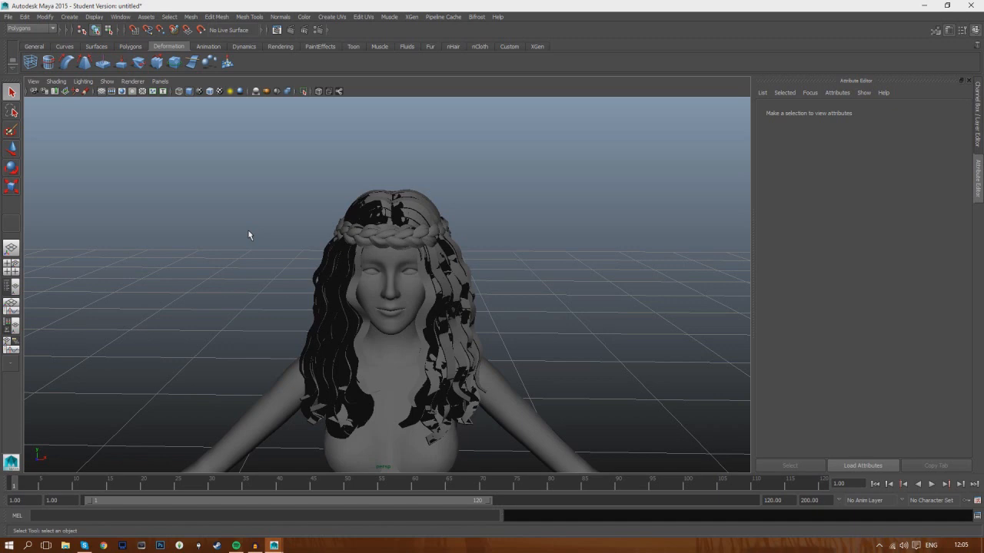
click(393, 217)
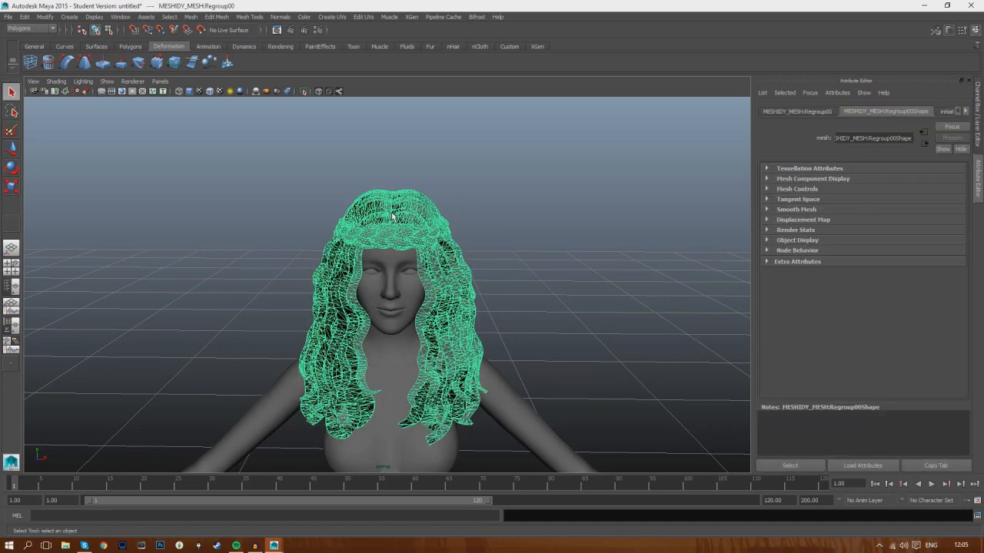
right_click(447, 203)
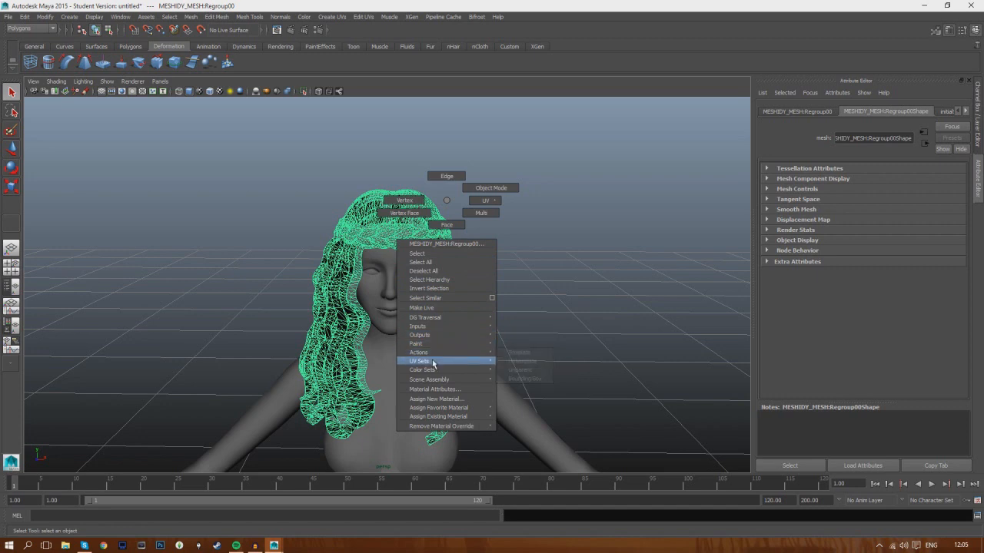
click(433, 400)
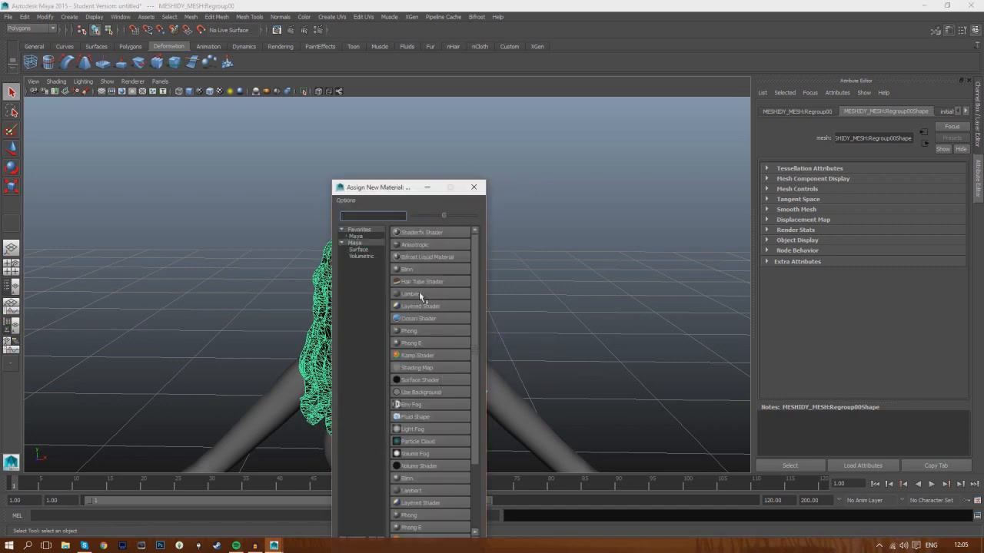
click(419, 295)
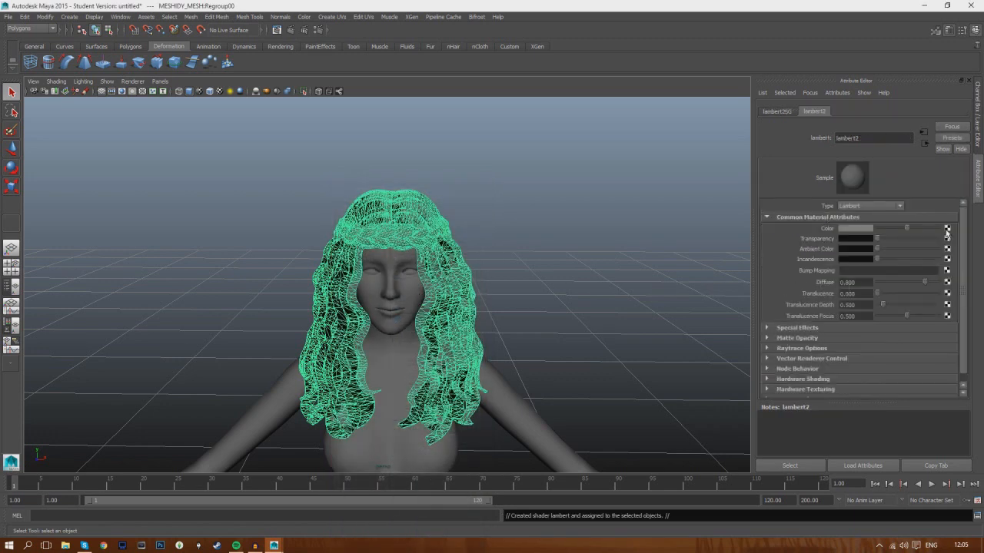
- Map the Lambert's color to the image file Alpha.dds from the desktop's New folder and display textures in the viewport
click(947, 229)
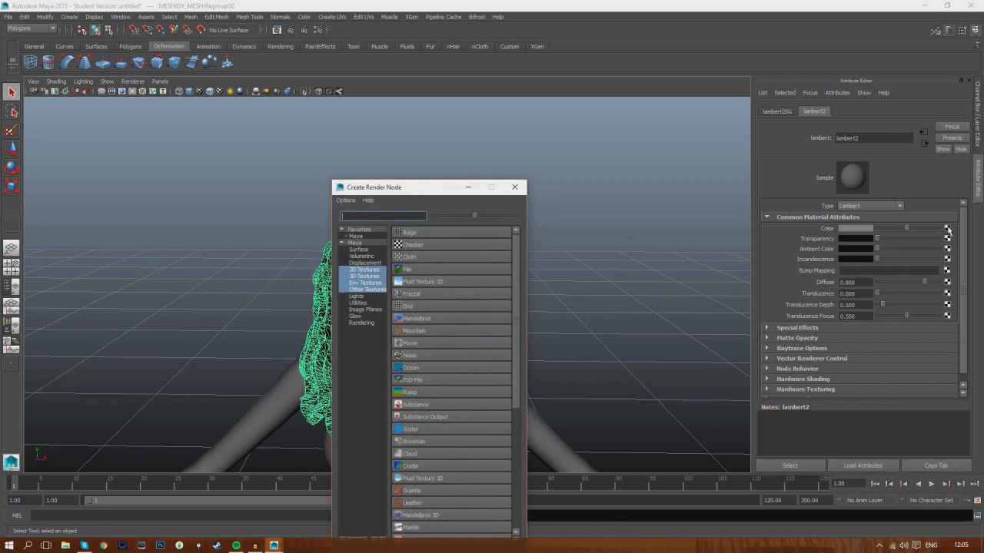
click(443, 271)
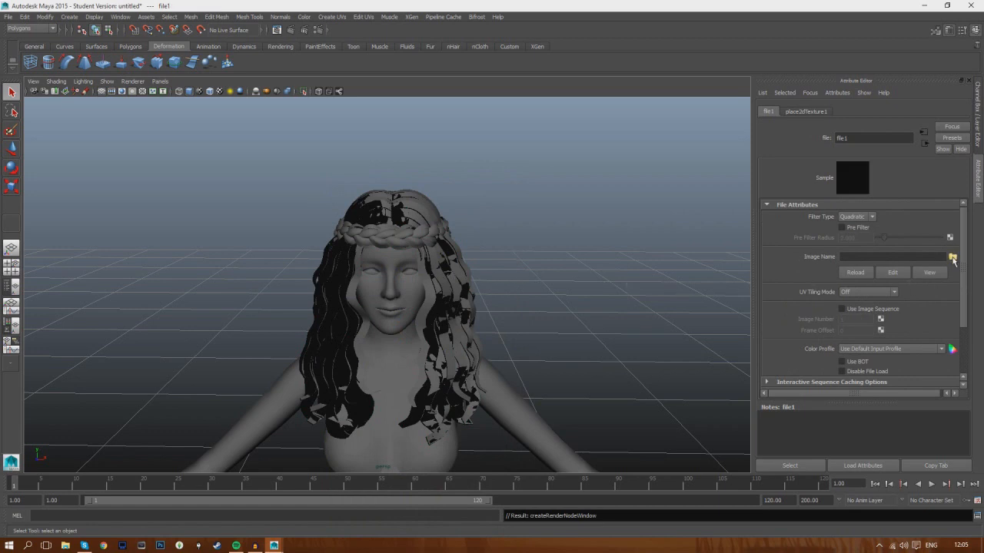
click(953, 257)
click(130, 160)
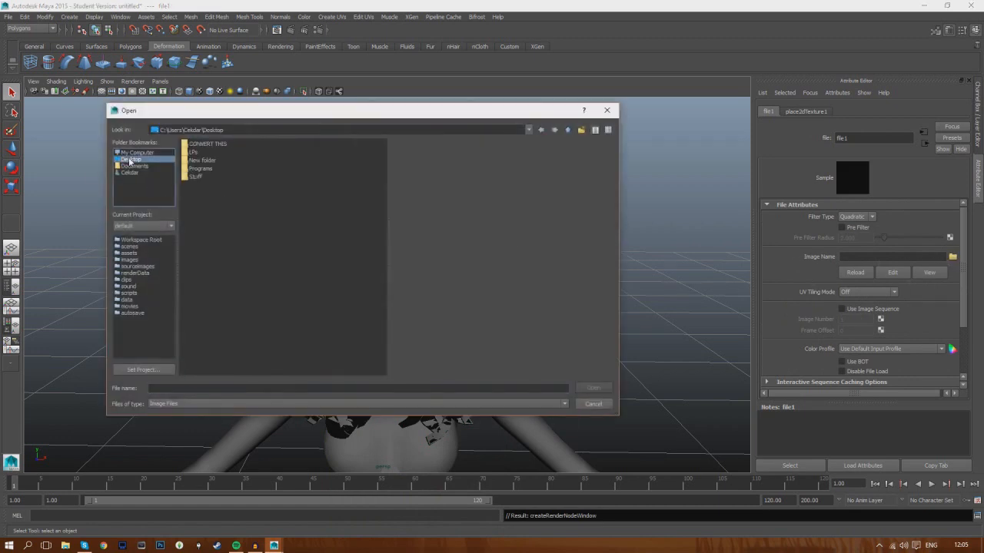
double_click(200, 161)
double_click(197, 146)
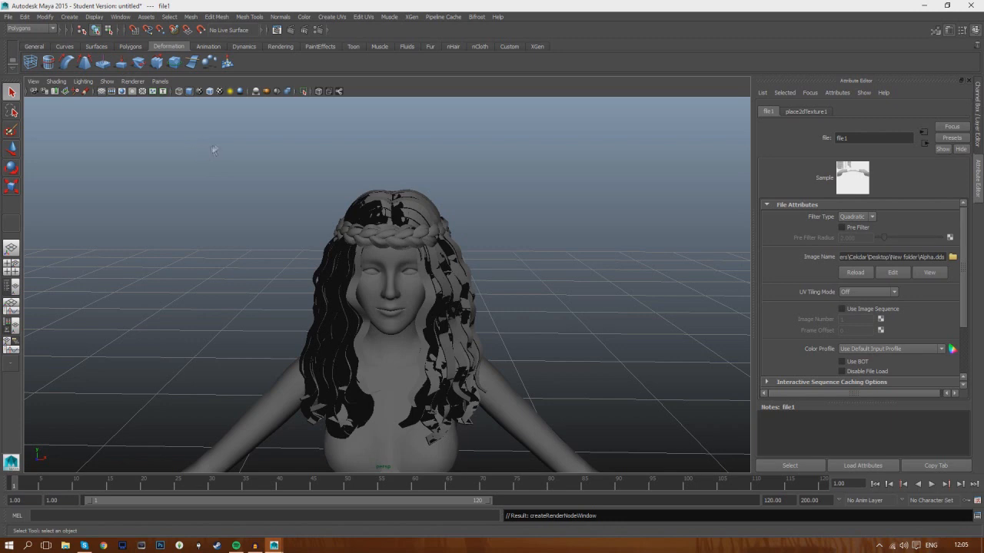
click(219, 91)
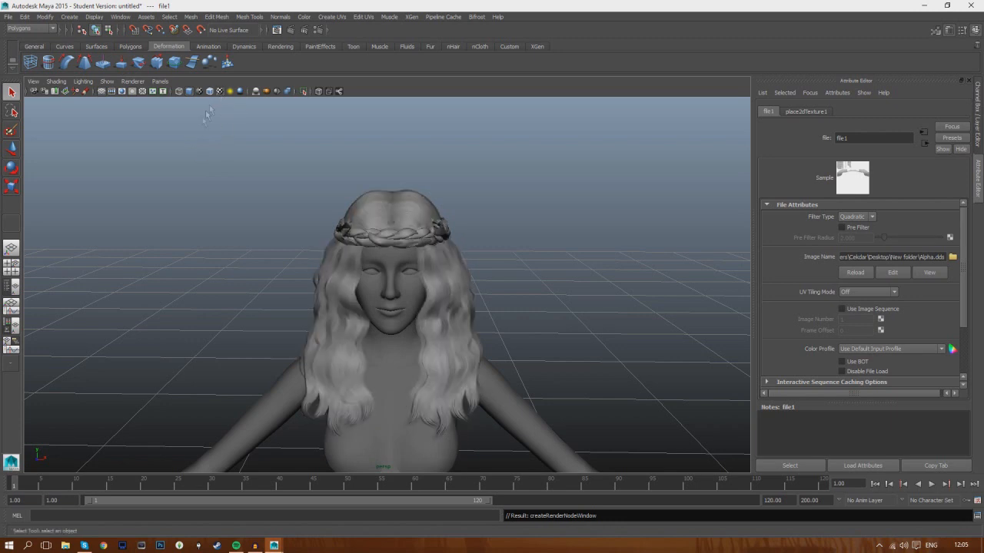
alt+drag(170, 182, 324, 244)
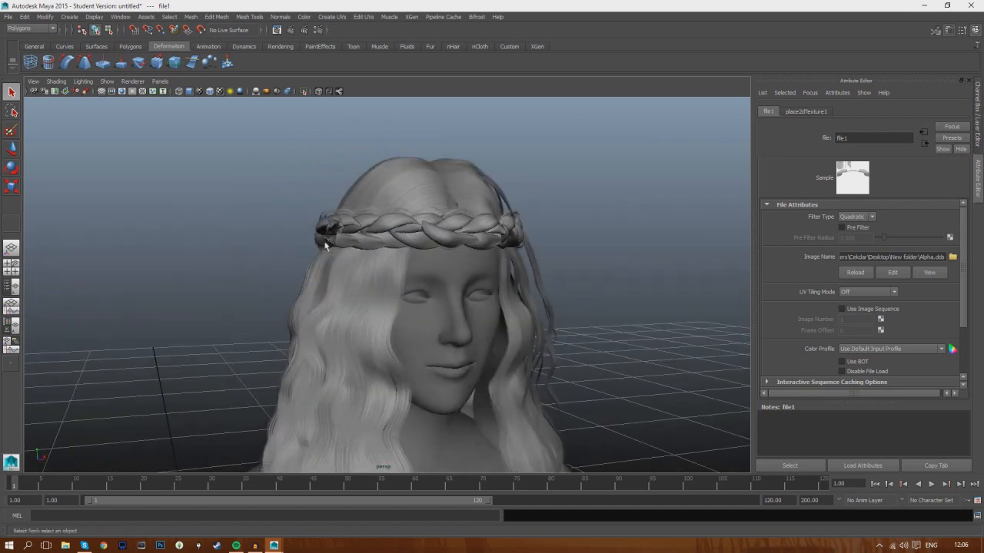
- Render the current perspective frame as a preview and inspect the textured hair and braid up close
click(278, 47)
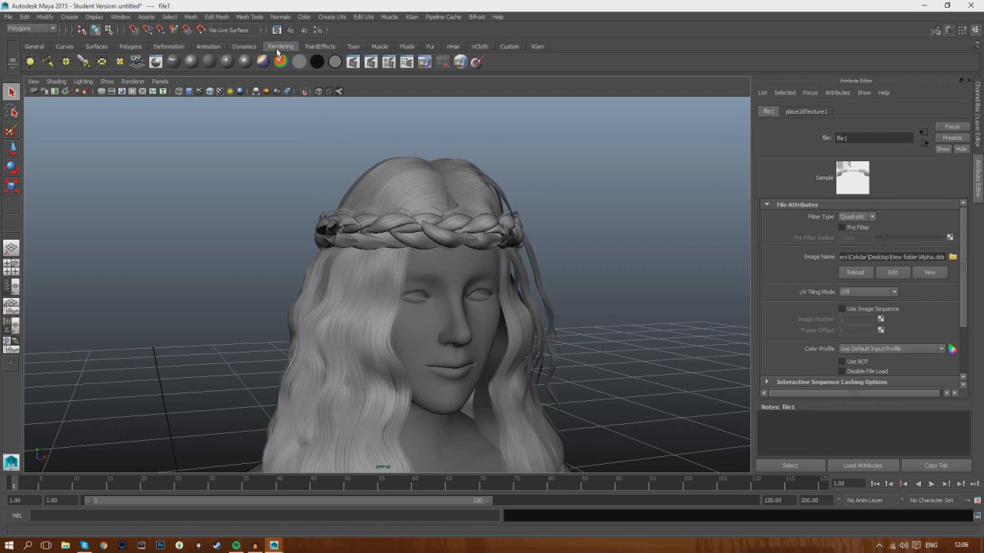
click(351, 63)
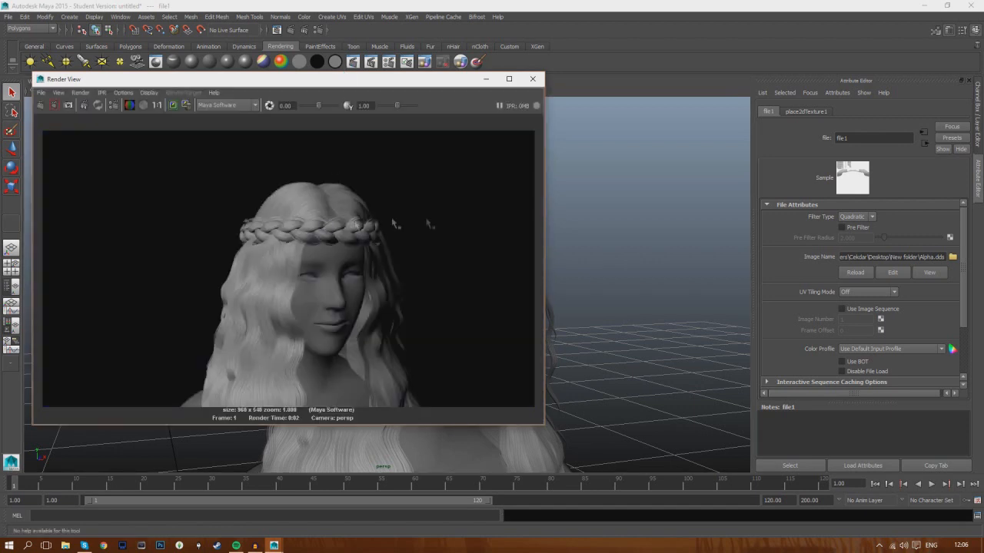
click(532, 78)
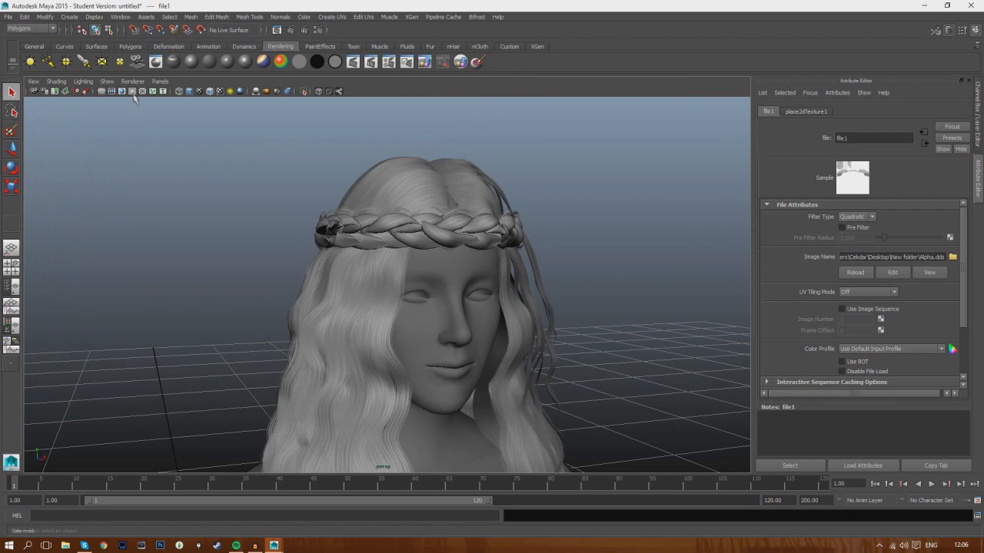
click(34, 46)
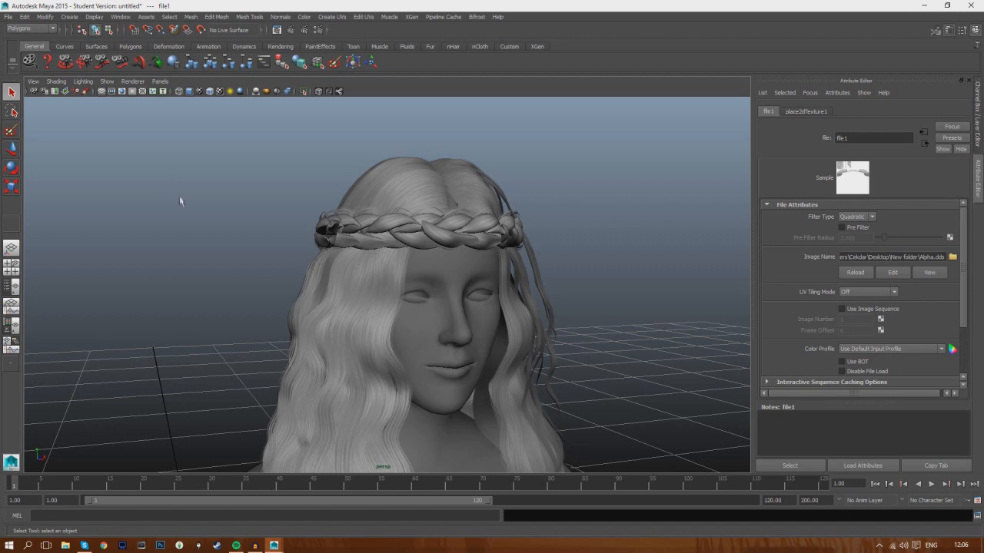
scroll(169, 231, up, 5)
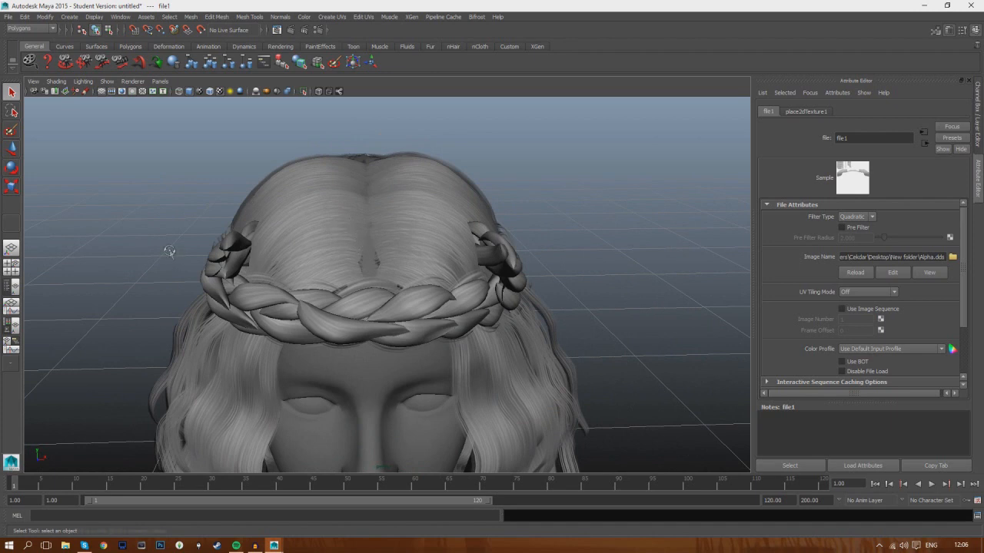
scroll(173, 245, down, 5)
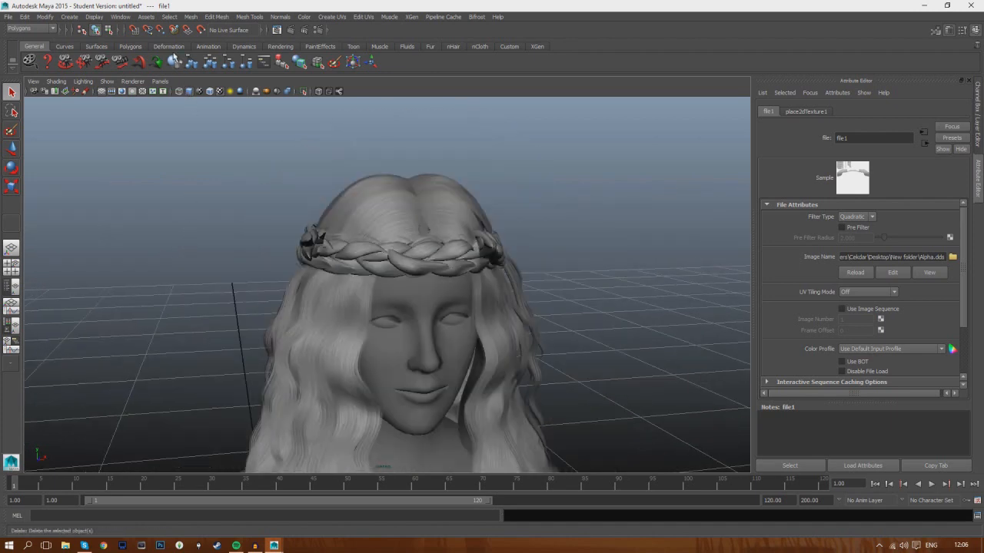
- Try out the Soft Modification tool on the front of the crown and on the top of the hair
click(169, 46)
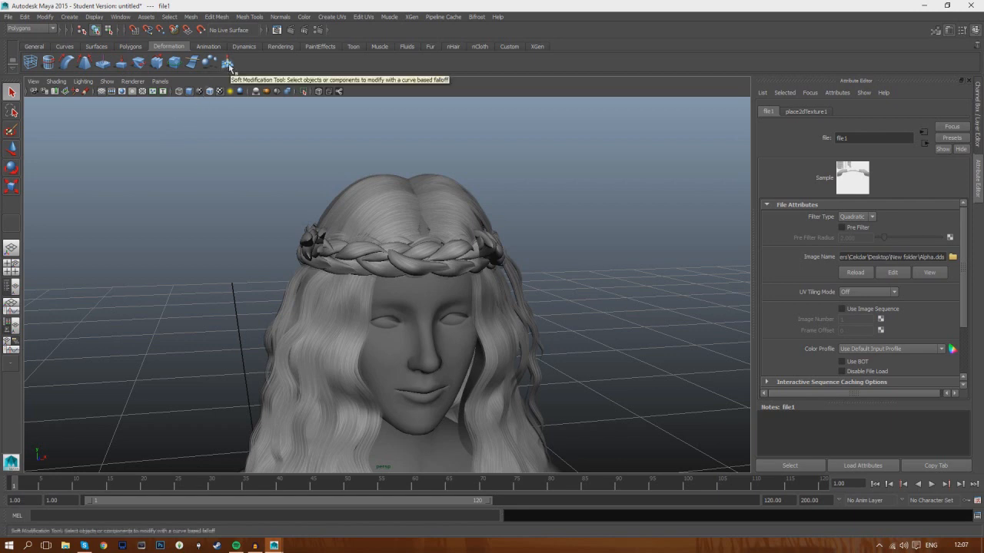
click(228, 63)
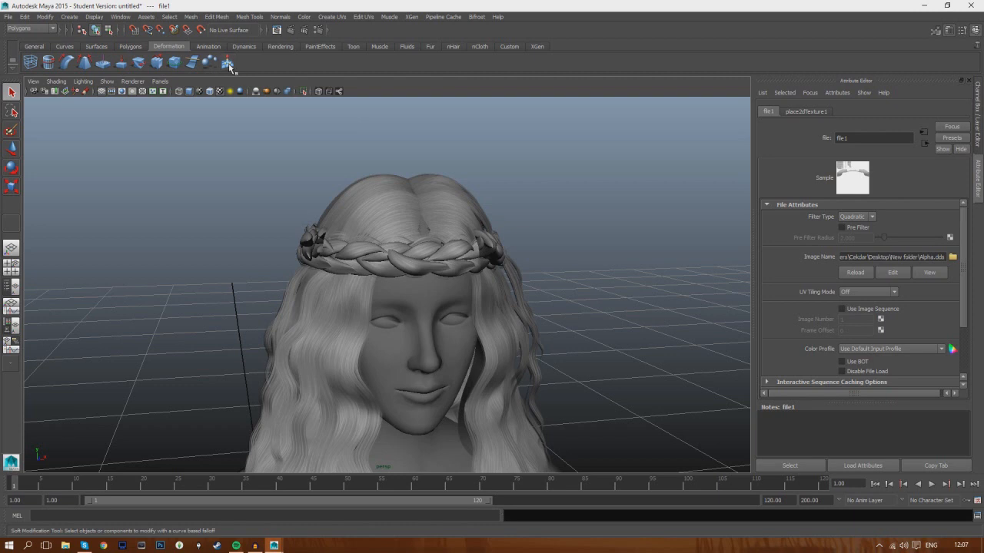
click(442, 215)
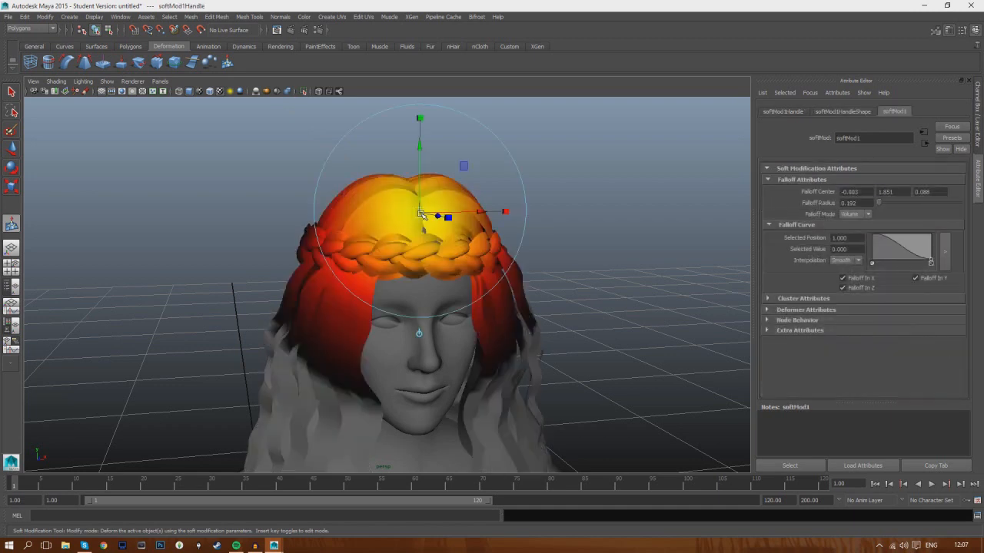
alt+drag(458, 320, 492, 315)
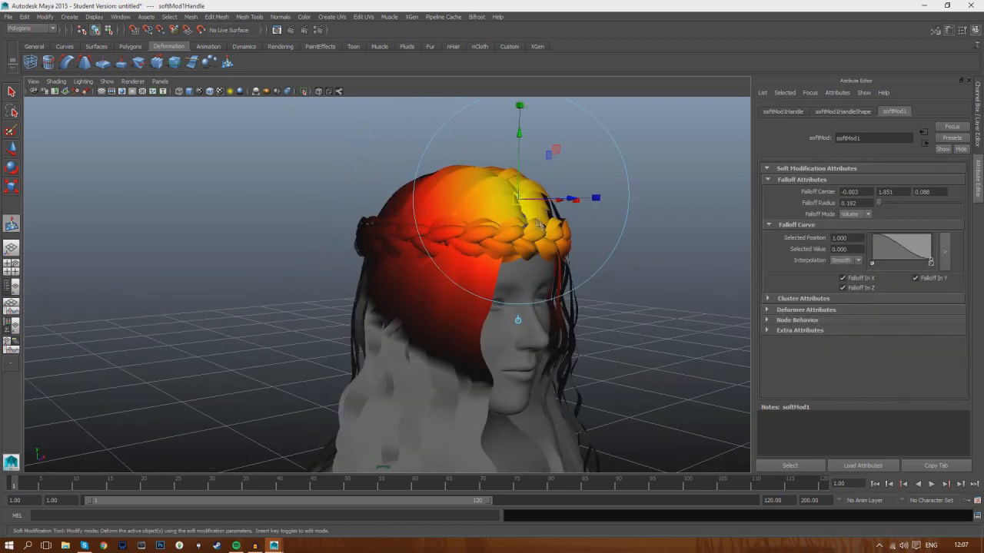
drag(520, 201, 300, 296)
key(Delete)
click(369, 260)
drag(223, 189, 279, 175)
click(286, 228)
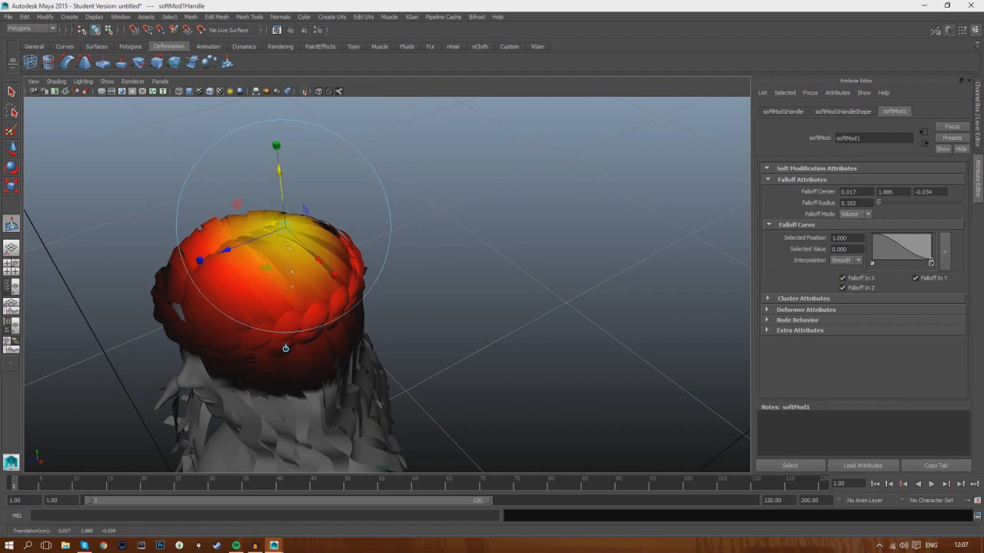
- Nudge the side of the braid near the temple slightly outward with a soft modification
click(298, 320)
alt+drag(299, 319, 482, 248)
drag(526, 218, 527, 218)
click(286, 230)
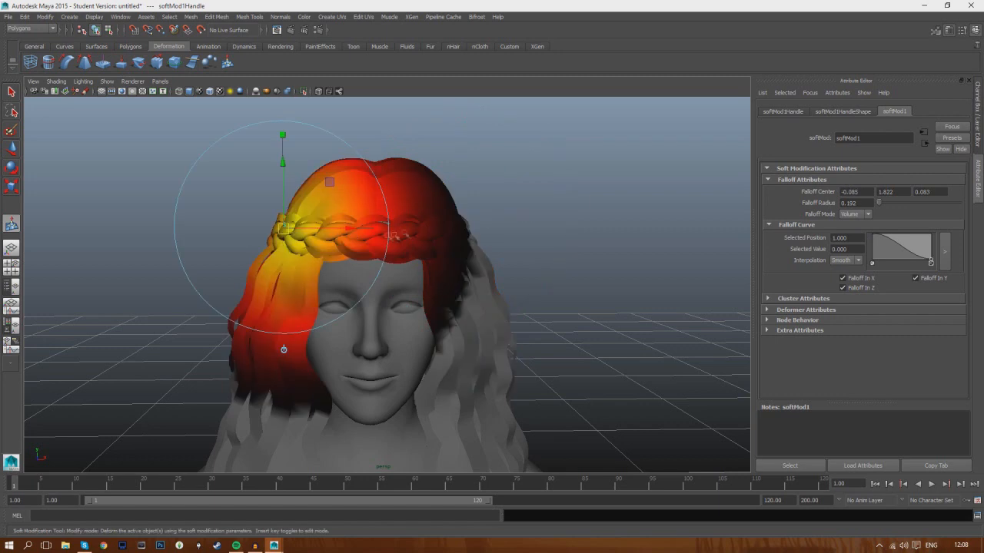
drag(342, 228, 340, 228)
- Reshape the hair lengths above the shoulder with a soft modification placed on the side of the hair
alt+drag(348, 388, 308, 373)
alt+drag(519, 307, 527, 309)
alt+middle_drag(531, 224, 538, 112)
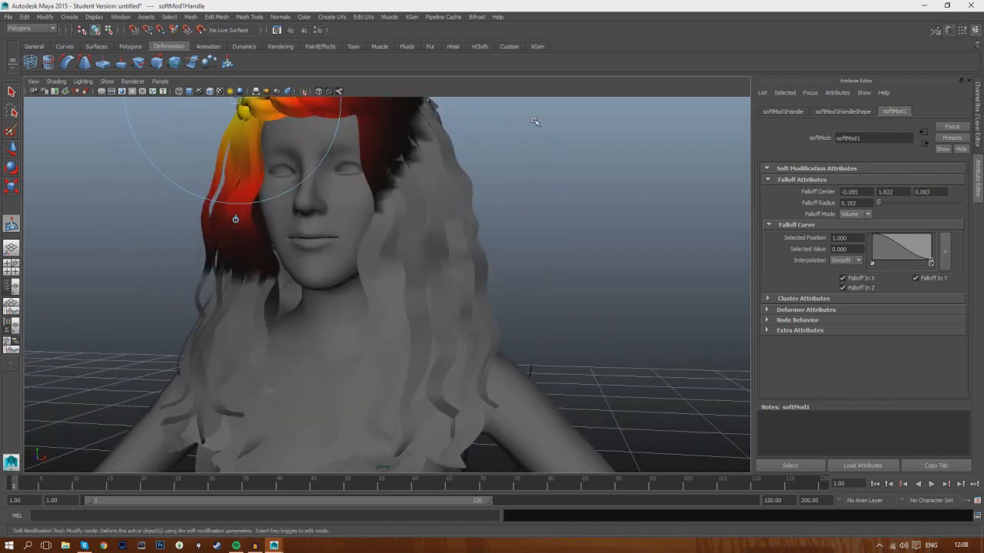
alt+drag(505, 286, 414, 269)
click(314, 311)
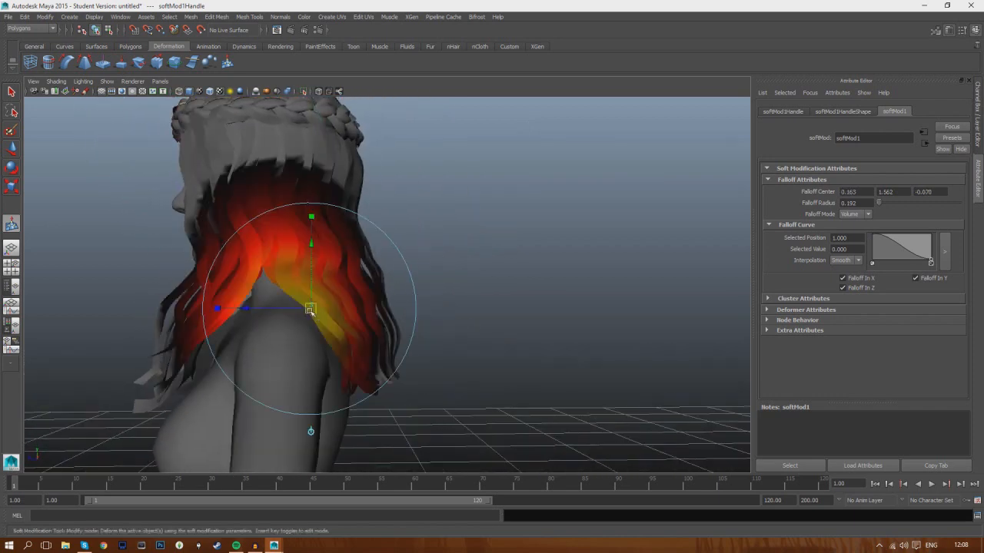
alt+drag(318, 308, 129, 345)
drag(461, 320, 420, 299)
- Shift the lower back of the hair slightly away from the body along the Z axis with a soft modification
alt+drag(377, 329, 468, 333)
click(408, 301)
alt+drag(405, 324, 356, 316)
drag(465, 302, 456, 301)
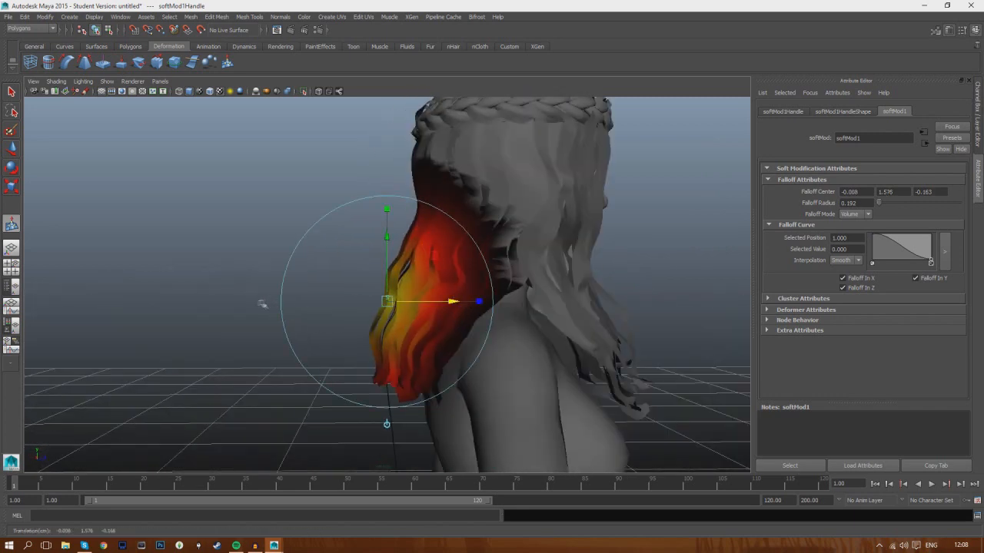
click(228, 321)
- Place a soft modification at the centre of the front braid and clear the selection
alt+drag(252, 351, 169, 357)
alt+middle_drag(191, 295, 190, 391)
click(360, 251)
alt+drag(283, 287, 302, 267)
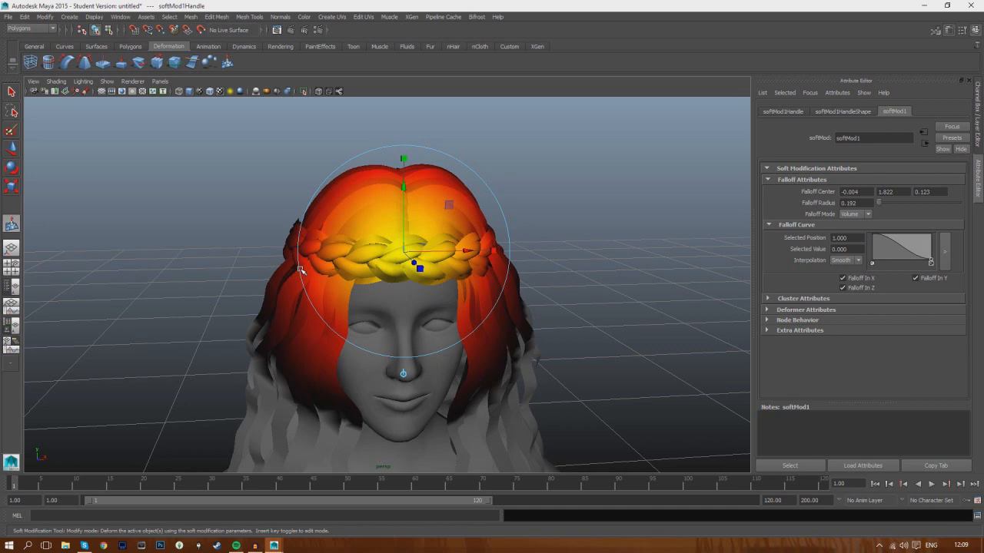
click(131, 245)
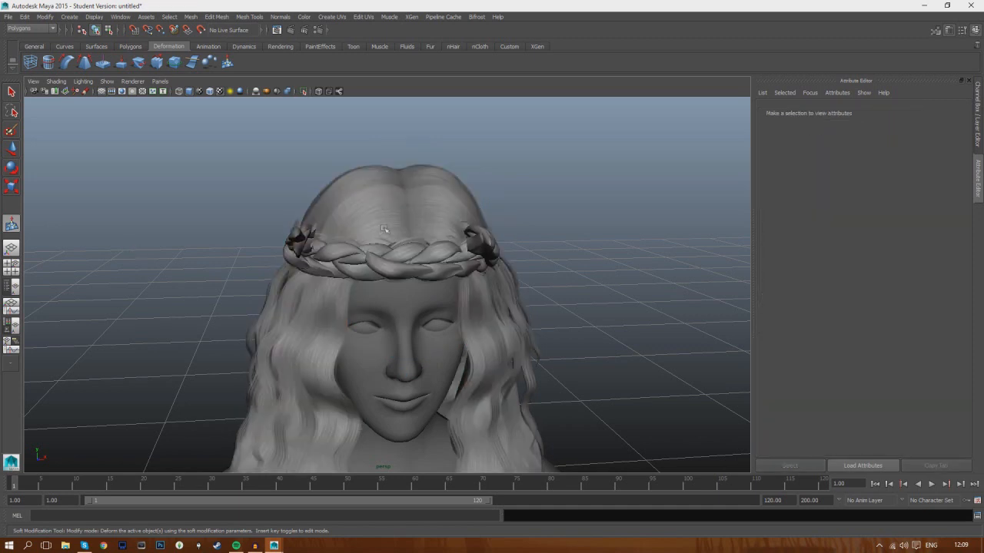
- Soft-modify one side of the front crown, moving it slightly upward and outward and scaling it slightly, and check it from above
click(350, 219)
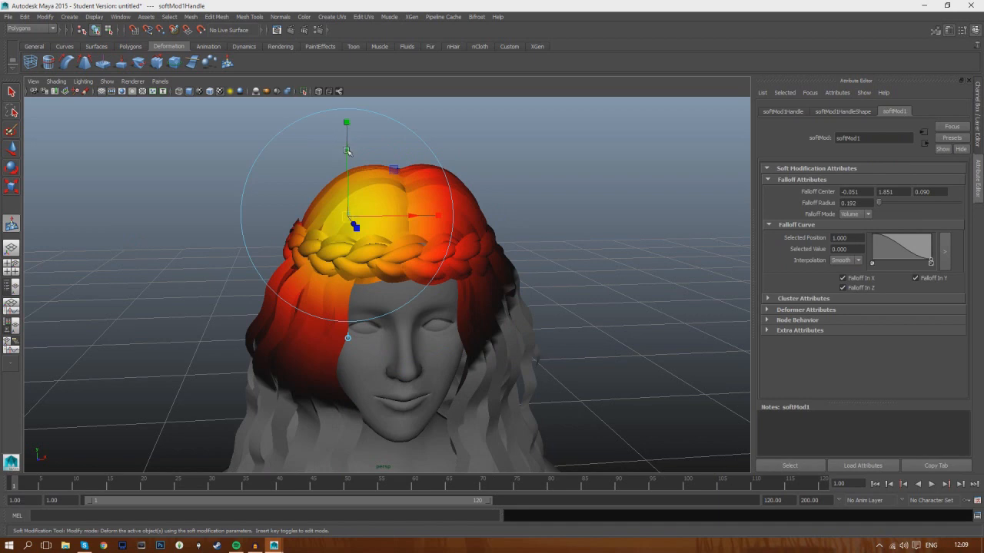
drag(347, 152, 347, 150)
drag(411, 213, 409, 213)
drag(352, 226, 349, 228)
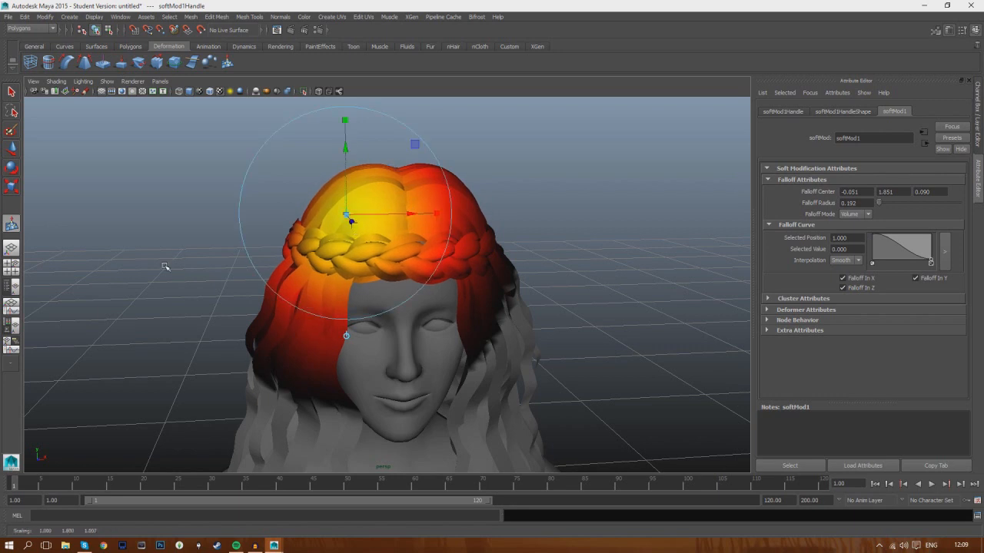
click(166, 270)
alt+drag(166, 271, 169, 331)
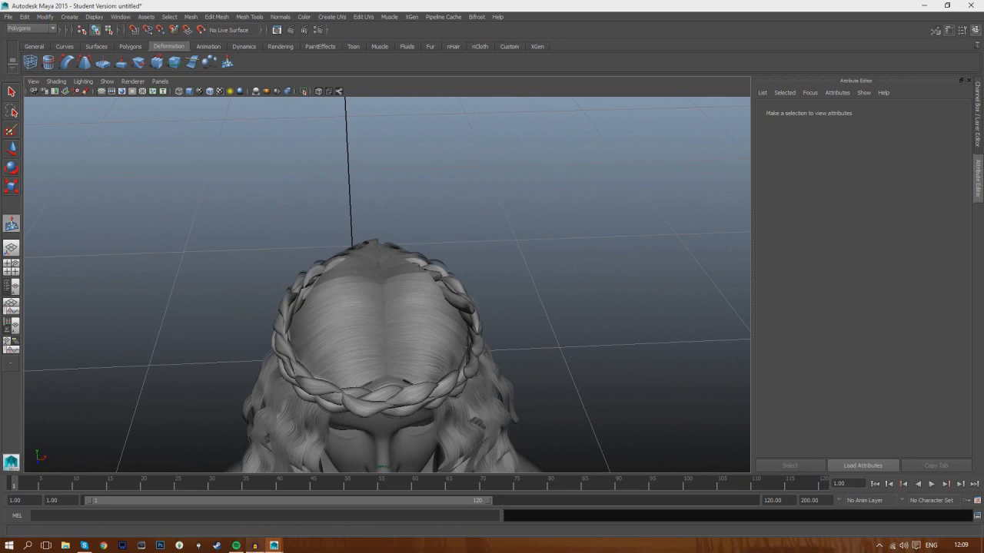
- Switch to Spotify and play the track Don't Talk from the Songs list
click(234, 548)
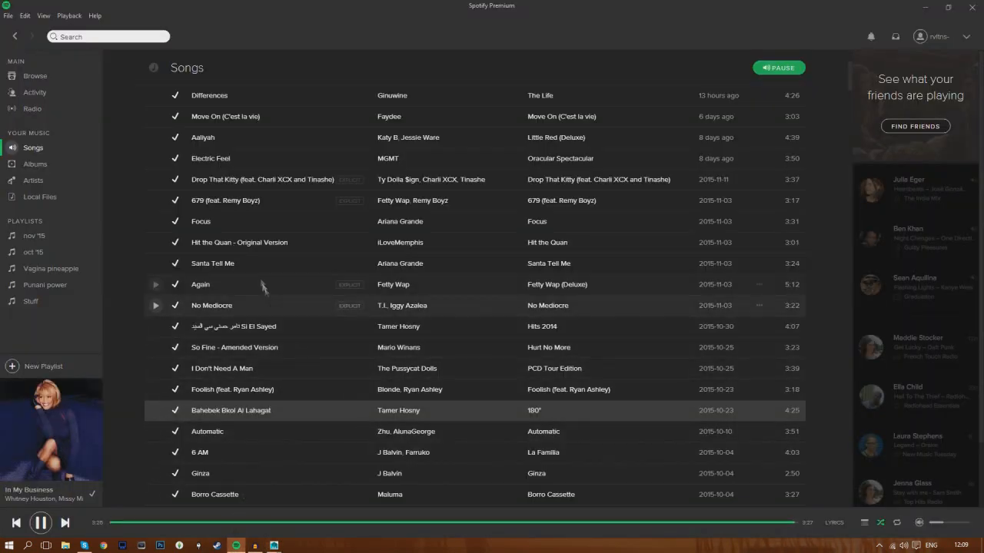
scroll(257, 276, down, 1)
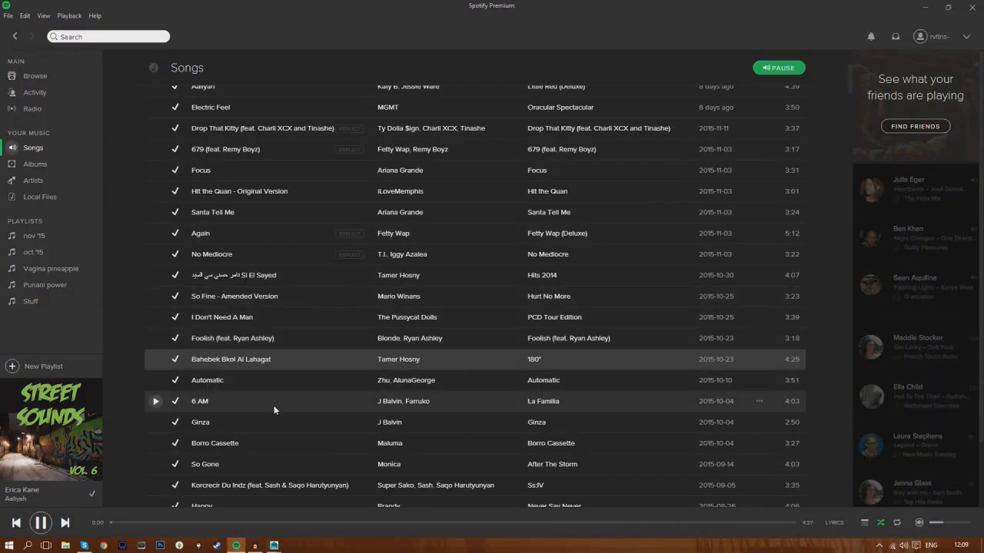
scroll(272, 401, down, 3)
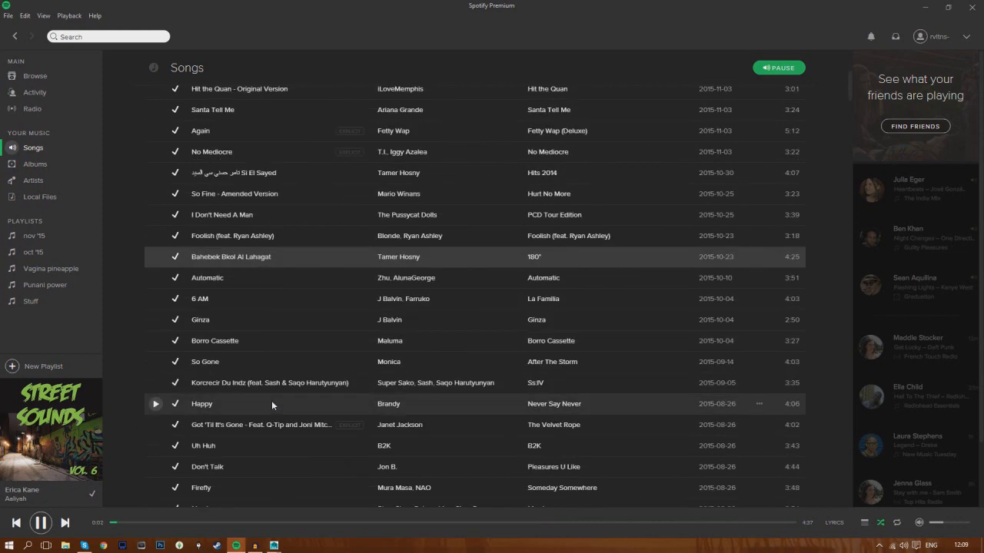
double_click(270, 416)
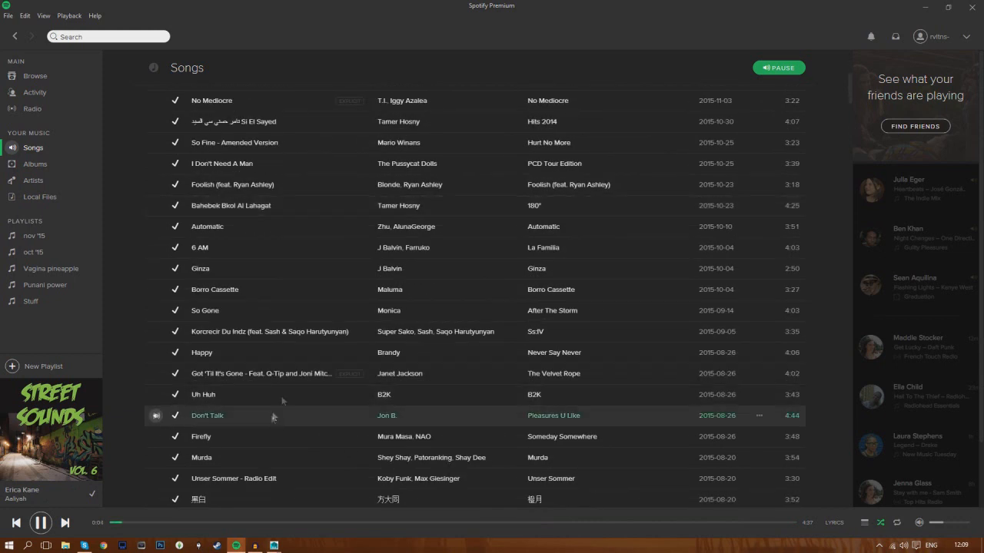
- Return to Maya and place a soft modification on one side of the front braid
click(924, 7)
alt+drag(475, 242, 172, 274)
click(519, 246)
alt+drag(518, 259, 380, 253)
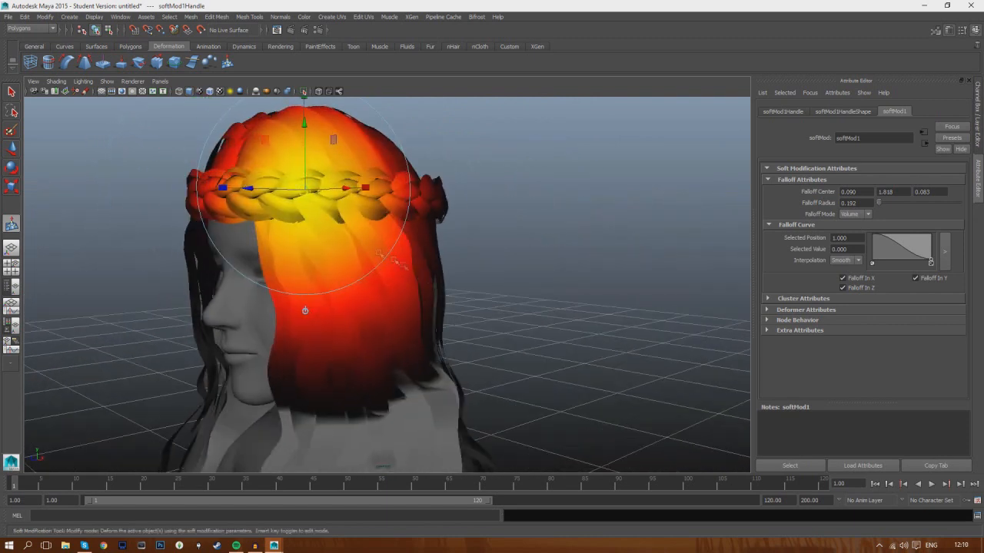
- Shift the front centre of the braid slightly along the Z axis with a soft modification and clear the selection
alt+drag(300, 202, 269, 215)
alt+drag(201, 260, 231, 257)
mouse_move(281, 249)
alt+mouse_down()
mouse_move(439, 258)
mouse_move(295, 255)
alt+mouse_up()
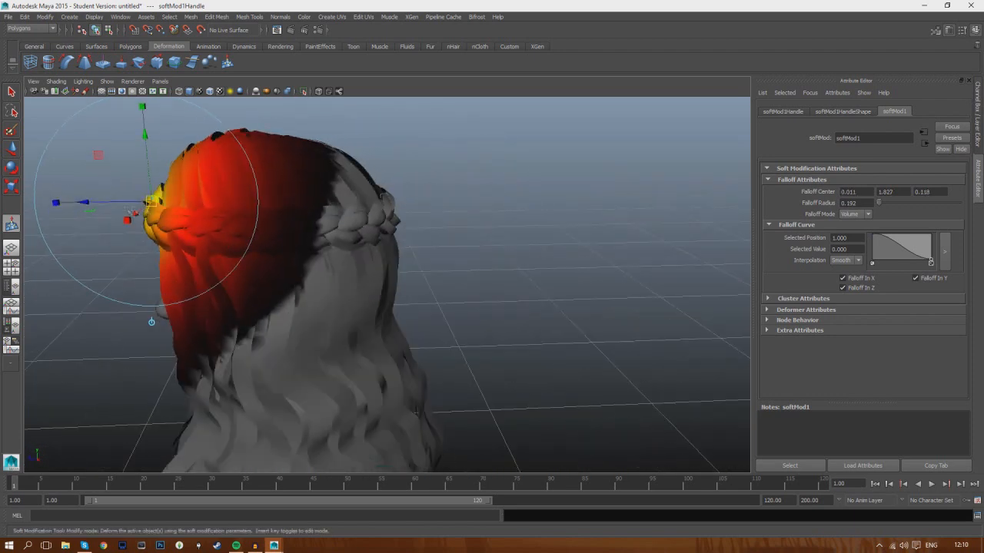
drag(83, 204, 86, 205)
click(590, 340)
- Try shifting the front centre of the crown along the Z axis with a soft modification, undo it and clear the selection
alt+drag(326, 304, 406, 358)
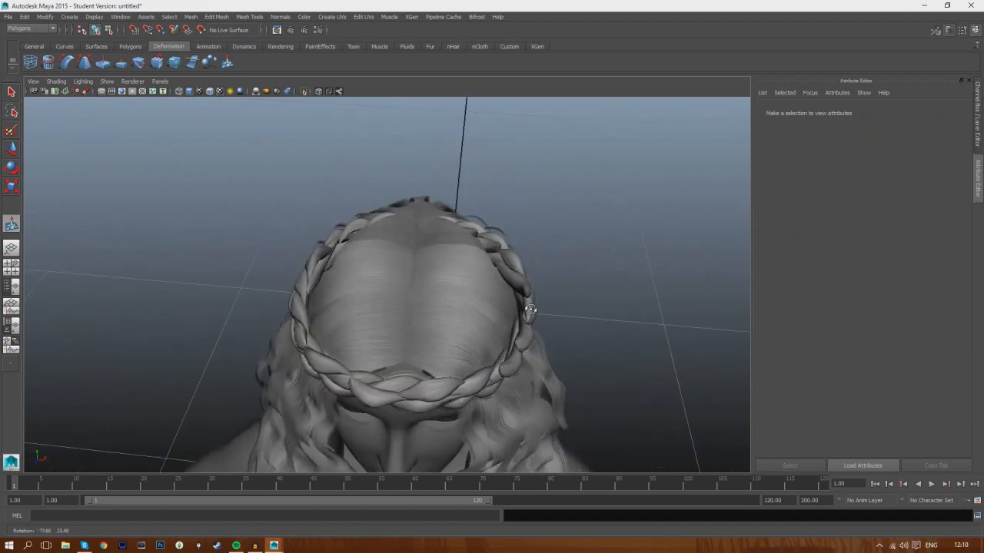
click(403, 359)
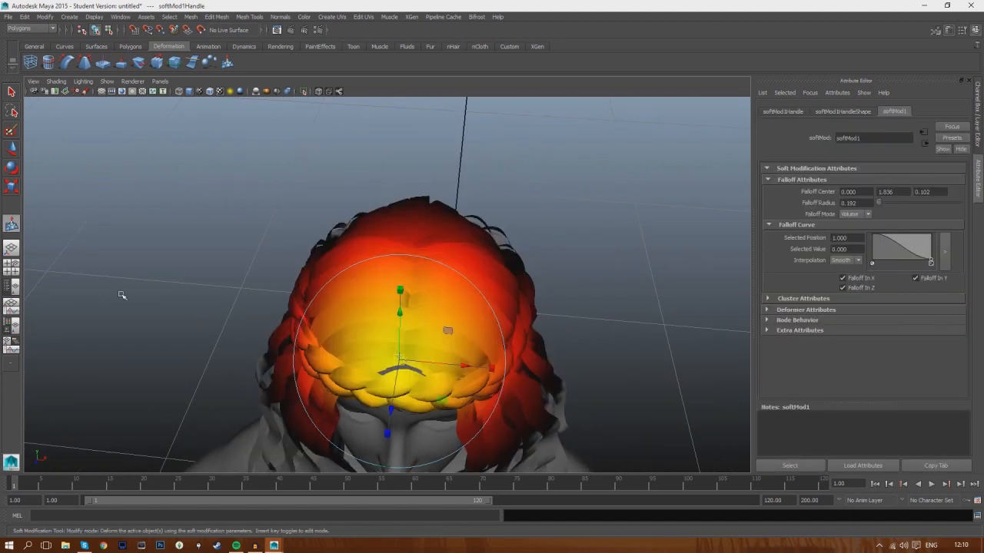
drag(392, 410, 391, 413)
click(25, 17)
click(32, 29)
click(152, 259)
mouse_move(152, 259)
alt+mouse_down()
mouse_move(158, 219)
mouse_move(155, 248)
alt+mouse_up()
scroll(157, 218, down, 4)
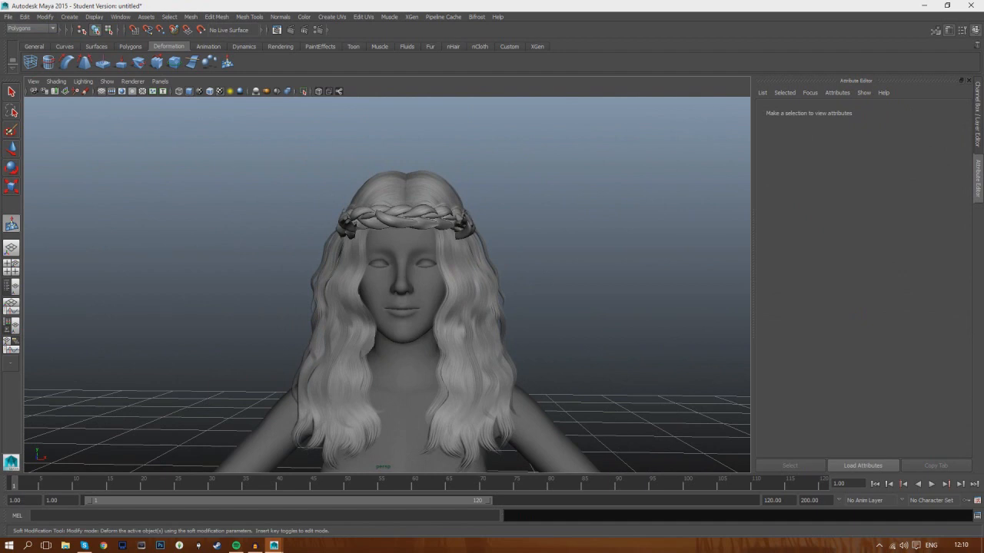
- Open New folder from the desktop and delete the first file listed in it
key(super+d)
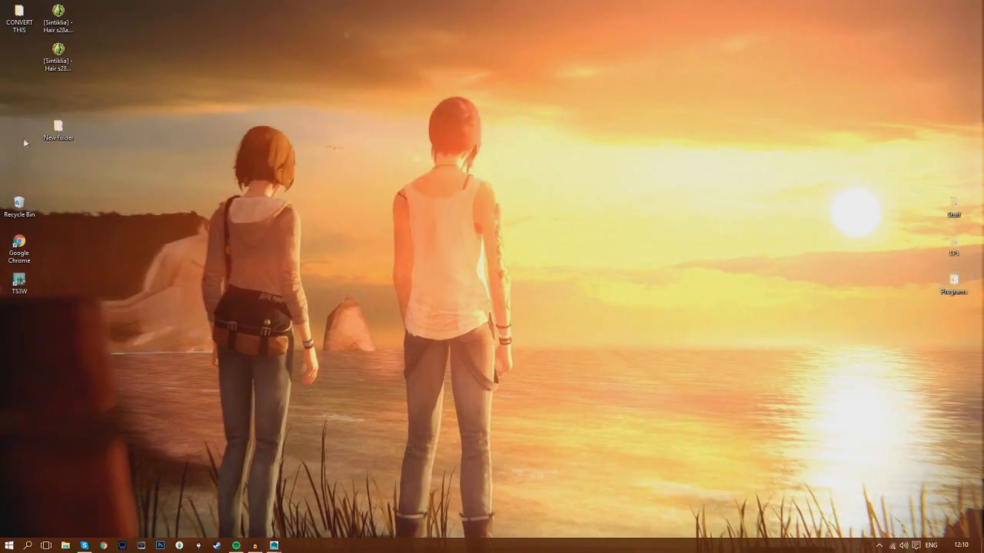
double_click(58, 129)
click(496, 109)
key(Delete)
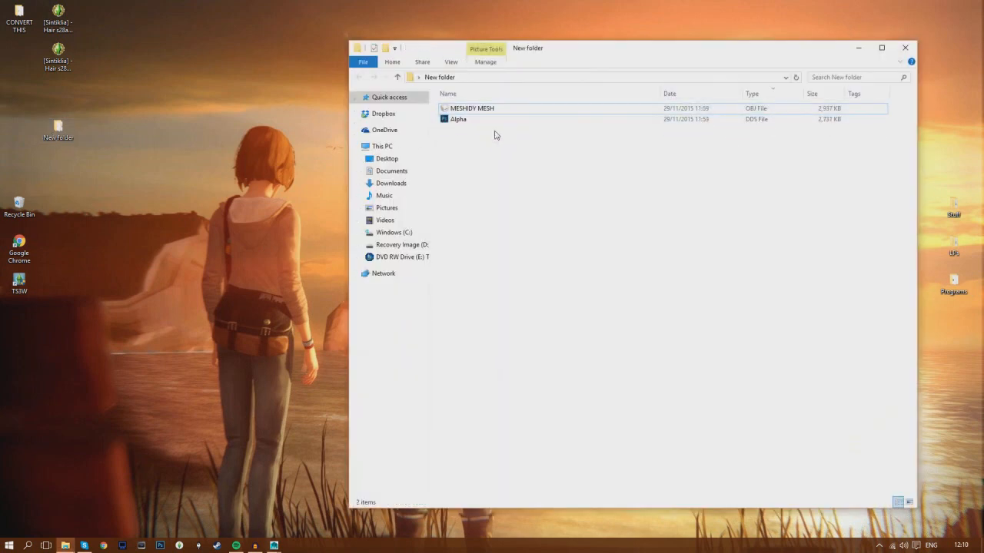
- Open the Alpha DDS texture in Photoshop using default sizes and show its Alpha 1 channel over the image
click(495, 122)
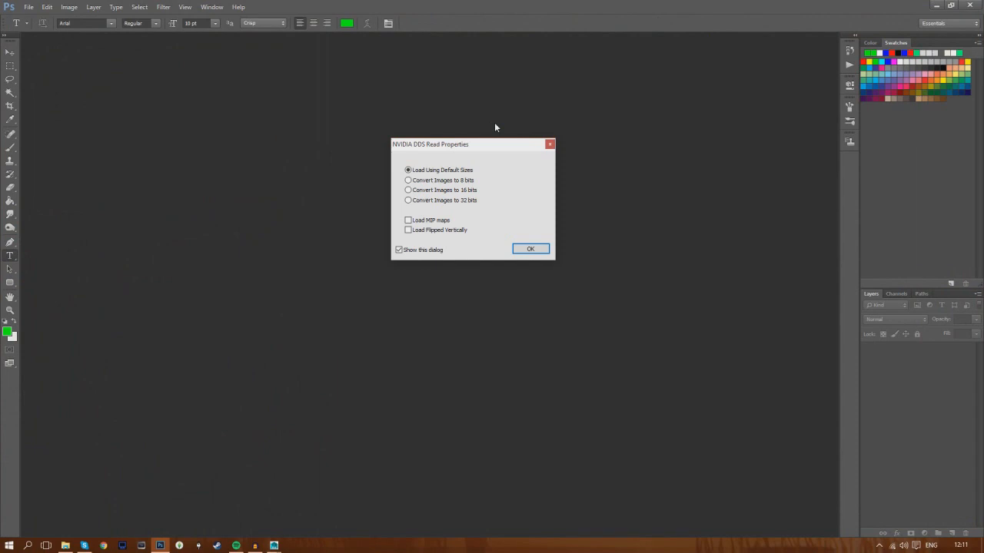
click(537, 250)
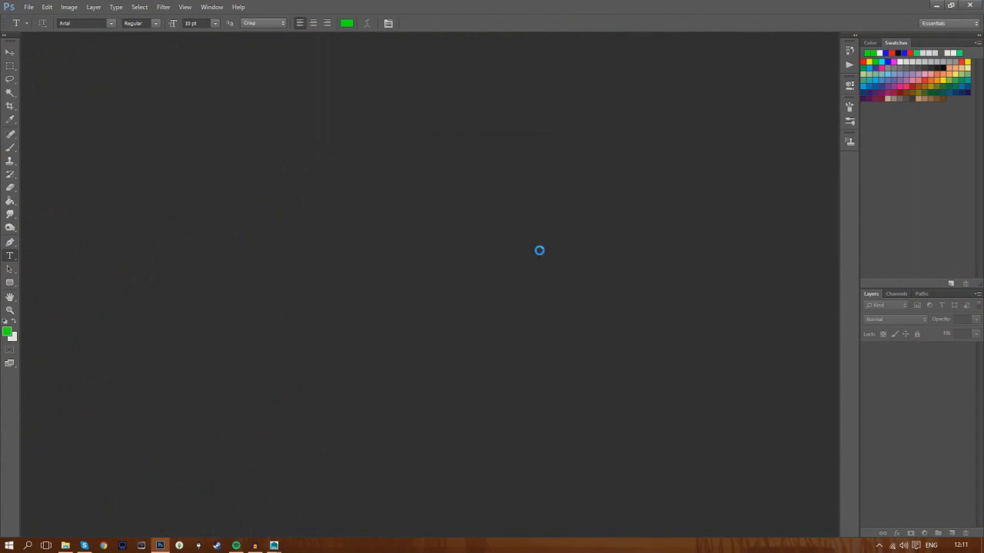
click(896, 293)
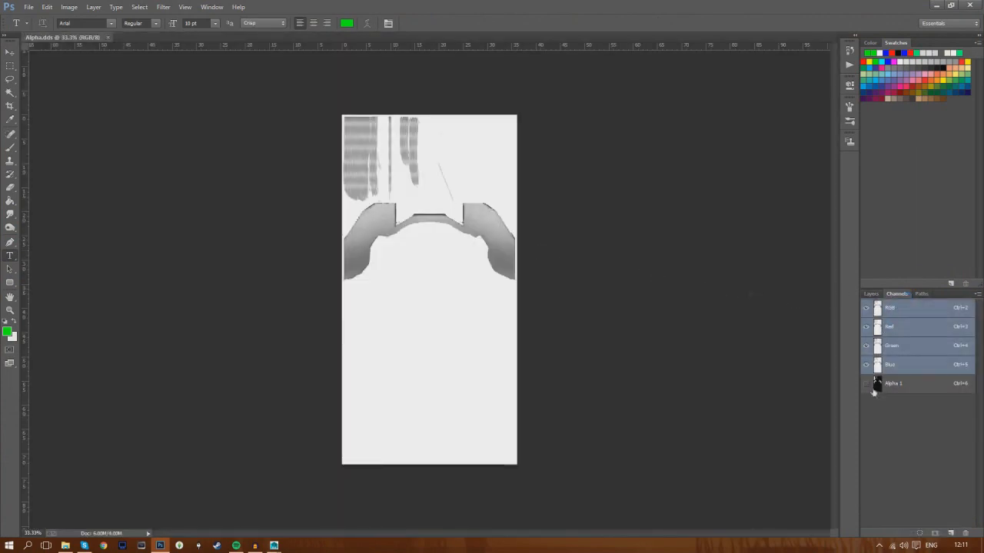
click(866, 384)
- Check the pixel dimensions of the Alpha texture without resizing it
click(68, 7)
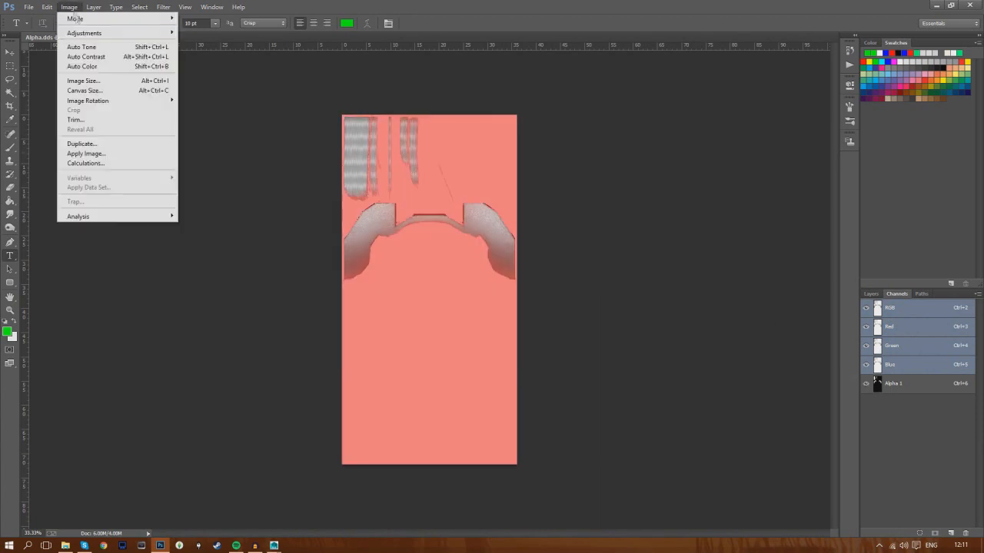
click(84, 80)
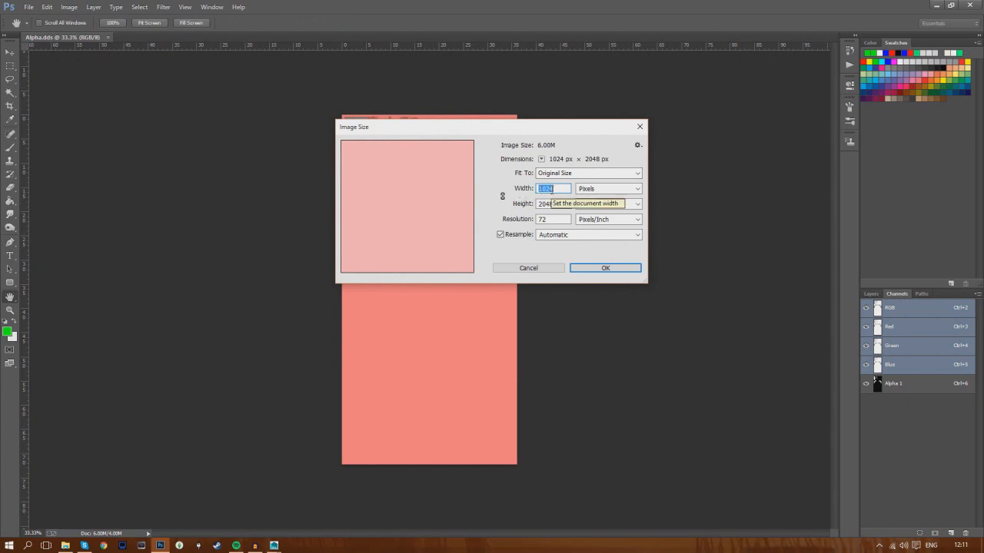
click(521, 269)
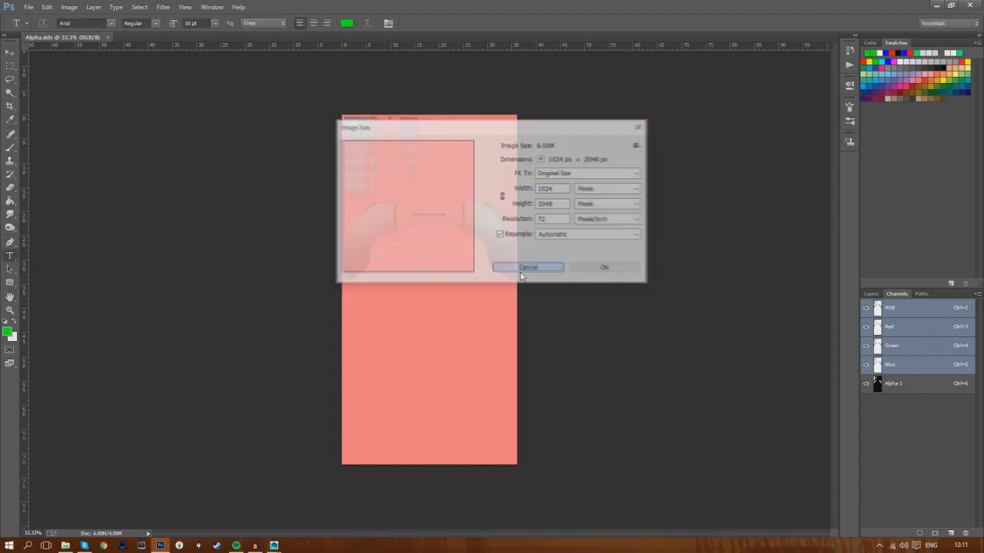
- Select the rectangular area around the hair strands in the texture's upper corner and copy it
click(866, 296)
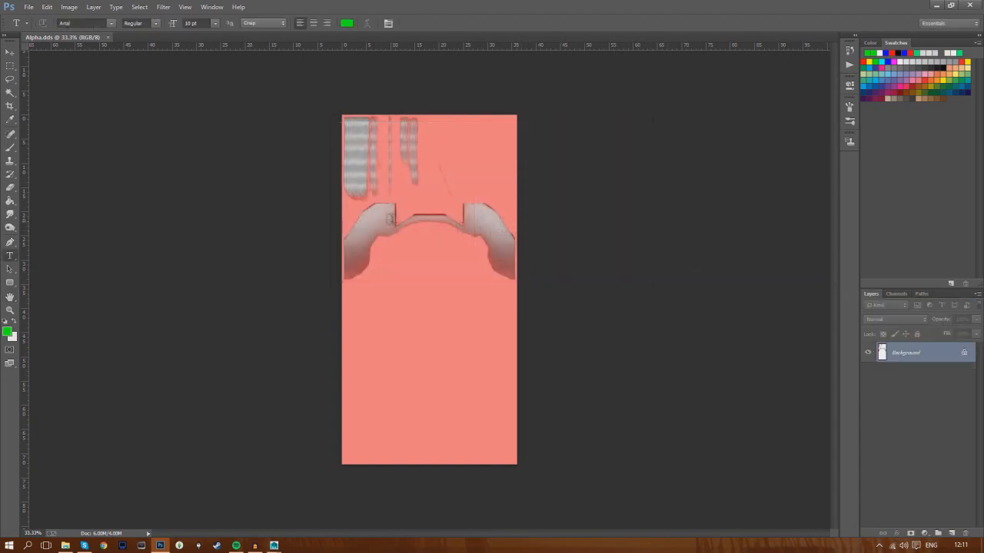
alt+scroll(369, 194, up, 3)
scroll(362, 193, up, 2)
alt+scroll(274, 185, up, 1)
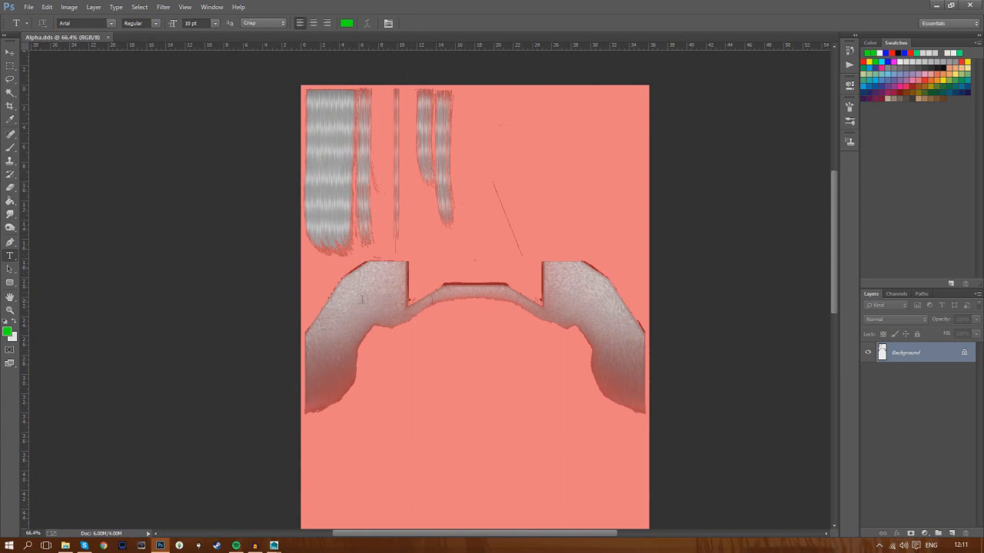
alt+scroll(269, 226, up, 2)
scroll(450, 207, up, 2)
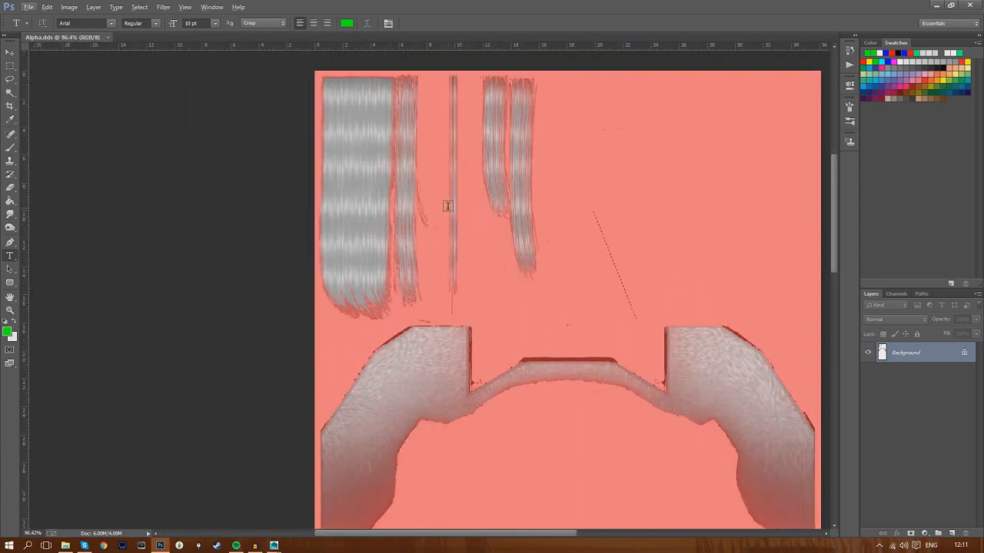
alt+scroll(435, 189, up, 1)
click(9, 66)
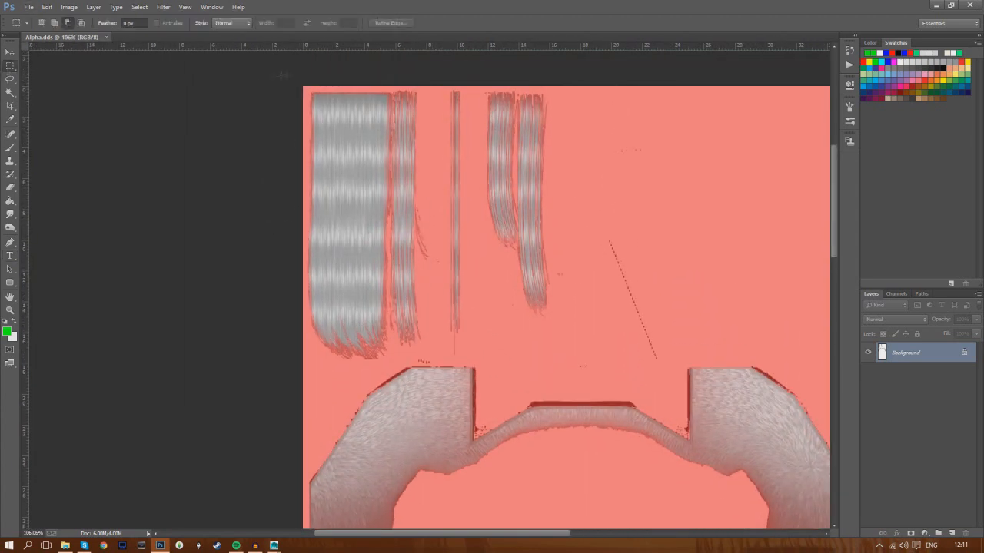
drag(297, 81, 567, 363)
click(72, 6)
mouse_move(46, 6)
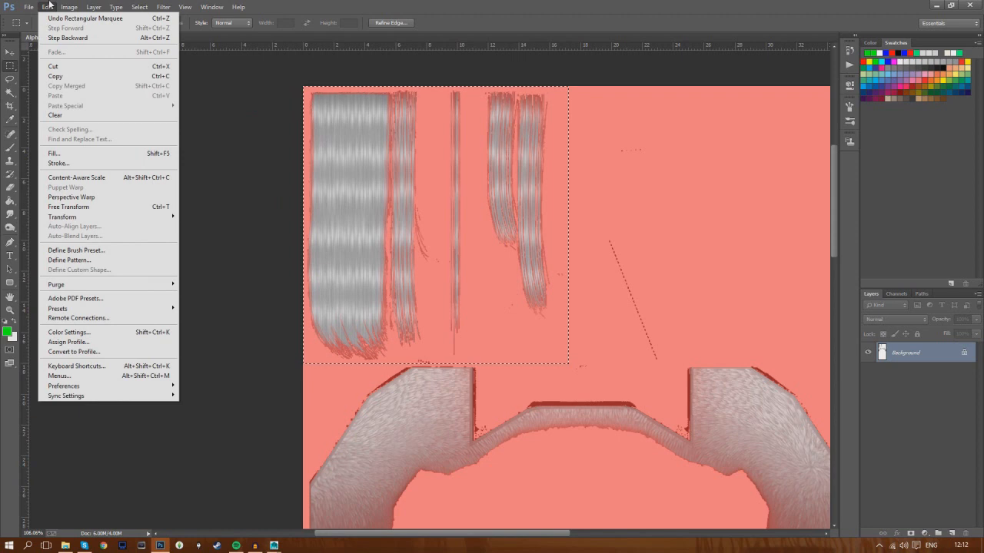
click(67, 77)
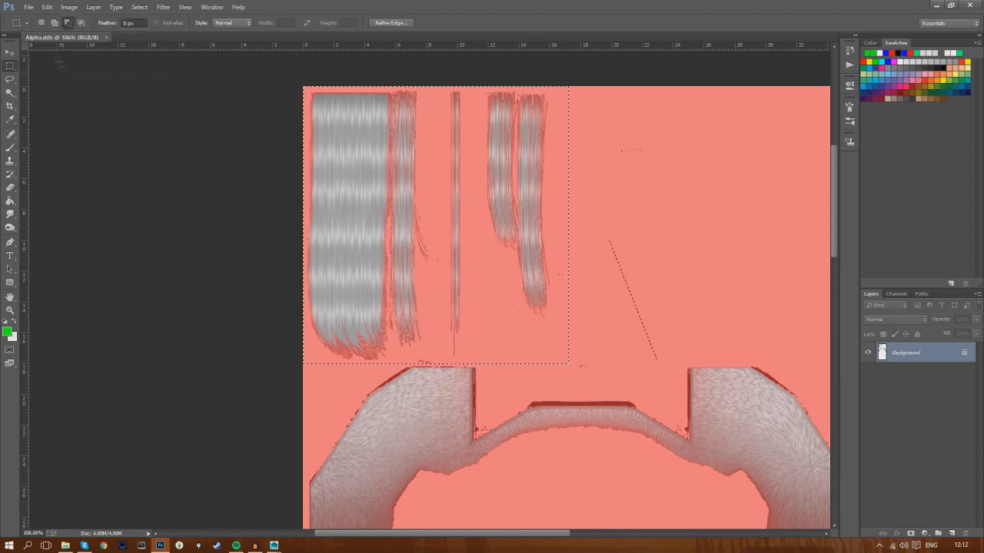
- Create a new document 1024 pixels wide and 1024 pixels high
click(28, 7)
click(38, 20)
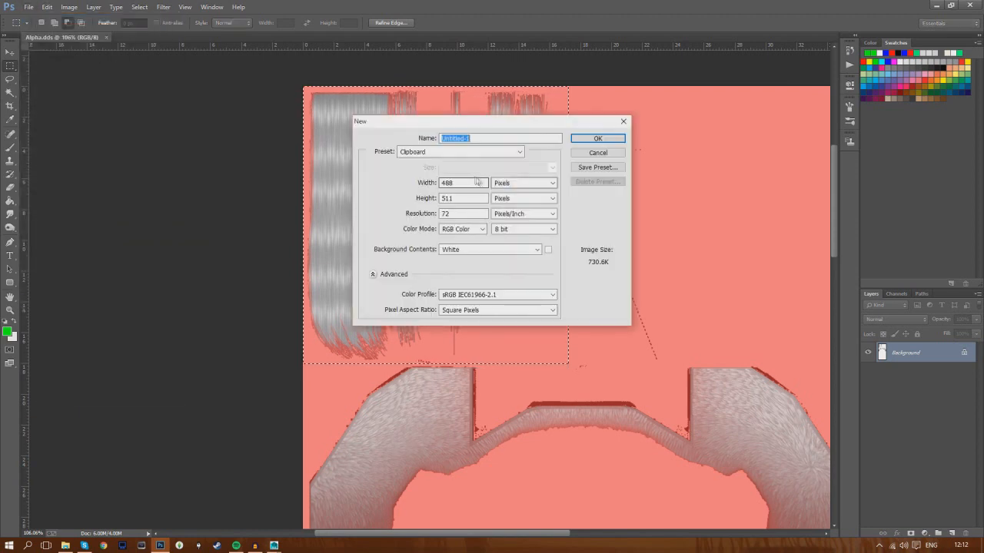
drag(468, 183, 386, 193)
text(1024)
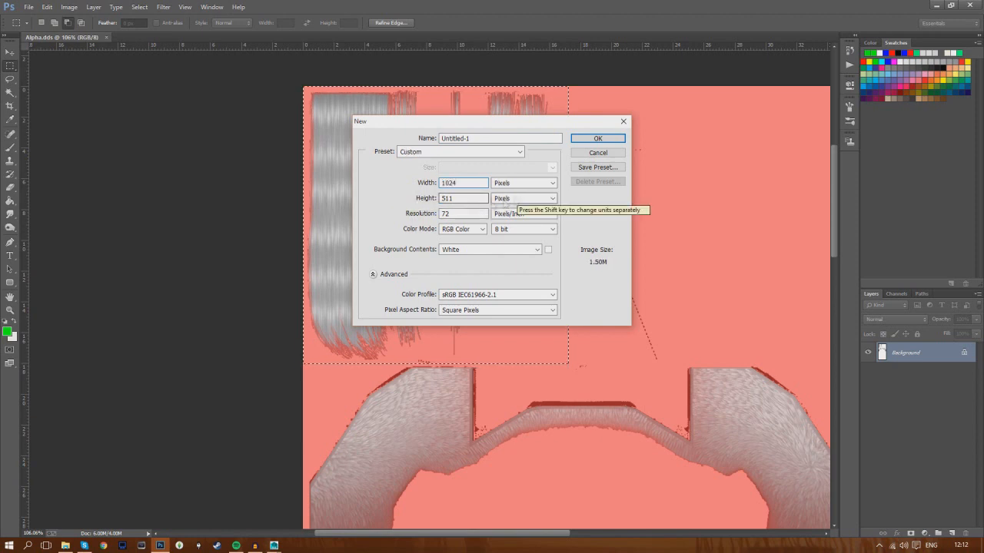
key(Tab)
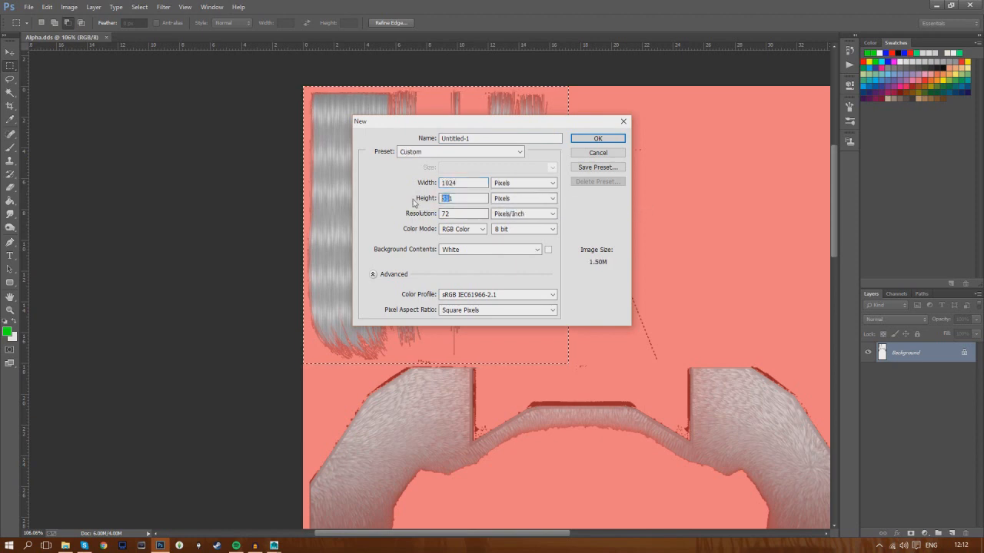
click(469, 197)
double_click(468, 198)
text(1024)
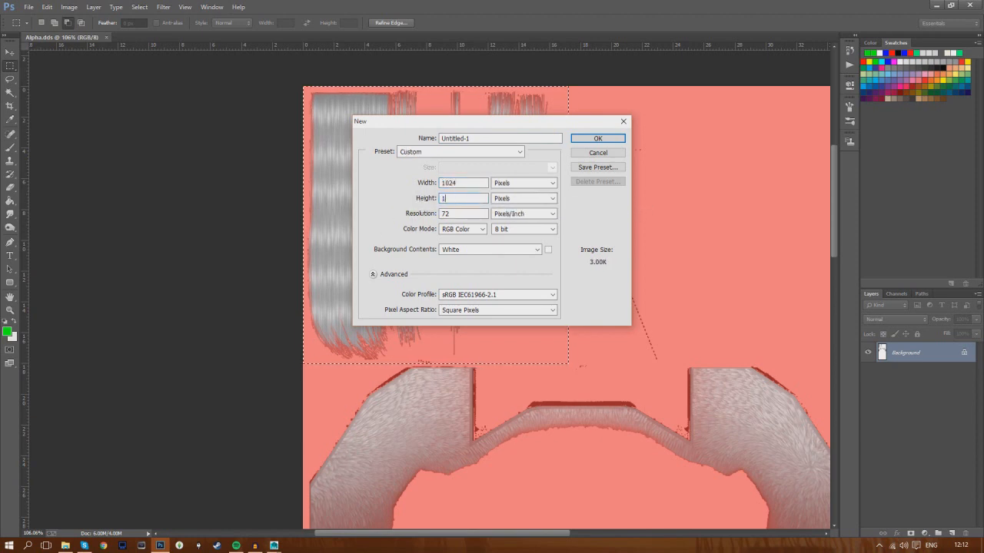
click(607, 138)
- Replace the new document's white background with an empty transparent layer and add an alpha channel
click(965, 352)
click(953, 532)
click(932, 375)
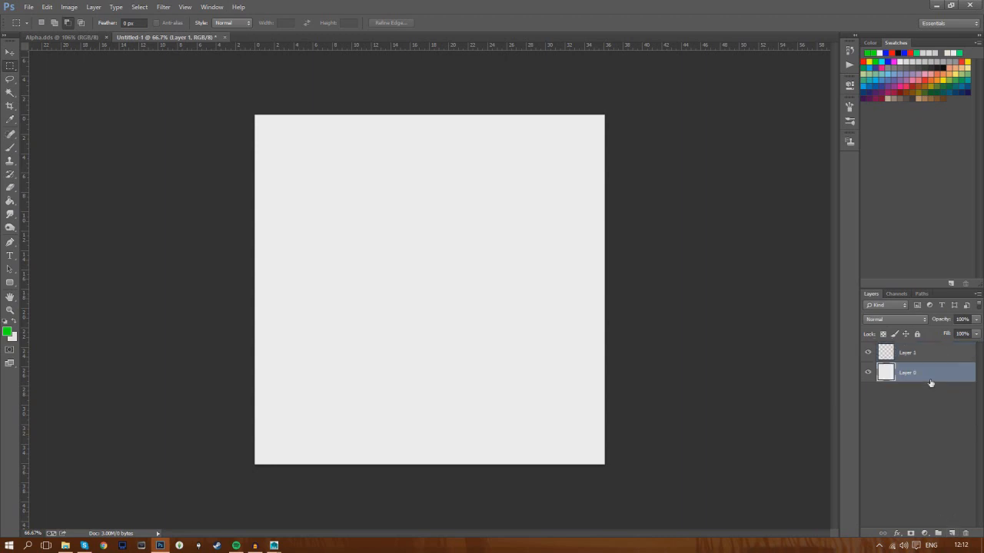
click(966, 532)
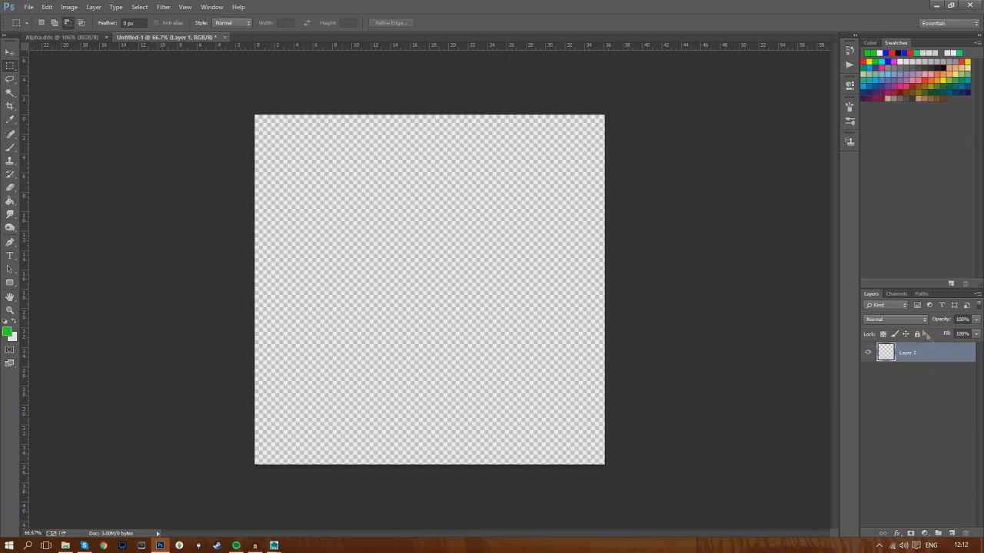
click(895, 294)
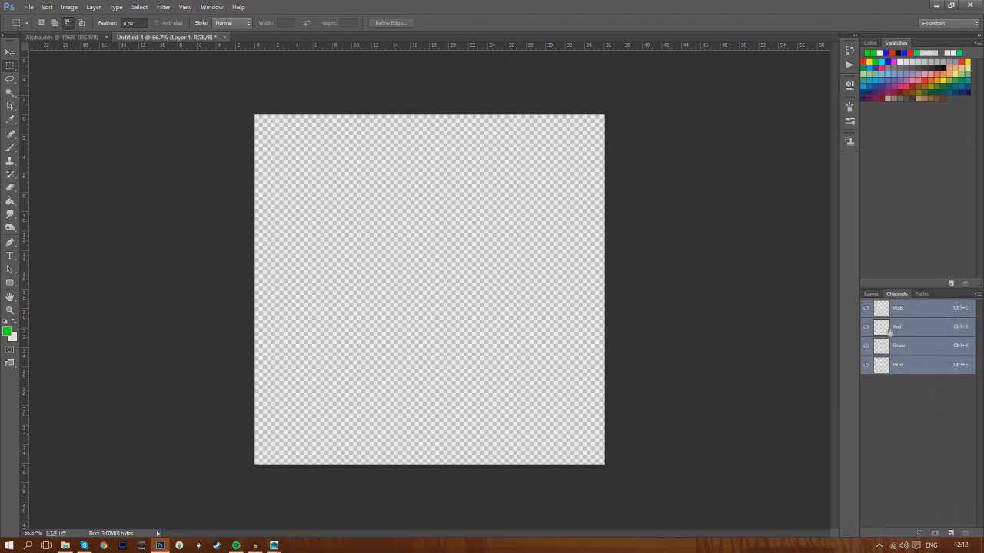
click(953, 533)
- Copy the selected strands from only the Alpha 1 channel of Alpha.dds and paste them into the new document's alpha channel
click(56, 39)
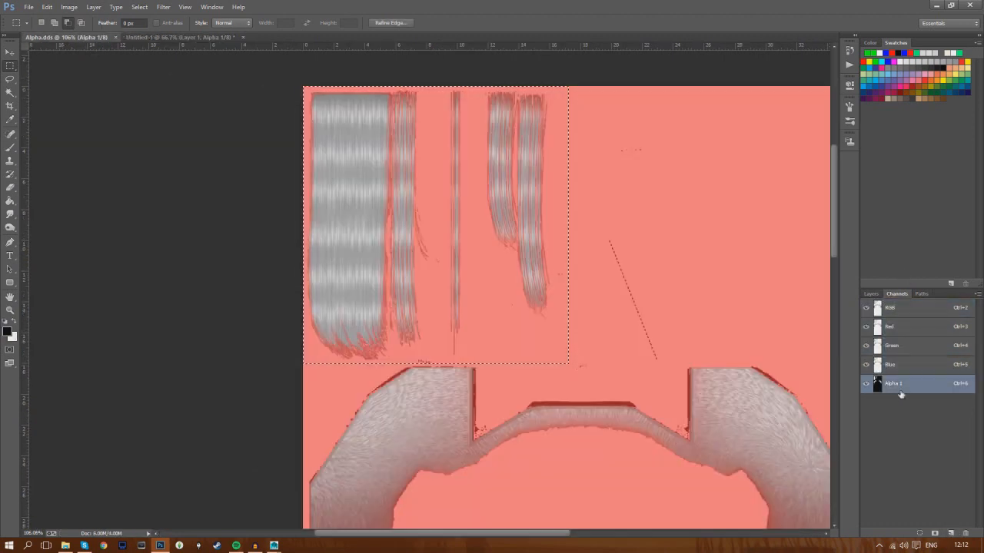
click(865, 307)
click(69, 6)
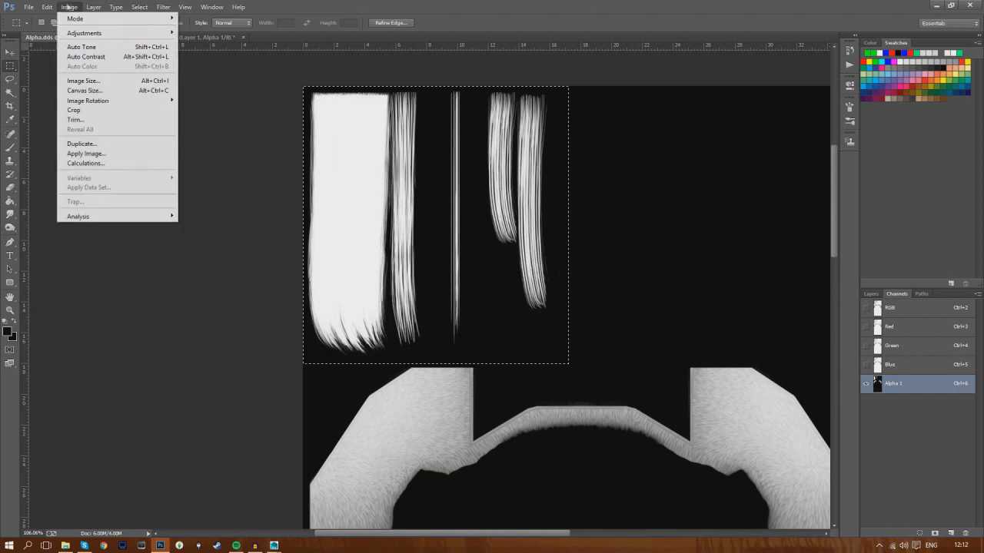
mouse_move(48, 7)
click(56, 76)
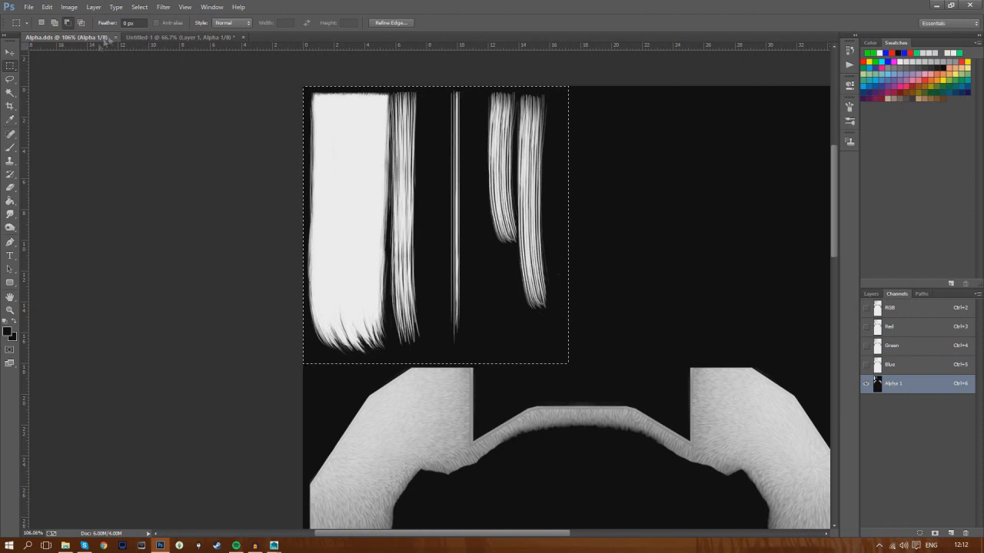
click(150, 38)
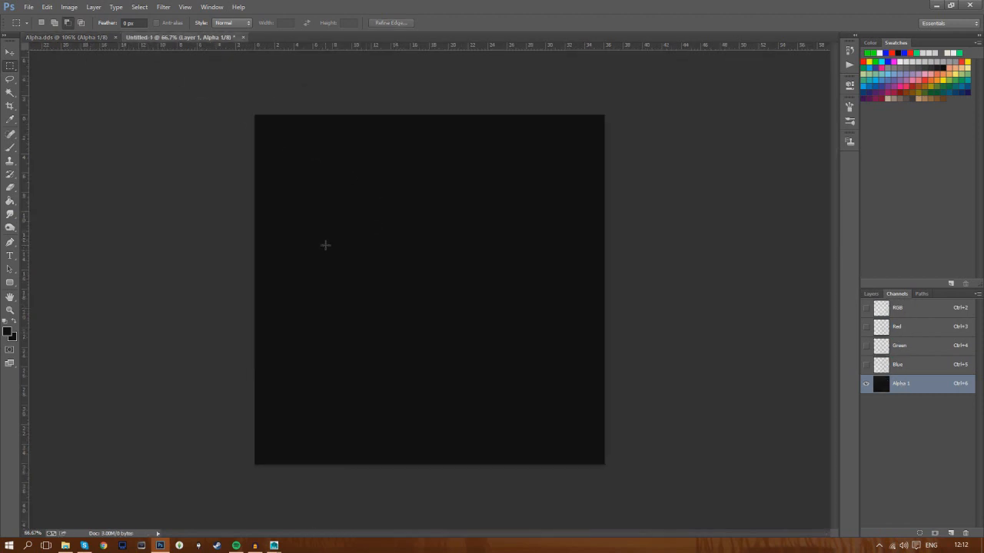
key(ctrl+v)
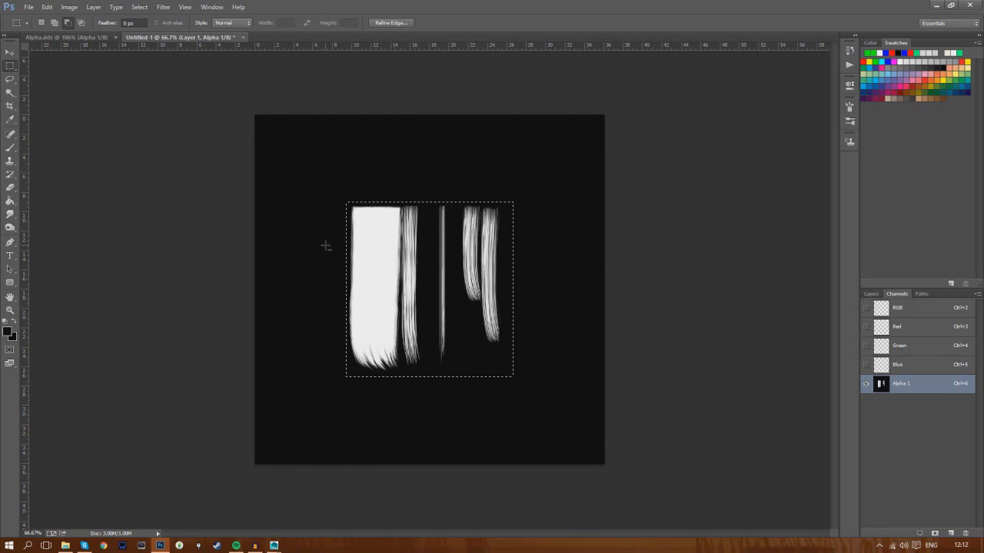
- Stretch the pasted alpha strands with Free Transform to fill the whole canvas and deselect them
right_click(394, 254)
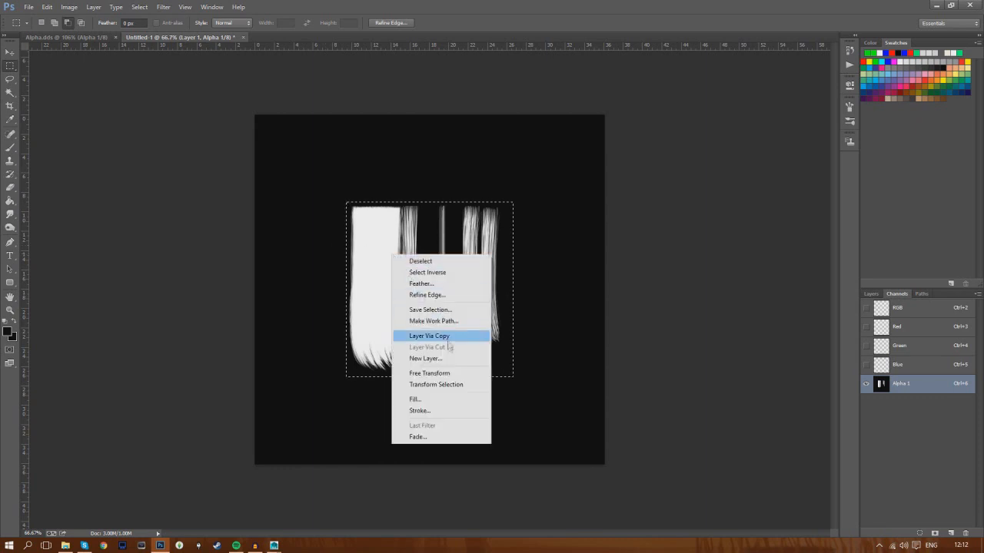
click(419, 374)
drag(347, 204, 254, 115)
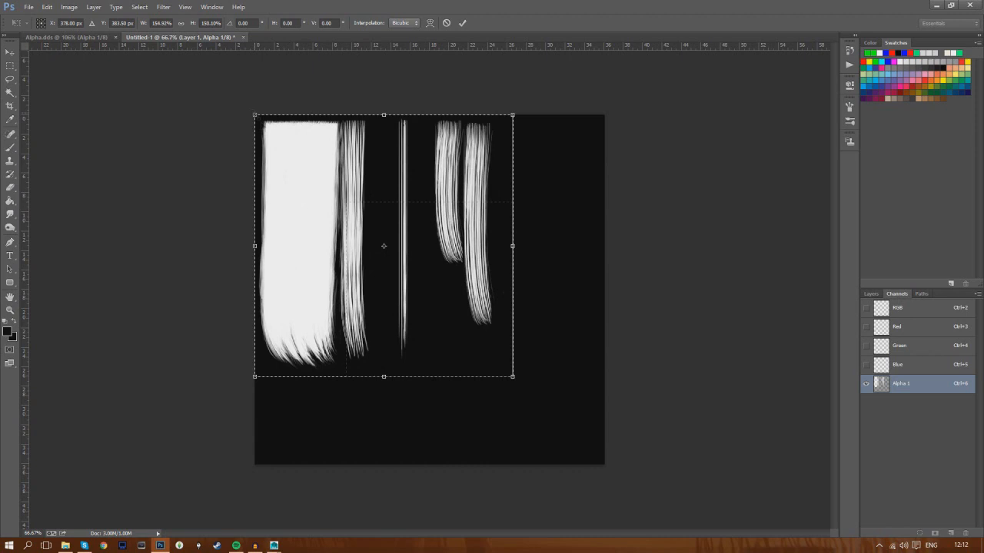
drag(513, 376, 604, 464)
click(462, 22)
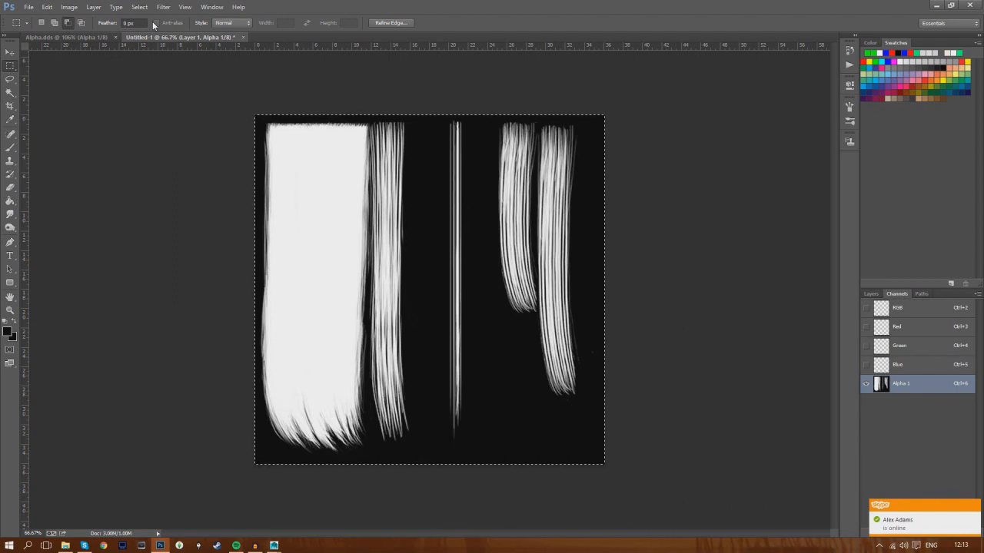
click(139, 7)
click(157, 26)
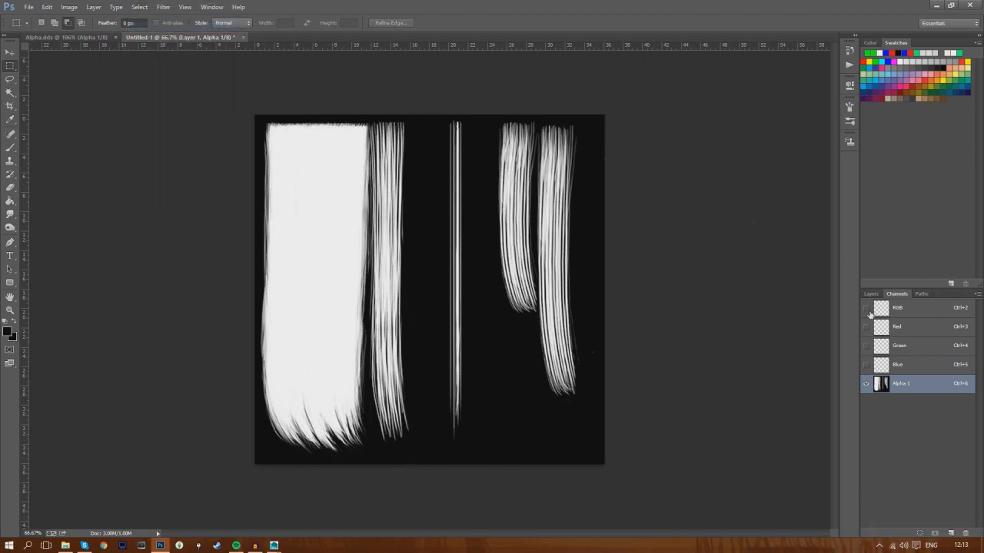
- Show the RGB channels together with the alpha mask and close the Alpha.dds document
click(866, 308)
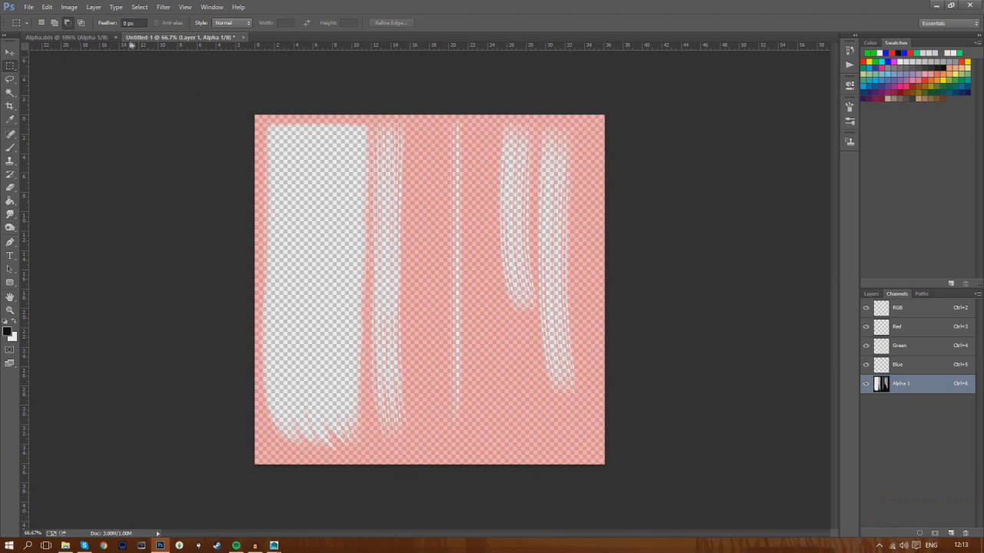
click(115, 38)
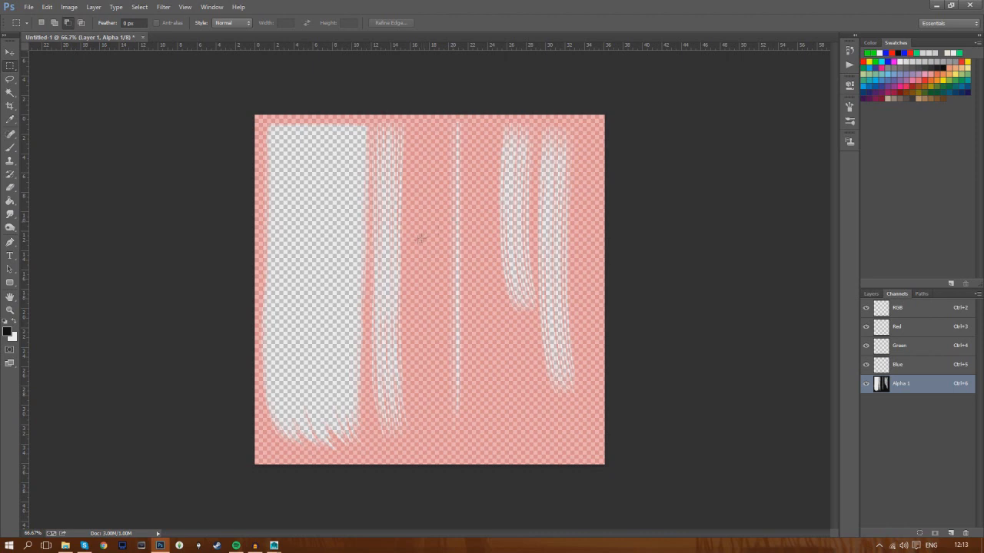
- In File Explorer, browse from the Desktop to Programs, Retexturing, Hairs, Textures and Bases, Ethnic and select the semicurly texture
click(66, 545)
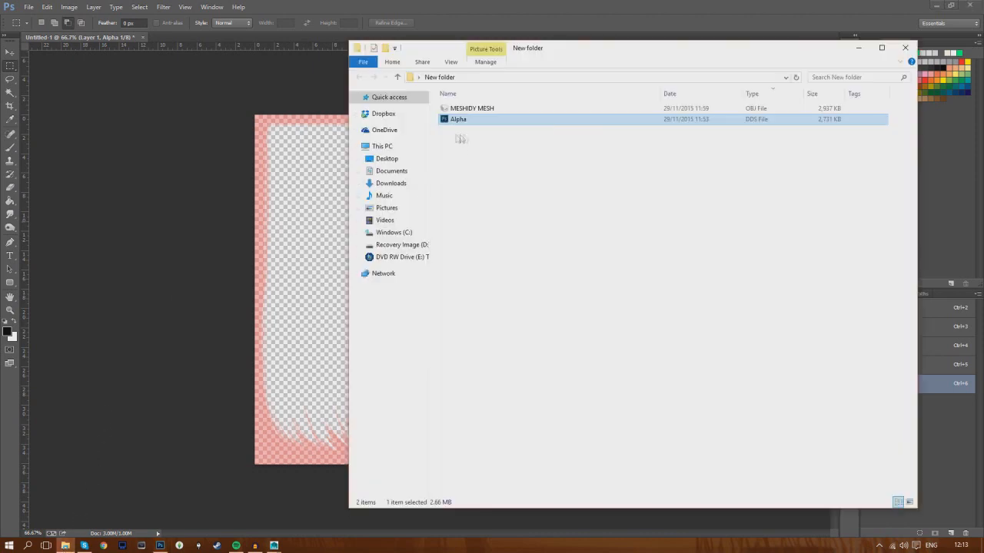
click(406, 160)
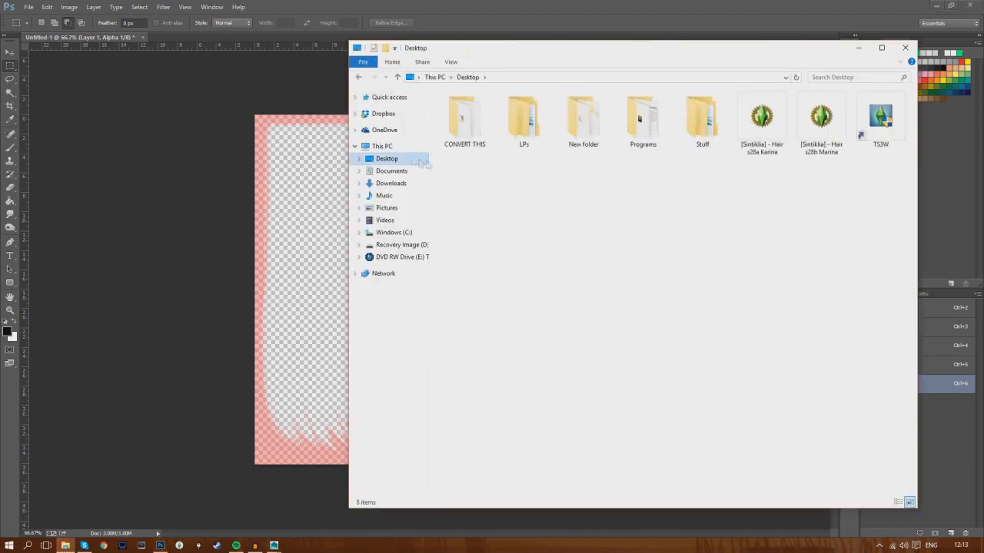
double_click(626, 127)
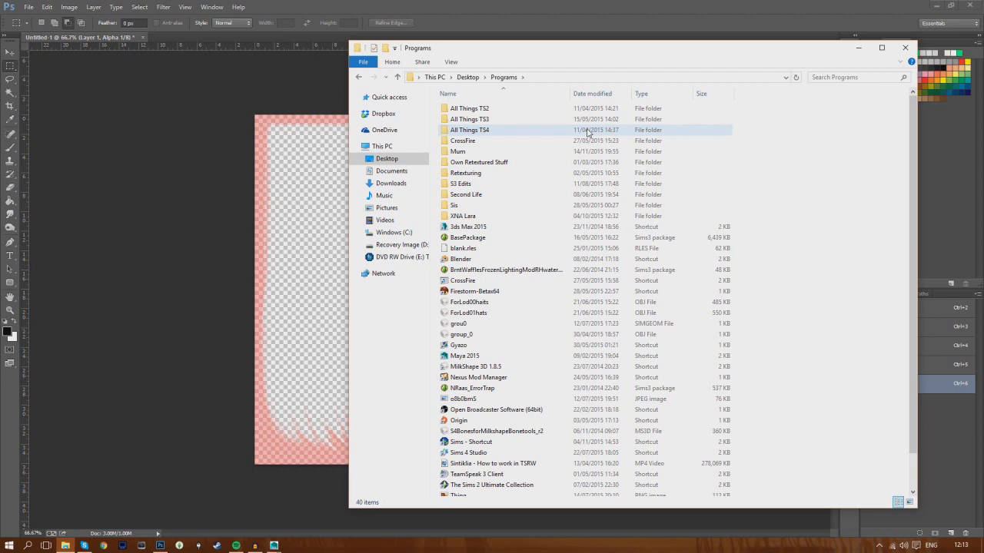
double_click(487, 174)
double_click(485, 121)
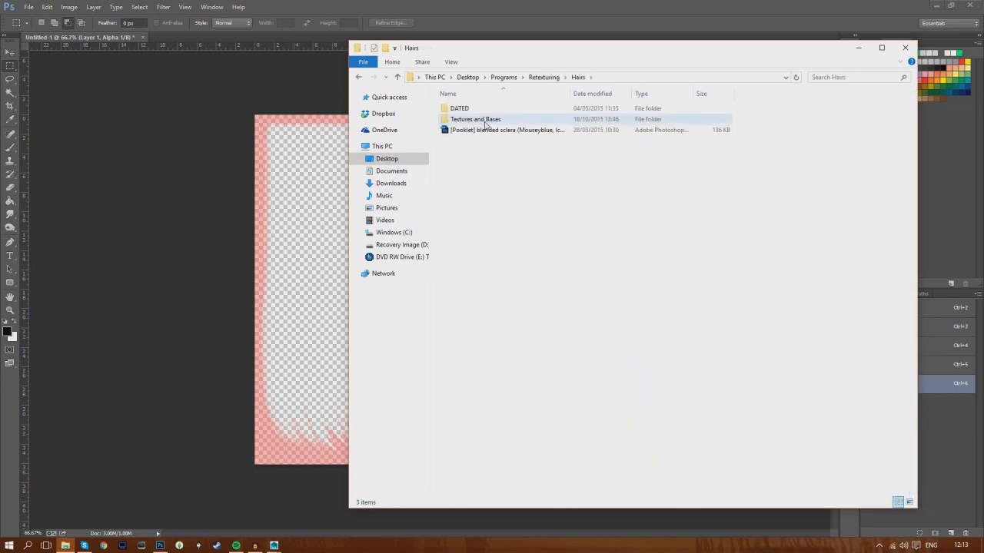
double_click(485, 121)
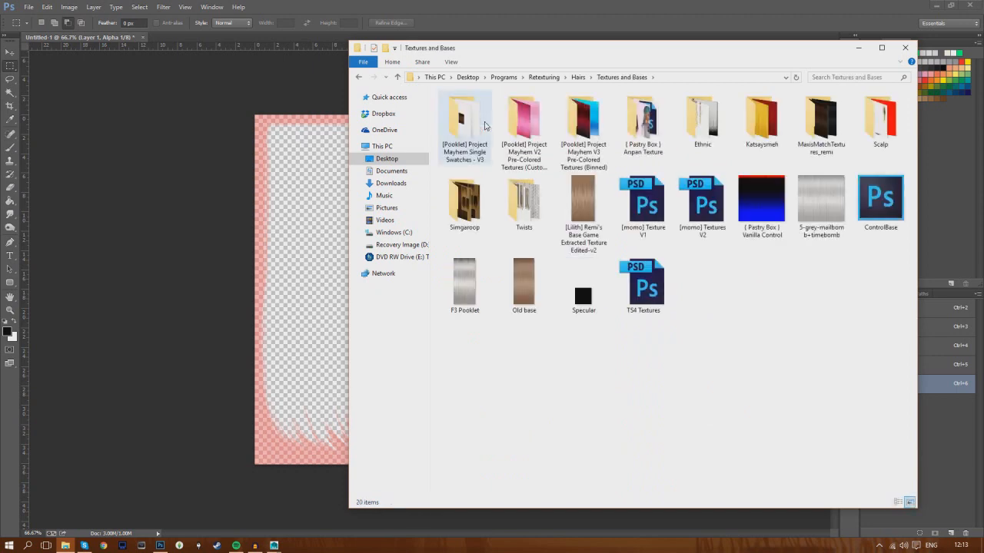
double_click(694, 116)
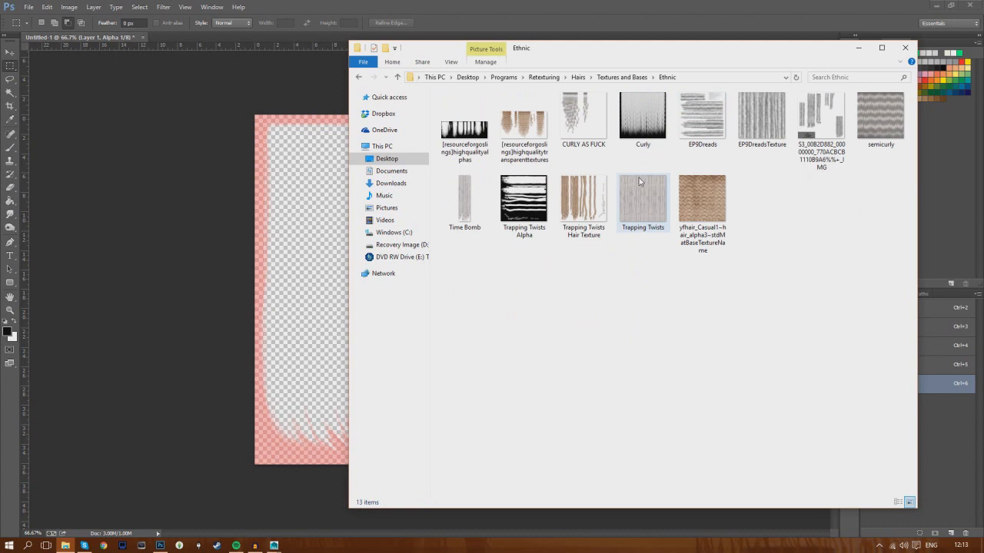
click(888, 146)
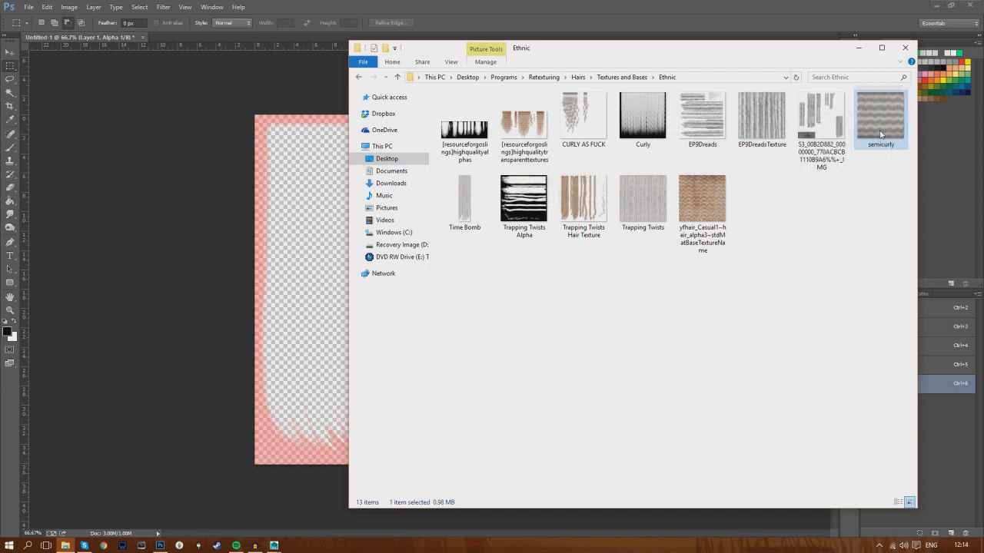
- Switch back to Photoshop and make the RGB composite channel active while keeping the alpha mask visible
click(942, 308)
click(944, 311)
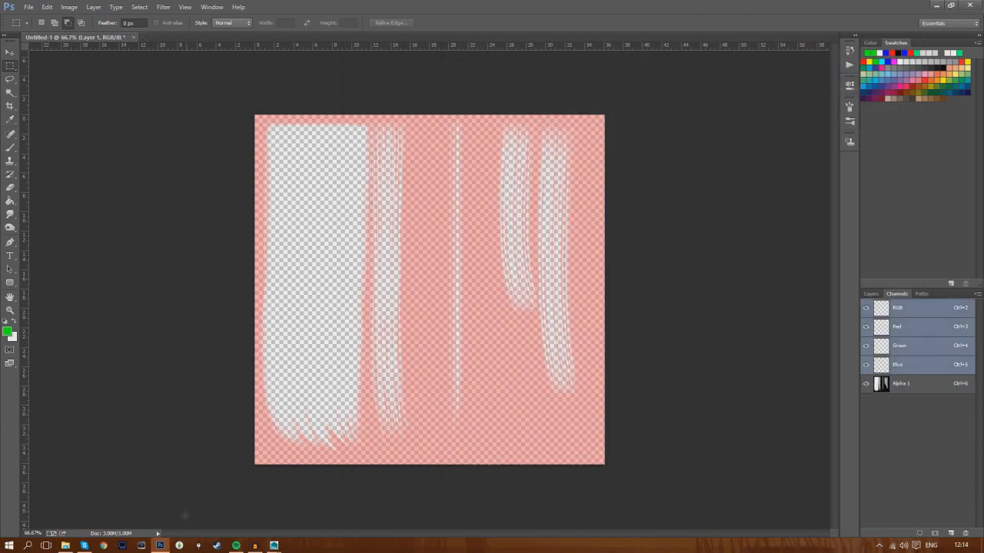
- Switch to Spotify, play the song Firefly and minimize the player
click(236, 546)
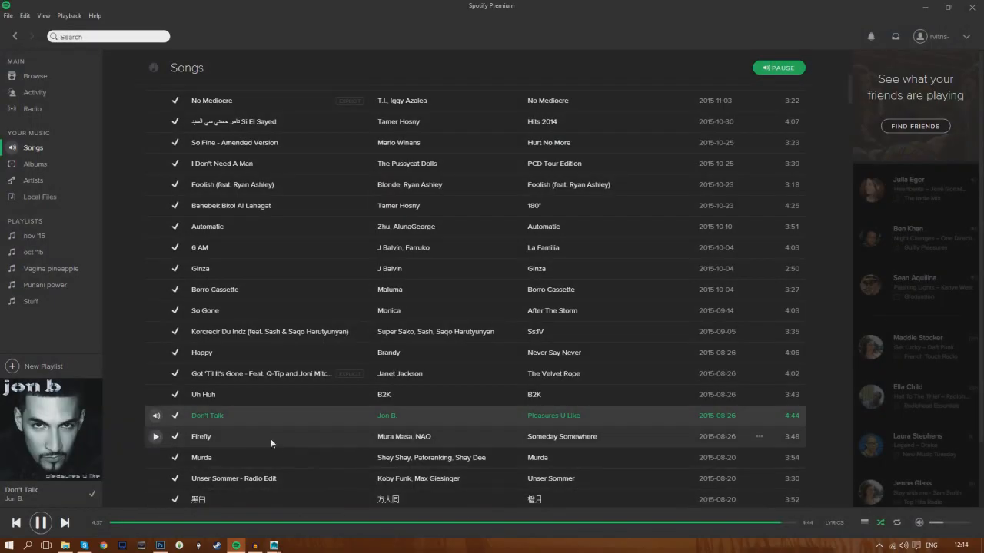
double_click(271, 439)
click(925, 7)
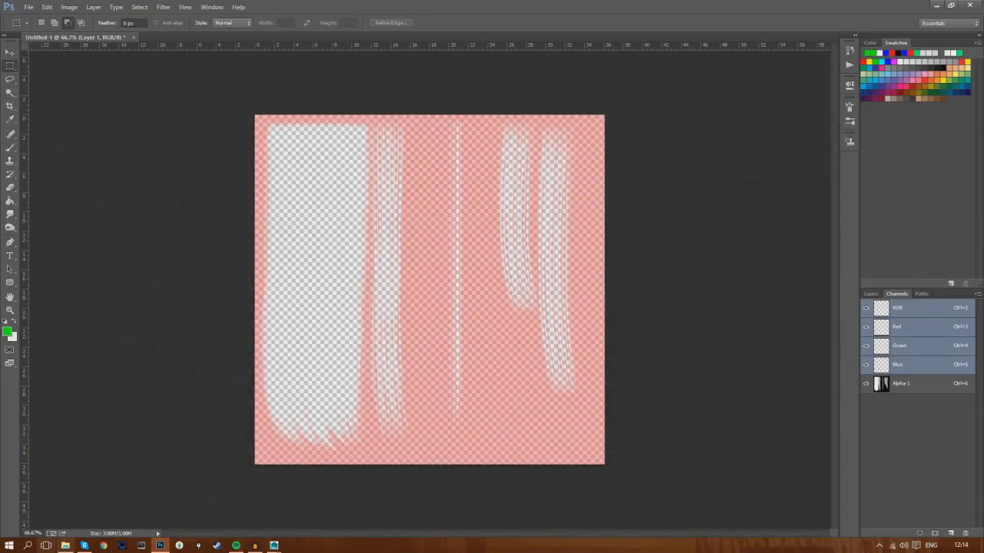
- Place the semicurly texture from the Ethnic folder into the document at 100% scale and show the layers
click(64, 546)
drag(897, 148, 222, 249)
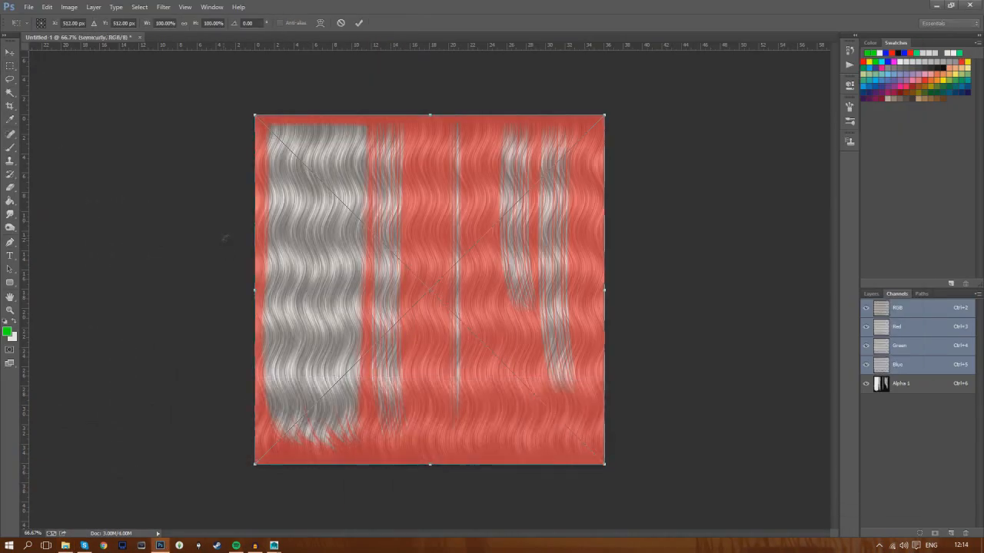
click(359, 22)
click(872, 294)
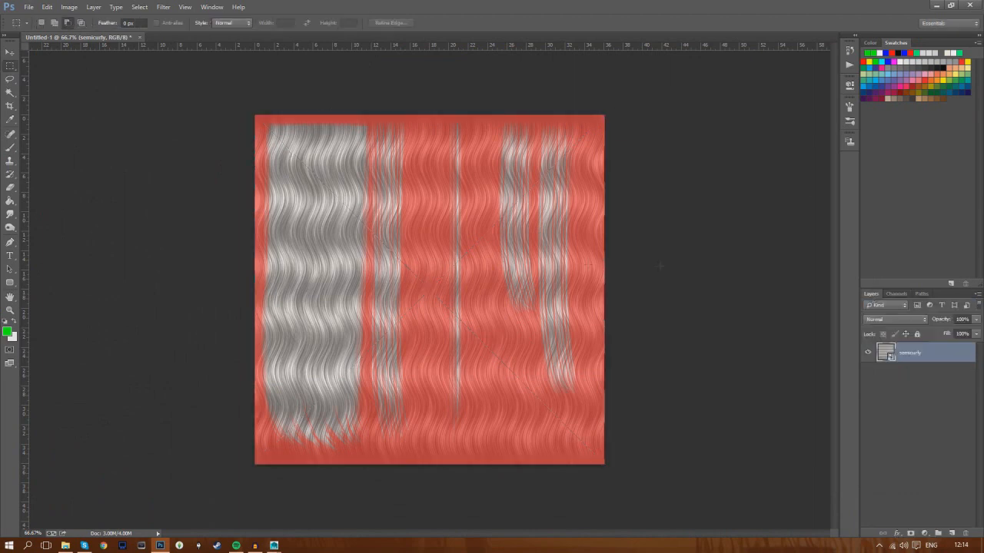
- Slightly adjust the right edge of the semicurly layer with two rounds of Free Transform and check the channels
right_click(339, 260)
click(377, 380)
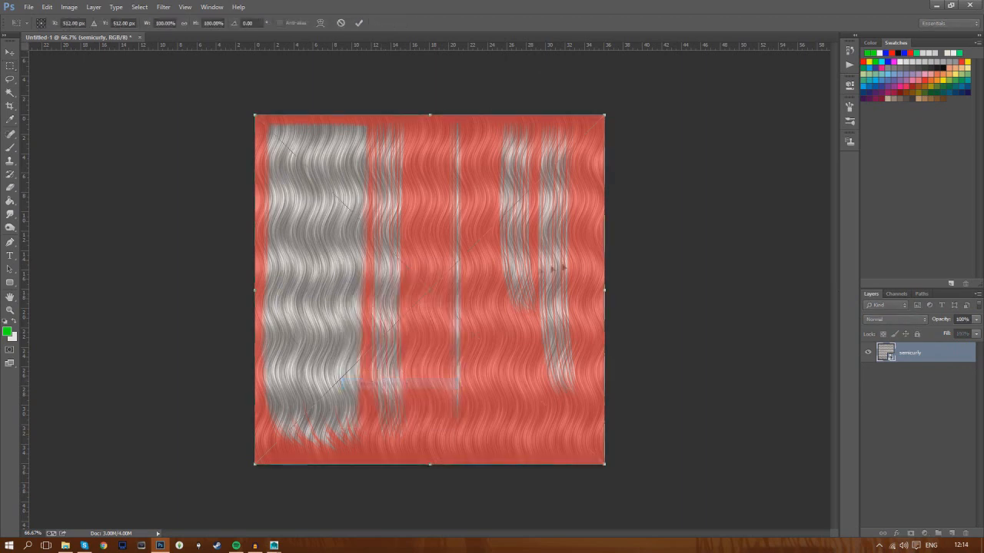
mouse_move(604, 287)
mouse_down()
mouse_move(369, 288)
mouse_move(369, 305)
mouse_move(368, 297)
mouse_move(553, 285)
mouse_move(600, 297)
mouse_up()
click(358, 22)
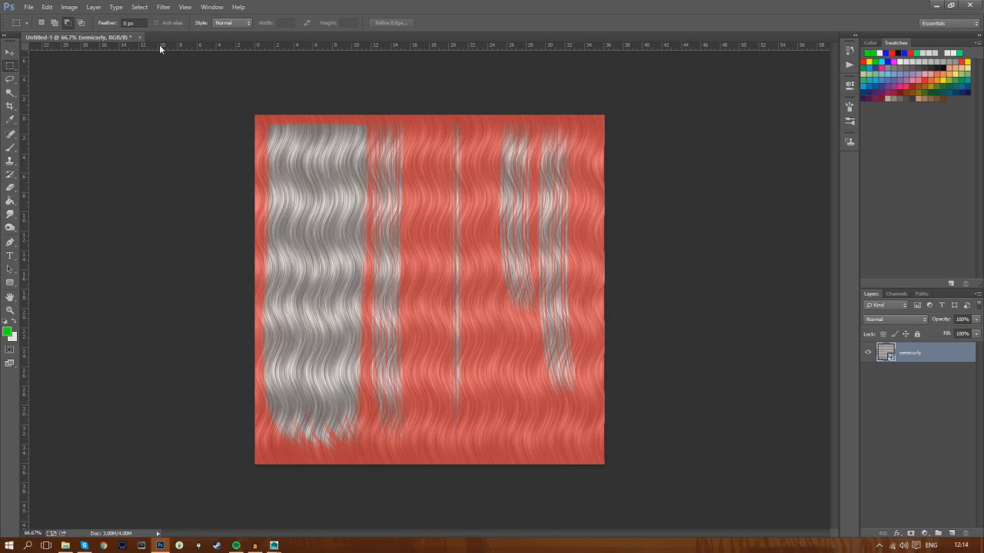
right_click(325, 172)
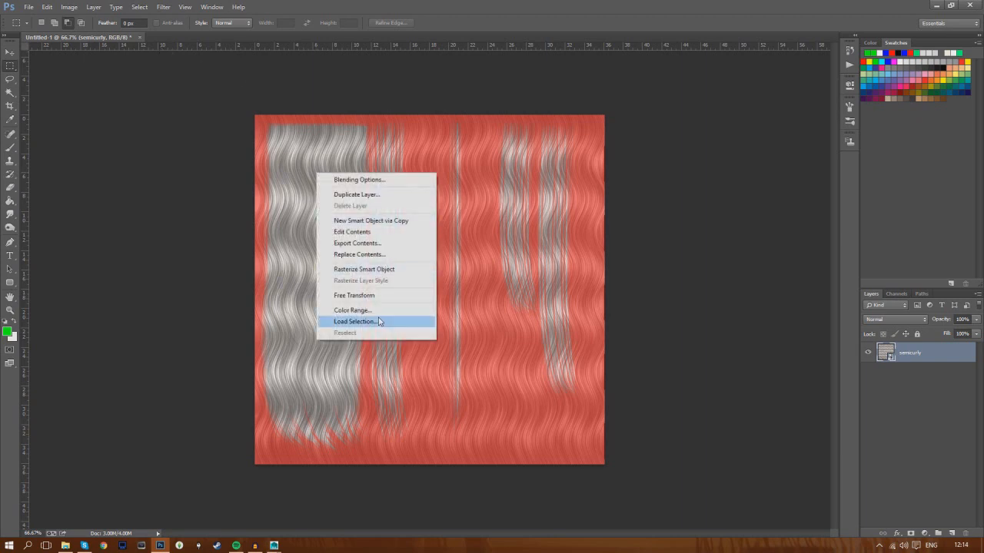
click(387, 293)
mouse_move(605, 289)
mouse_down()
mouse_move(370, 306)
mouse_move(605, 307)
mouse_up()
click(358, 23)
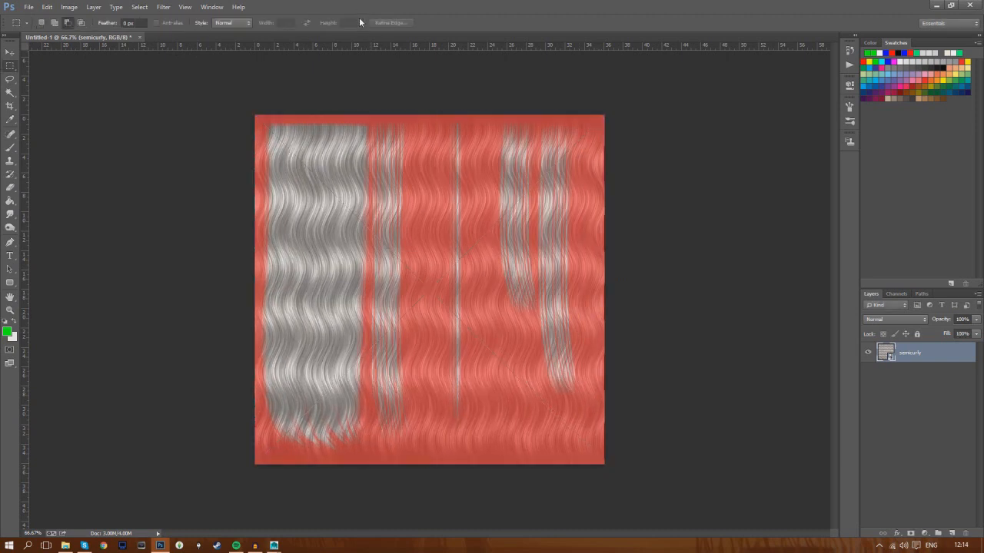
click(898, 294)
click(871, 293)
- Save the texture as DIFFUSE.dds in New folder with alpha channels, using DXT5 ARGB interpolated alpha and generated MIP maps
click(28, 7)
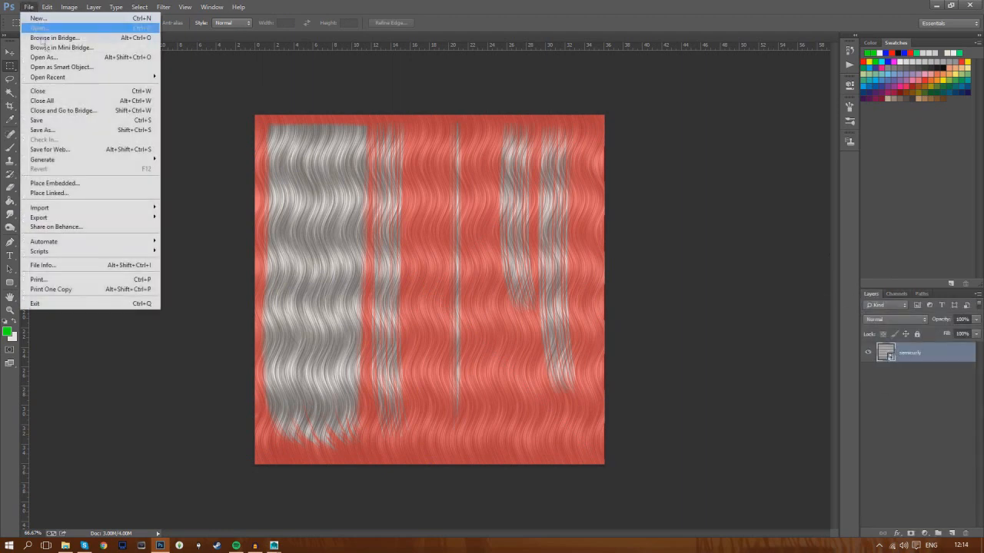
click(75, 131)
click(107, 237)
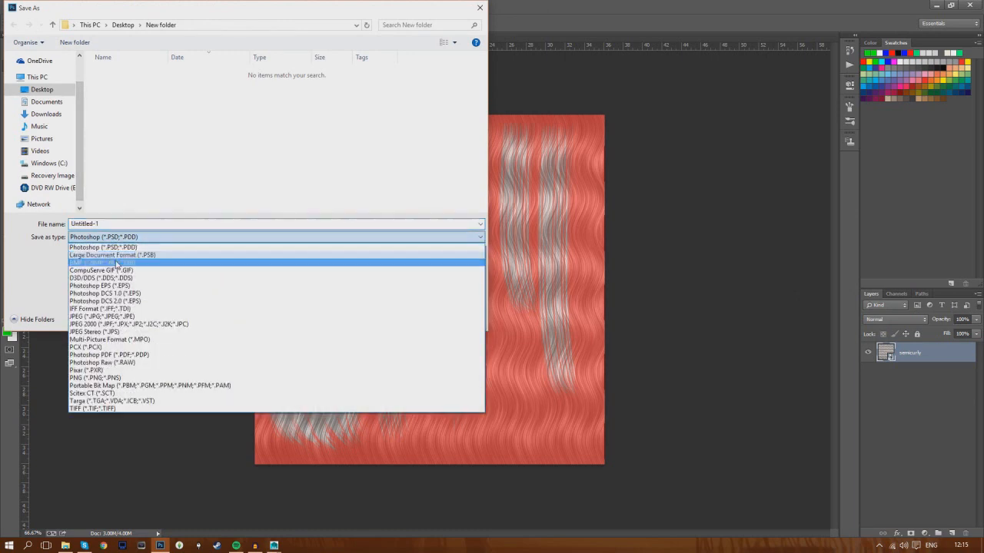
click(108, 281)
click(106, 224)
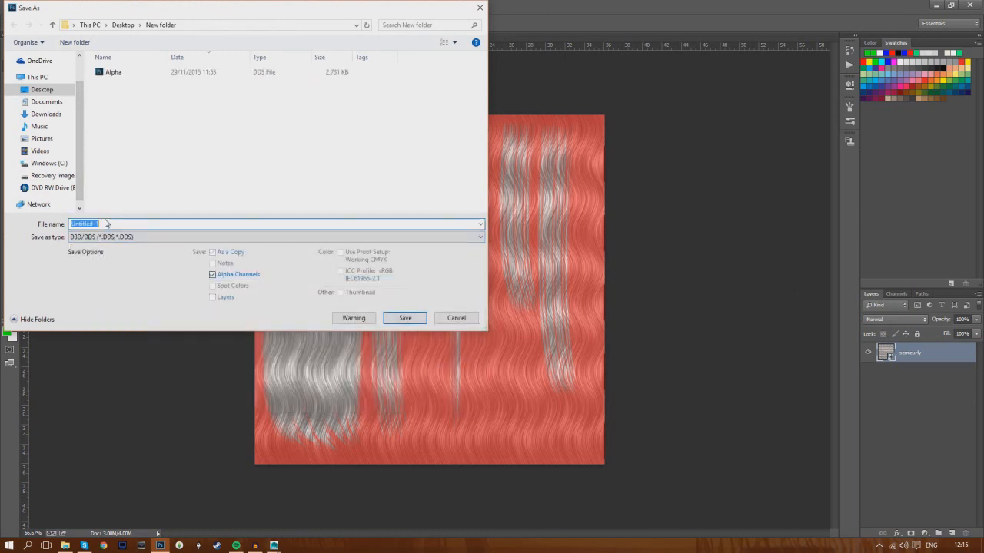
text(semicurly)
key(Return)
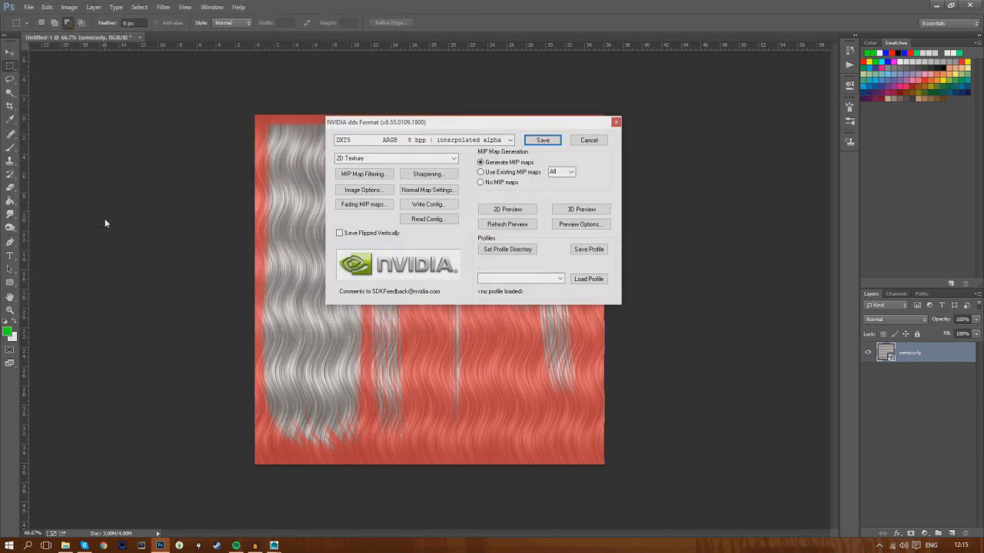
click(542, 140)
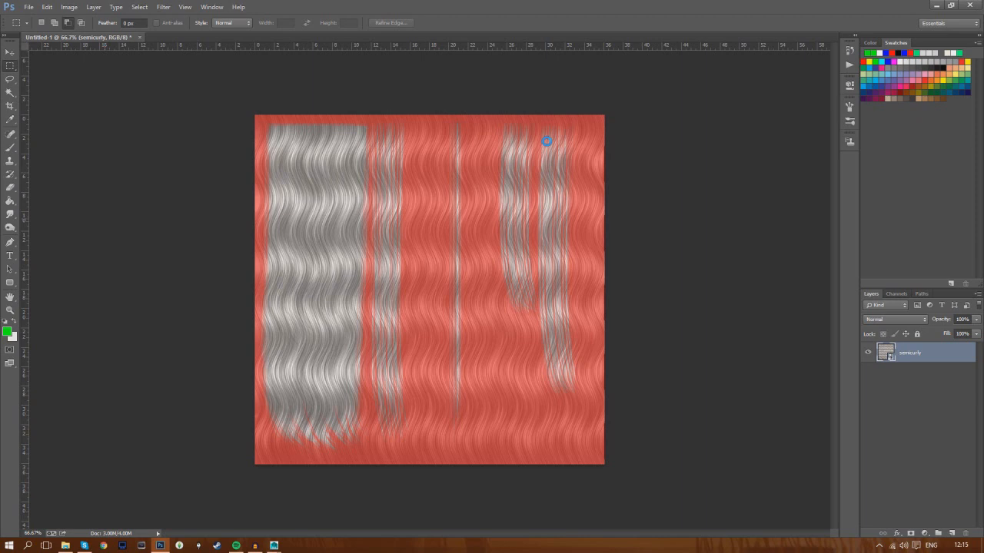
- Close Photoshop and the Ethnic folder window and switch to Maya
click(970, 4)
click(493, 206)
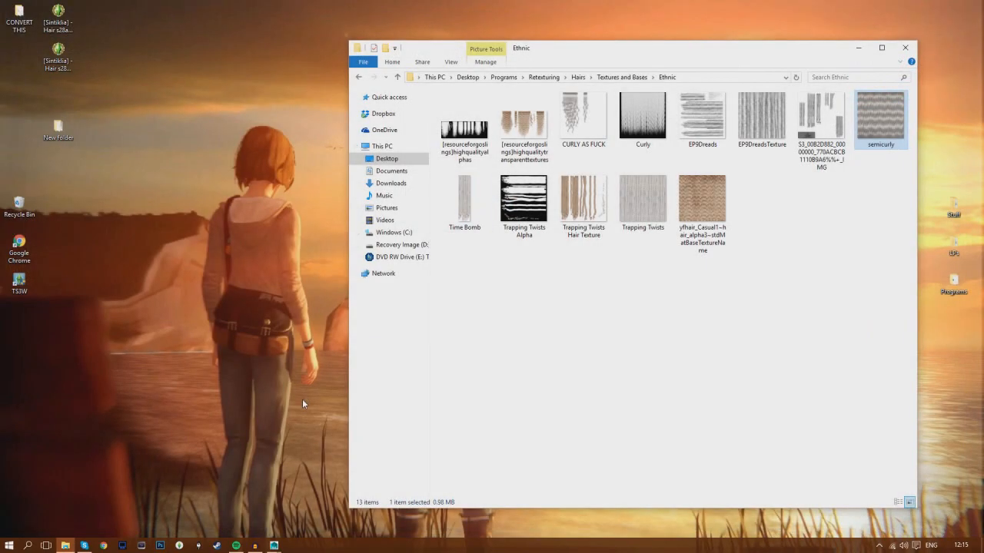
click(904, 48)
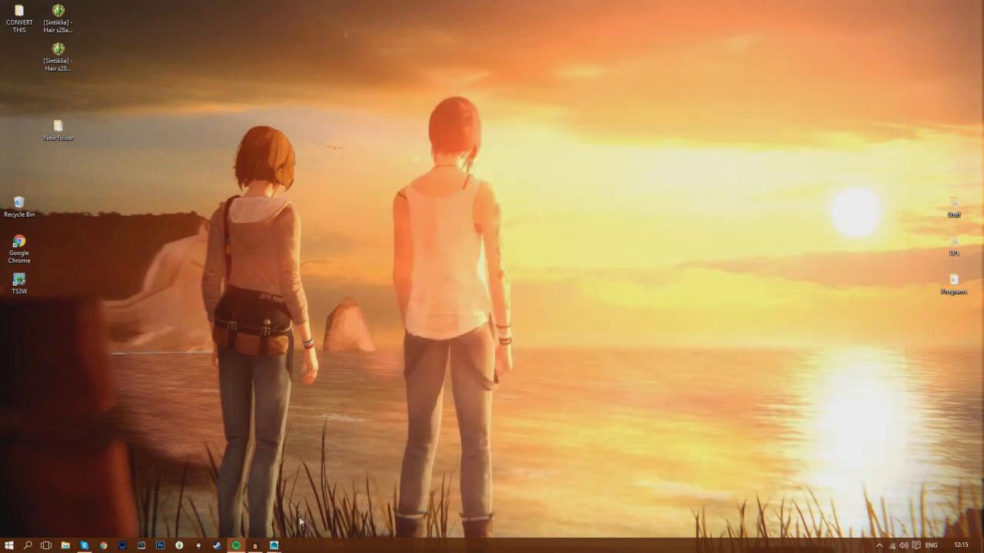
mouse_move(277, 545)
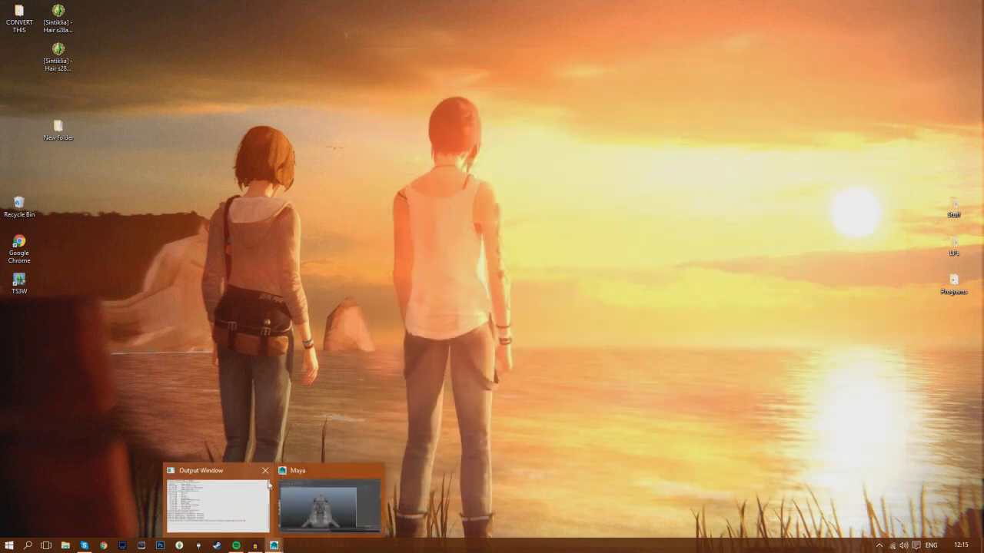
click(300, 496)
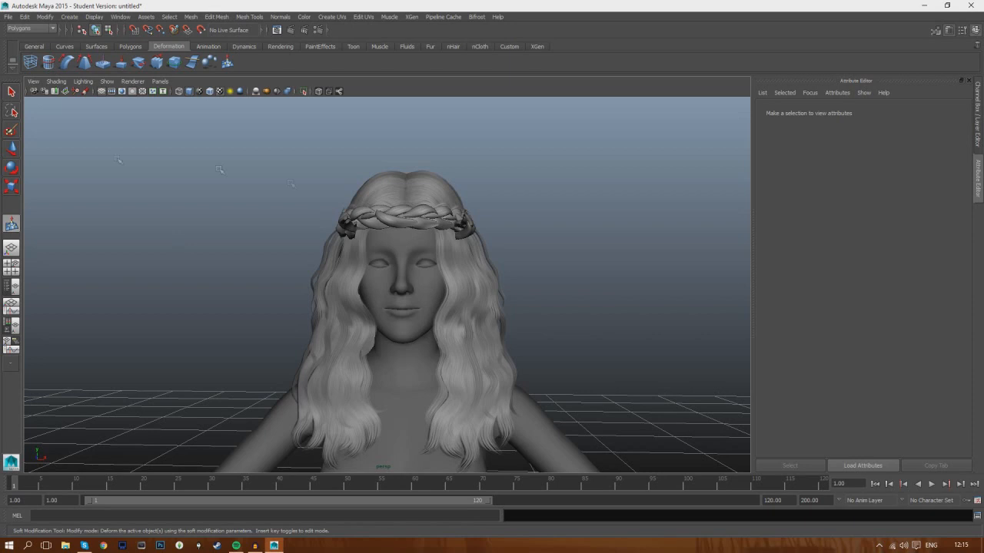
- Replace the color image of the hair mesh's lambert2 material with DIFFUSE.dds from New folder and deselect the hair
click(12, 93)
click(419, 205)
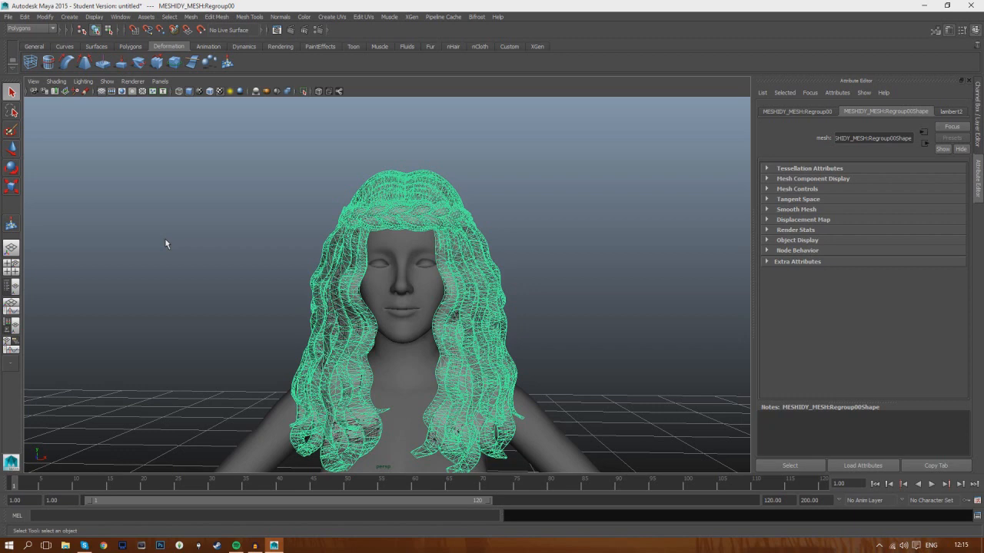
click(950, 112)
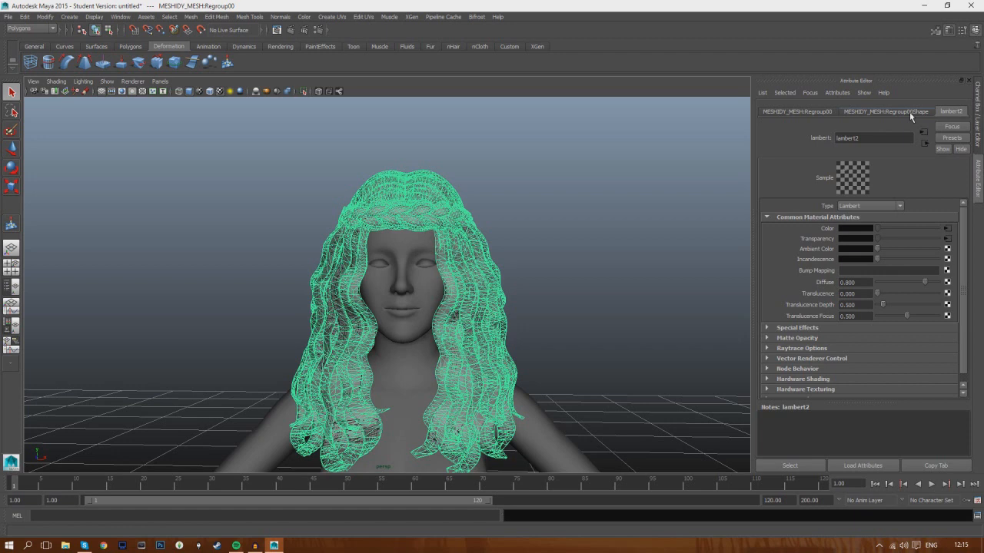
click(910, 113)
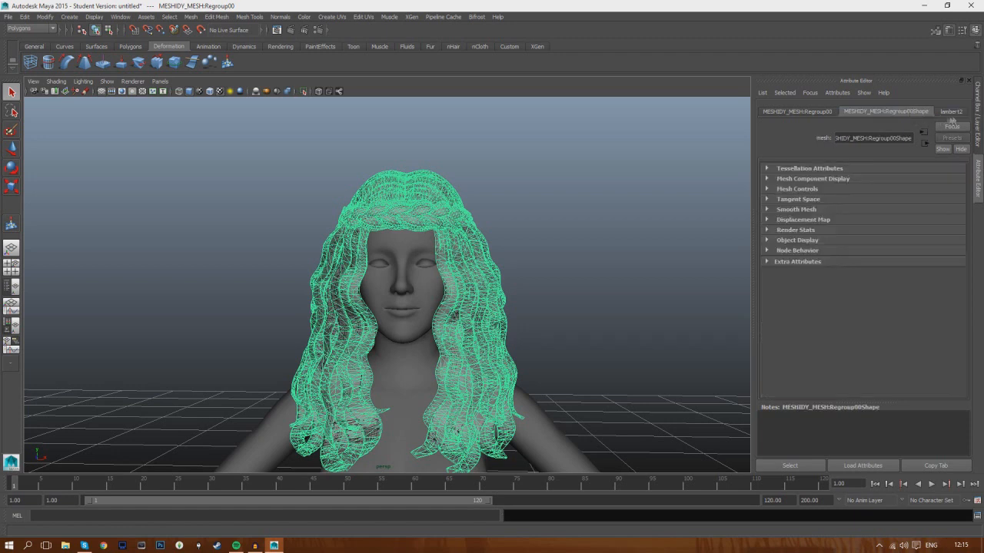
click(958, 113)
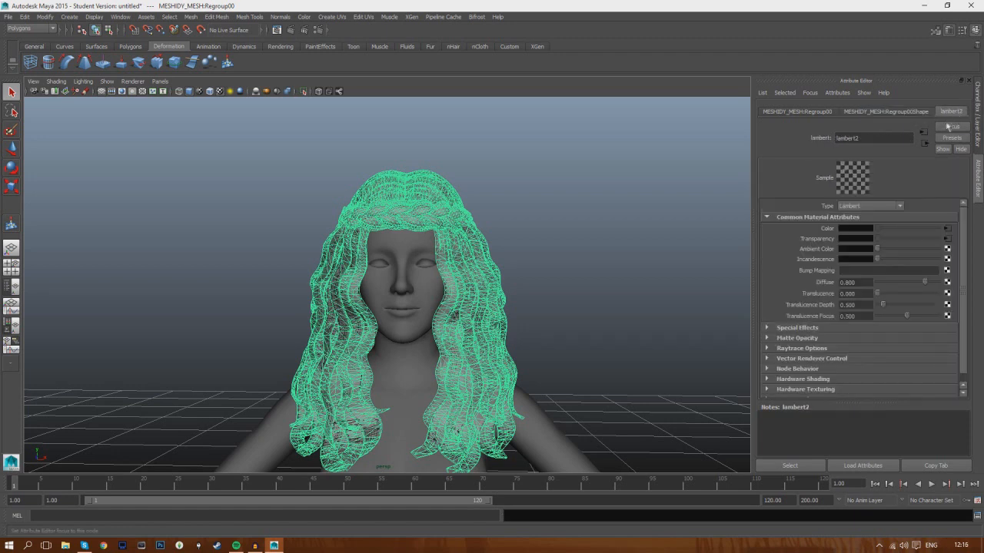
click(947, 229)
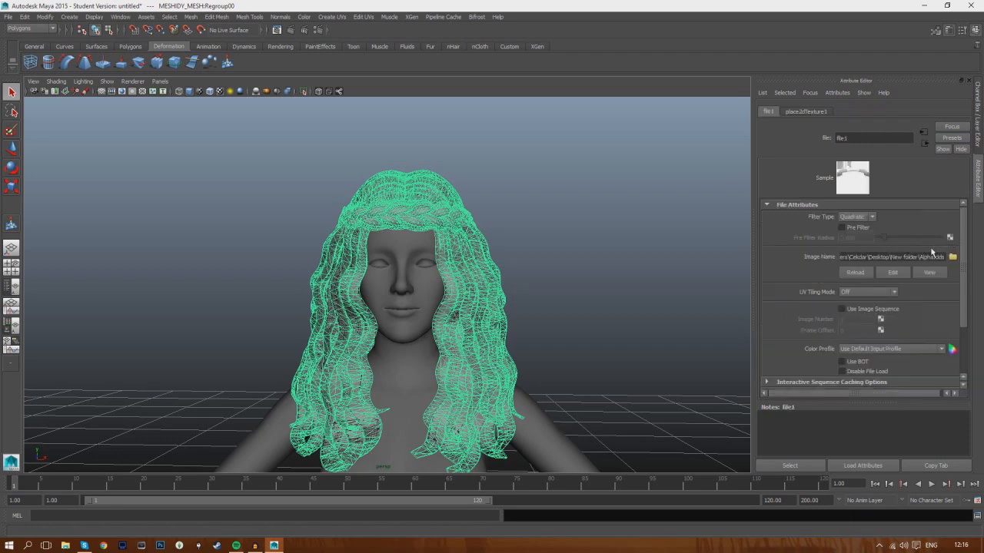
click(952, 258)
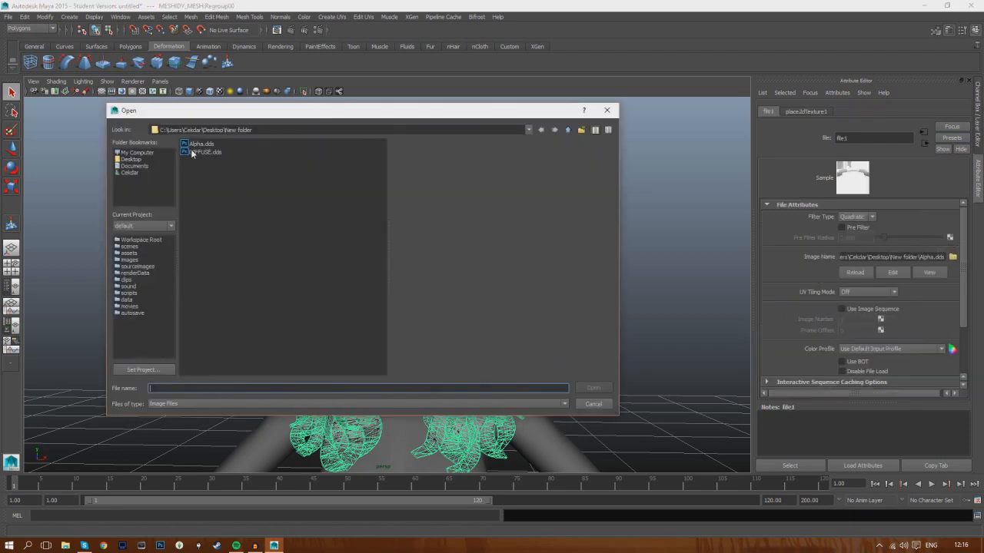
double_click(191, 154)
click(198, 198)
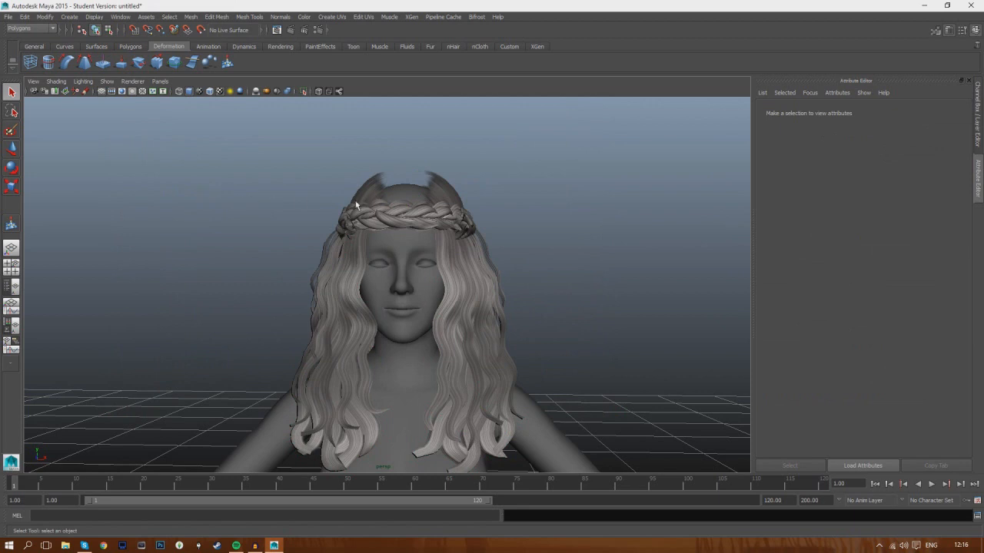
- Undo the deselection and the last color image change of the hair material, and keep the hair mesh selected
click(24, 16)
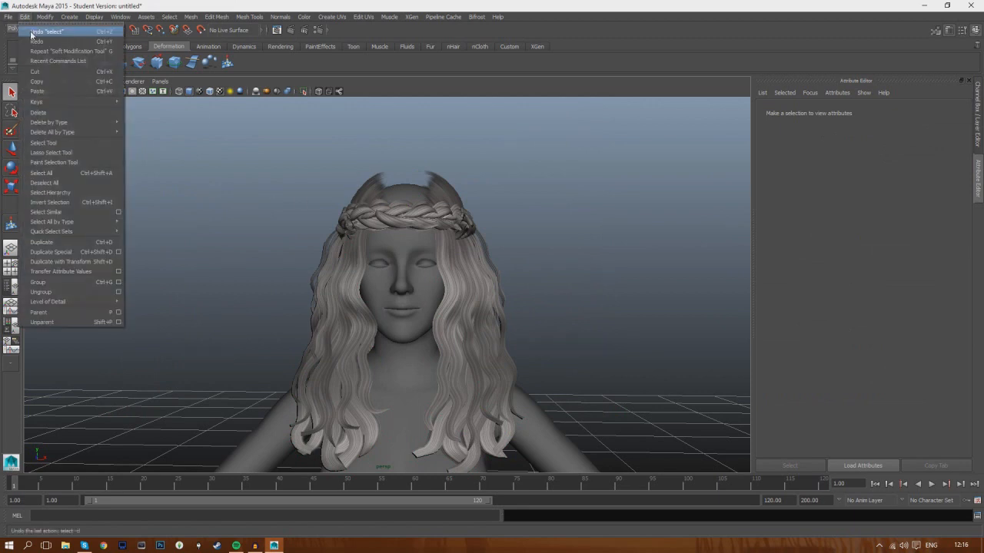
click(46, 31)
click(24, 16)
click(47, 32)
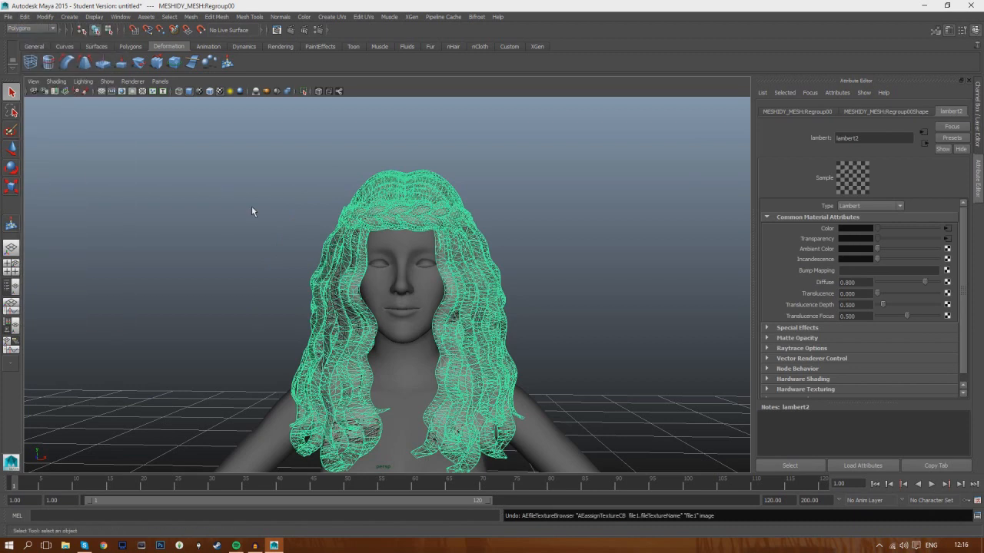
click(251, 206)
click(399, 212)
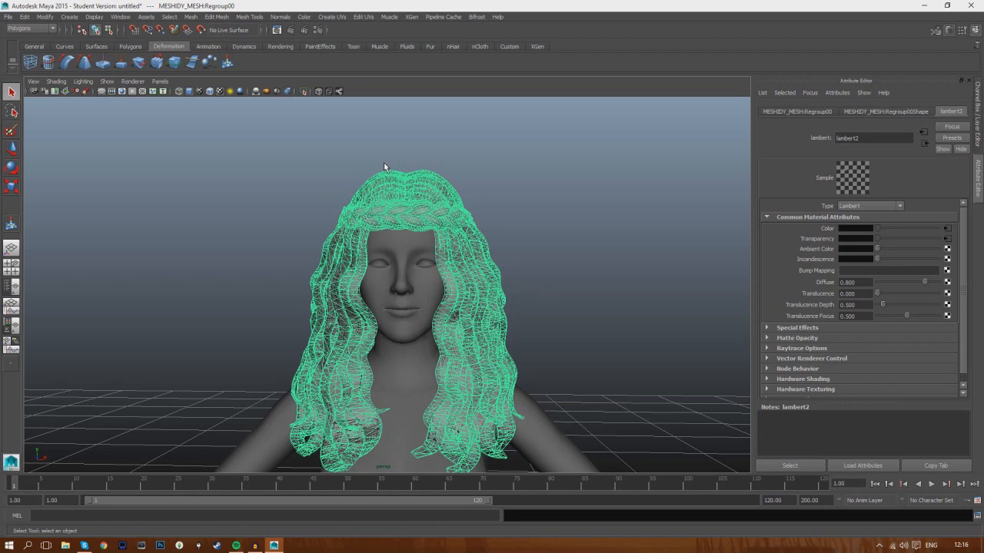
- Open the UV Texture Editor with the texture image shown, frame the hair's UV strips for a screenshot, and close the editor
click(359, 17)
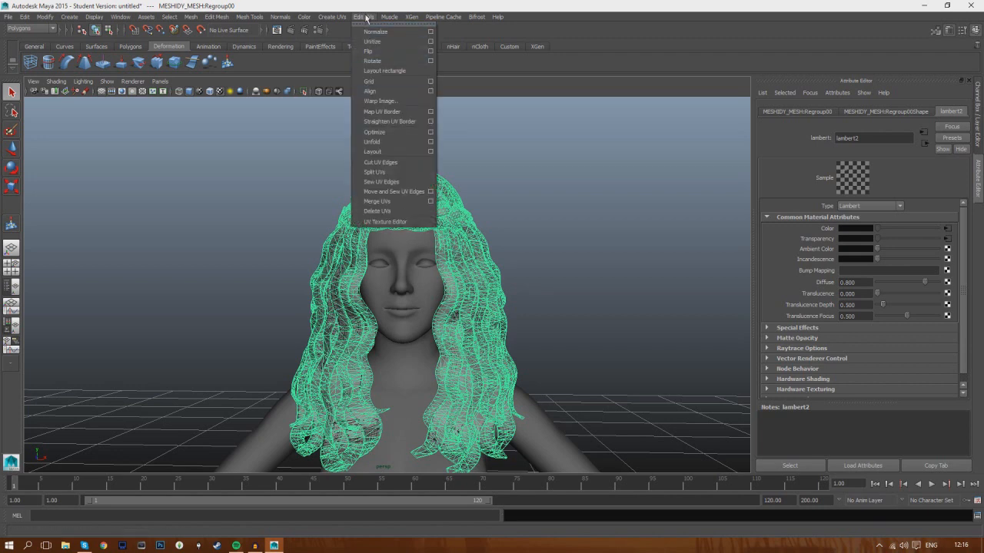
click(381, 221)
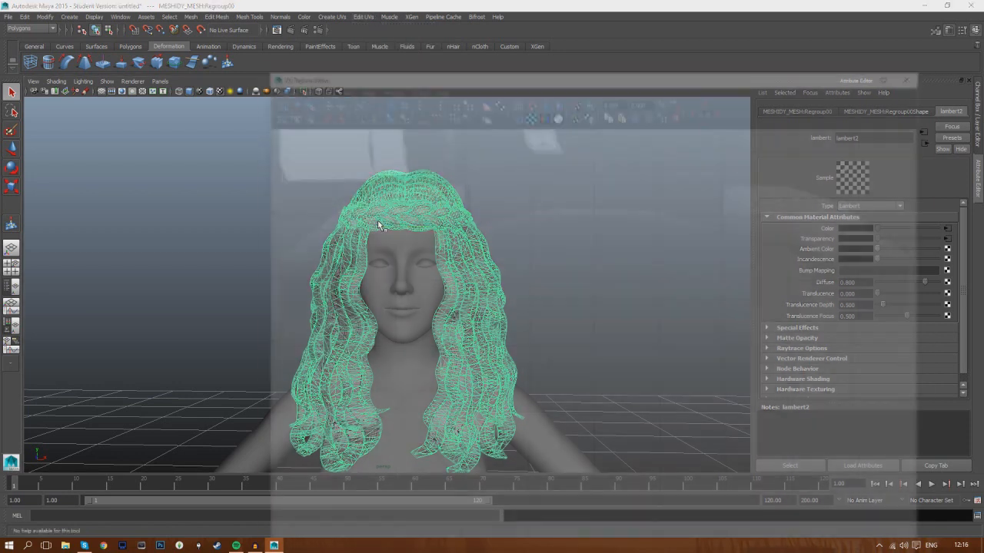
alt+middle_drag(415, 321, 481, 446)
click(557, 113)
alt+middle_drag(489, 192, 531, 270)
scroll(487, 212, up, 2)
scroll(490, 223, up, 2)
alt+middle_drag(490, 225, 517, 247)
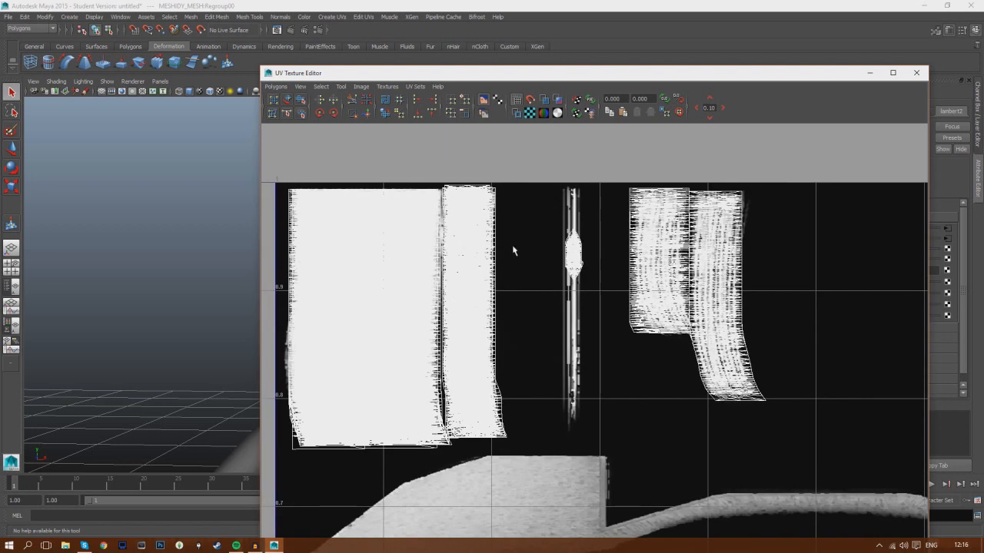
click(916, 72)
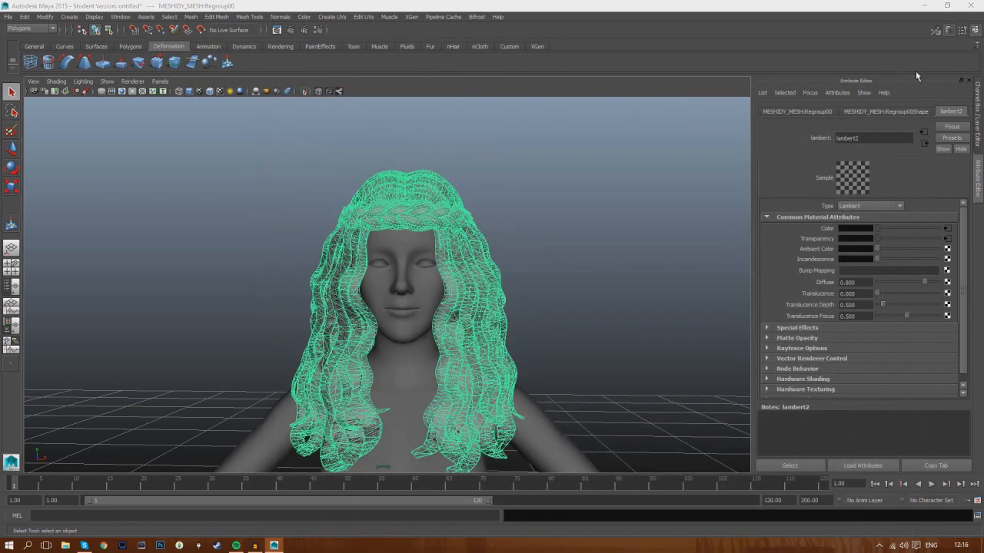
- Switch to Paint, crop the pasted screenshot to the hair's UV strips, and save it as a PNG
key(super)
text(paint)
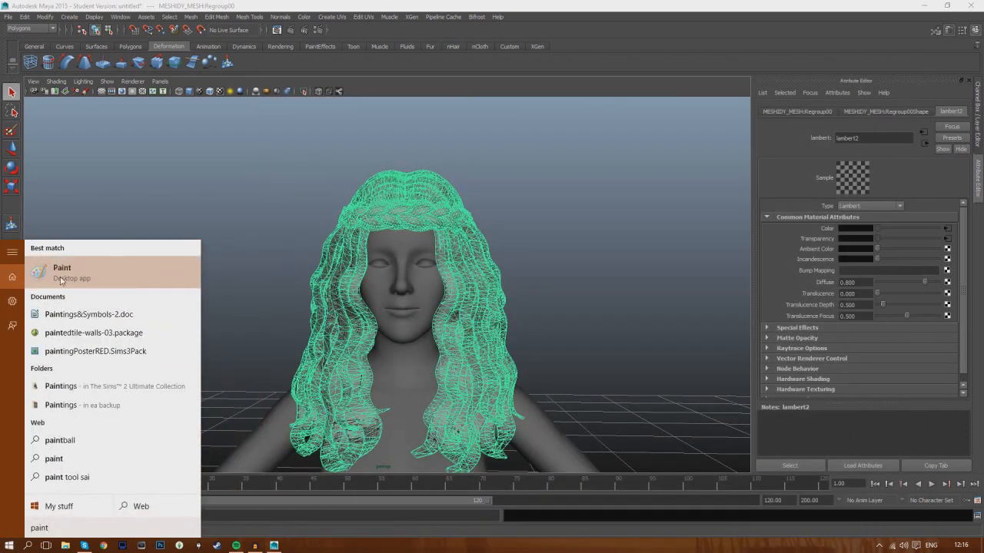
click(61, 273)
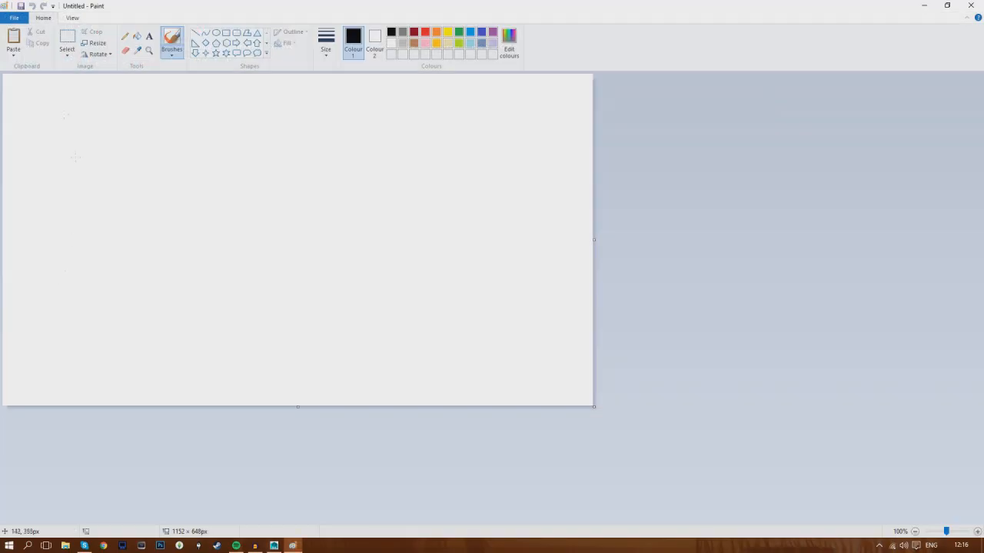
click(13, 39)
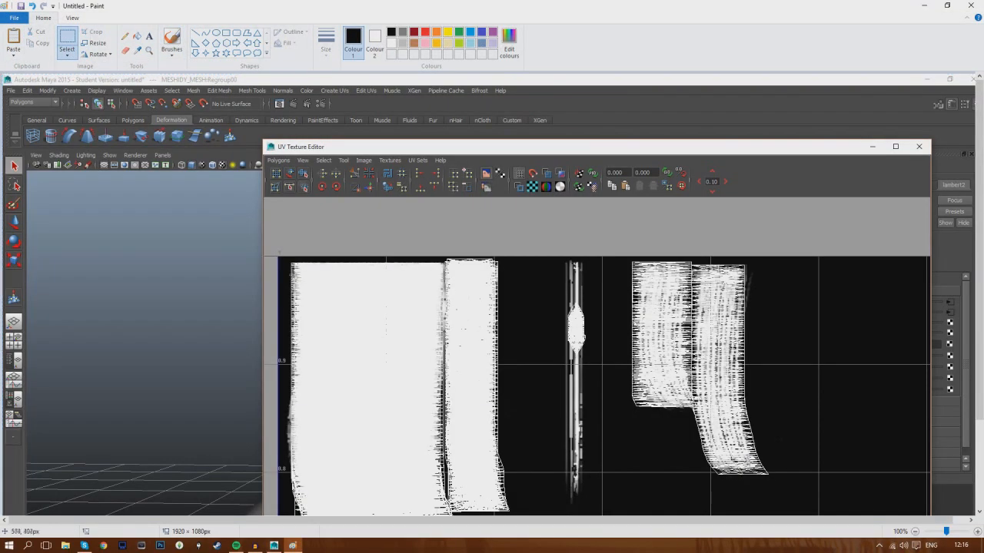
mouse_move(279, 251)
mouse_down()
mouse_move(747, 391)
mouse_move(777, 420)
mouse_up()
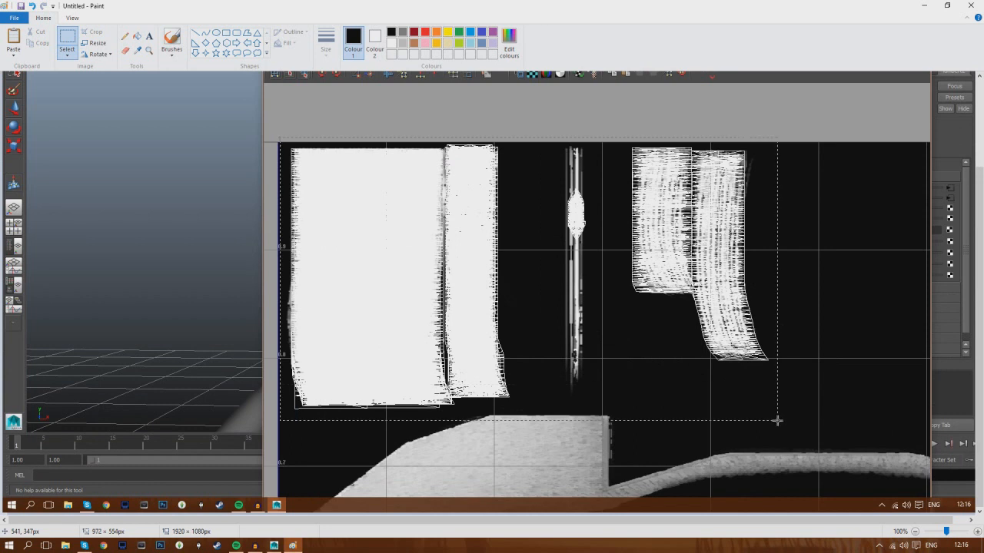
click(92, 32)
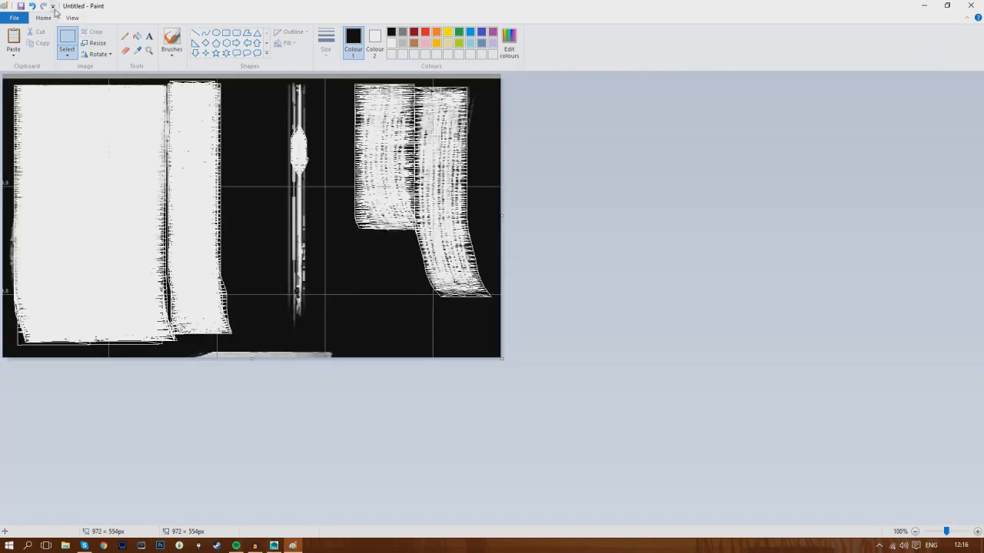
click(20, 6)
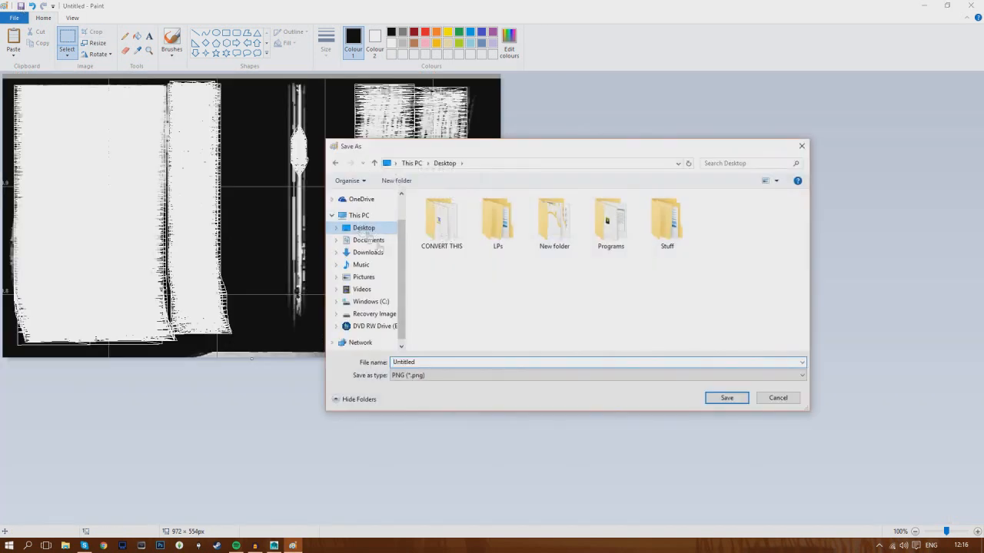
click(726, 398)
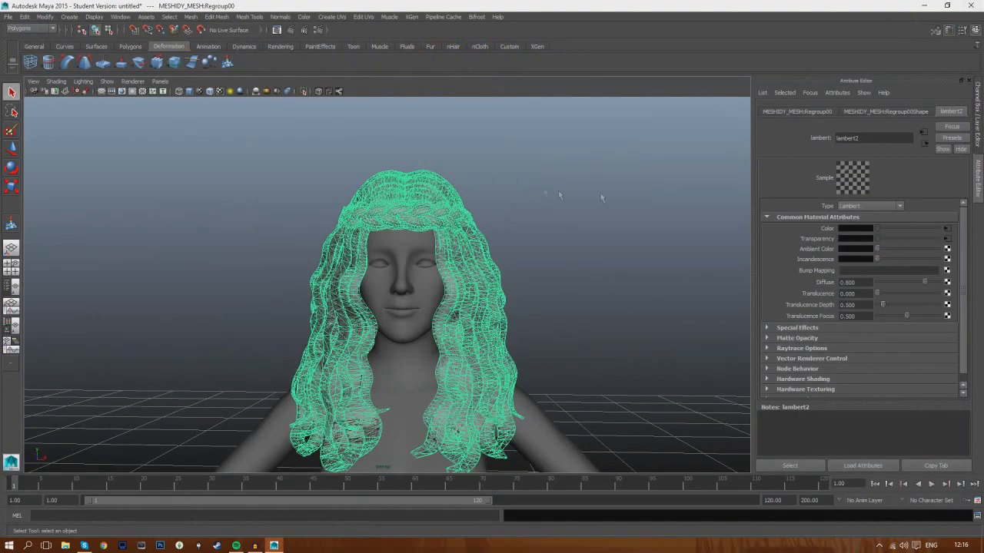
- Load a different image into the file1 color texture of the hair's lambert2 material and reselect the hair mesh
click(947, 228)
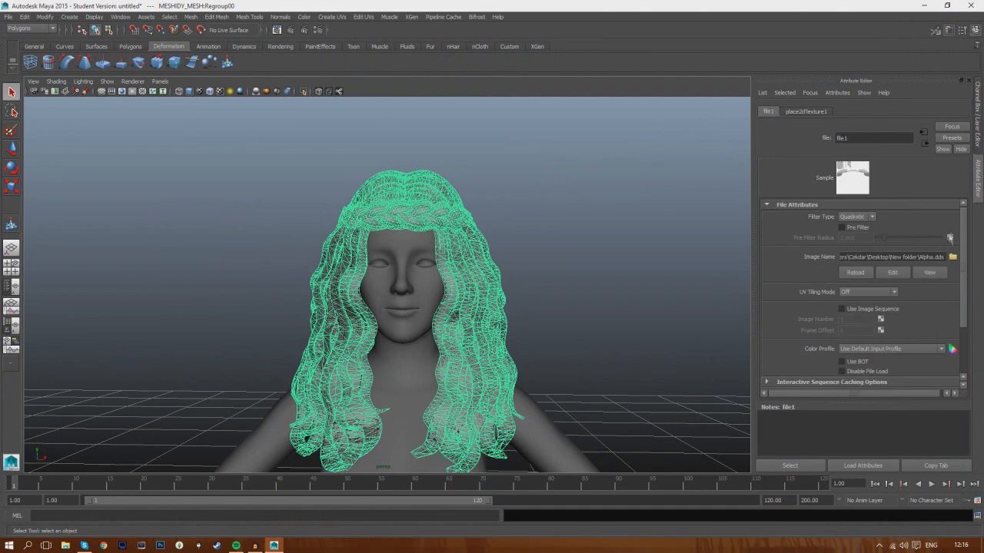
click(952, 257)
double_click(212, 161)
click(203, 200)
click(386, 209)
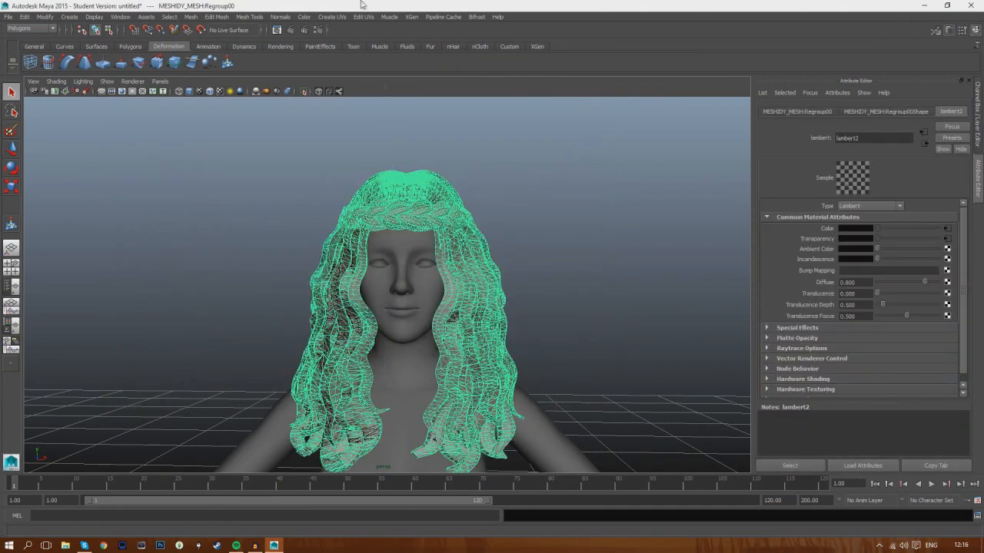
- Open the UV Texture Editor for the hair and frame its UV shells beside the new texture
click(363, 16)
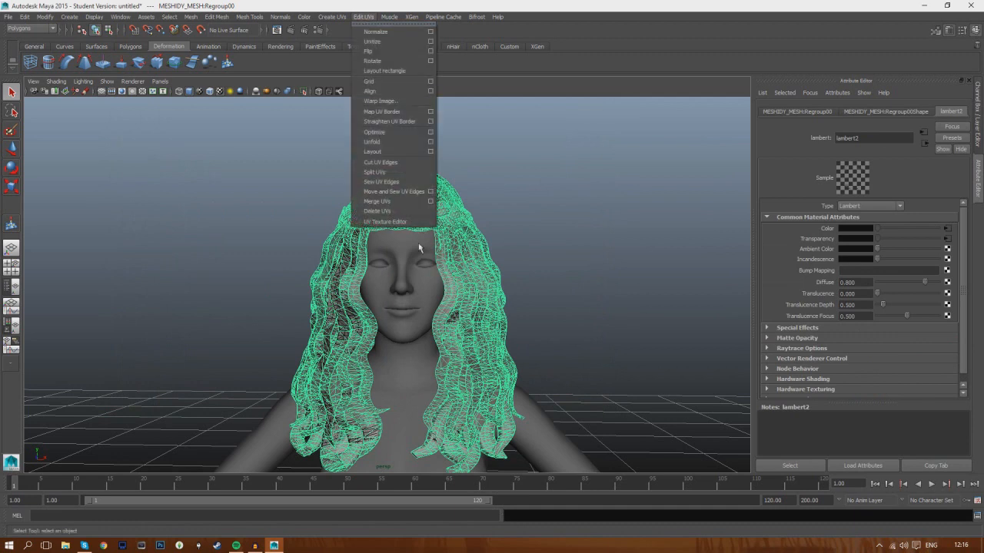
click(405, 222)
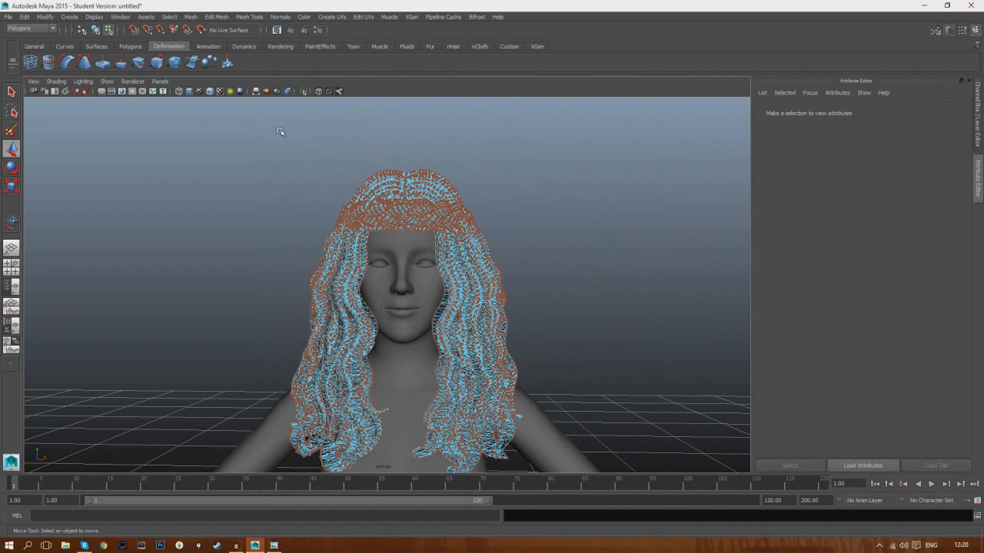
click(364, 16)
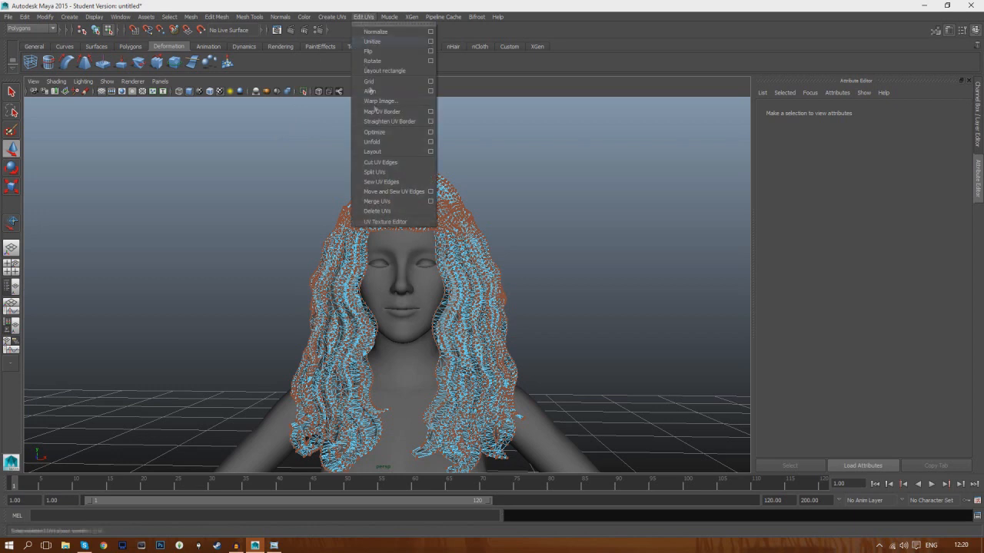
click(395, 221)
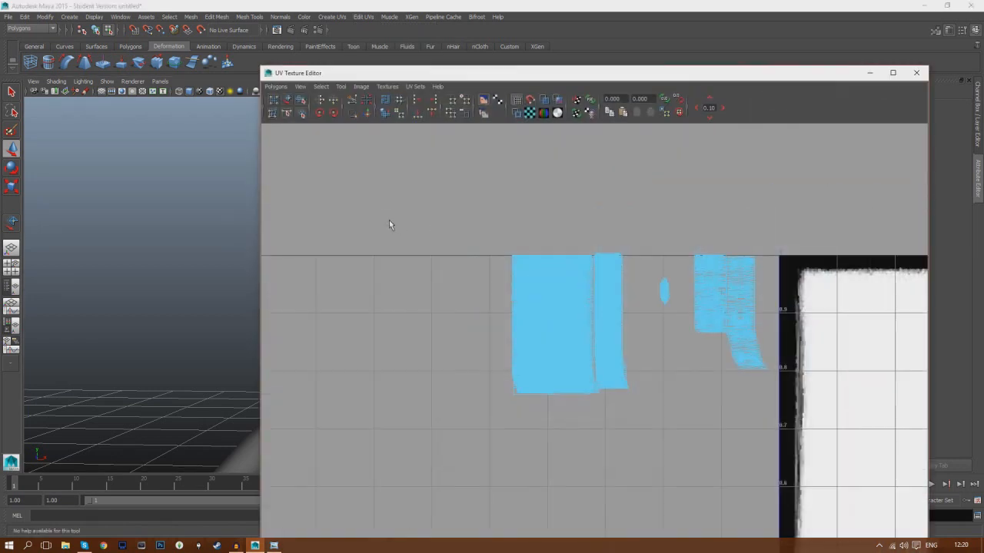
scroll(389, 221, down, 4)
alt+middle_drag(558, 440, 353, 381)
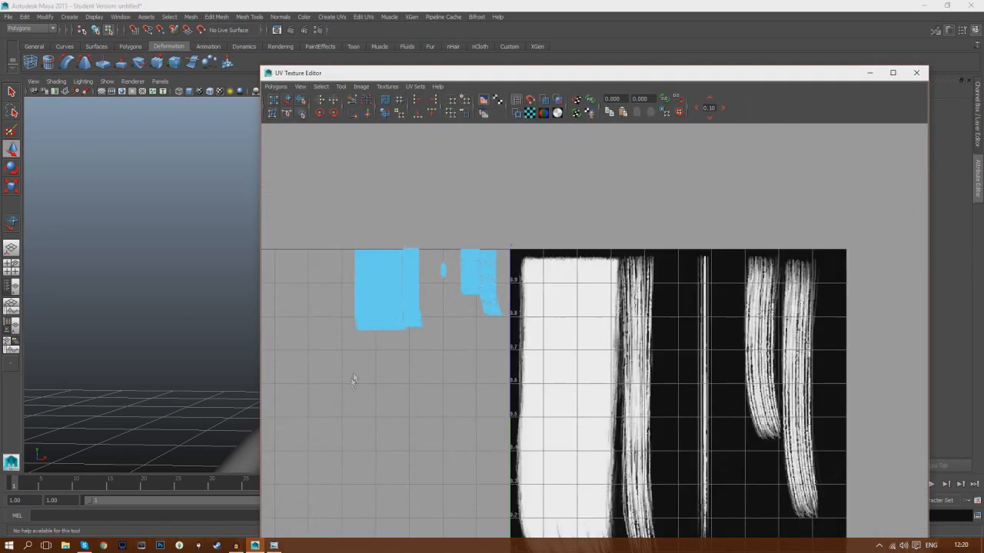
drag(325, 229, 516, 360)
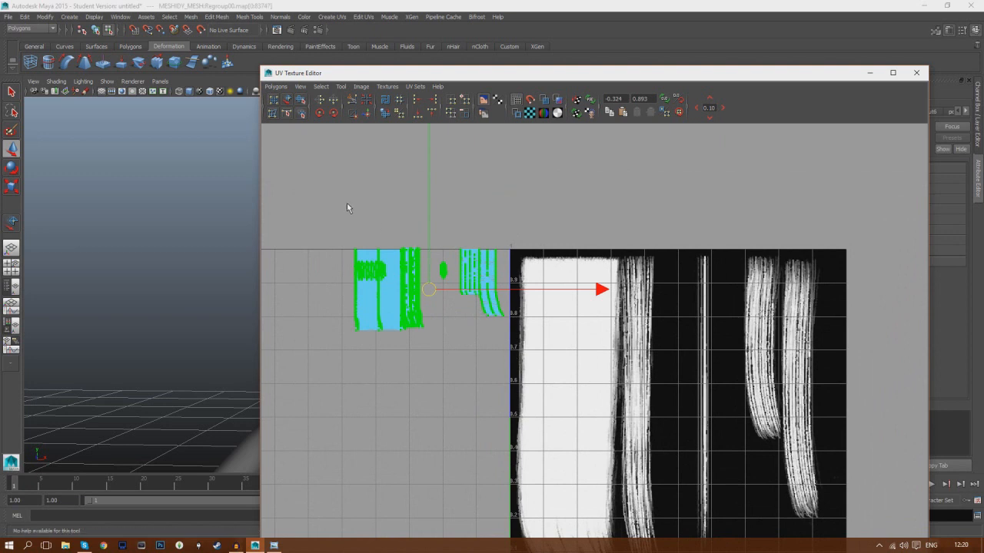
click(324, 222)
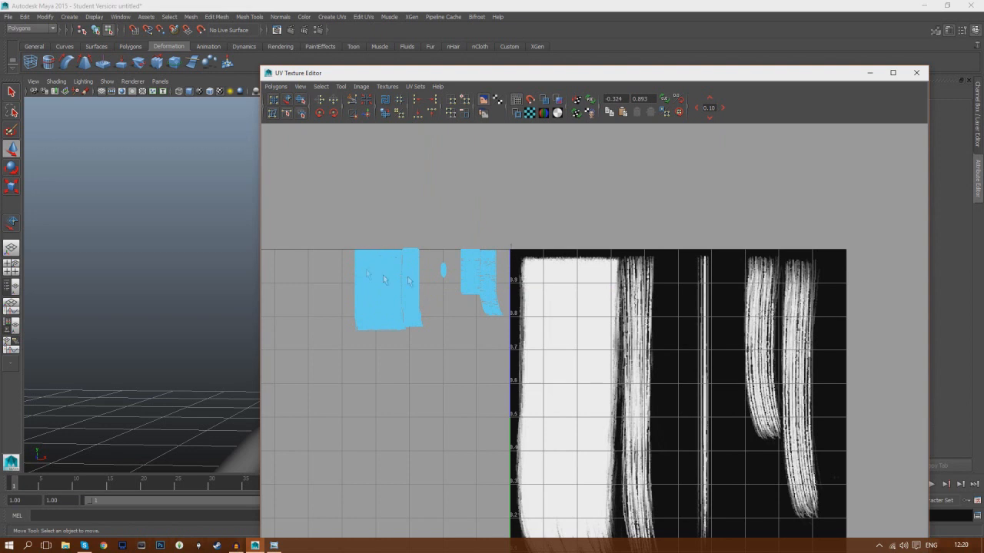
drag(516, 252, 738, 369)
drag(356, 250, 510, 346)
key(w)
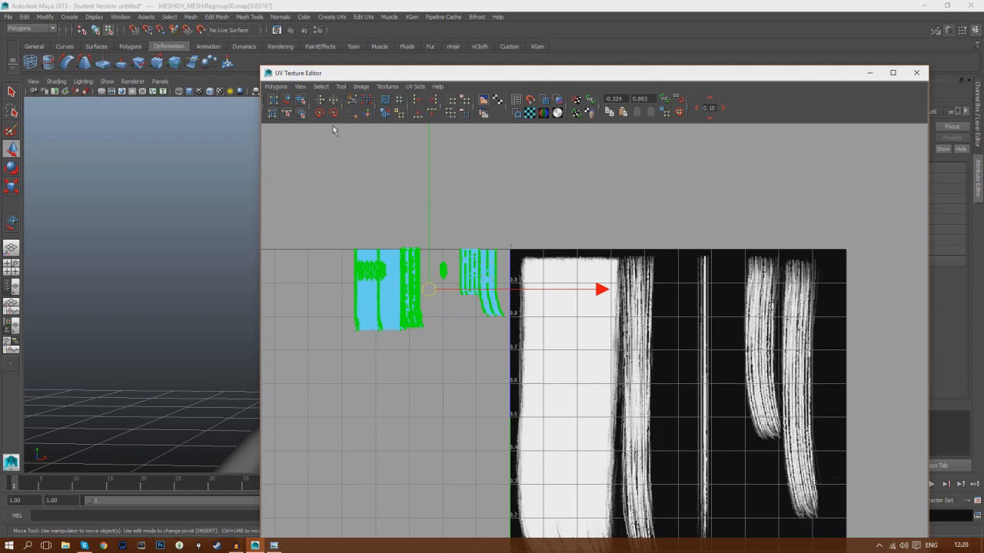
click(286, 99)
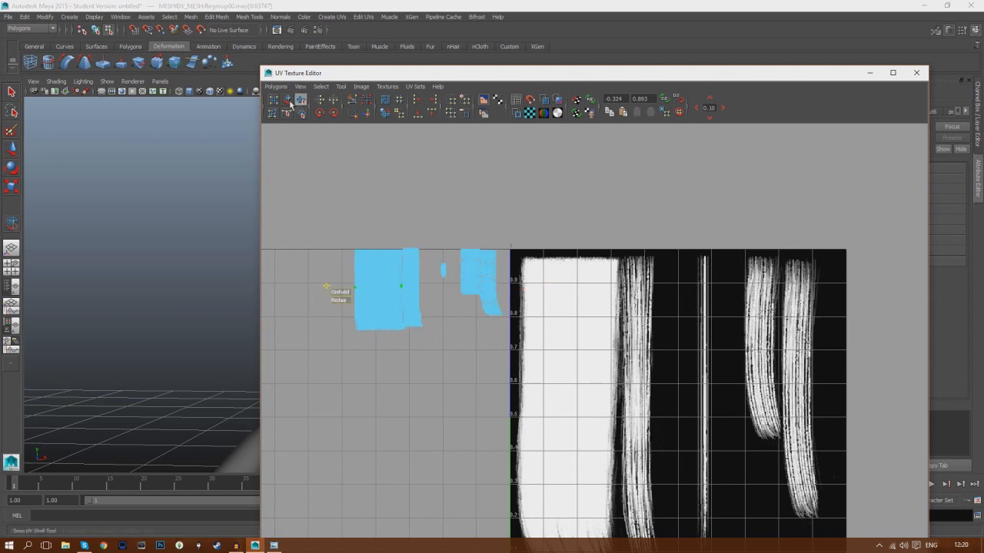
drag(326, 214, 521, 358)
click(11, 148)
mouse_move(604, 293)
mouse_down()
mouse_move(590, 289)
mouse_move(601, 293)
mouse_up()
click(428, 372)
- Try to separate the right-hand UVs of the narrow second strip along their edges and shift them toward the small oval shell
scroll(428, 375, up, 6)
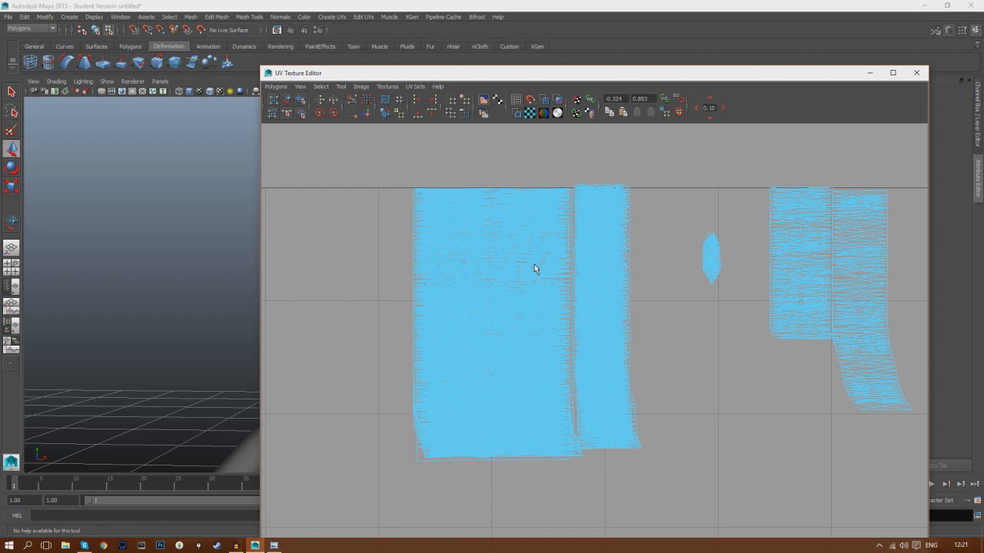
drag(667, 168, 604, 467)
mouse_move(604, 466)
mouse_down()
mouse_move(595, 467)
mouse_move(606, 463)
mouse_up()
key(w)
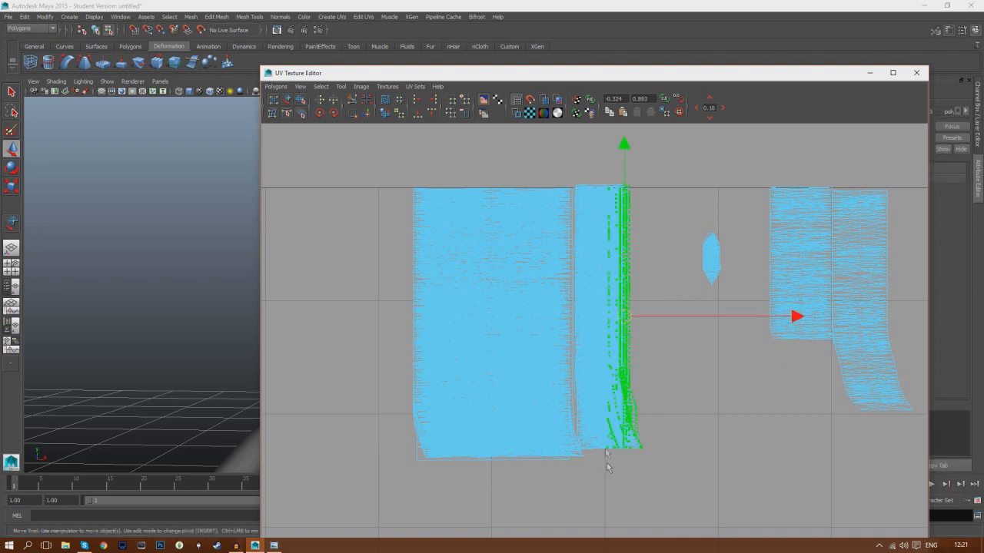
click(352, 100)
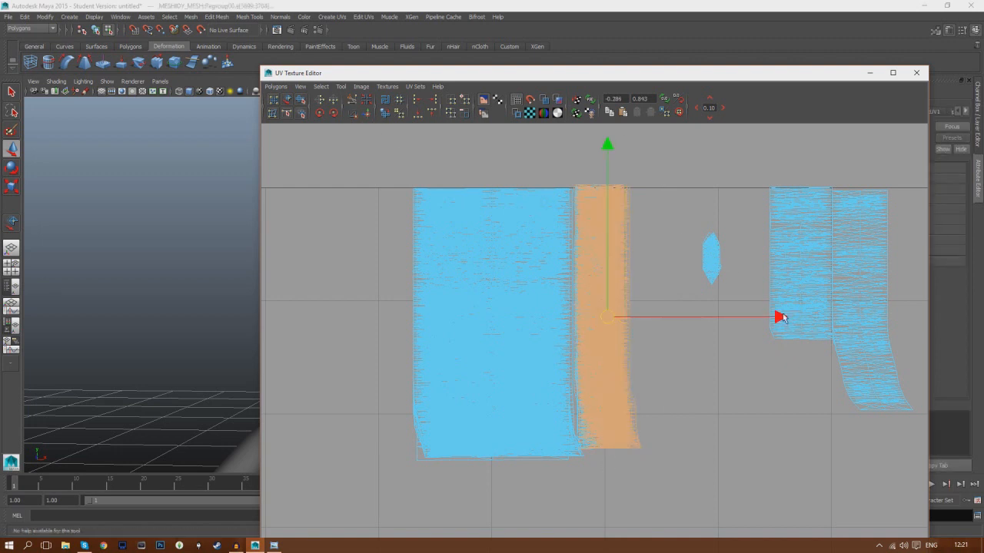
drag(781, 319, 824, 317)
click(25, 16)
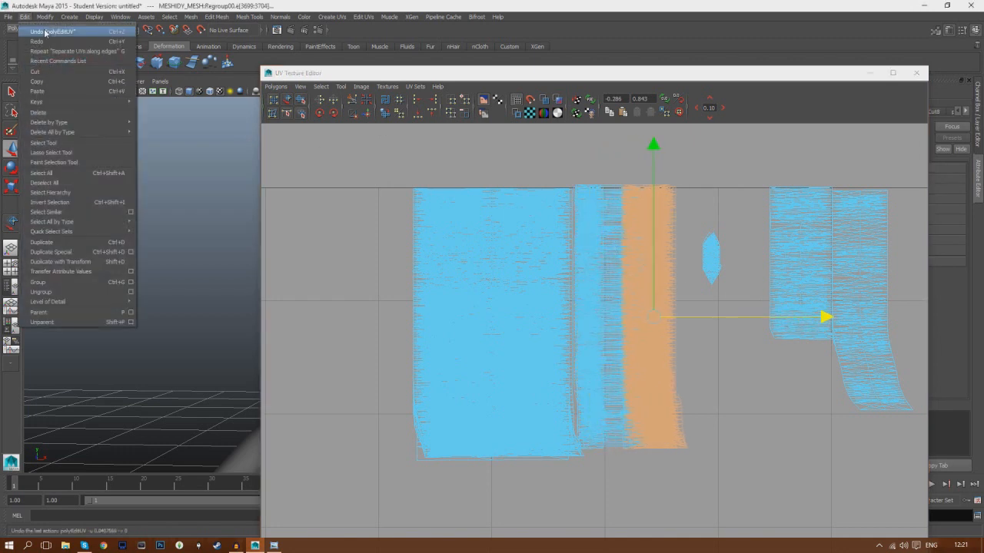
click(45, 31)
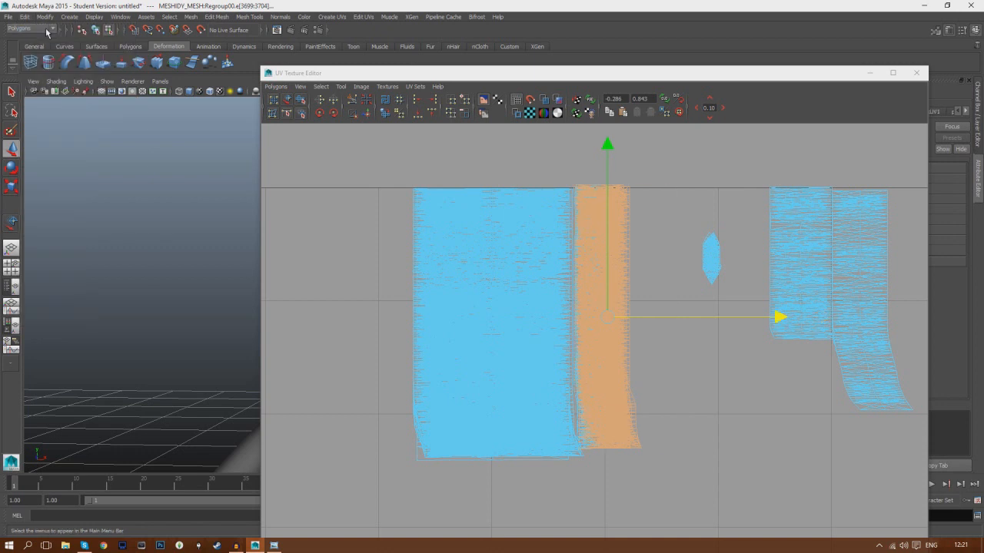
- Try the UV separation and sideways shift again with a different selection of the narrow second strip
click(280, 199)
drag(597, 207, 652, 459)
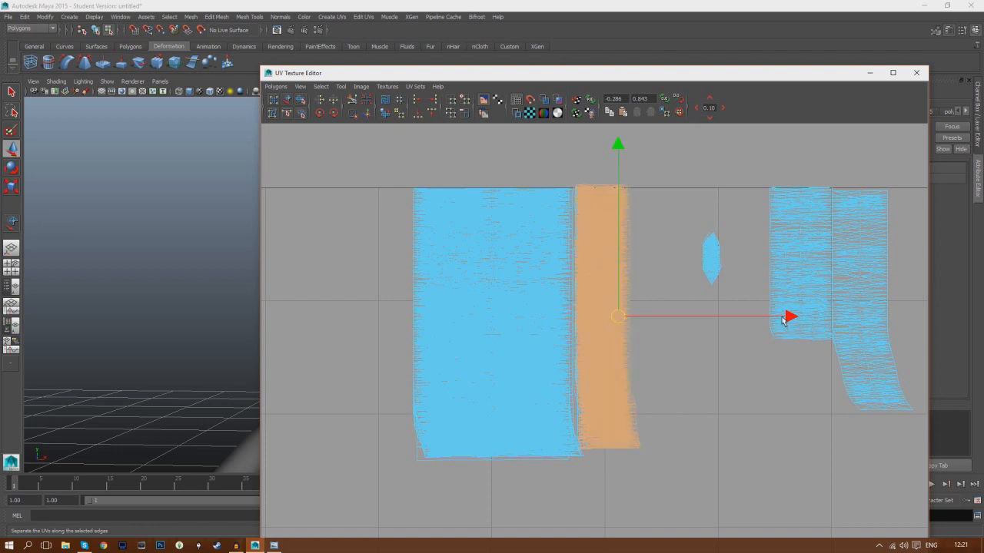
drag(780, 317, 809, 316)
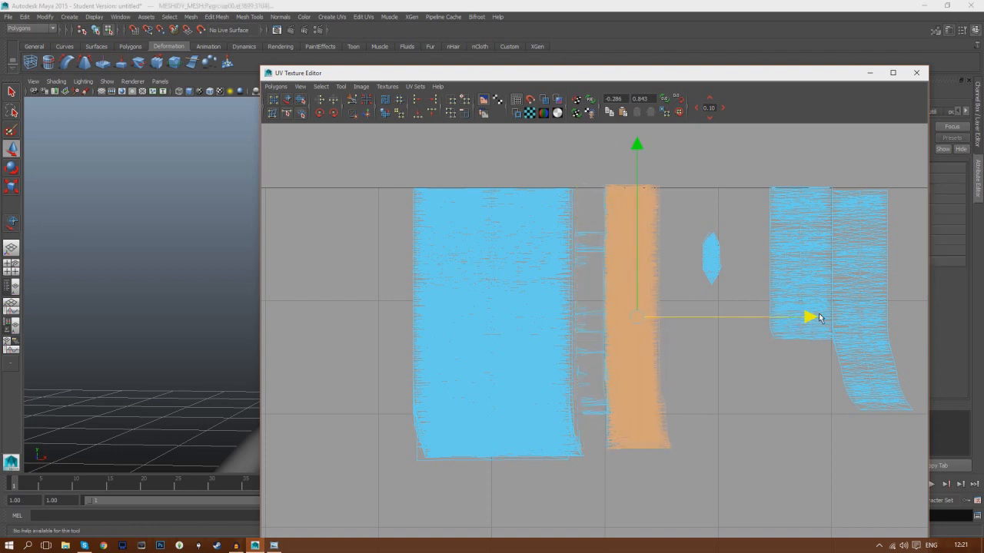
click(17, 16)
click(24, 16)
click(34, 27)
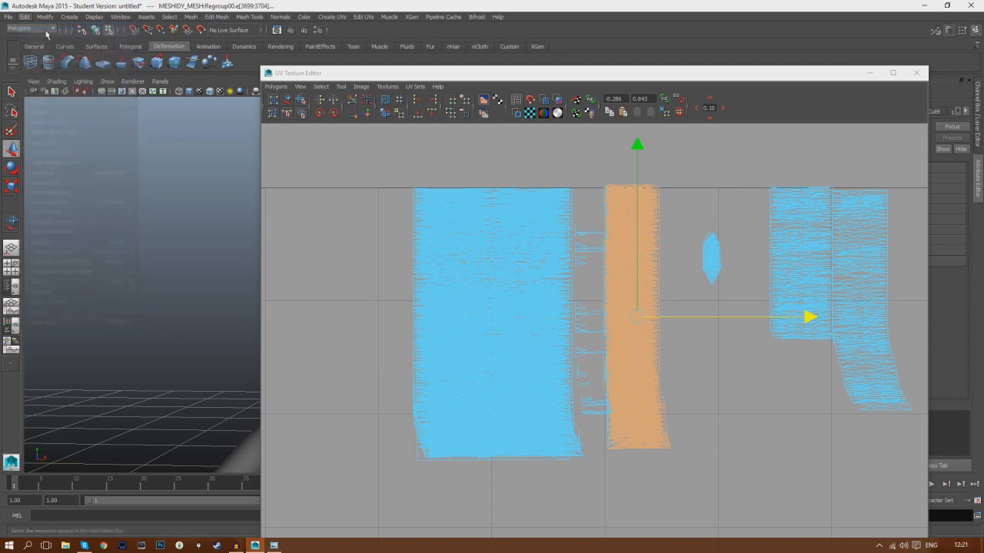
- Try separating the narrow second strip's right-hand UVs along their edges and shifting the strip a short distance from the wide one
drag(651, 159, 584, 461)
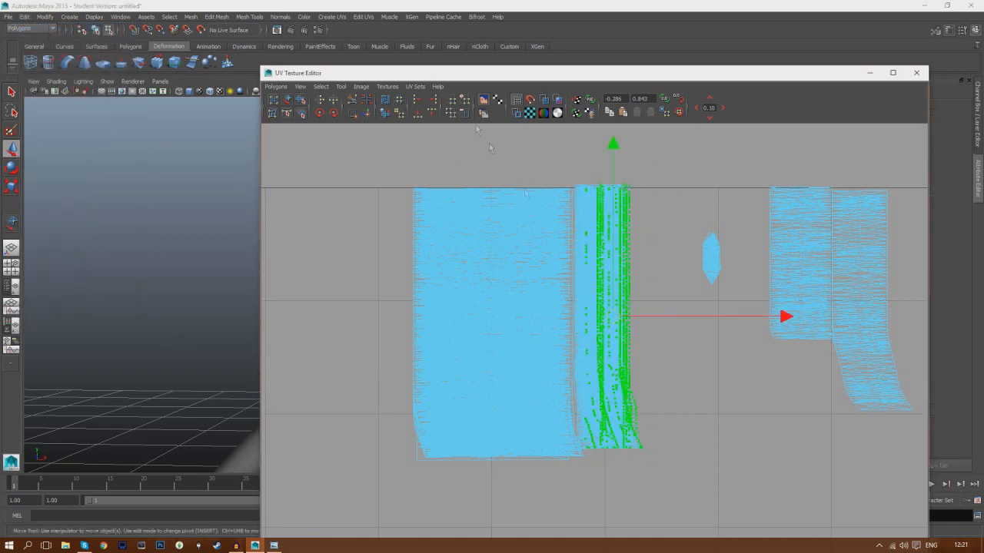
click(354, 99)
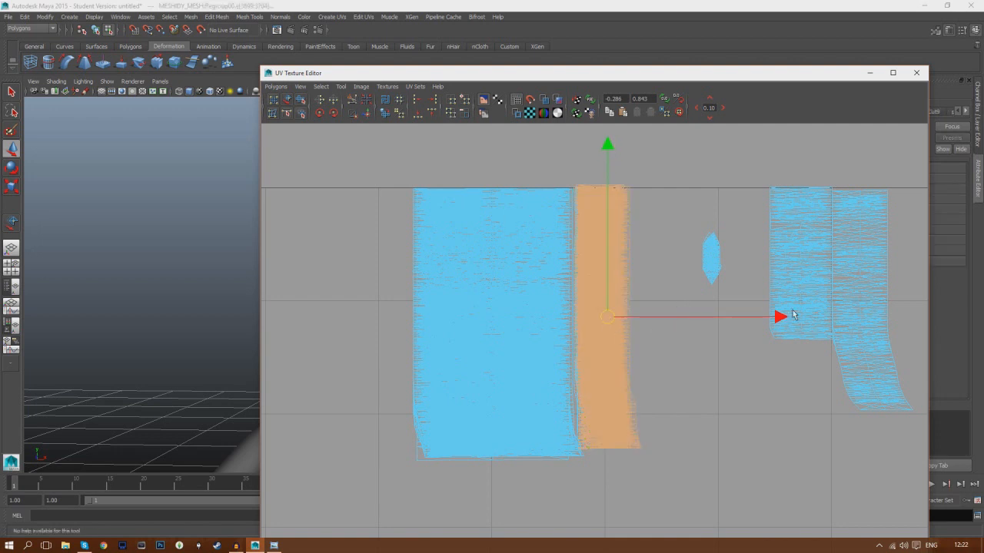
drag(780, 318, 801, 330)
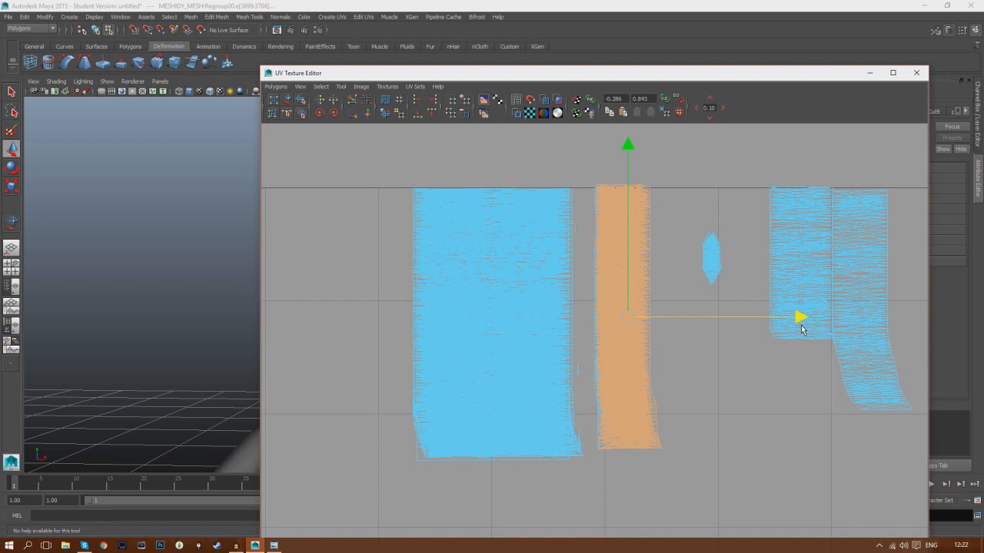
click(24, 16)
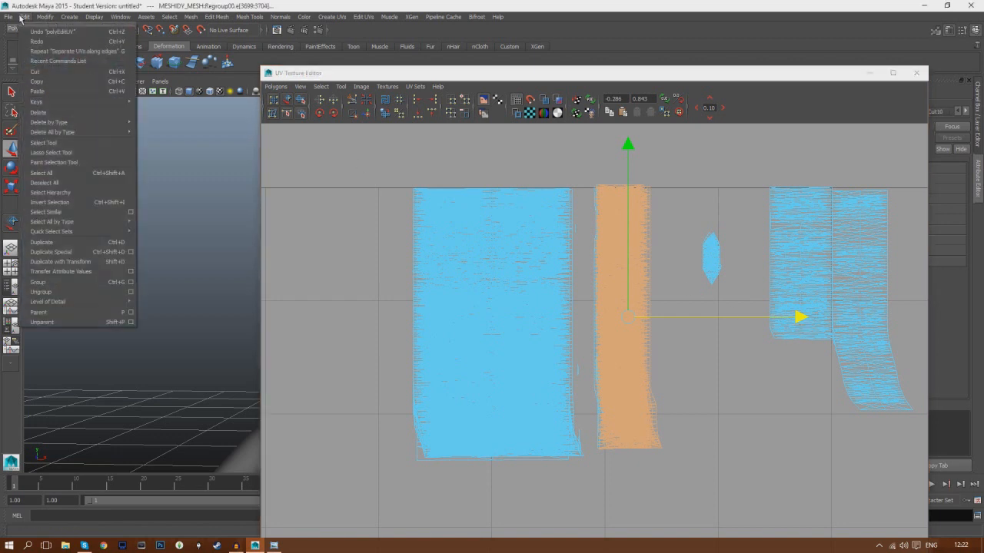
click(36, 32)
- Reselect the right-hand UVs of the narrow second strip, separate them along their edges, and shift the strip clear of the wide one
click(323, 205)
drag(384, 153, 619, 415)
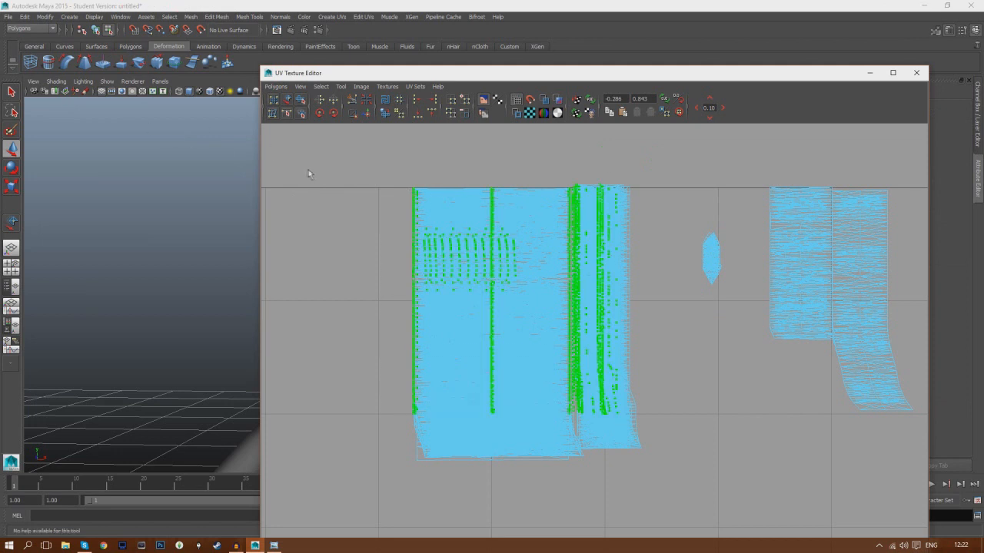
mouse_move(376, 159)
mouse_down()
mouse_move(624, 408)
mouse_move(667, 481)
mouse_up()
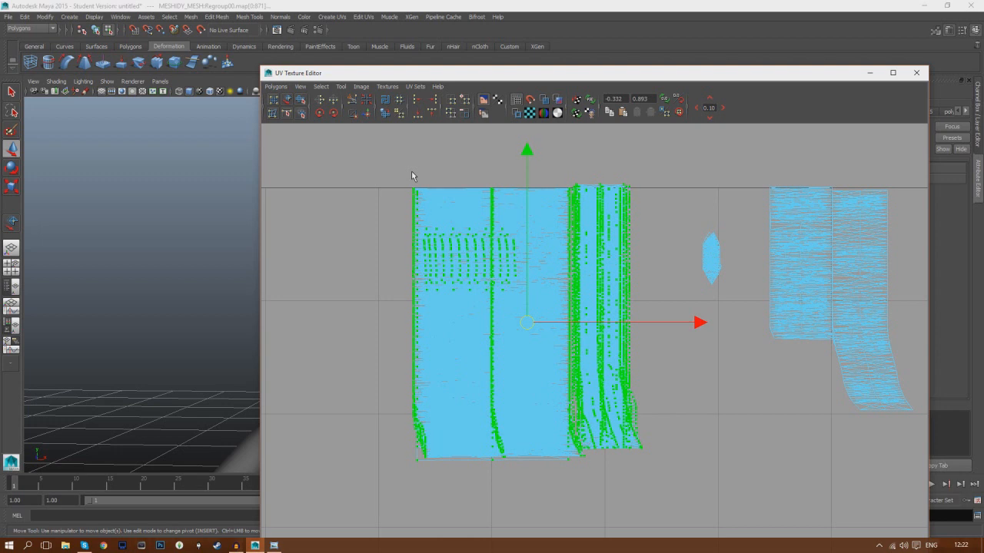
click(610, 193)
drag(661, 178, 584, 450)
key(w)
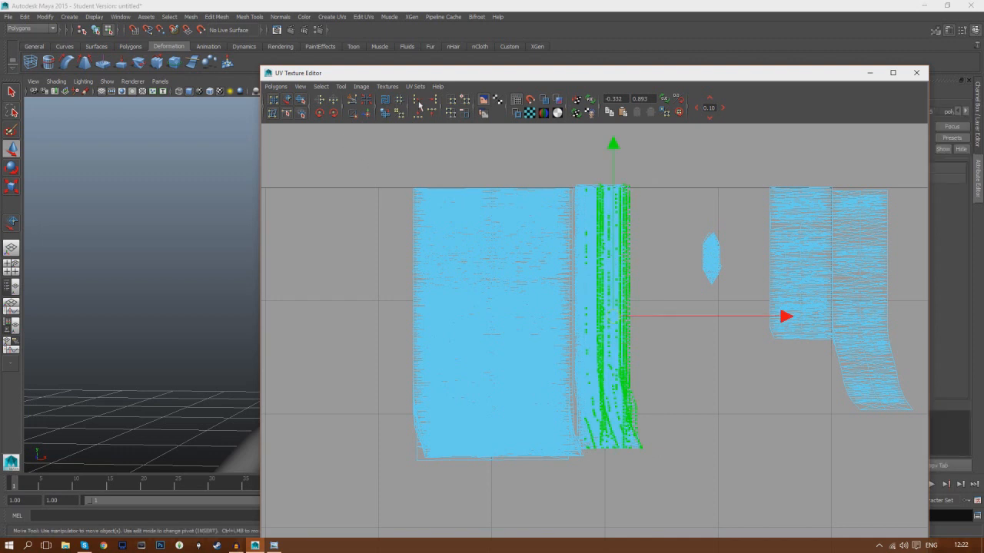
click(353, 100)
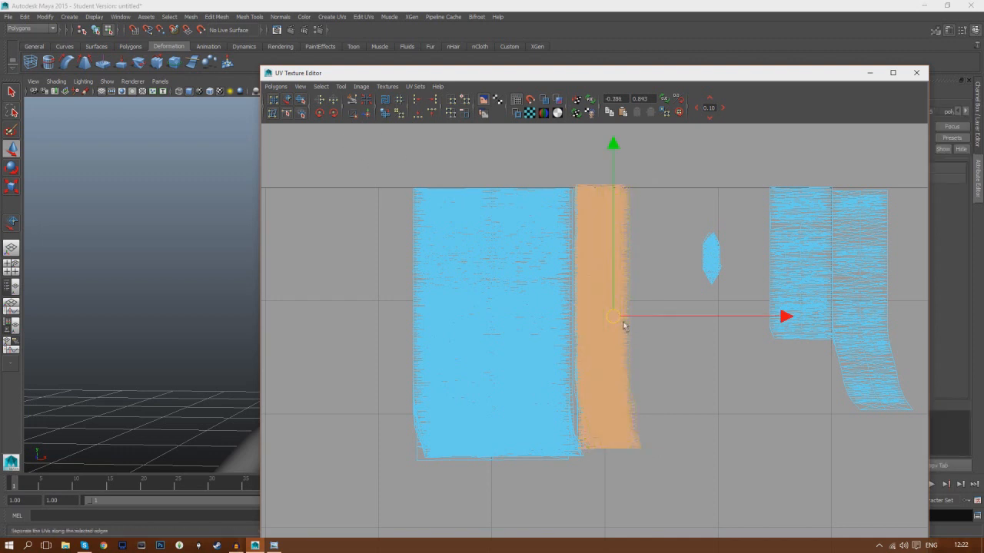
drag(780, 317, 825, 318)
- Move the separated narrow strip onto the upper end of the texture's second hair strand, beside the wide white block
scroll(607, 335, up, 3)
scroll(538, 308, up, 2)
alt+middle_drag(538, 308, 540, 215)
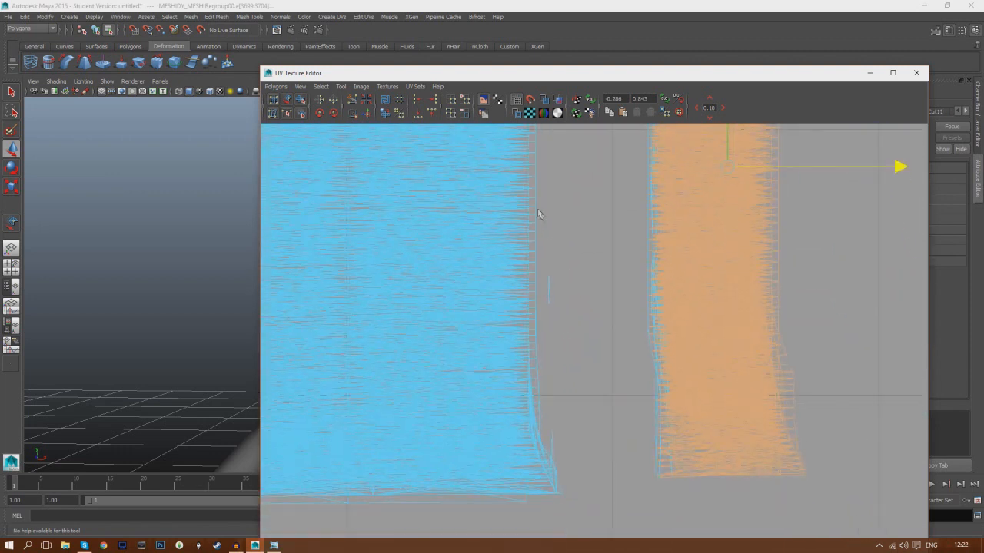
scroll(564, 272, down, 3)
scroll(572, 286, down, 2)
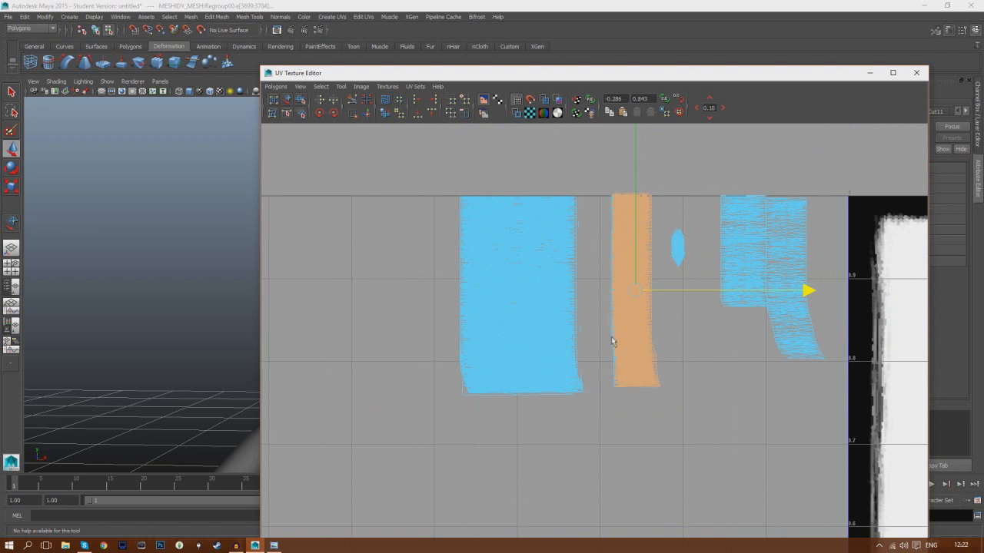
scroll(612, 338, down, 2)
alt+middle_drag(637, 395, 497, 380)
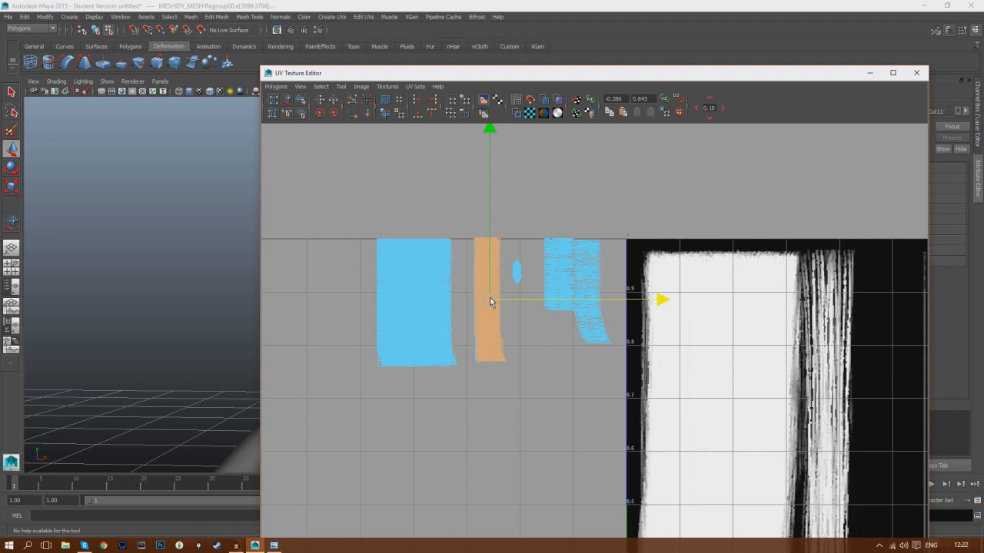
drag(491, 301, 762, 342)
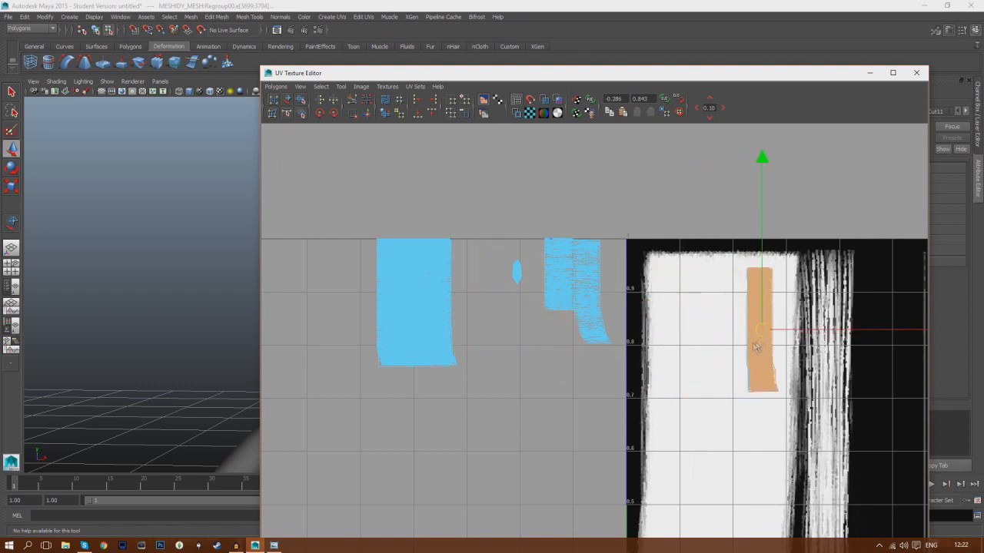
scroll(760, 384, down, 2)
mouse_move(760, 384)
alt+middle_down()
mouse_move(535, 334)
mouse_move(522, 355)
alt+middle_up()
mouse_move(455, 308)
mouse_down()
mouse_move(486, 306)
mouse_move(488, 295)
mouse_up()
alt+middle_drag(507, 335, 505, 346)
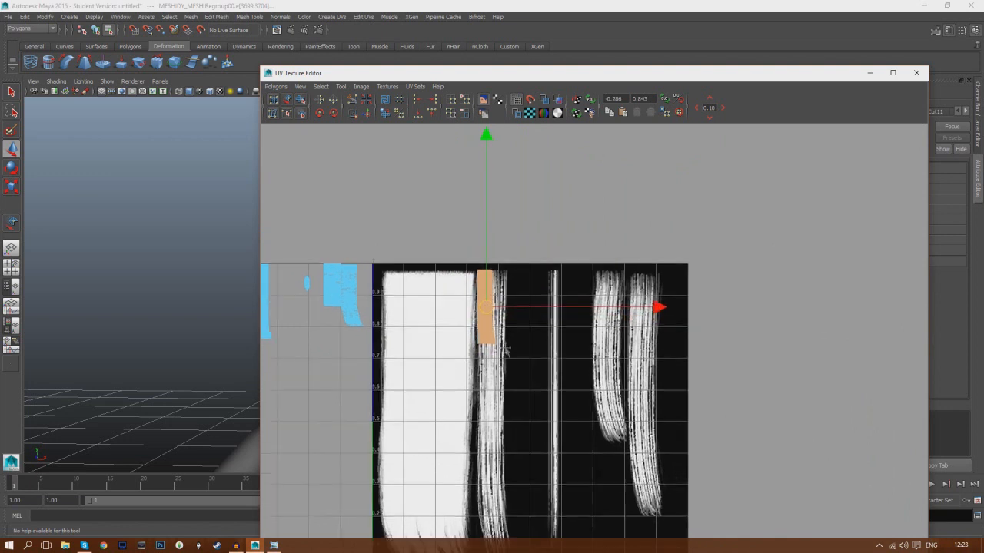
- Scale the narrow UV strip wider and much taller to suit the size of the texture's second strand
click(11, 186)
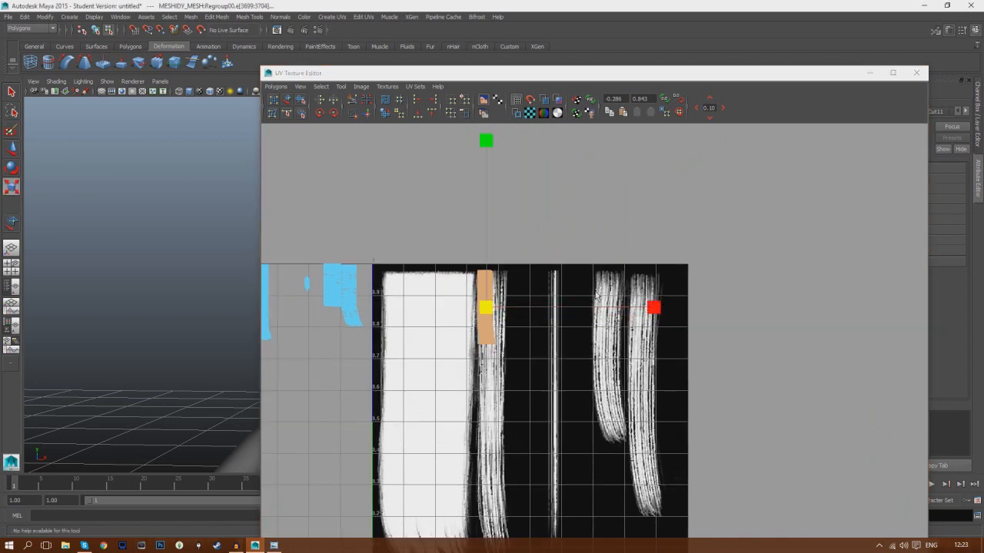
drag(653, 311, 859, 327)
drag(487, 147, 491, 12)
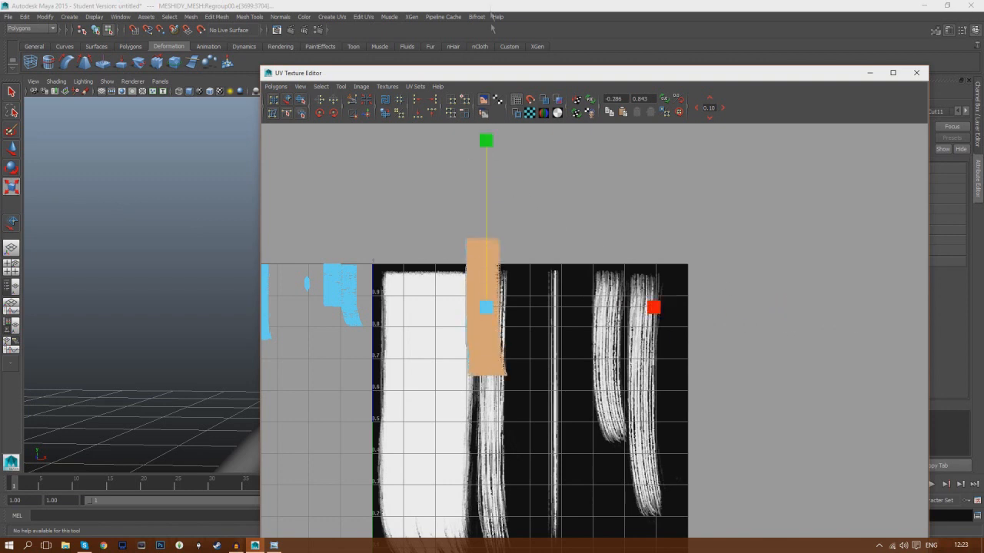
drag(488, 141, 496, 101)
drag(654, 310, 673, 308)
- Move the enlarged UV strip down over the texture's second strand, aligning its upper edge with the strand's upper end
click(13, 150)
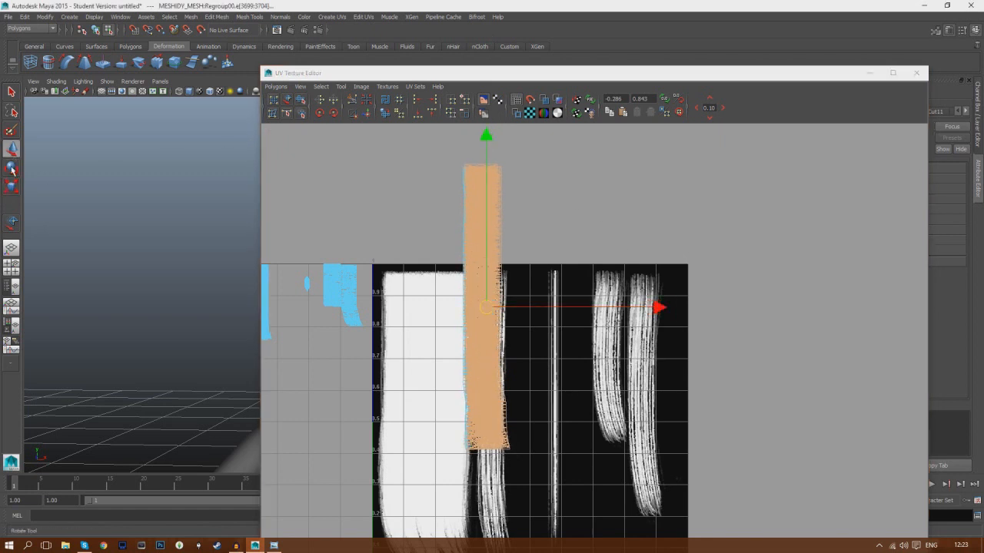
click(10, 169)
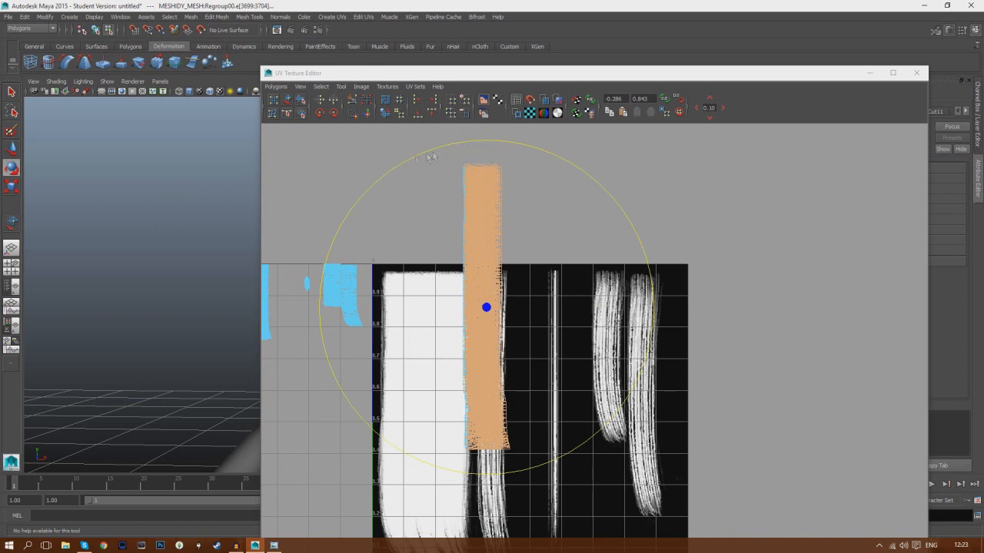
click(12, 186)
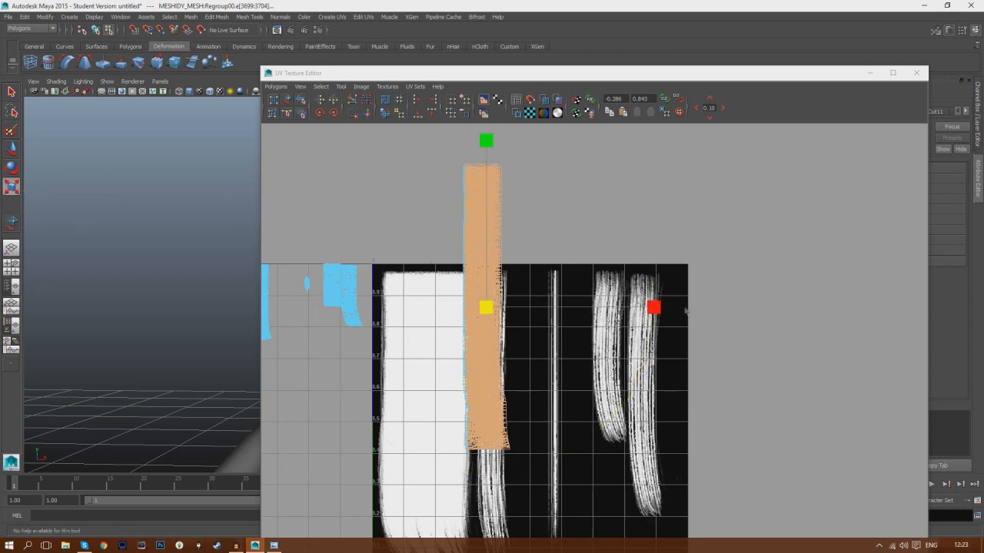
key(w)
drag(483, 322, 497, 414)
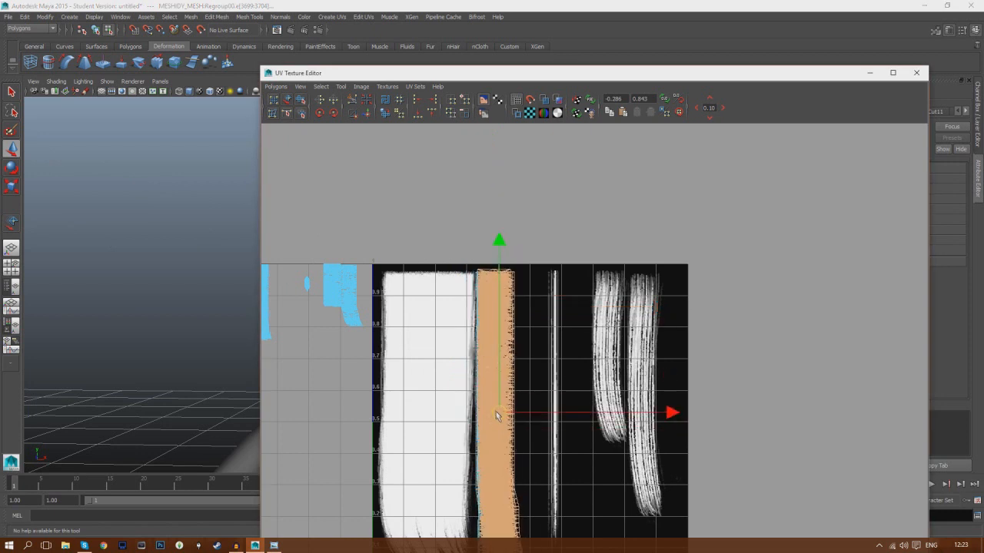
- Compare the narrow strand's UV shell with the reference layout image in Windows Photo Viewer, checking its edges and lower end in Maya's UV editor
click(273, 546)
scroll(355, 396, up, 5)
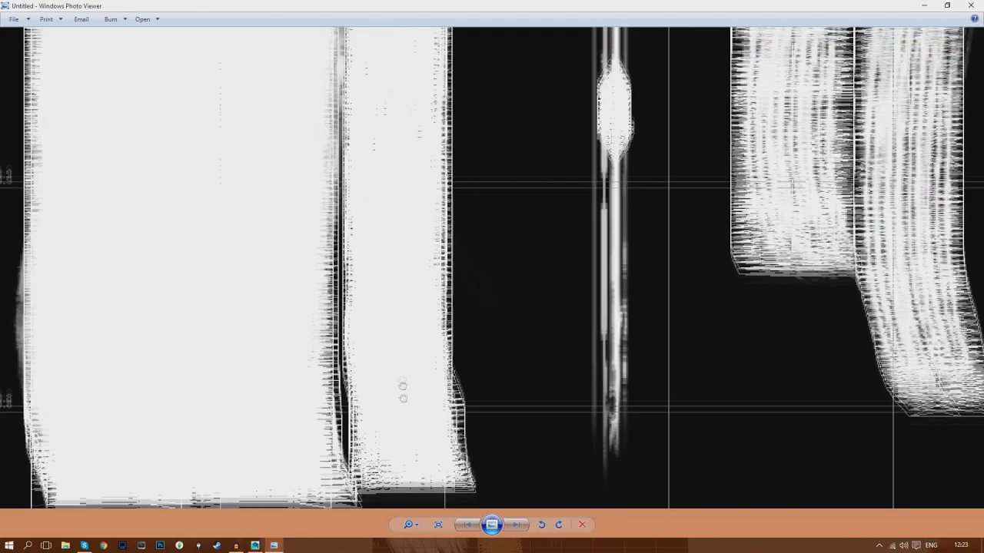
click(255, 546)
alt+drag(557, 382, 551, 349)
alt+middle_drag(551, 349, 555, 294)
scroll(532, 362, up, 2)
scroll(537, 360, up, 2)
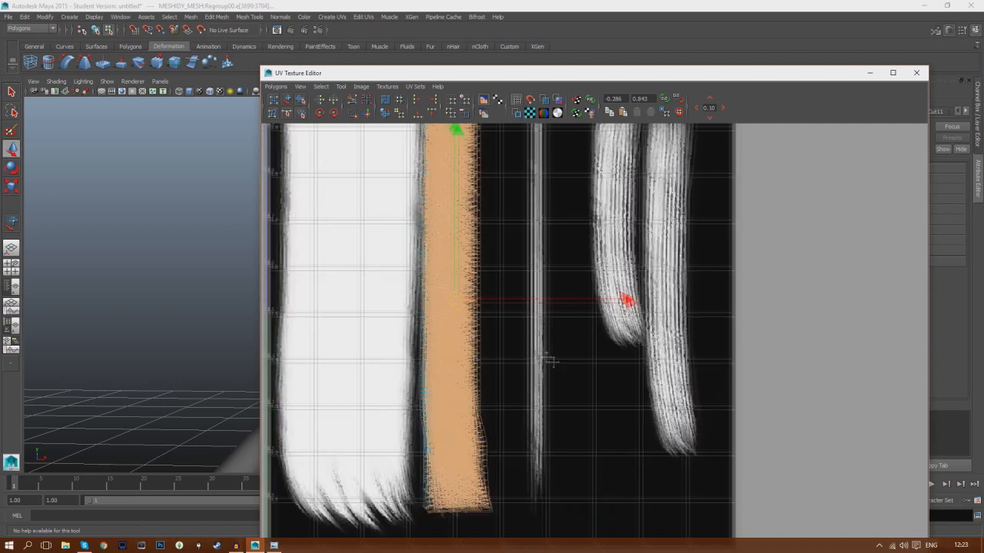
click(273, 546)
drag(523, 361, 506, 166)
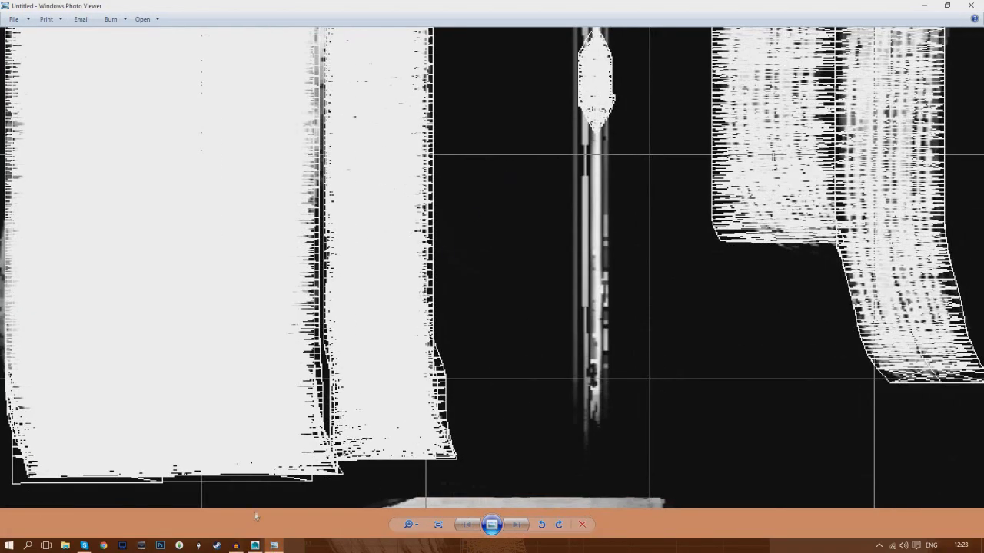
click(255, 546)
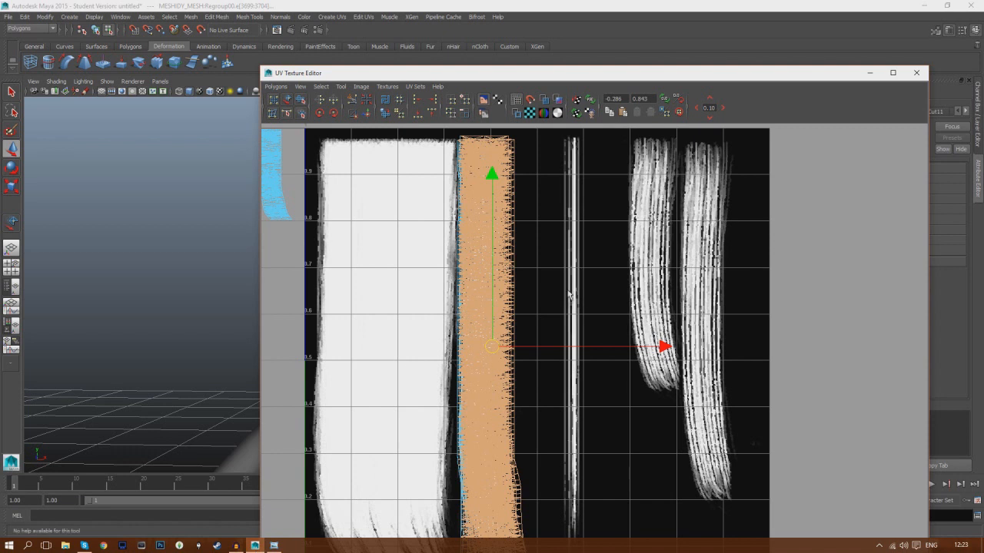
alt+middle_drag(589, 316, 569, 172)
scroll(548, 293, up, 1)
alt+middle_drag(546, 300, 567, 340)
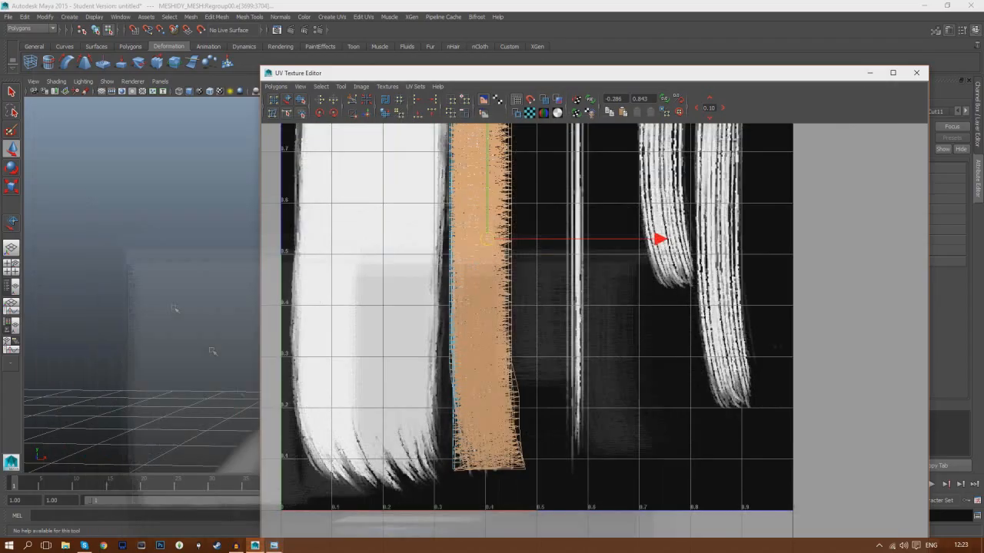
- Stretch the narrow UV shell slightly in height and shift it down to cover the second strand of the hair texture
click(14, 187)
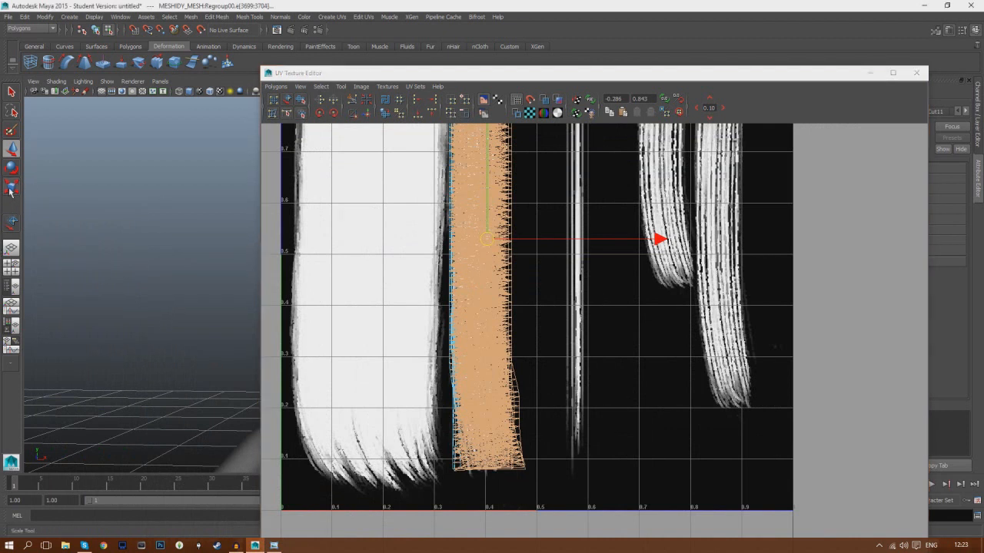
key(r)
alt+middle_drag(589, 208, 585, 295)
drag(490, 164, 490, 158)
alt+drag(191, 176, 254, 231)
alt+middle_drag(389, 229, 389, 294)
key(w)
drag(483, 224, 483, 230)
alt+middle_drag(552, 285, 544, 129)
alt+middle_drag(541, 274, 538, 272)
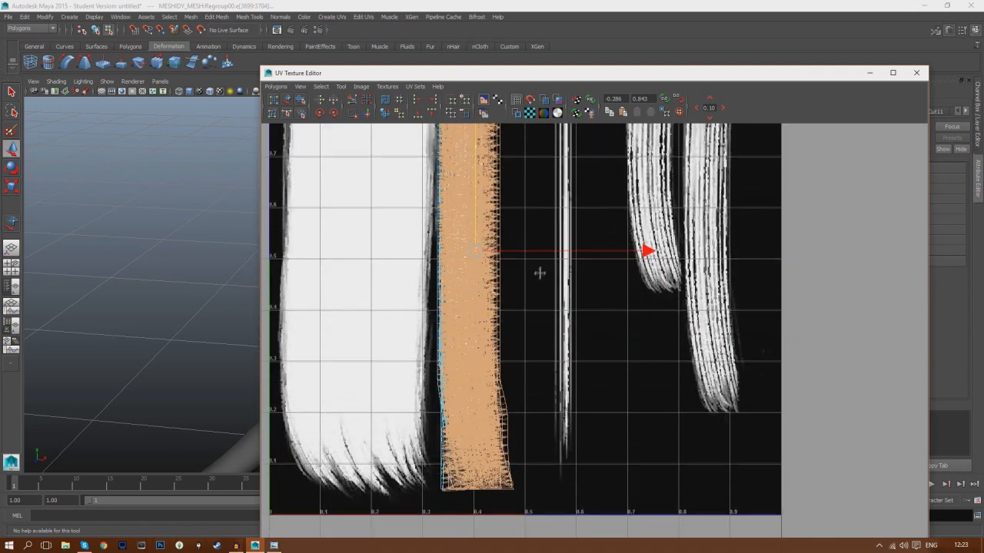
- Move the wide UV shell from outside the texture onto the upper part of the wide white strand, then clear the selection
alt+middle_drag(536, 365, 568, 425)
alt+middle_drag(568, 270, 582, 369)
alt+middle_drag(570, 303, 628, 333)
alt+middle_drag(375, 294, 460, 234)
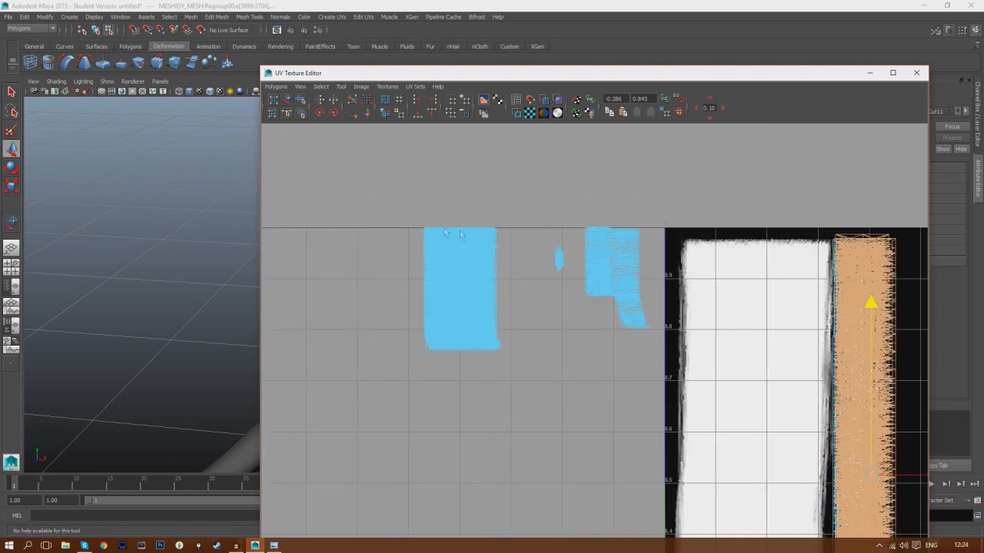
drag(466, 334, 511, 389)
alt+middle_drag(513, 389, 400, 294)
scroll(400, 306, down, 2)
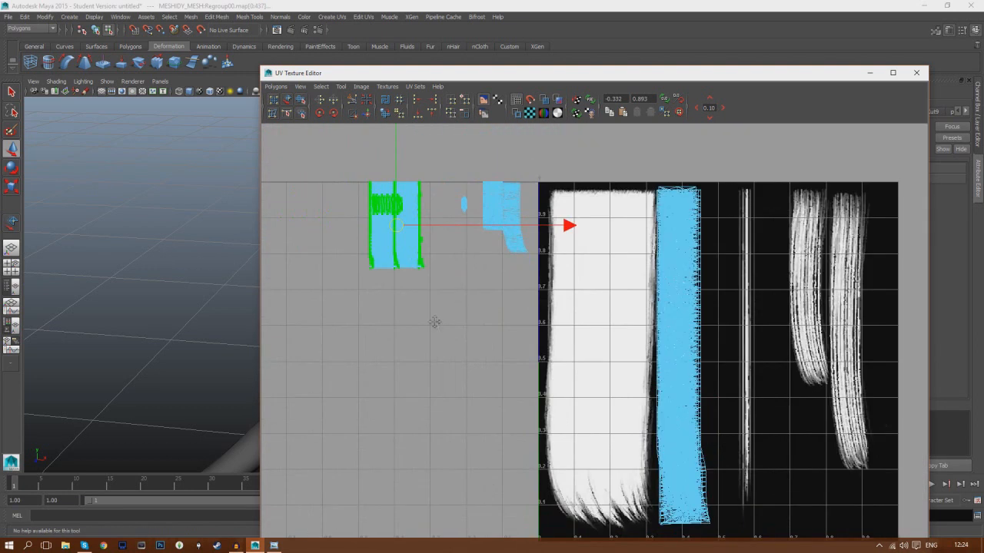
alt+middle_drag(435, 322, 406, 316)
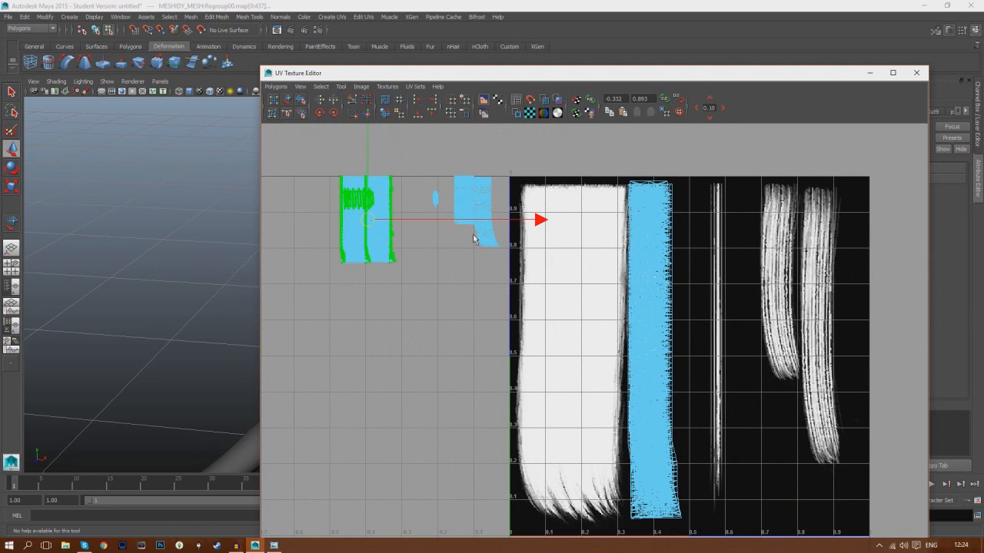
key(shift+z)
key(shift+z)
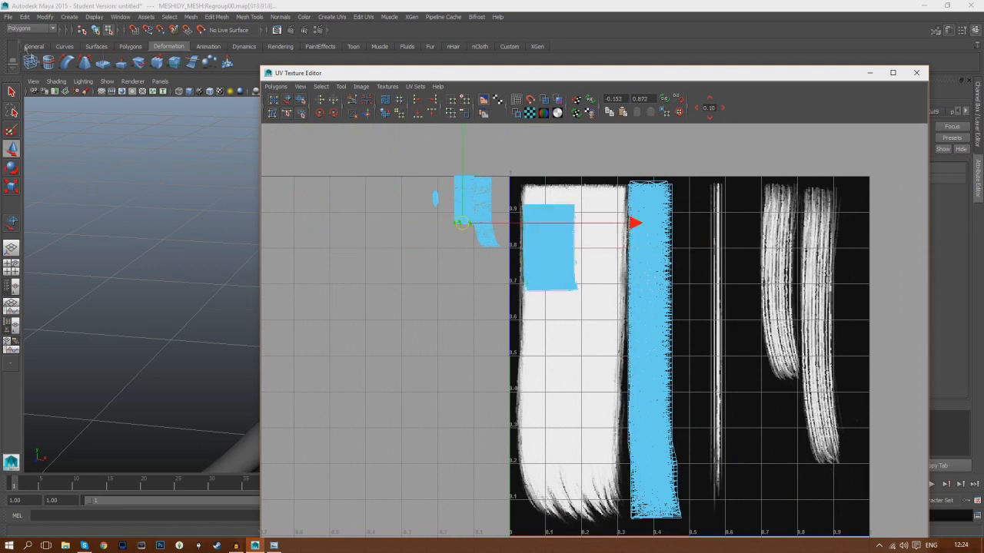
click(27, 19)
click(36, 33)
click(382, 256)
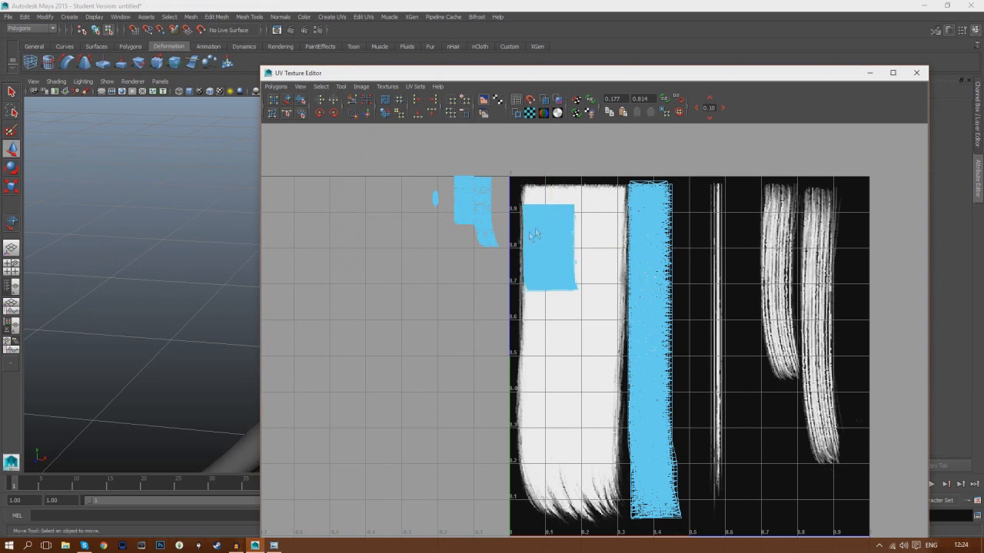
- Select the wide UV shell and scale it up in width and height to approach the size of the wide white strand
drag(514, 202, 583, 302)
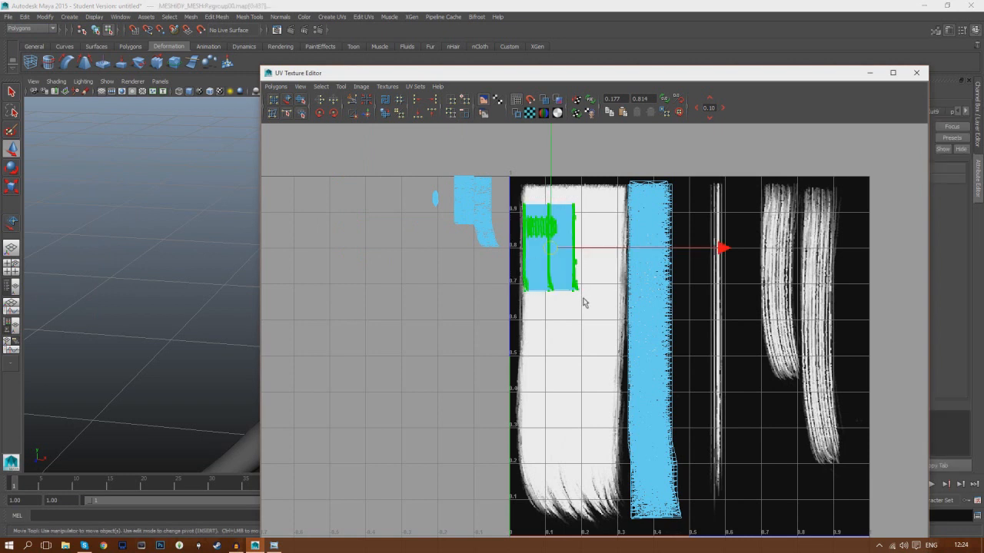
alt+middle_drag(578, 313, 510, 353)
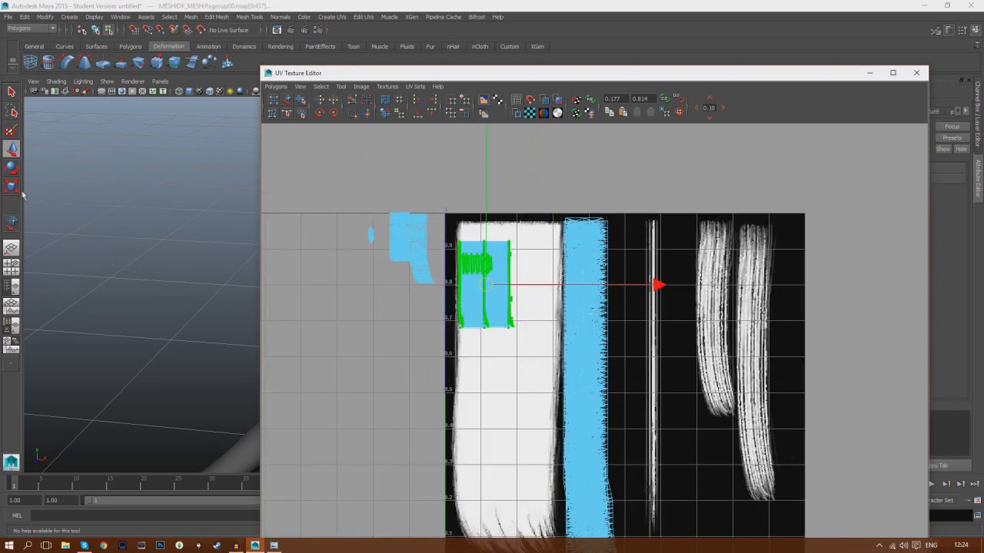
click(11, 186)
drag(650, 285, 758, 279)
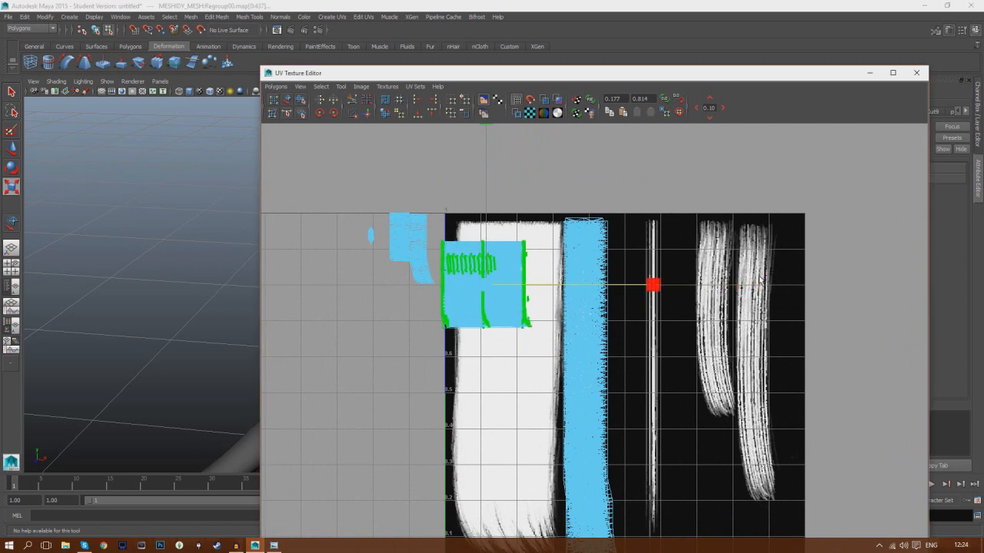
alt+middle_drag(509, 139, 458, 207)
drag(437, 188, 434, 61)
drag(440, 185, 440, 86)
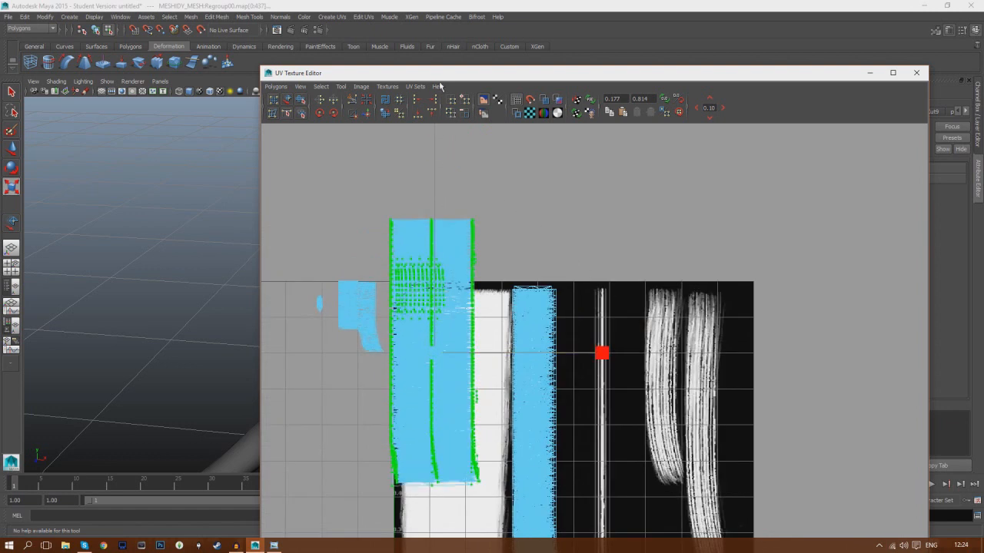
drag(605, 353, 628, 353)
drag(435, 186, 434, 165)
drag(605, 355, 621, 352)
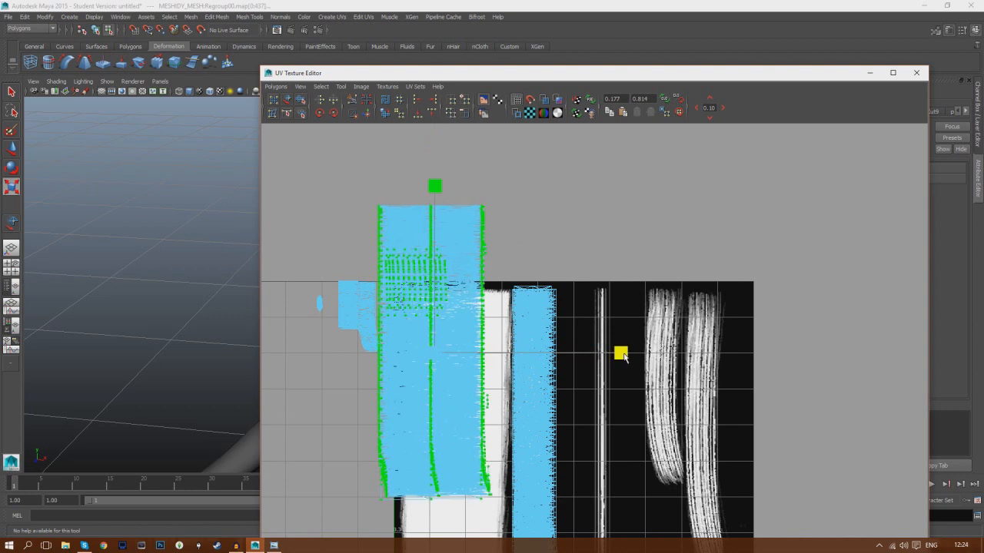
- Move the enlarged UV shell over the wide white strand, aligning its upper edge and sides with the texture
click(65, 187)
drag(436, 355, 461, 436)
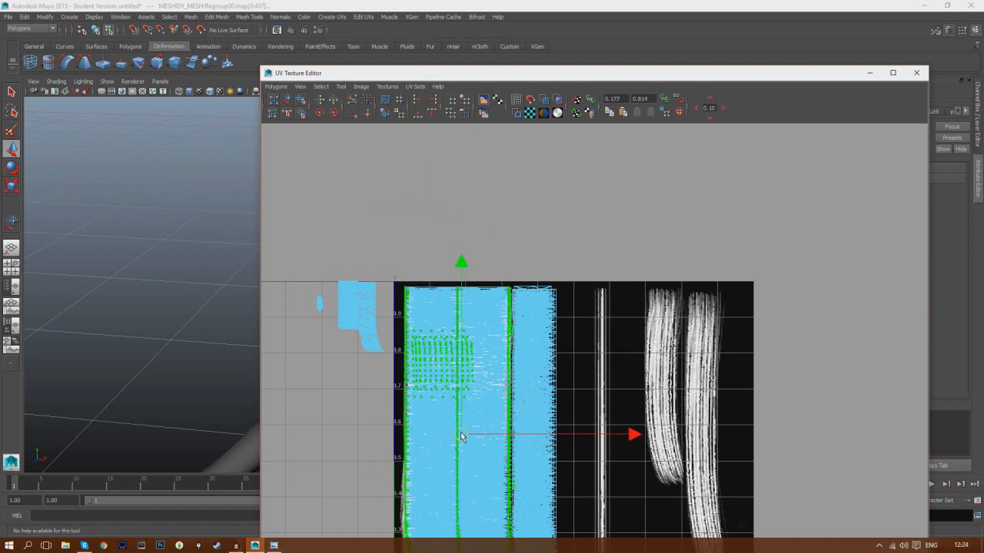
drag(461, 436, 463, 437)
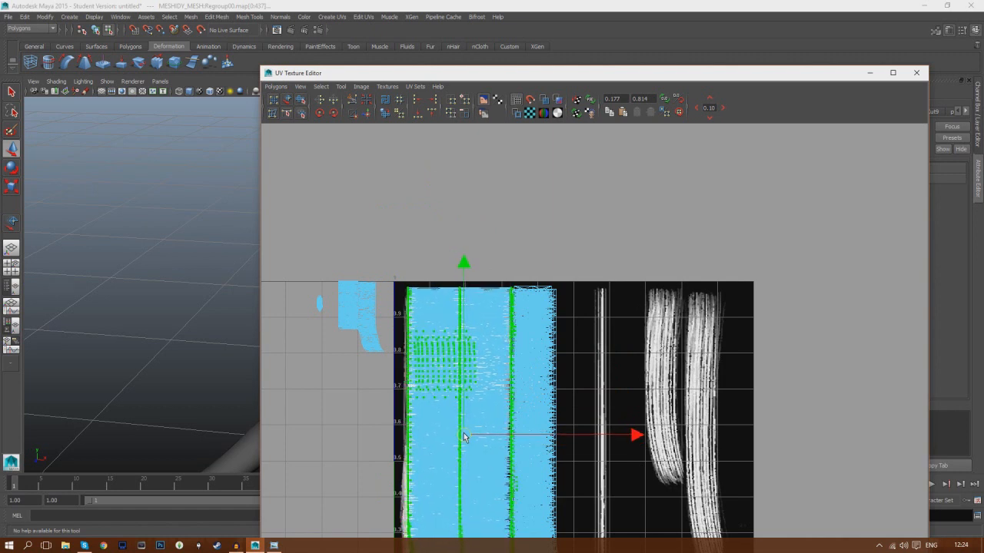
alt+middle_drag(464, 438, 450, 258)
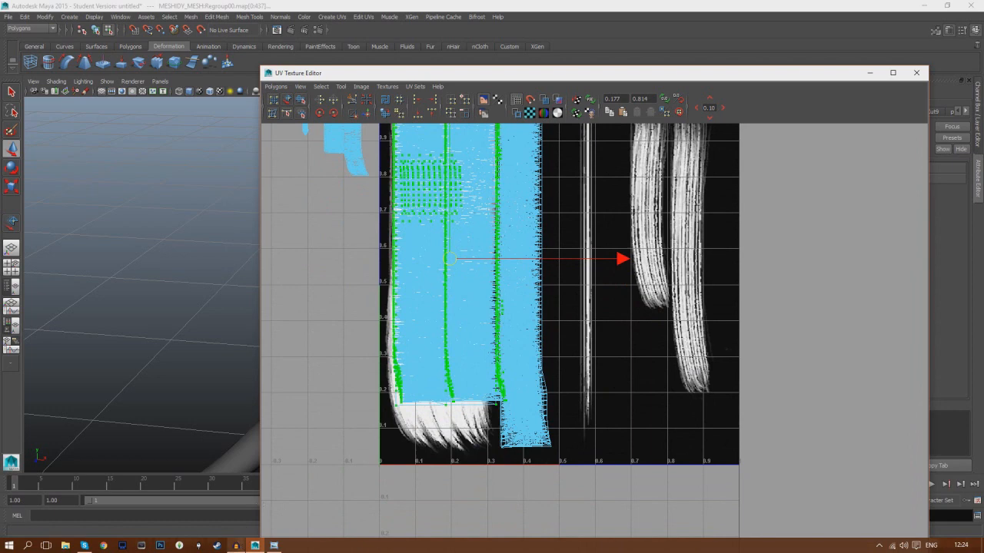
- Check the reference layout image, then fine-tune the wide UV shell's width, height and position over the white strand
click(274, 546)
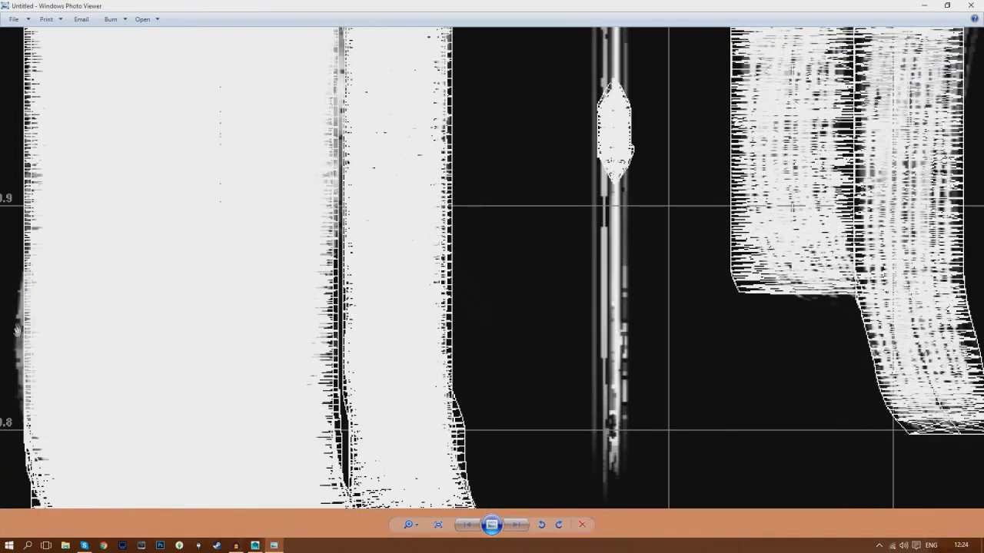
click(255, 545)
alt+drag(531, 352, 617, 426)
alt+middle_drag(617, 425, 633, 497)
scroll(637, 303, down, 1)
click(11, 186)
drag(648, 378, 648, 369)
drag(470, 215, 470, 220)
click(11, 149)
drag(464, 381, 469, 406)
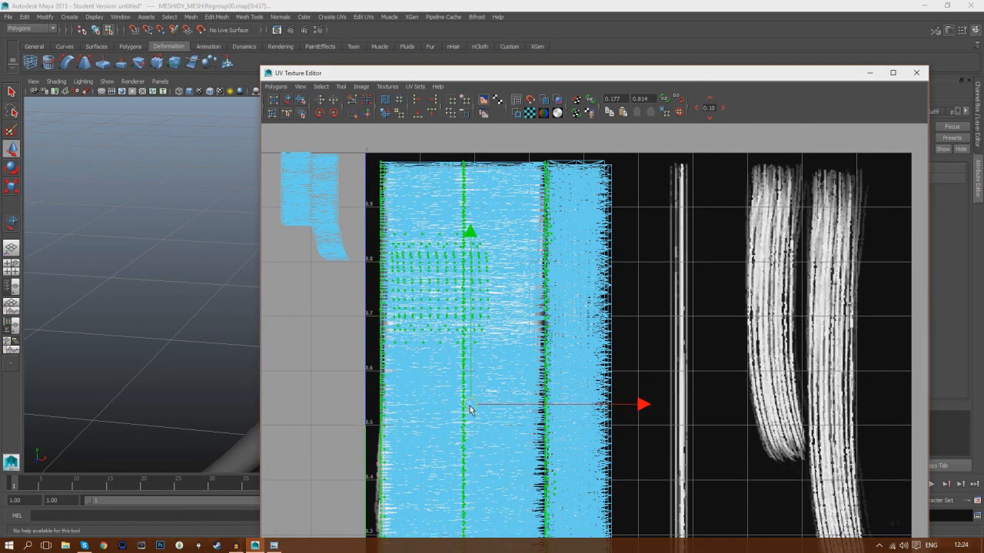
- Stretch the wide UV shell further in height and move it down so its upper edge lines up with the strand's start
alt+middle_drag(569, 478, 565, 372)
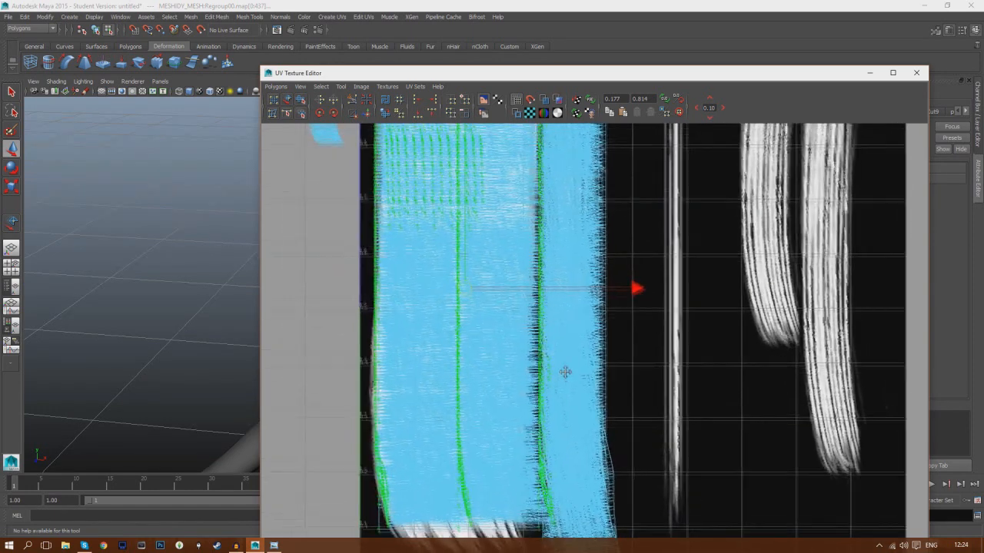
scroll(565, 372, down, 3)
key(r)
drag(486, 243, 486, 231)
click(655, 410)
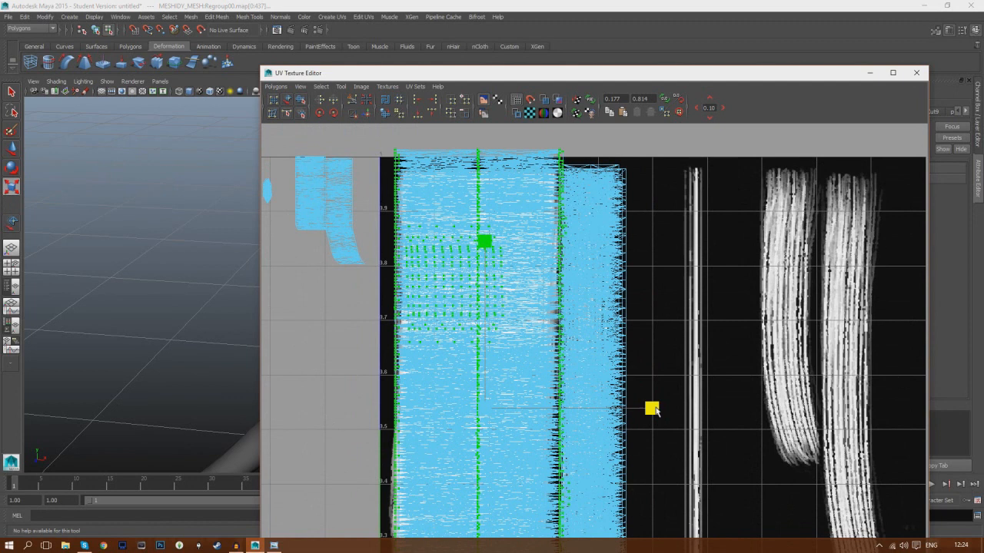
key(w)
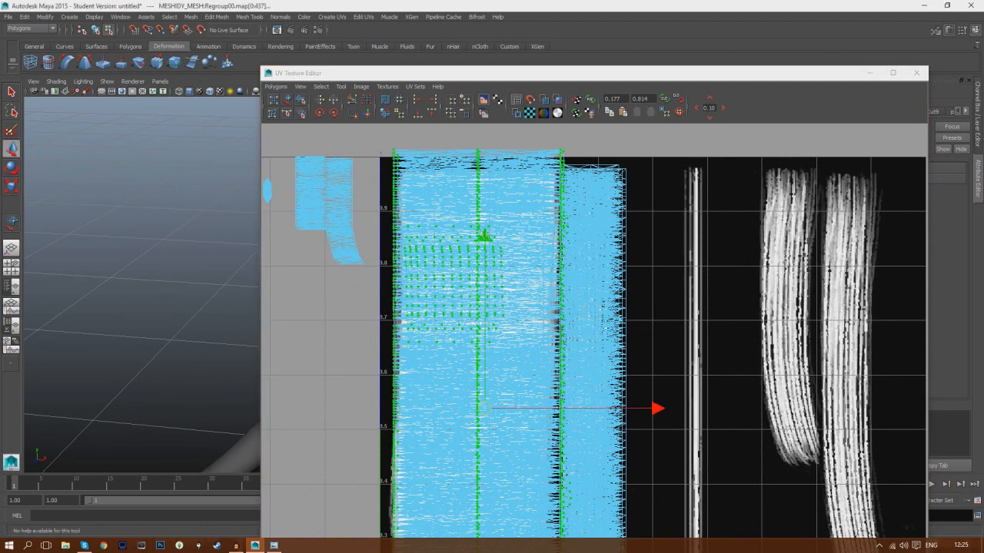
drag(483, 239, 484, 256)
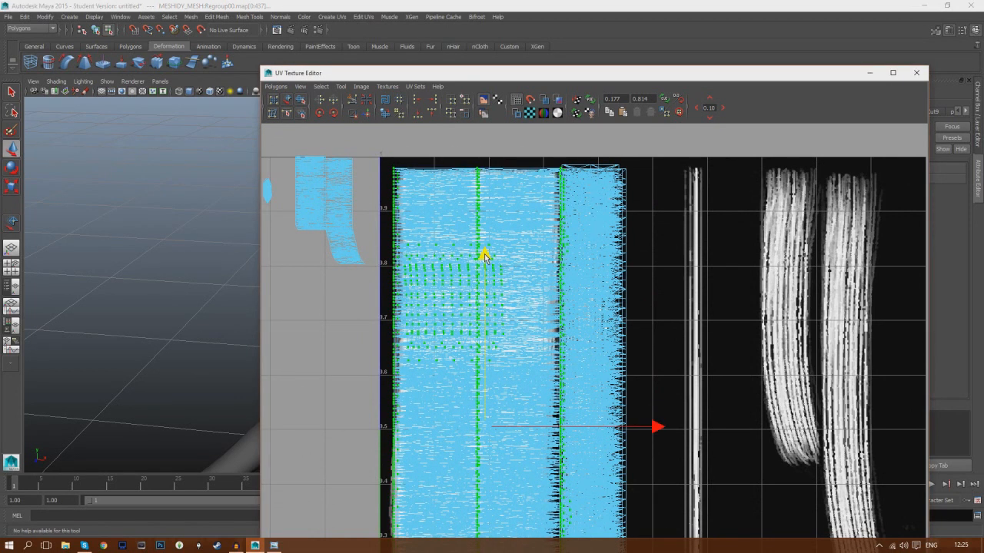
alt+middle_drag(631, 324, 600, 151)
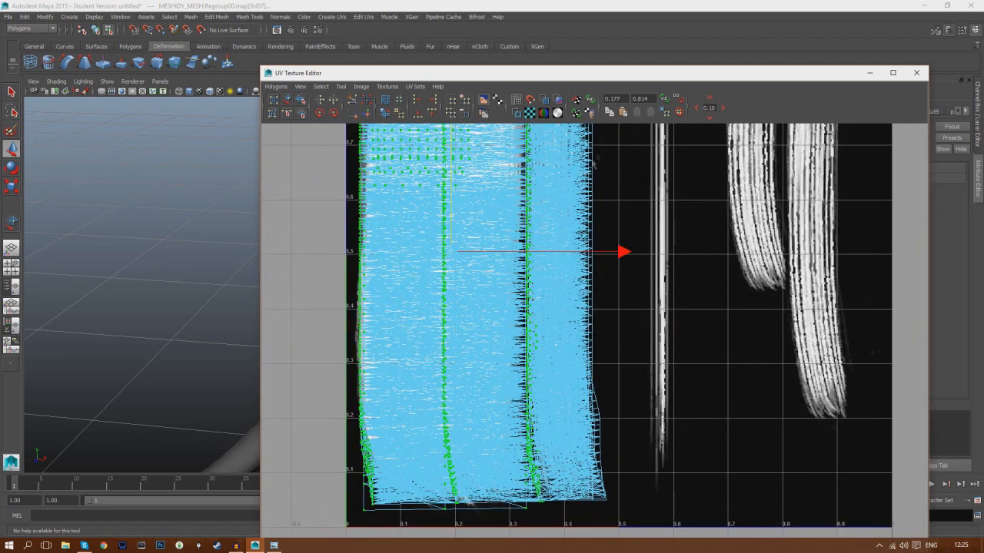
- Recheck the reference layout image, nudge the wide UV shell slightly downward over its strand, and clear the selection
click(273, 545)
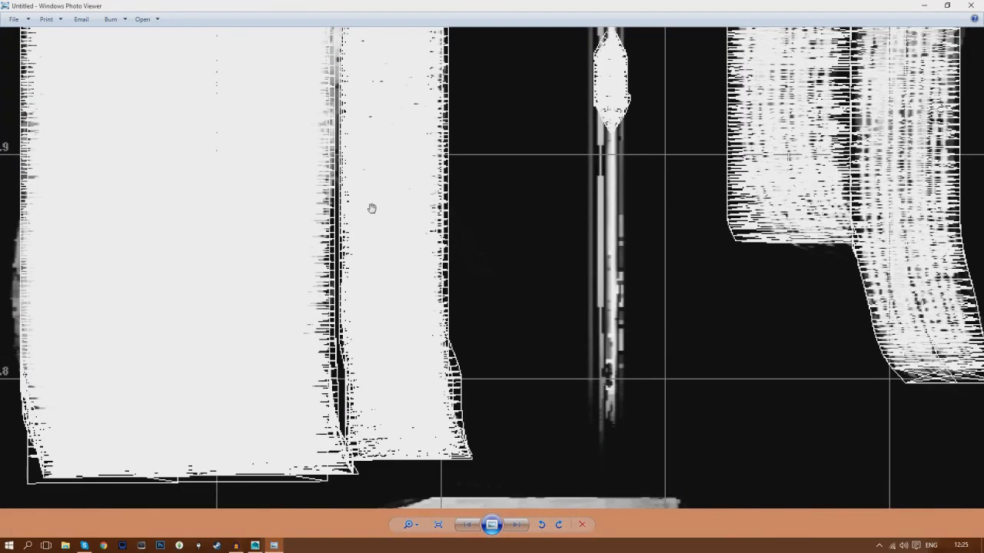
click(275, 546)
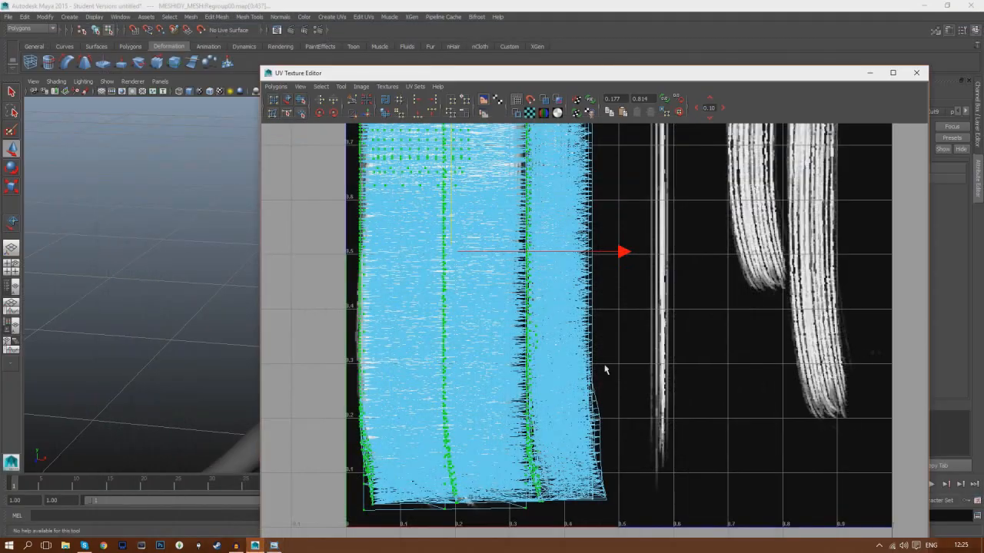
alt+middle_drag(605, 366, 607, 451)
alt+middle_drag(602, 391, 605, 453)
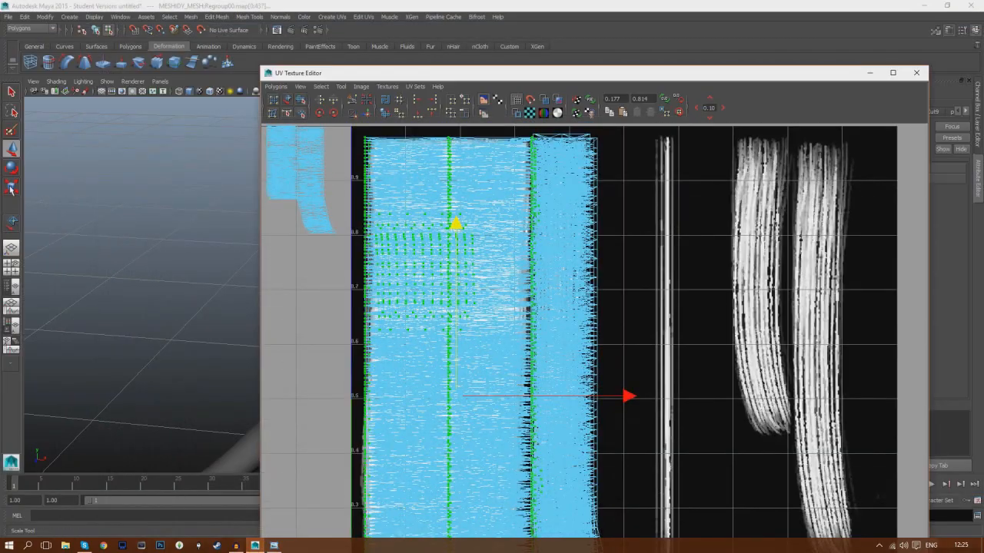
click(12, 189)
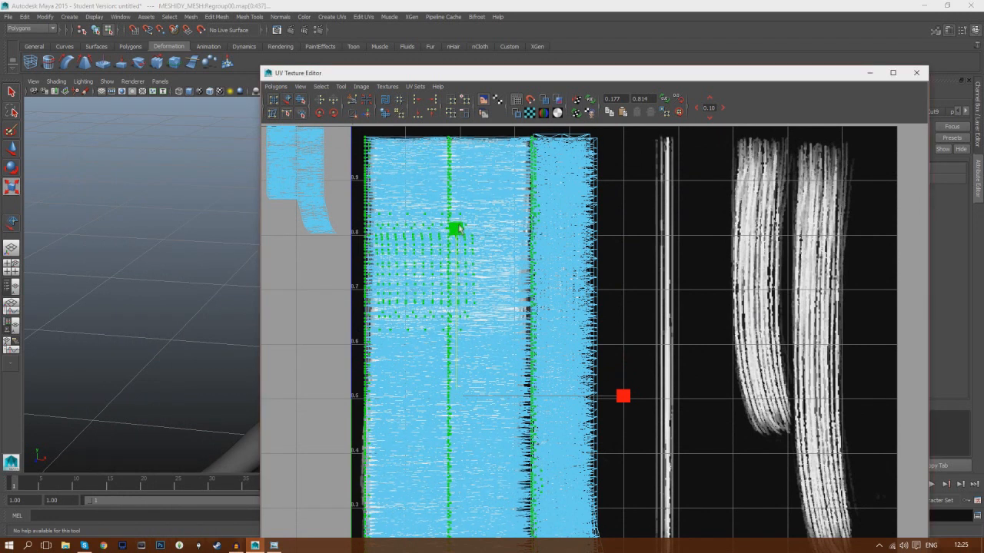
key(w)
drag(455, 224, 451, 231)
alt+middle_drag(588, 303, 569, 185)
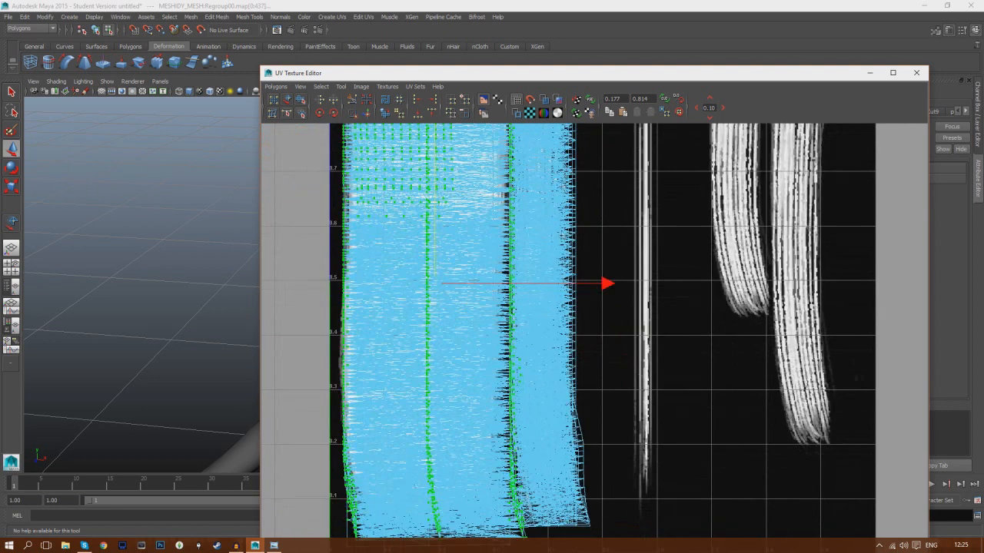
alt+middle_drag(560, 377, 566, 354)
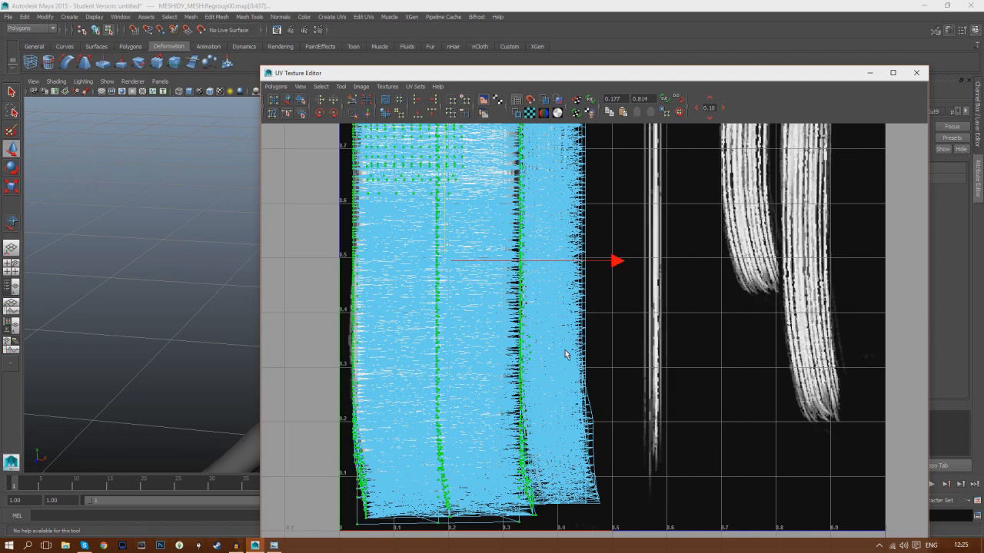
click(275, 545)
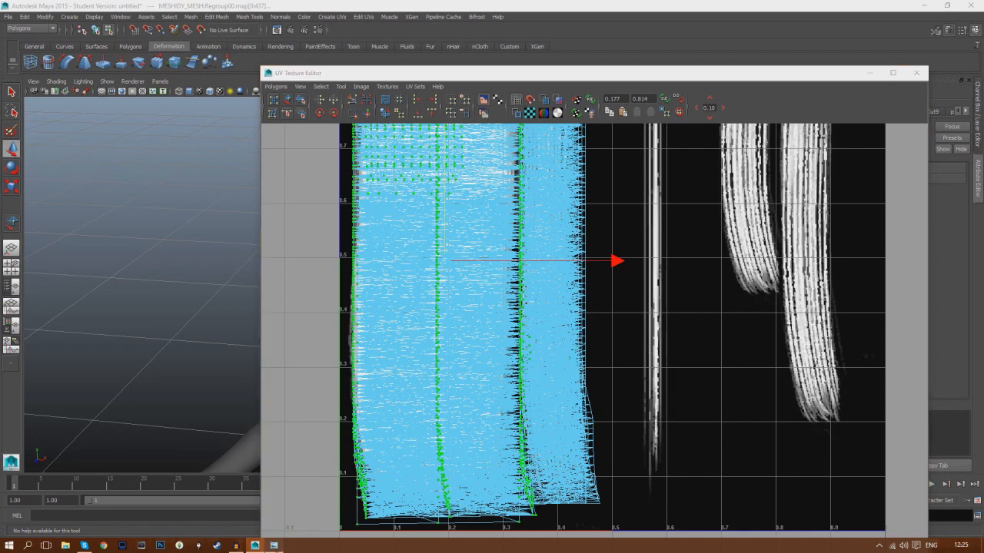
click(275, 545)
click(592, 358)
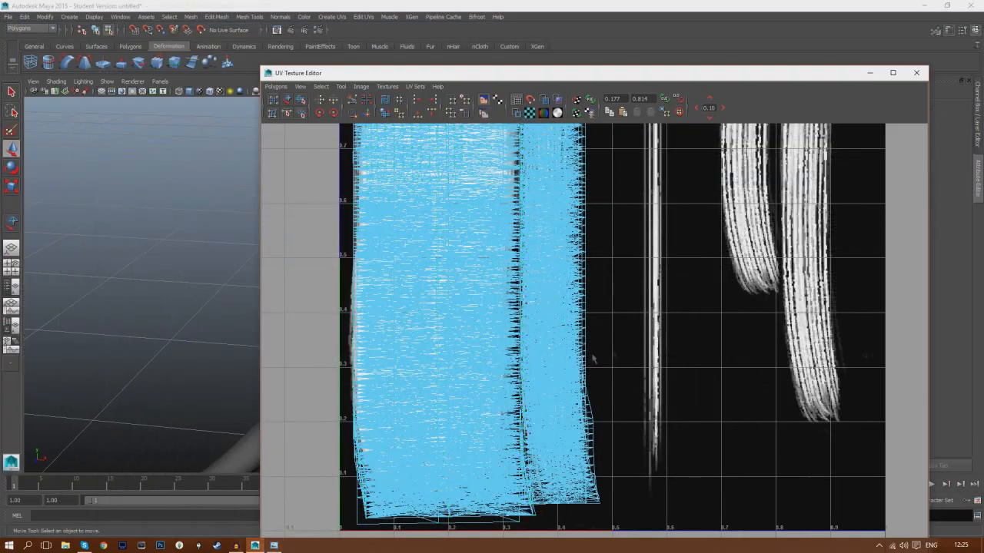
- Select all UVs of the small pointed shell lying outside the texture's upper-left corner
alt+middle_drag(343, 288, 359, 341)
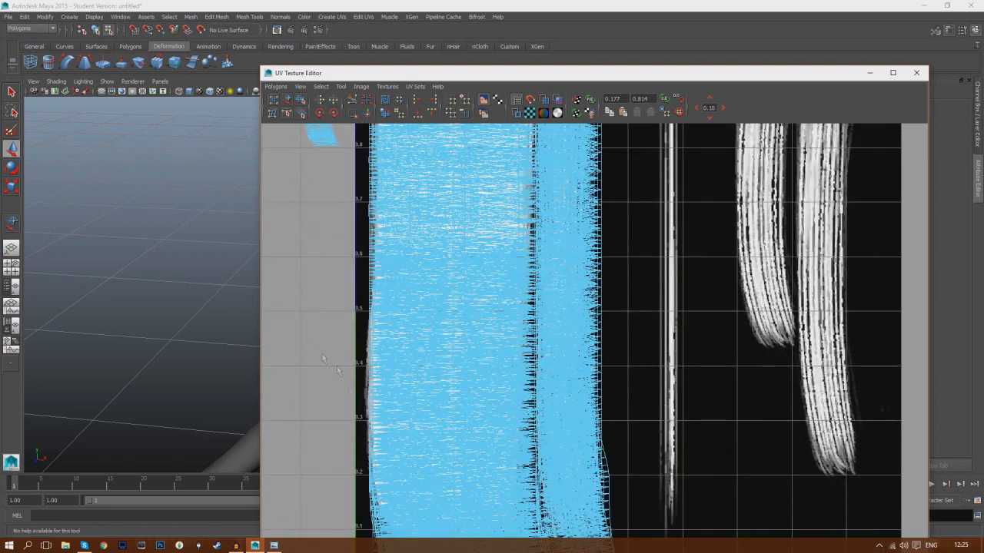
alt+middle_drag(280, 269, 460, 408)
alt+middle_drag(404, 294, 485, 491)
scroll(417, 336, up, 3)
alt+middle_drag(403, 422, 483, 419)
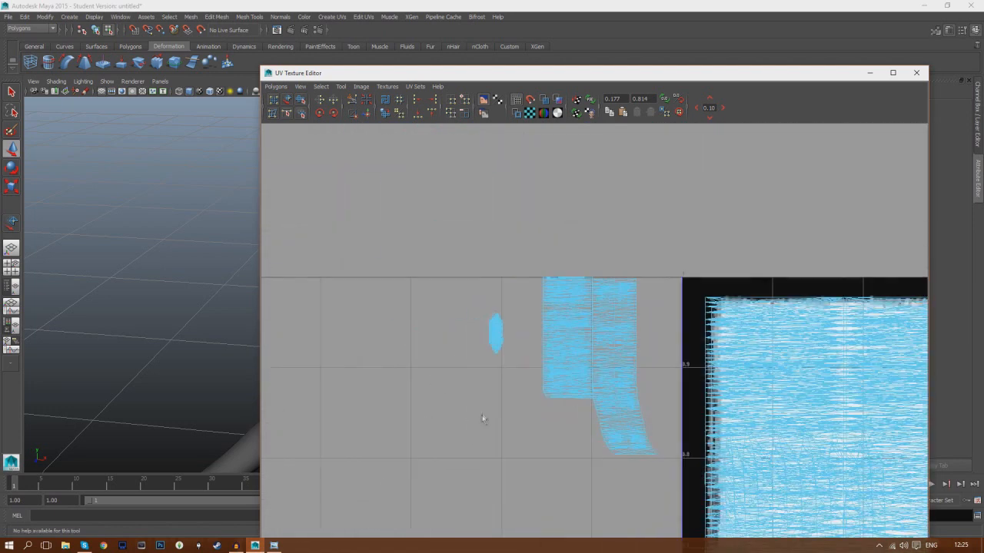
scroll(482, 418, up, 4)
alt+middle_drag(422, 353, 558, 347)
scroll(554, 346, up, 2)
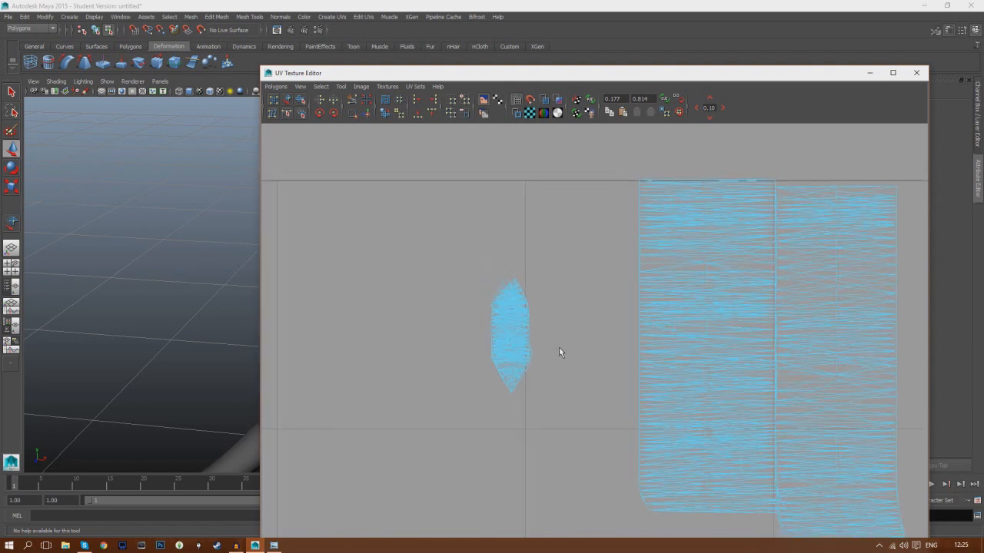
drag(433, 246, 550, 435)
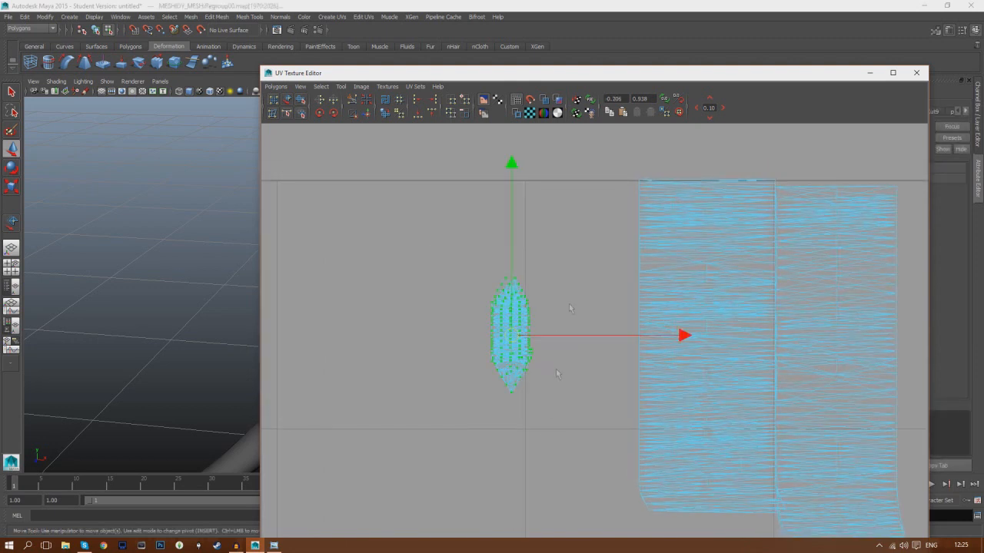
- Move the small pointed UV shell across the texture so it sits beside the thin strand
drag(604, 77, 606, 48)
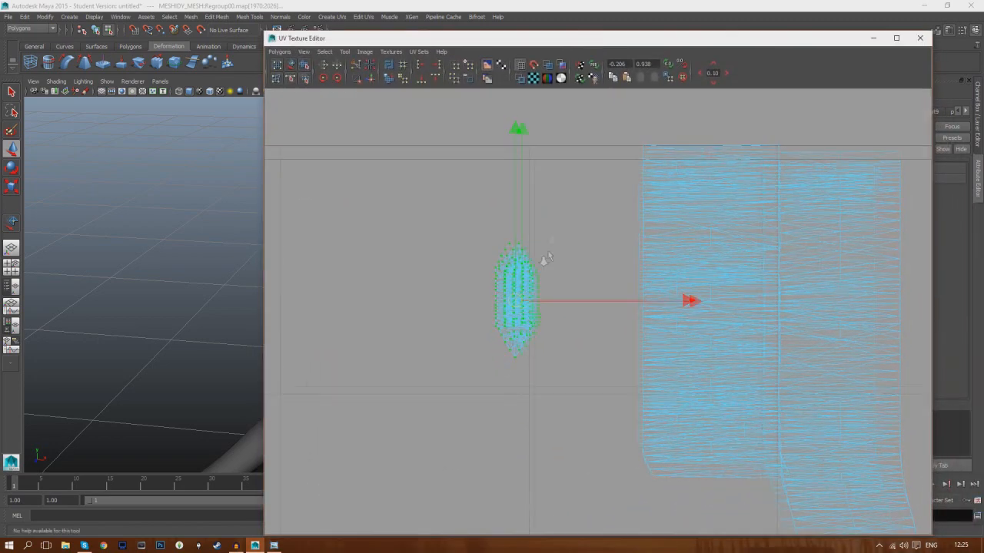
scroll(545, 259, down, 5)
alt+middle_drag(539, 383, 411, 380)
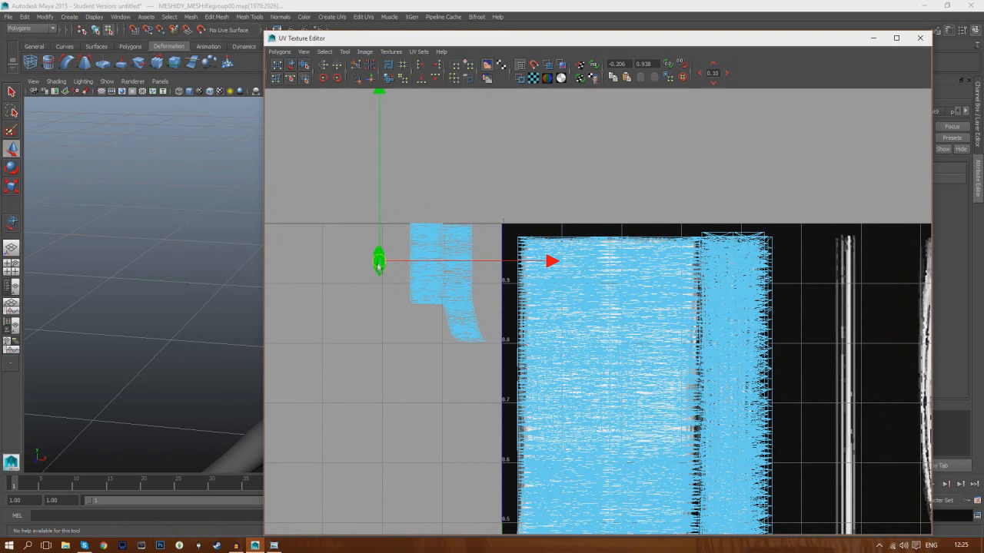
drag(822, 315, 834, 316)
alt+middle_drag(839, 412, 602, 390)
scroll(613, 363, down, 2)
- Check the reference layout image, then enlarge the pointed UV shell in width and height beside the thin strand
click(274, 546)
drag(602, 163, 564, 269)
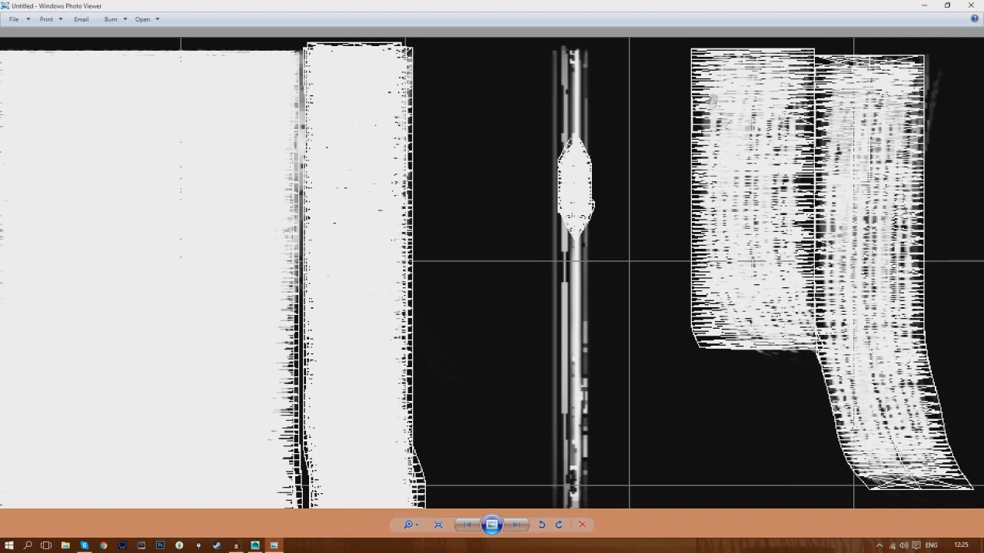
click(258, 547)
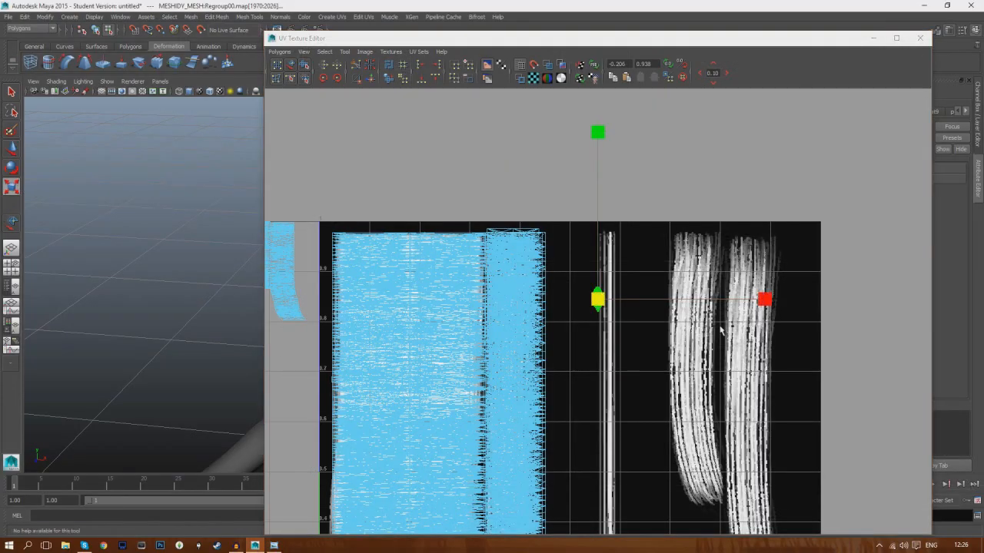
drag(767, 301, 909, 302)
drag(601, 138, 604, 6)
drag(598, 138, 604, 55)
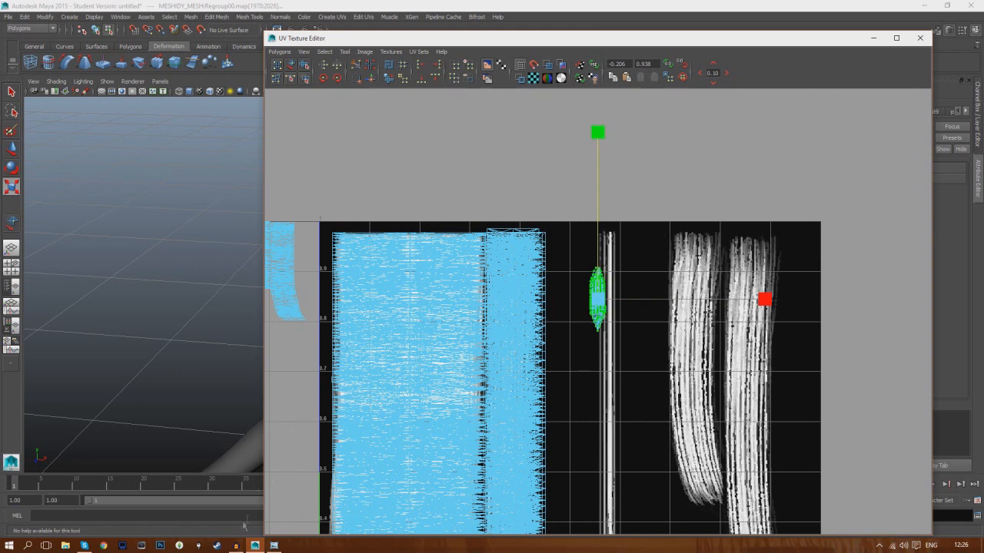
click(274, 546)
key(alt+Tab)
drag(597, 134, 598, 157)
- Move the pointed UV shell onto the upper part of the thin strand, centring it across the strand's width
click(14, 152)
click(14, 153)
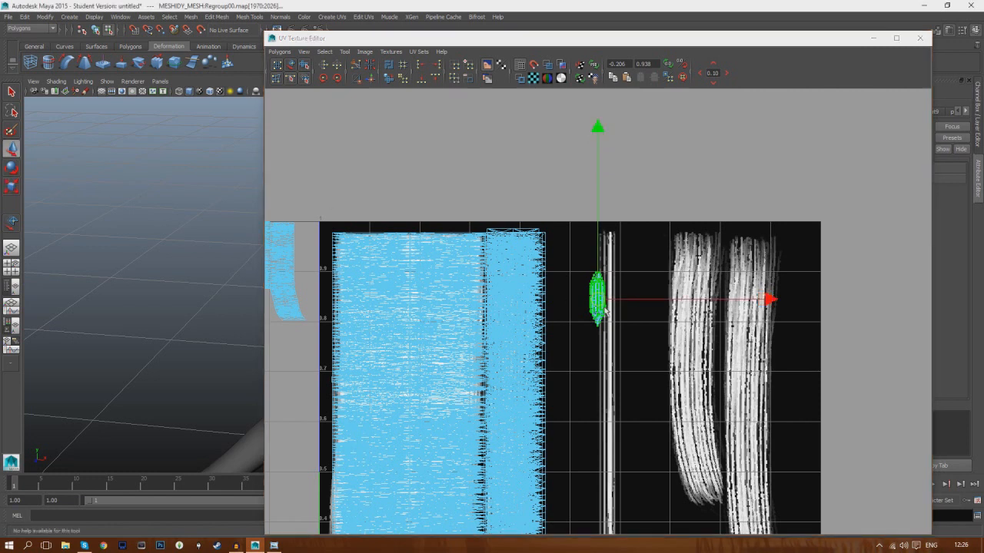
drag(592, 305, 609, 322)
scroll(635, 370, up, 6)
alt+middle_drag(637, 373, 538, 391)
scroll(534, 366, up, 1)
drag(501, 165, 503, 173)
- Compare the pointed UV shell's size and placement on the thin strand with the reference layout image
click(277, 545)
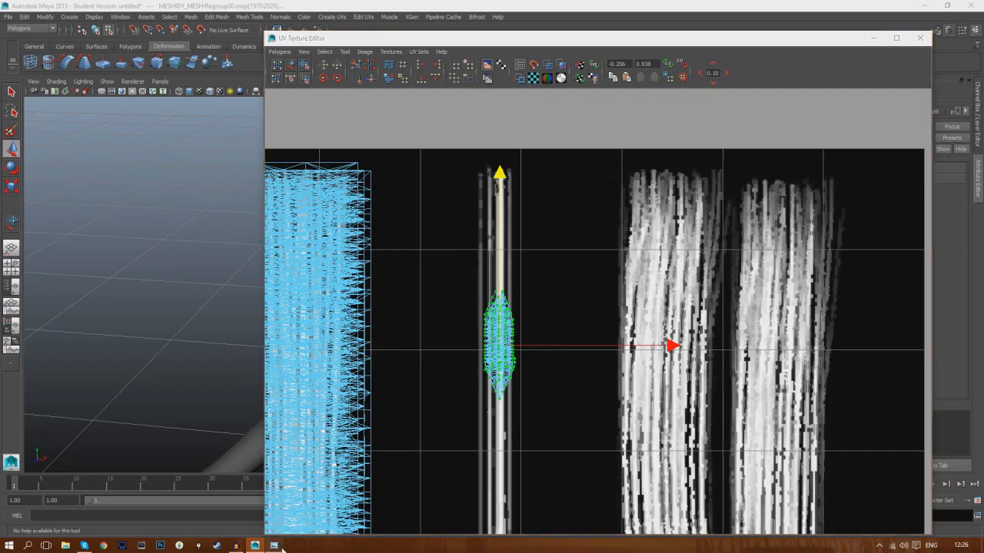
click(277, 545)
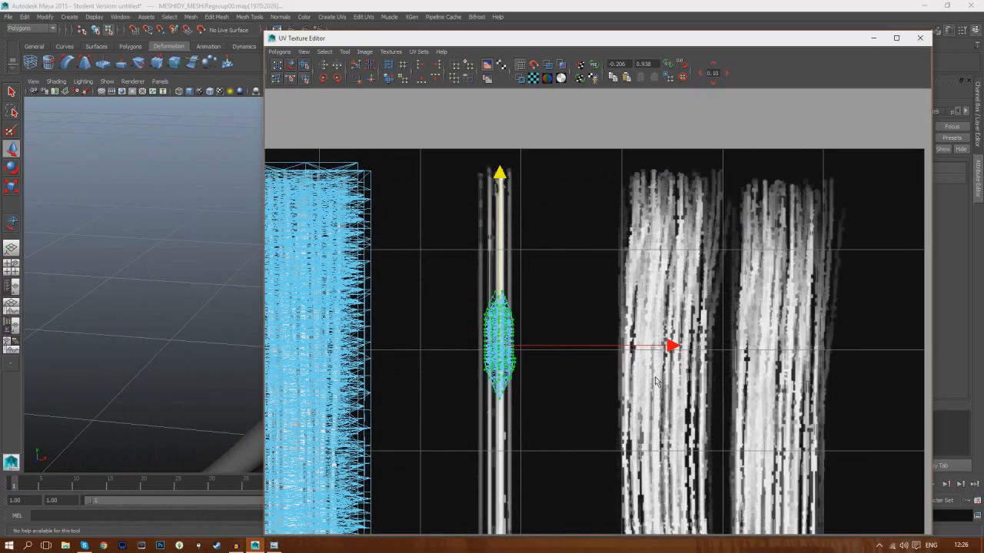
click(672, 346)
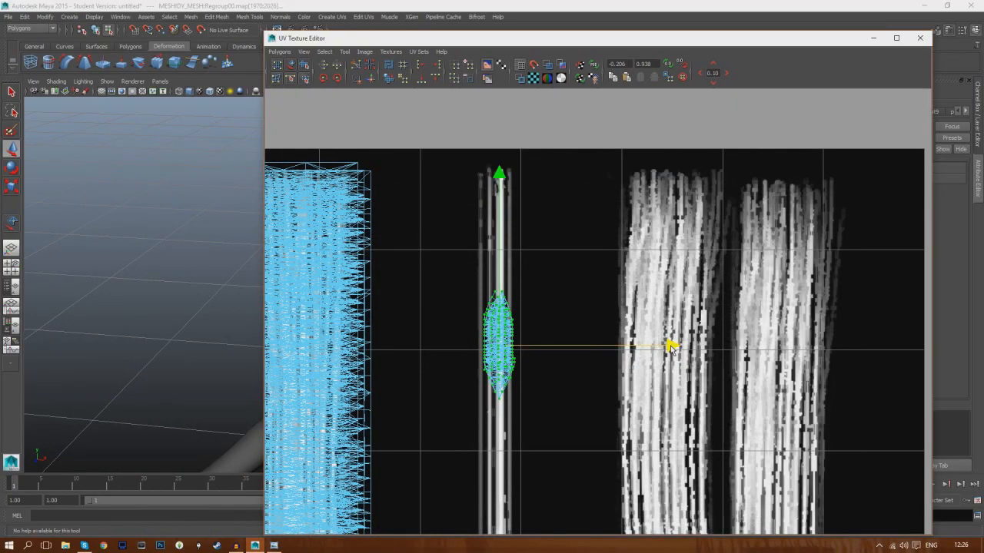
click(274, 546)
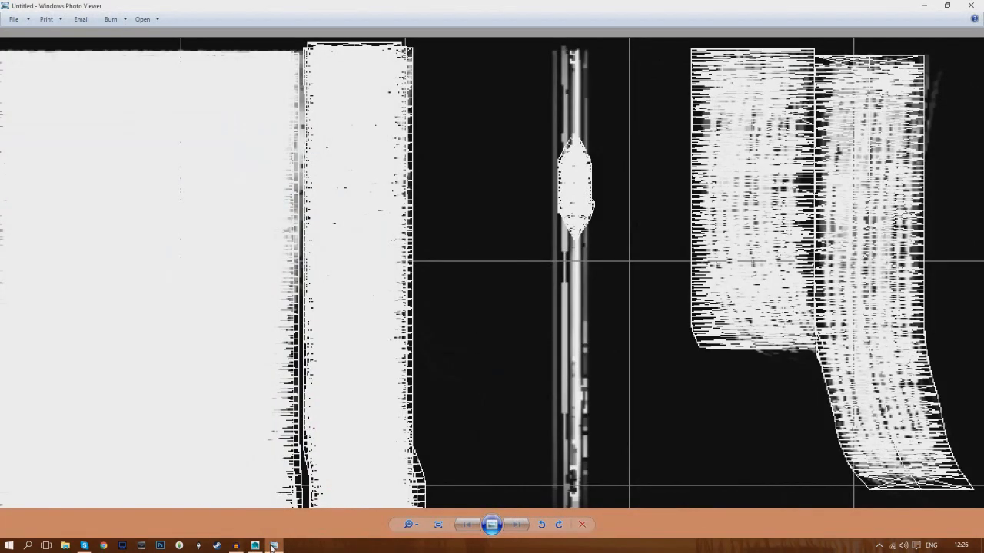
click(274, 545)
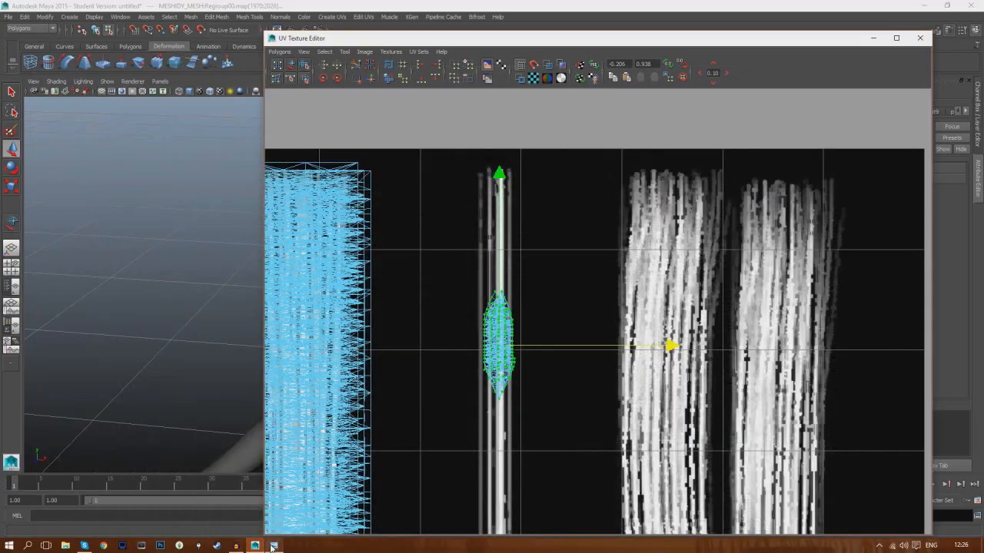
click(279, 546)
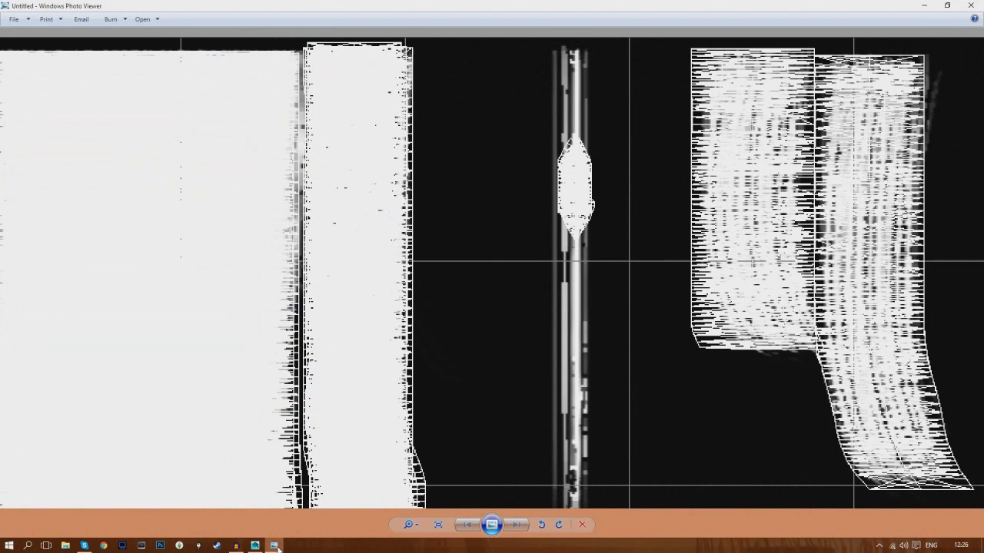
click(275, 545)
scroll(530, 469, down, 3)
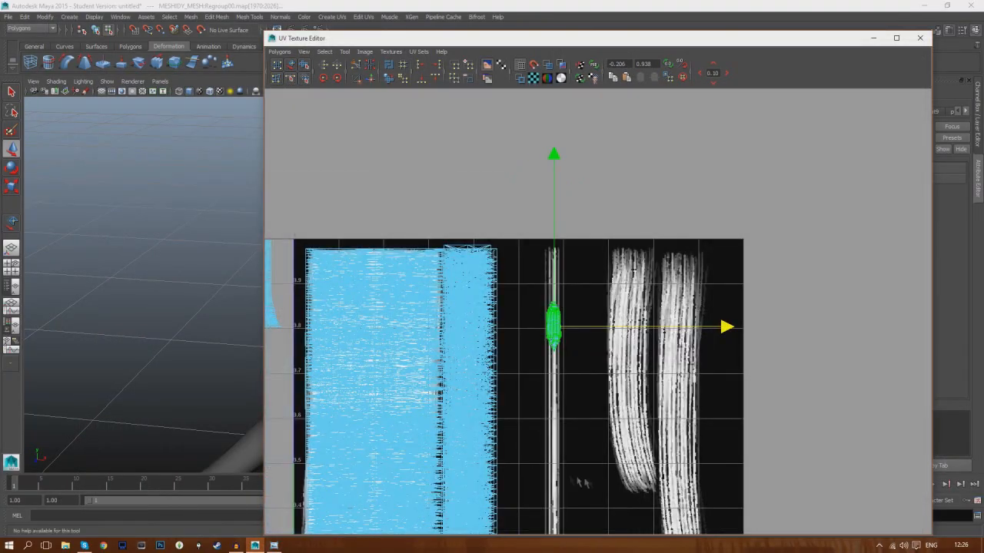
key(alt+Tab)
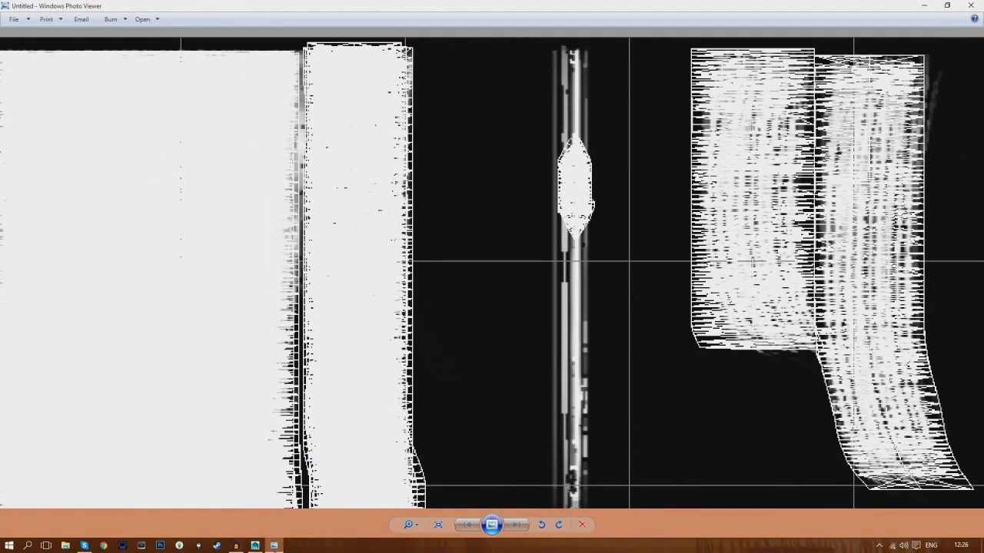
key(alt+Tab)
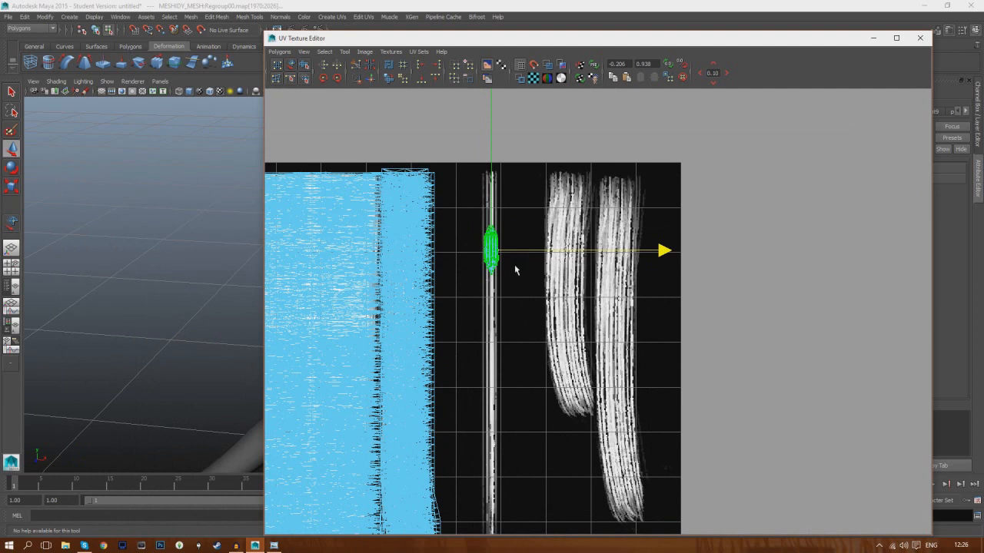
- Stretch the pointed UV shell further in height along the thin strand
alt+middle_drag(515, 270, 516, 325)
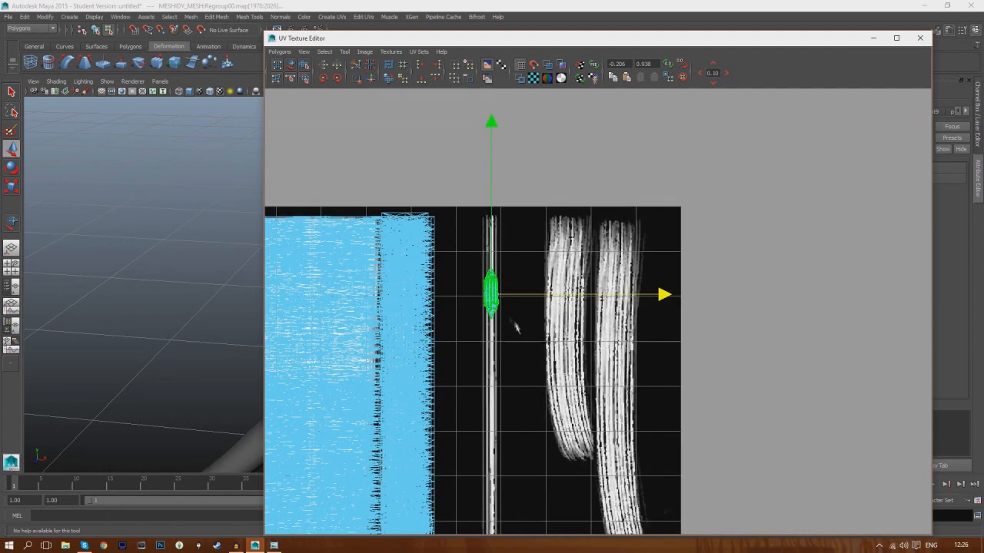
key(r)
drag(492, 127, 496, 101)
drag(657, 291, 658, 294)
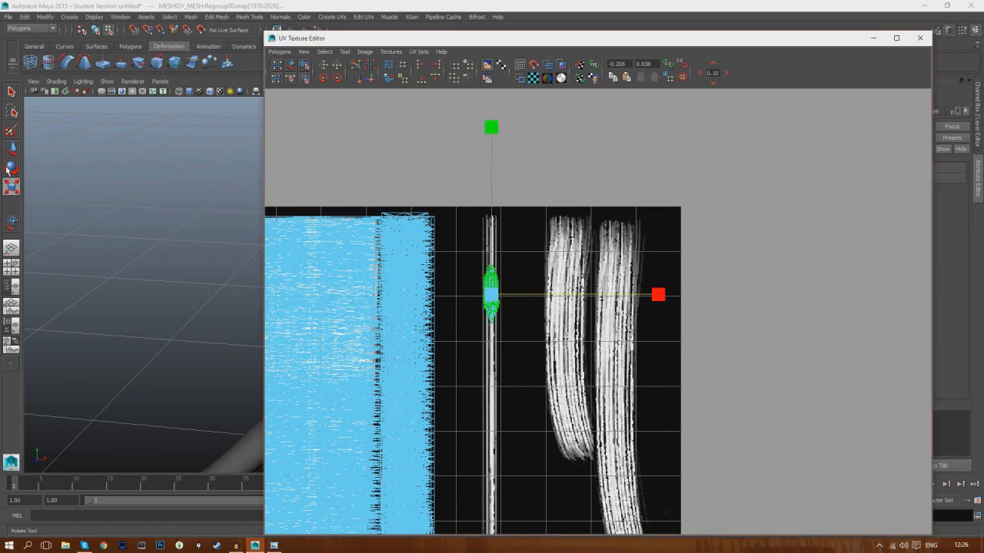
drag(497, 131, 495, 94)
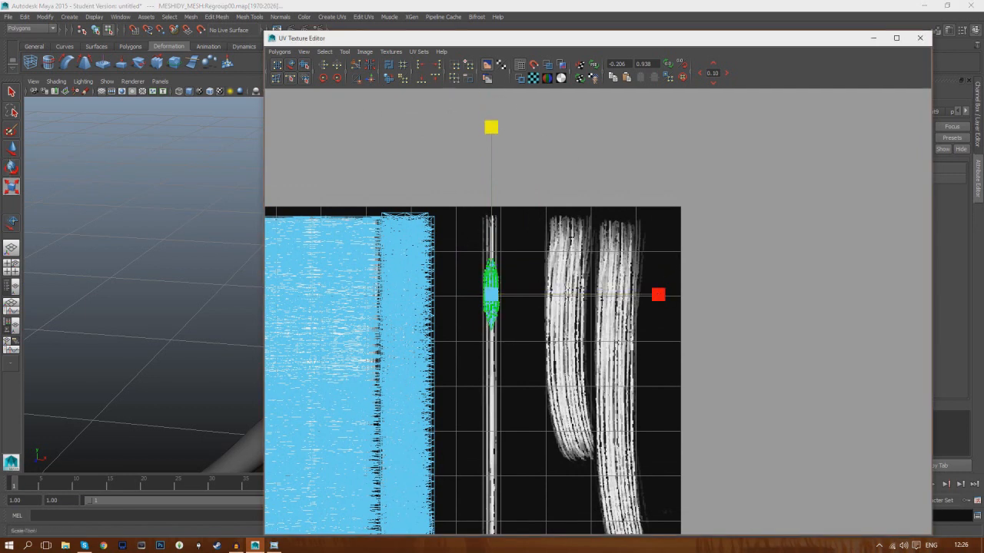
- Move the pointed UV shell lower along the thin strand and recheck its placement against the reference layout image
key(w)
drag(493, 295, 494, 323)
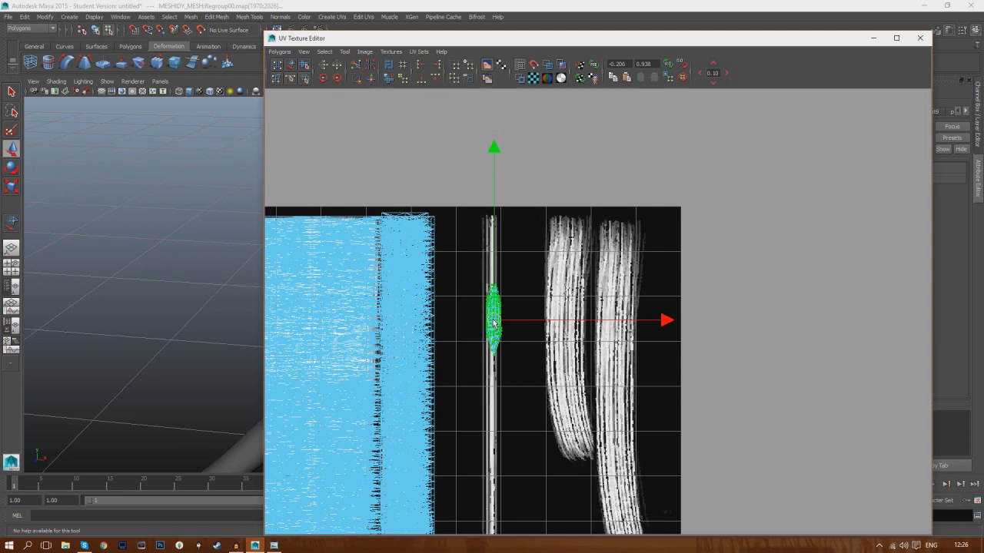
drag(493, 322, 494, 332)
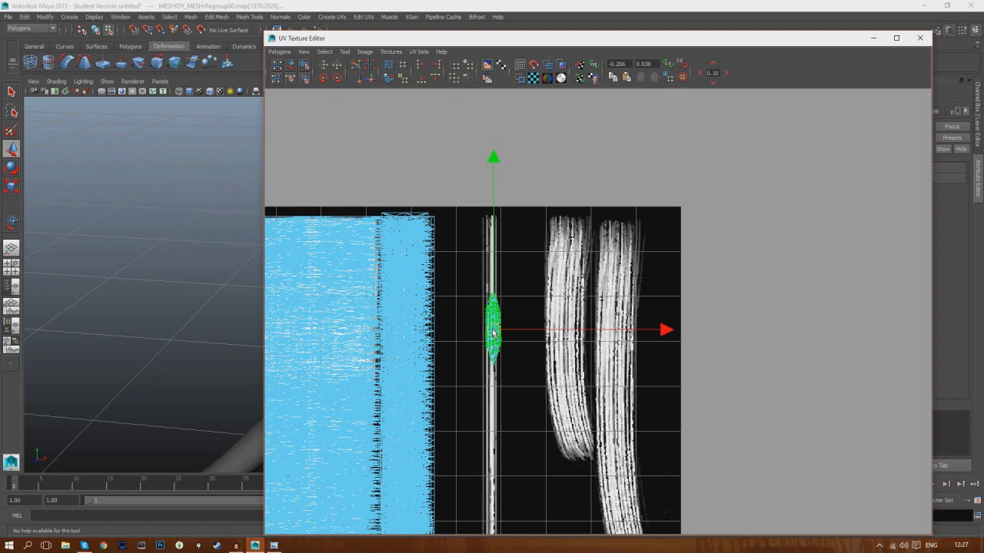
scroll(492, 332, up, 4)
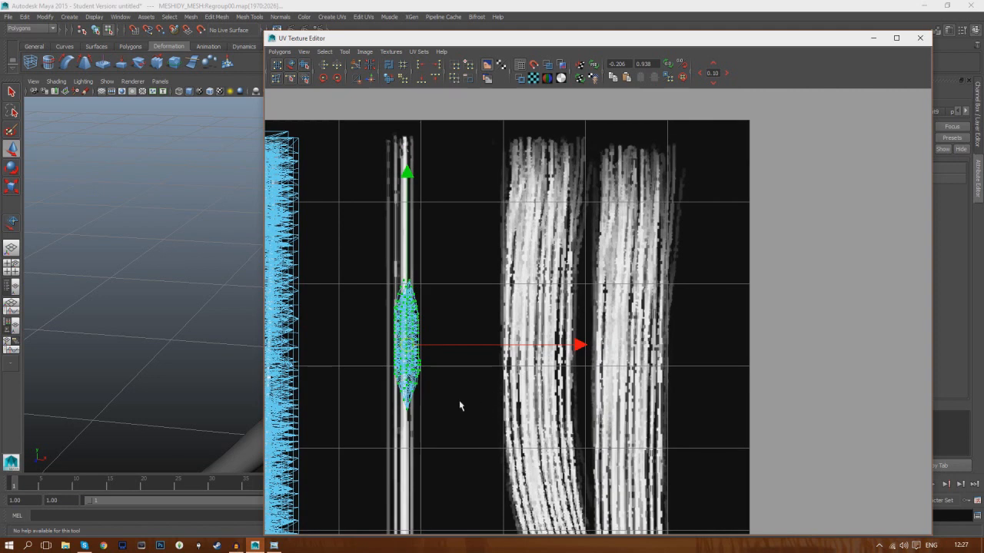
scroll(459, 403, down, 3)
click(274, 546)
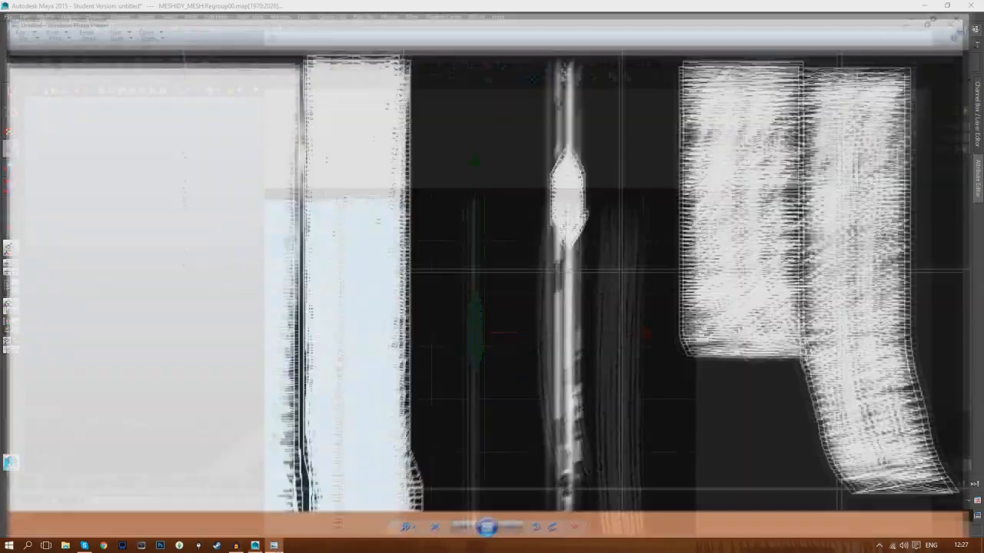
click(274, 545)
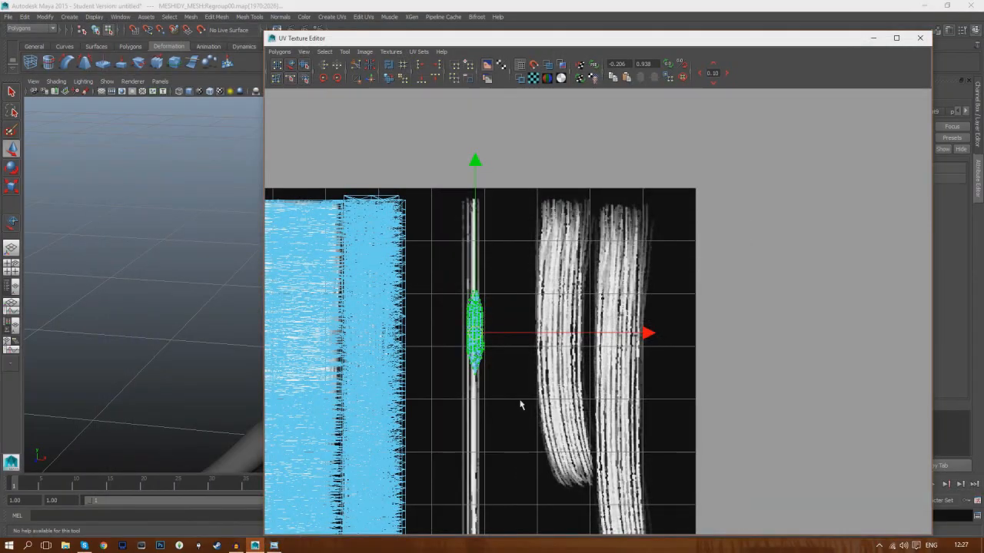
- Select the outer columns of UVs on the straight section of the joined shells outside the texture
mouse_move(518, 400)
alt+middle_down()
mouse_move(650, 386)
mouse_move(805, 415)
alt+middle_up()
alt+middle_drag(303, 271, 398, 303)
scroll(408, 268, up, 5)
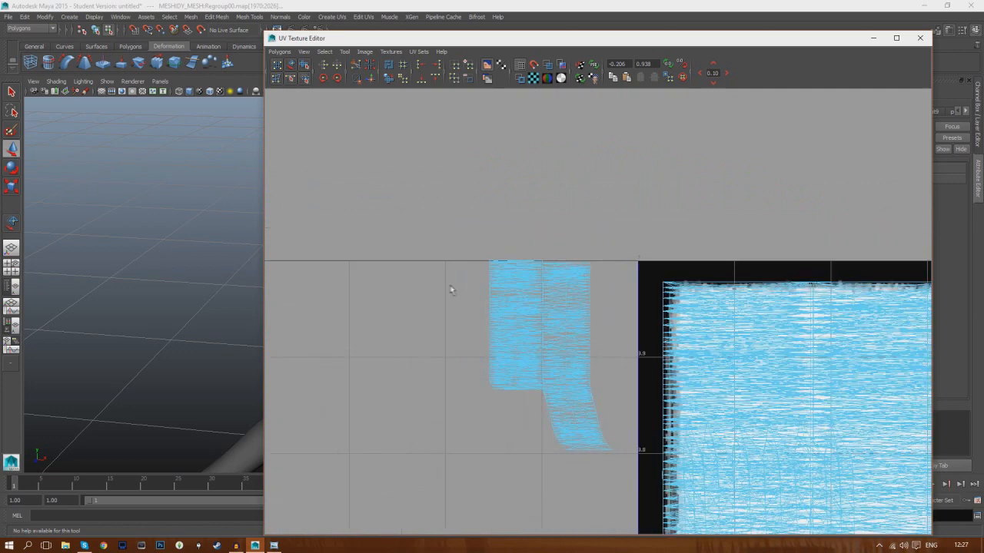
drag(465, 159, 546, 372)
alt+middle_drag(546, 373, 479, 318)
scroll(553, 311, up, 1)
scroll(575, 376, down, 8)
alt+middle_drag(417, 323, 443, 389)
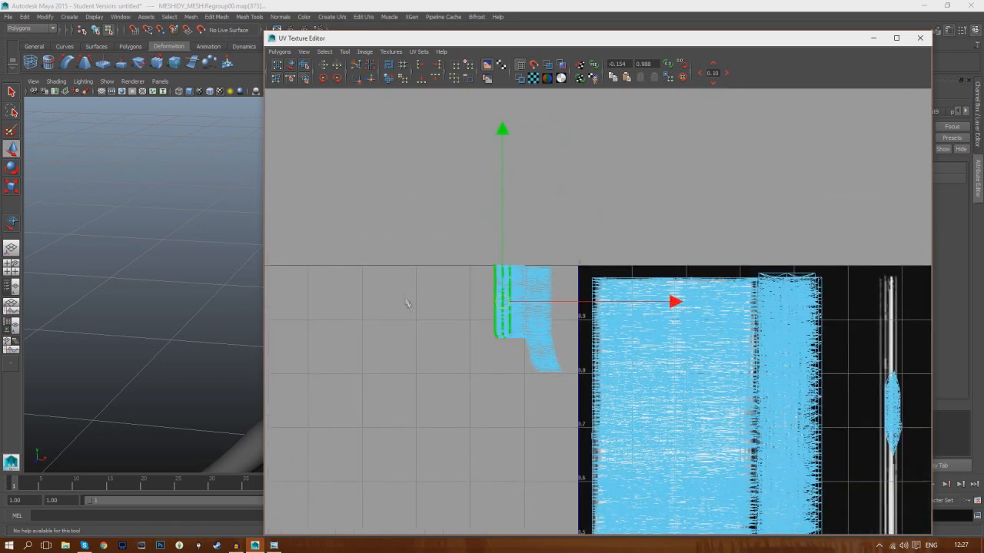
scroll(388, 246, up, 4)
alt+middle_drag(388, 246, 462, 273)
scroll(426, 242, up, 2)
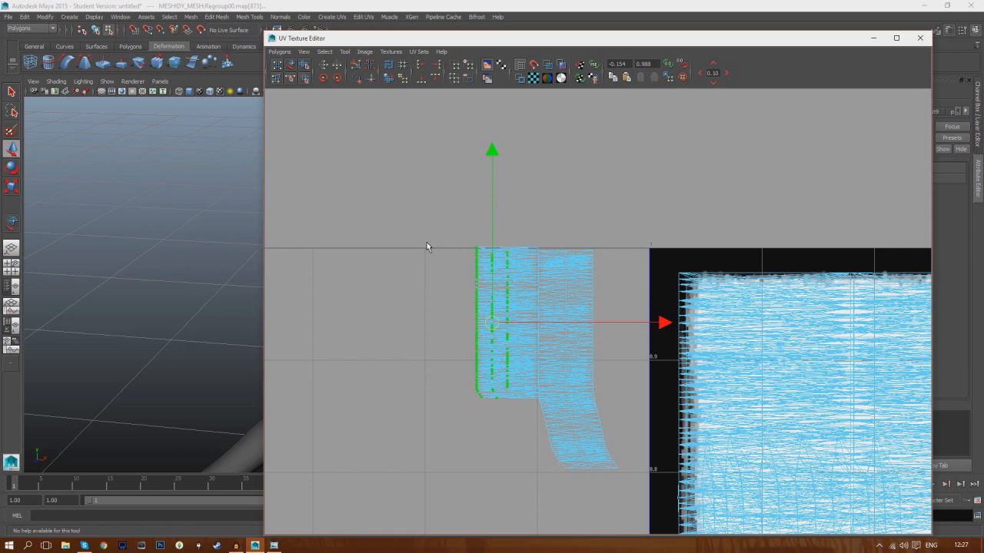
- Try twice to cut the straight section off the curved section and move it away, undoing each attempt
click(355, 66)
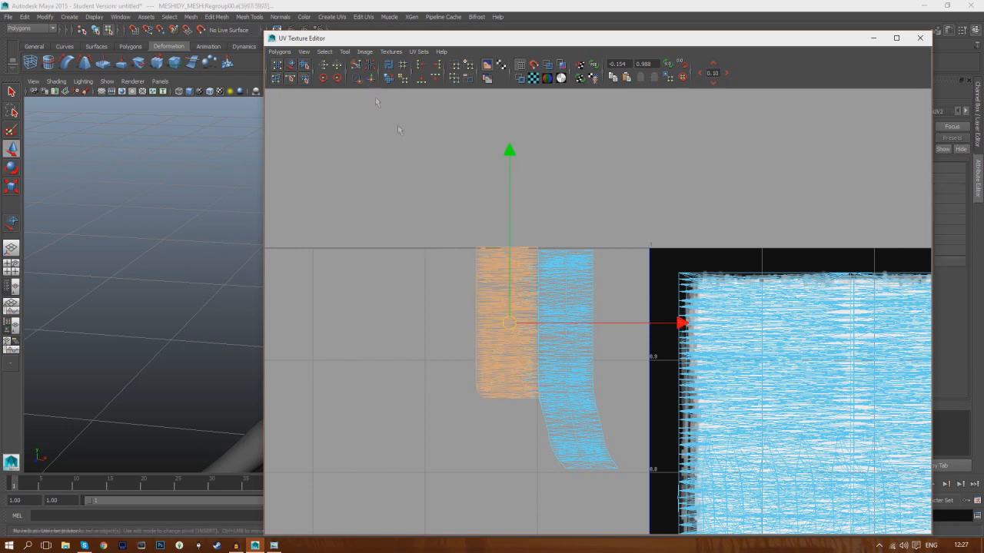
drag(511, 322, 487, 321)
click(25, 16)
click(35, 32)
drag(439, 237, 519, 427)
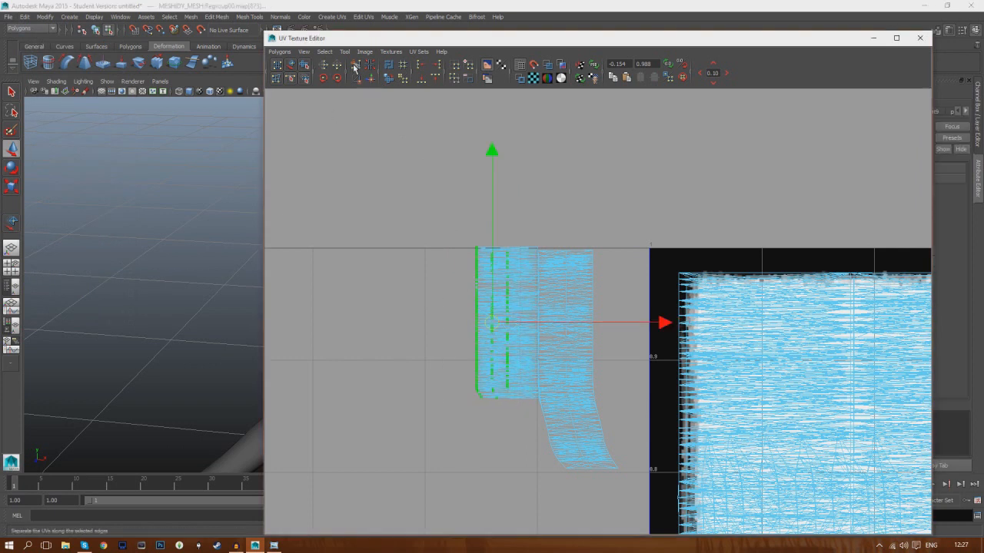
drag(505, 323, 492, 322)
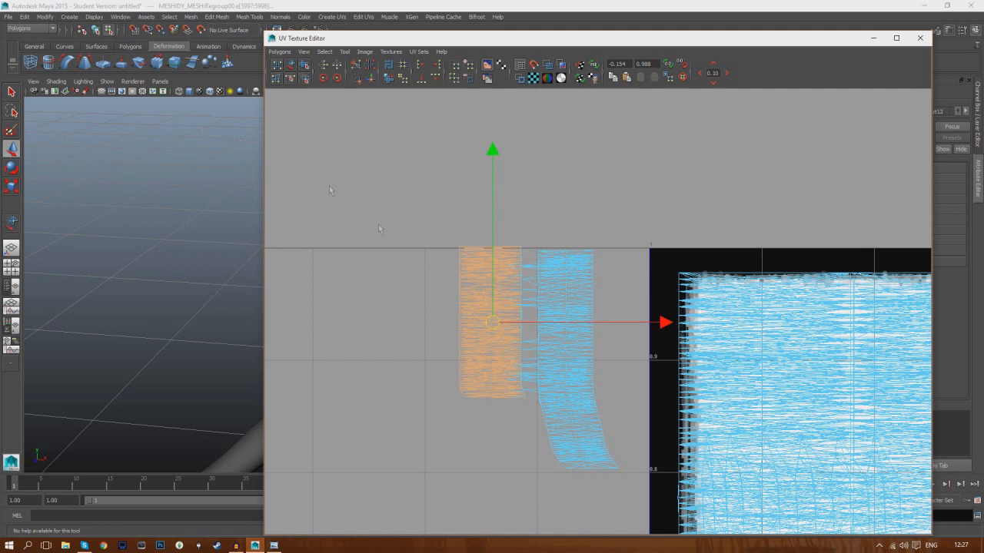
click(25, 16)
click(39, 34)
- Select the curved section's outer UVs, separate them along their edges, and move the curved shell clear of the straight one
drag(626, 240, 556, 486)
click(356, 68)
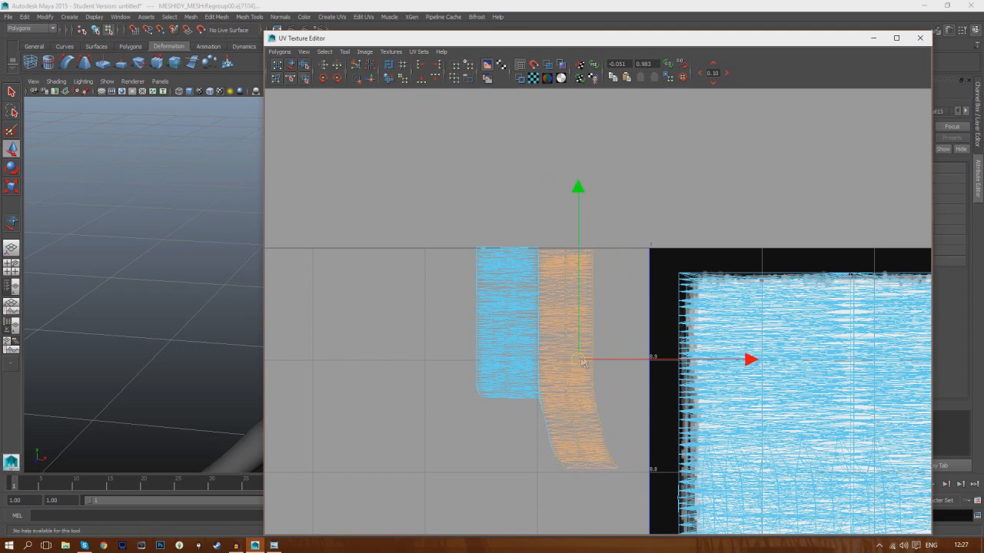
drag(577, 364, 595, 358)
scroll(582, 369, down, 5)
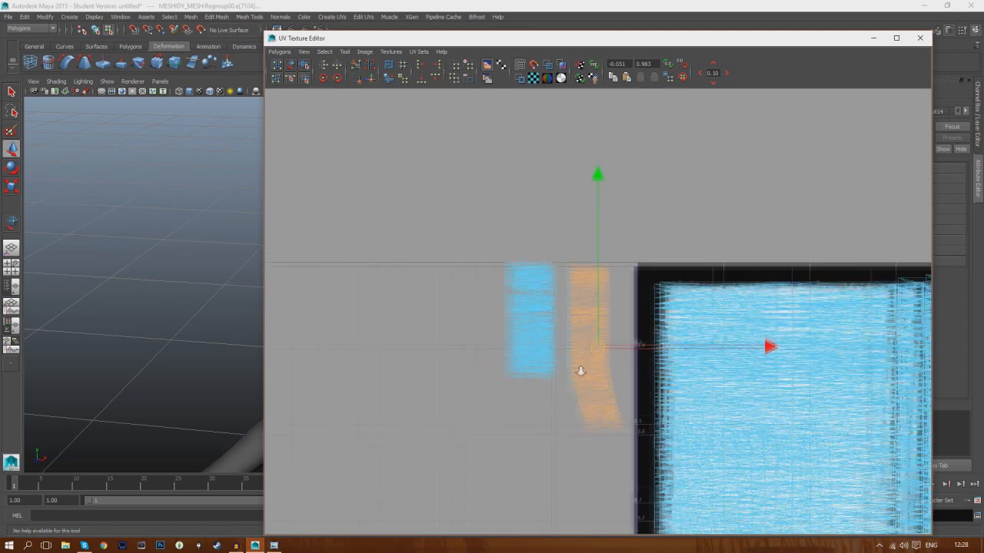
- Move the curved UV shell onto the outermost long hair strand, then widen it and stretch it lengthwise towards the strand's size
alt+middle_drag(580, 415, 382, 344)
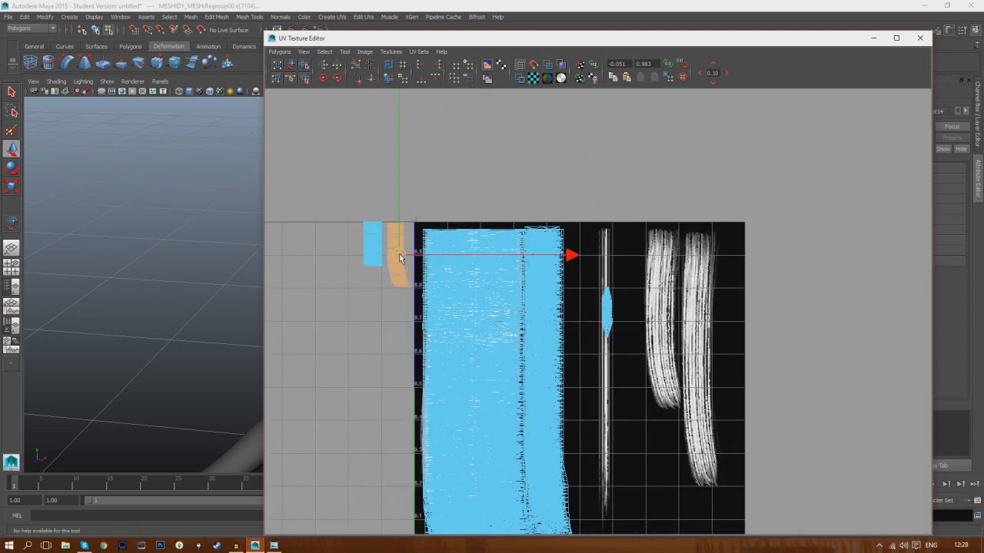
drag(399, 257, 691, 292)
alt+middle_drag(691, 292, 587, 338)
key(r)
drag(723, 320, 813, 321)
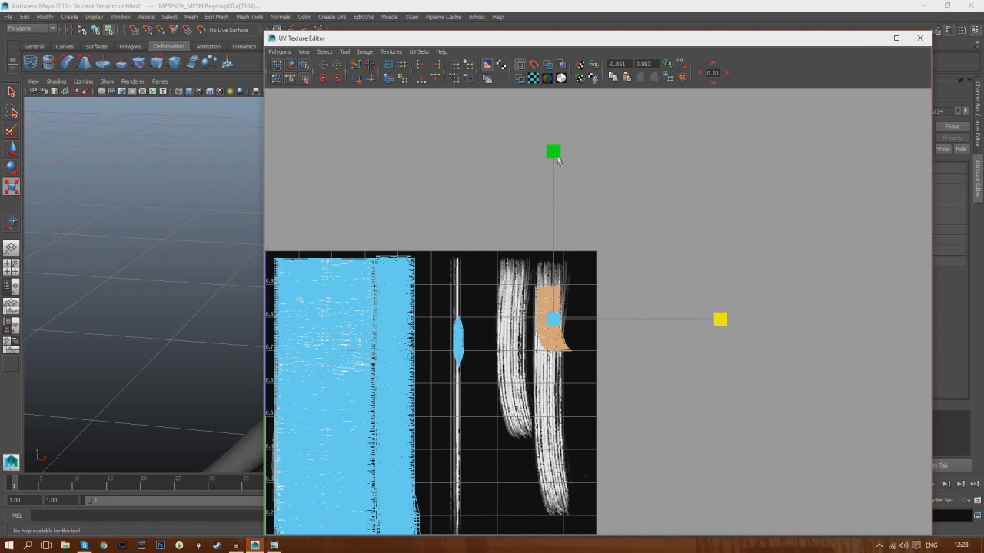
drag(554, 153, 568, 21)
drag(554, 153, 553, 97)
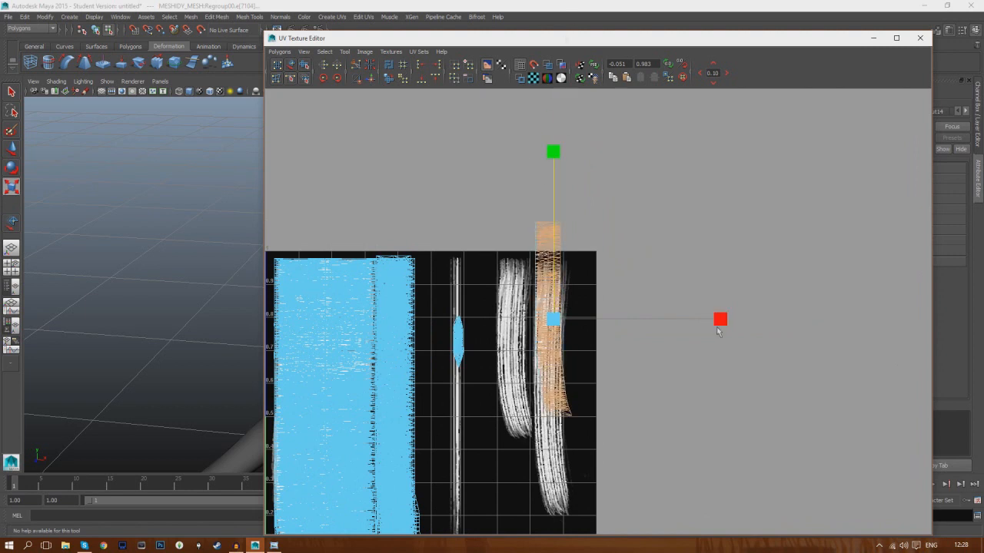
click(724, 320)
drag(555, 153, 554, 104)
- Move the stretched shell down so it covers the outermost strand, checking its placement against the reference layout image
key(w)
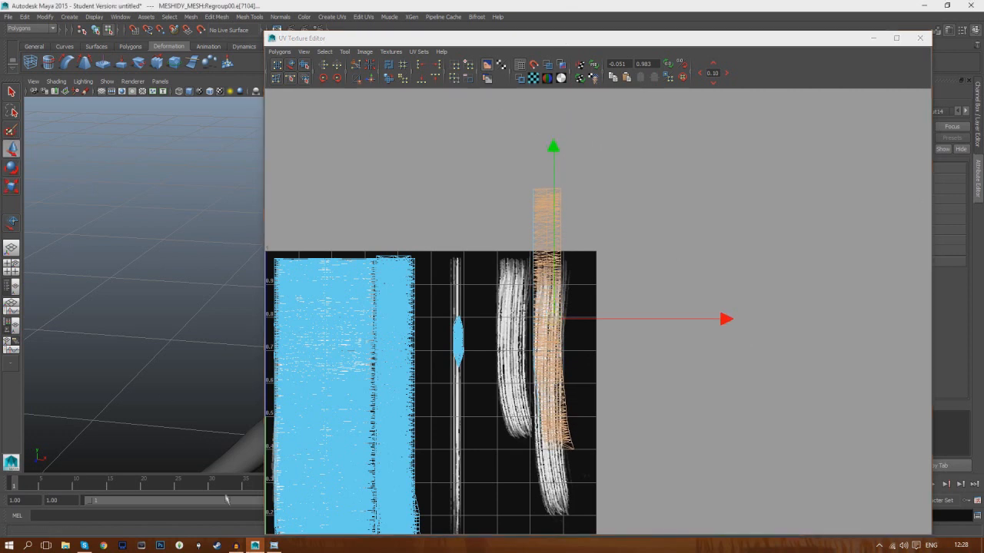
click(274, 546)
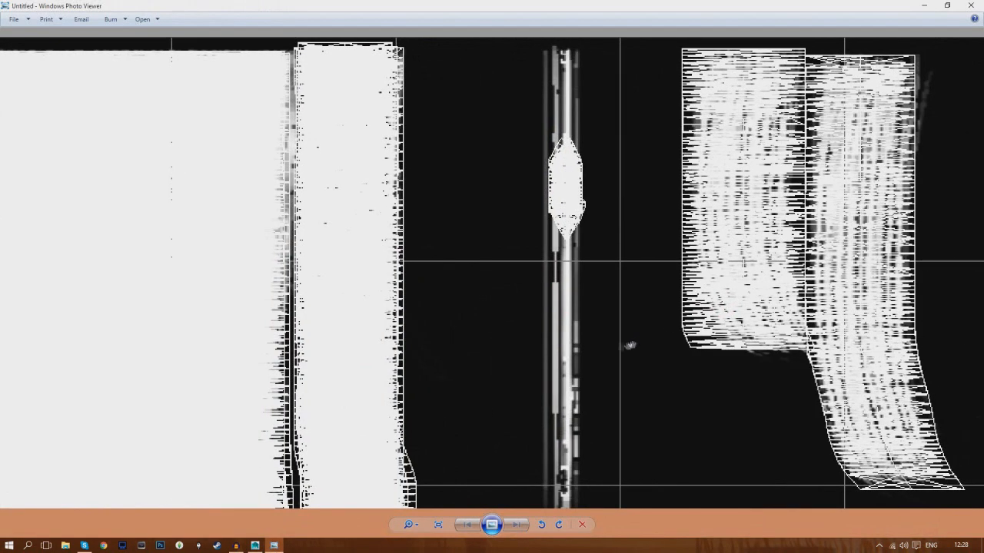
click(255, 546)
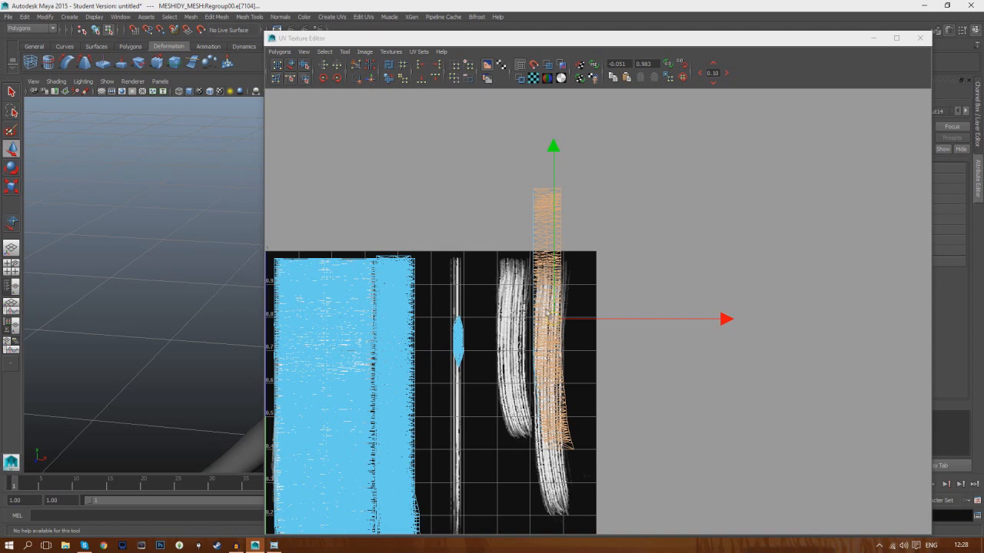
drag(553, 320, 557, 397)
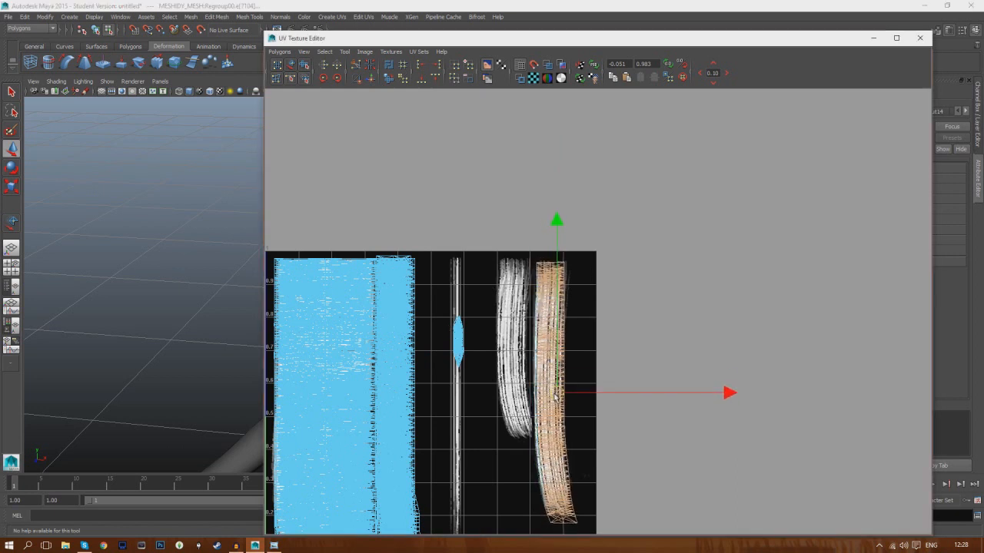
scroll(563, 350, up, 4)
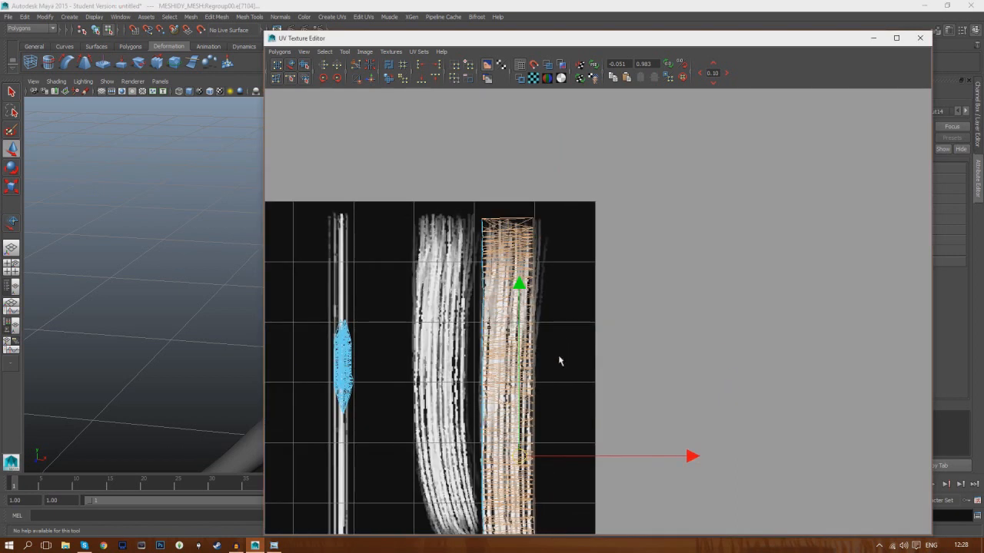
click(273, 546)
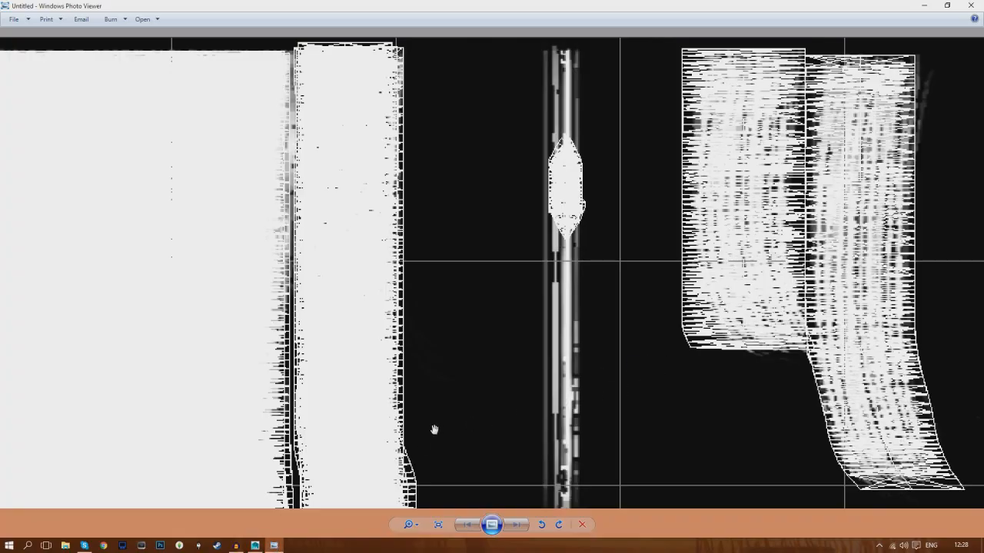
click(255, 546)
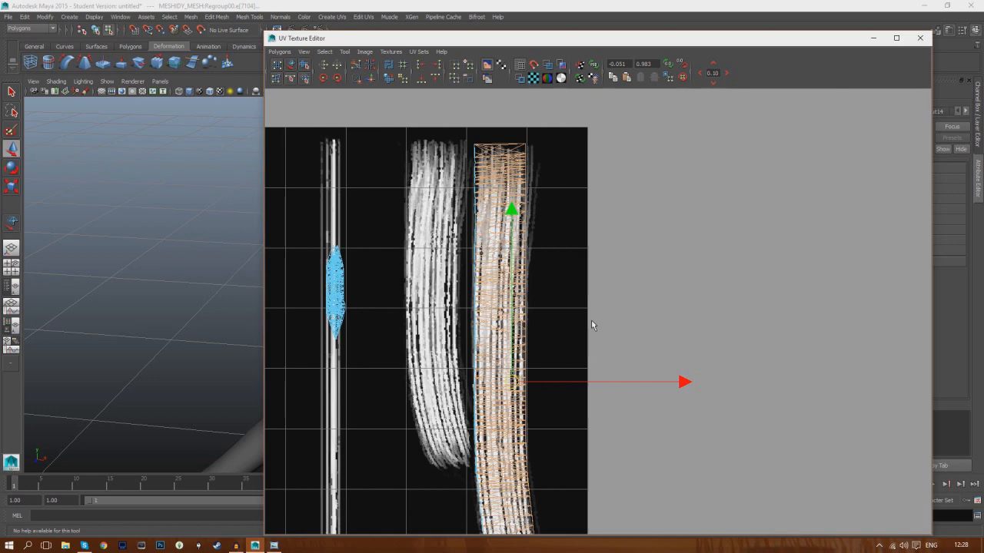
click(274, 546)
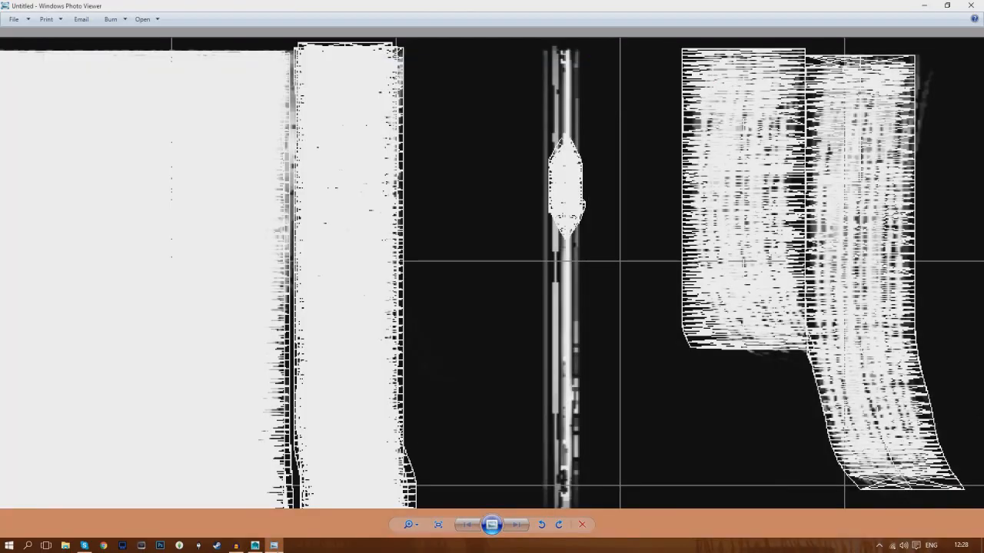
click(275, 546)
- Widen the curved shell slightly to cover the outermost strand's full width, align it horizontally, and clear the selection
key(r)
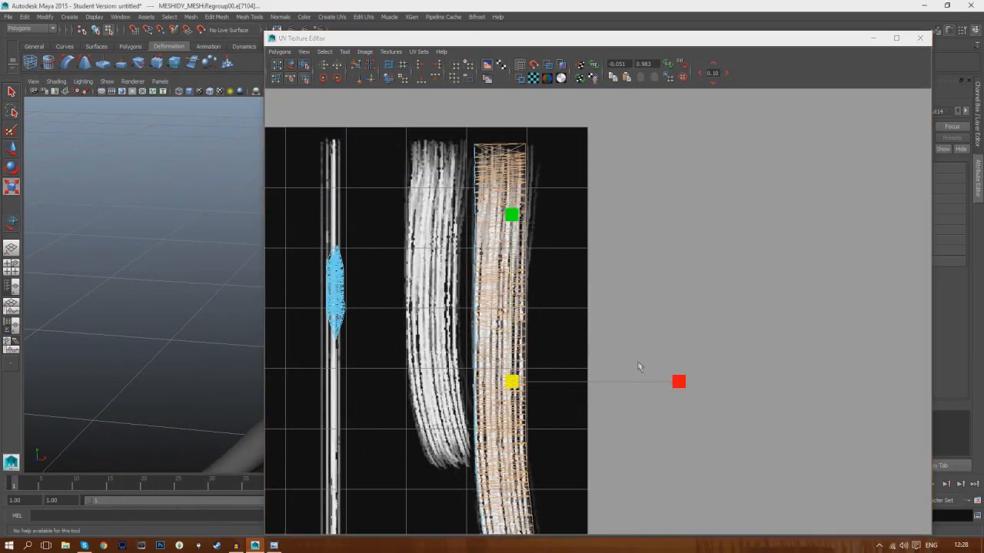
drag(679, 382, 695, 382)
click(12, 148)
click(11, 188)
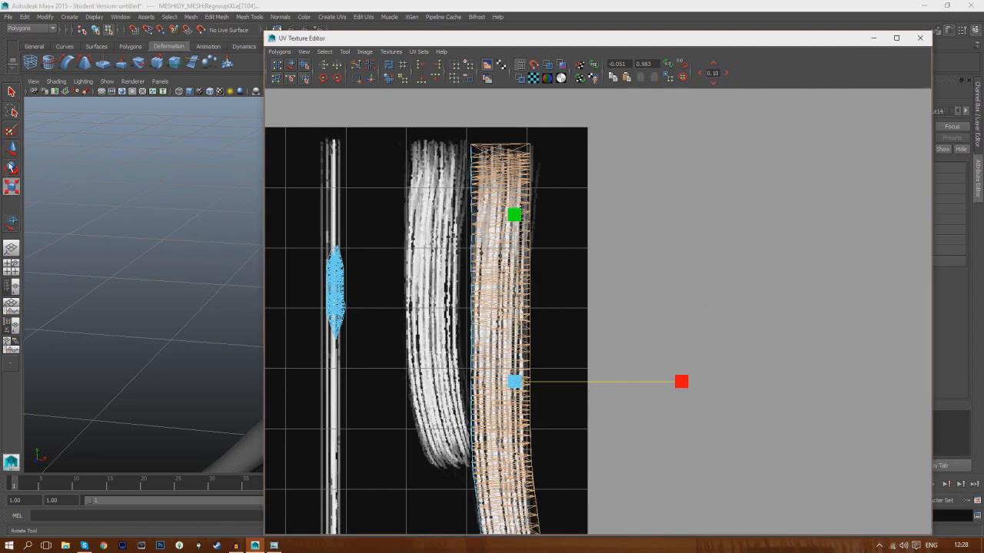
click(12, 148)
alt+middle_drag(634, 311, 624, 232)
drag(670, 302, 669, 303)
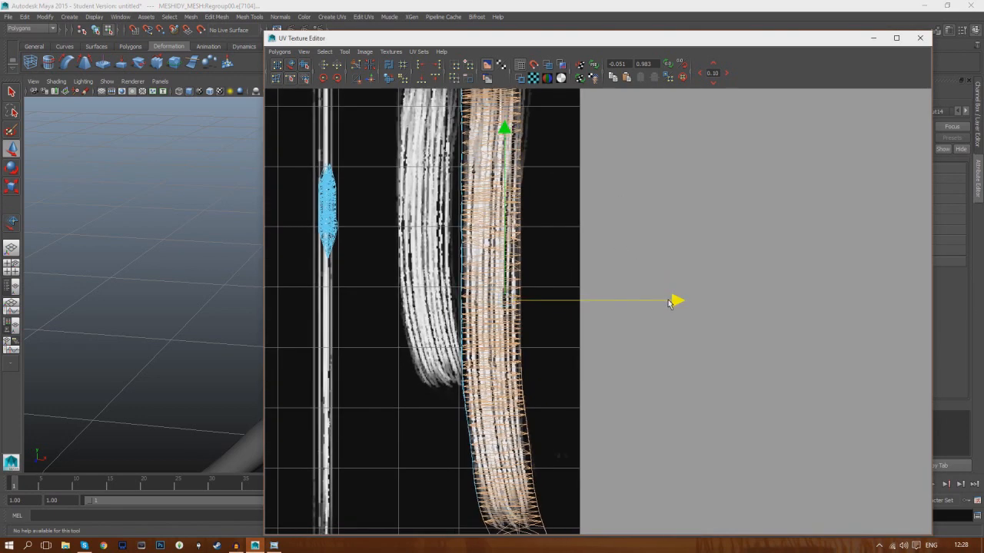
alt+middle_drag(599, 242, 638, 317)
click(634, 301)
- Select the straight UV shell outside the texture and move it onto the upper part of the shorter curved strand
alt+middle_drag(562, 327, 799, 354)
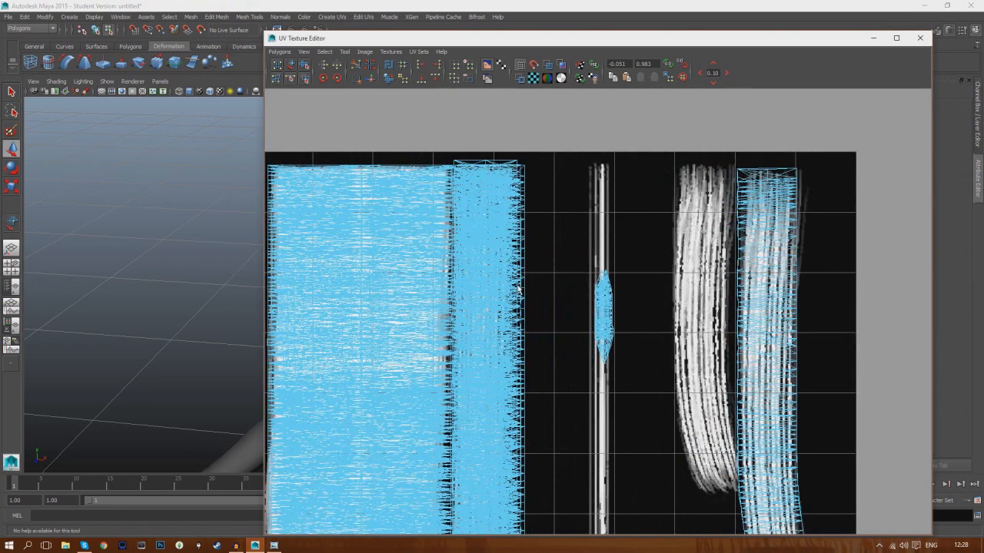
alt+middle_drag(516, 288, 797, 299)
drag(437, 183, 488, 258)
alt+middle_drag(495, 314, 338, 292)
scroll(516, 330, down, 3)
alt+middle_drag(515, 330, 452, 334)
drag(353, 233, 651, 280)
alt+middle_drag(689, 310, 588, 360)
scroll(588, 360, up, 2)
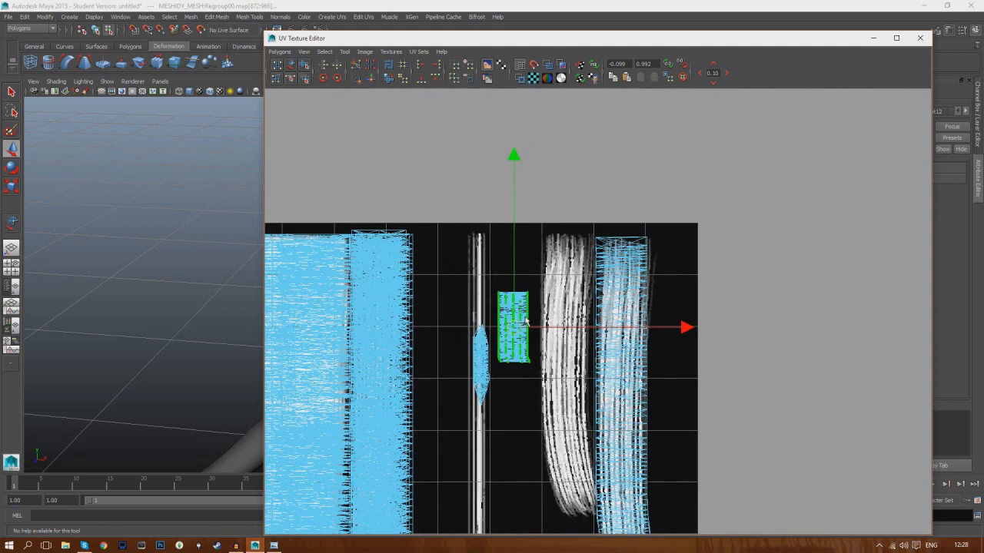
drag(516, 328, 565, 307)
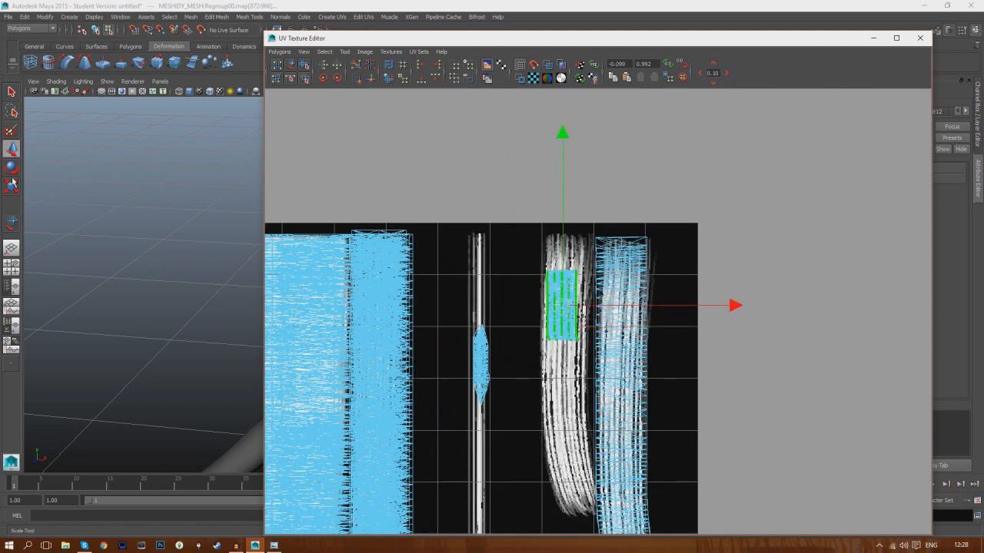
- Scale the straight shell wider and much longer to approach the shorter curved strand's proportions
key(r)
drag(723, 305, 804, 306)
drag(562, 140, 562, 100)
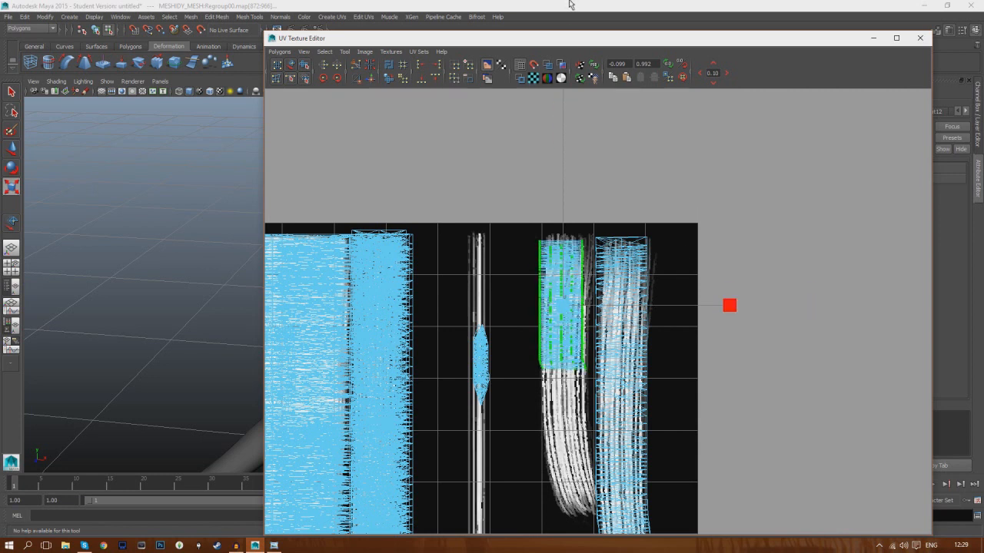
drag(562, 139, 561, 77)
drag(730, 307, 756, 306)
drag(561, 139, 563, 81)
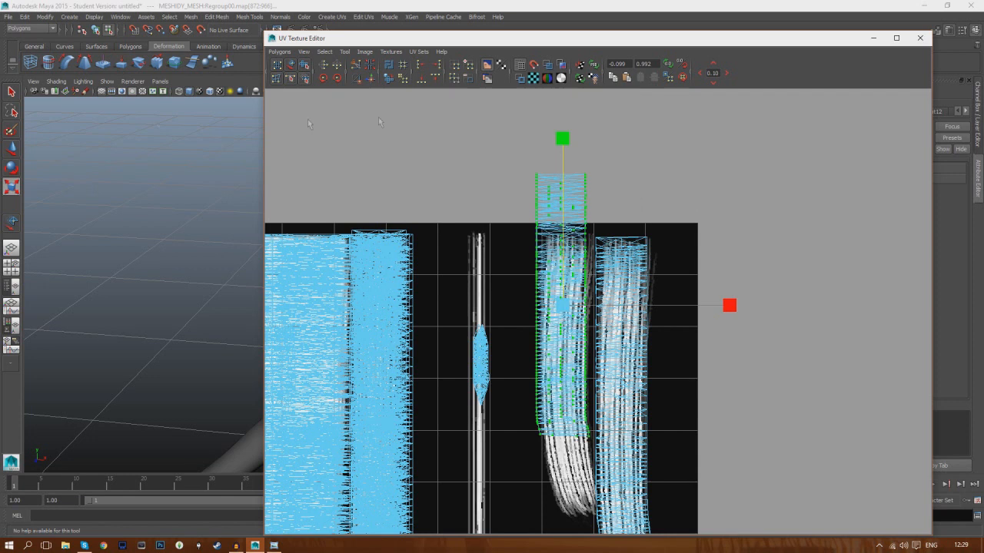
- Move the enlarged shell down over the shorter curved strand and compare it with the reference layout image
key(w)
drag(559, 313, 568, 368)
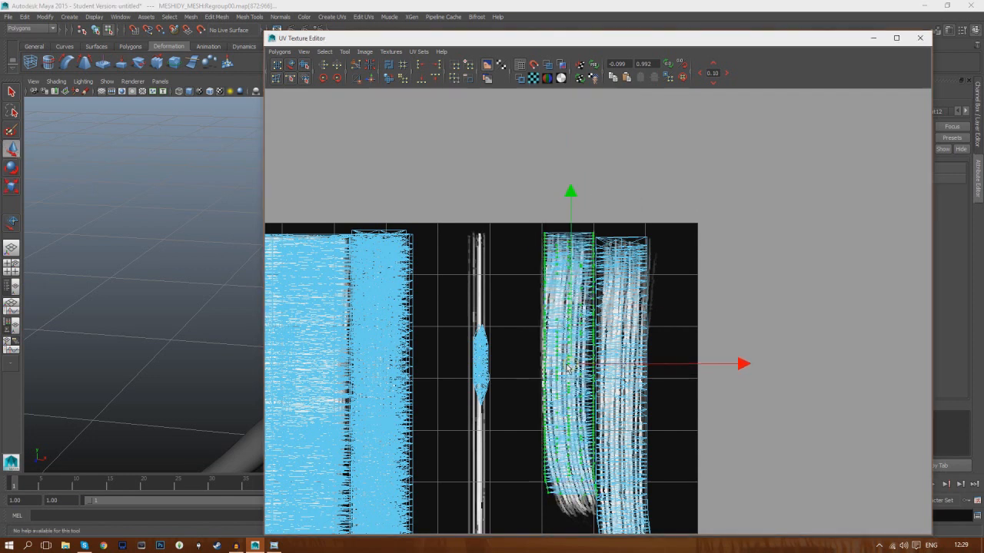
click(274, 545)
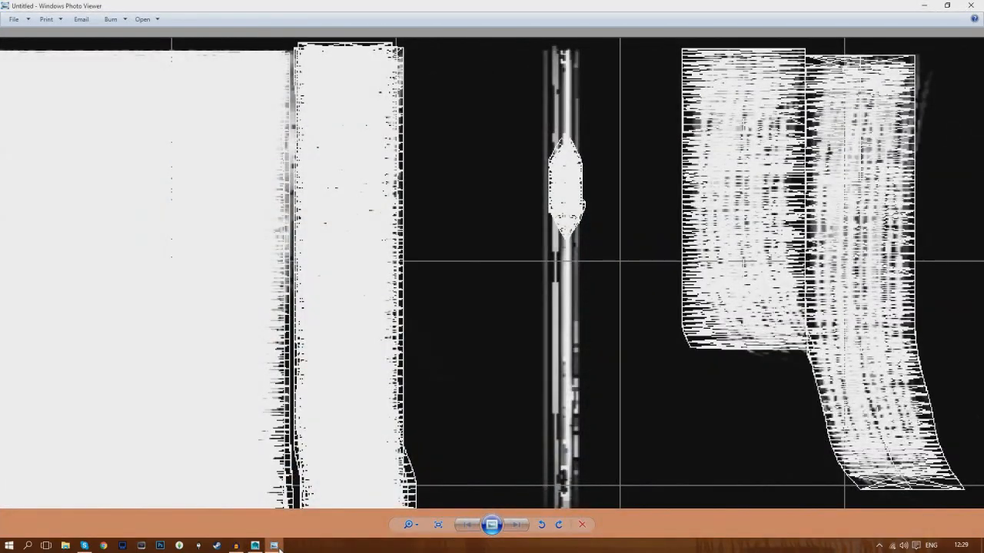
click(274, 545)
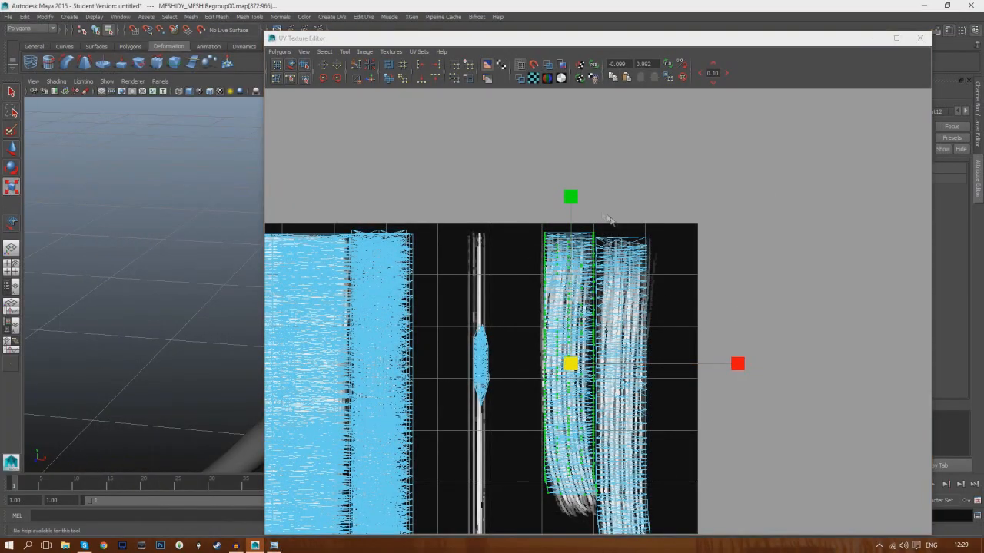
- Stretch the shell towards the shorter strand's tip, enlarge it slightly in both directions, and nudge it into alignment
mouse_move(571, 204)
mouse_down()
mouse_move(571, 194)
mouse_move(572, 202)
mouse_up()
click(13, 151)
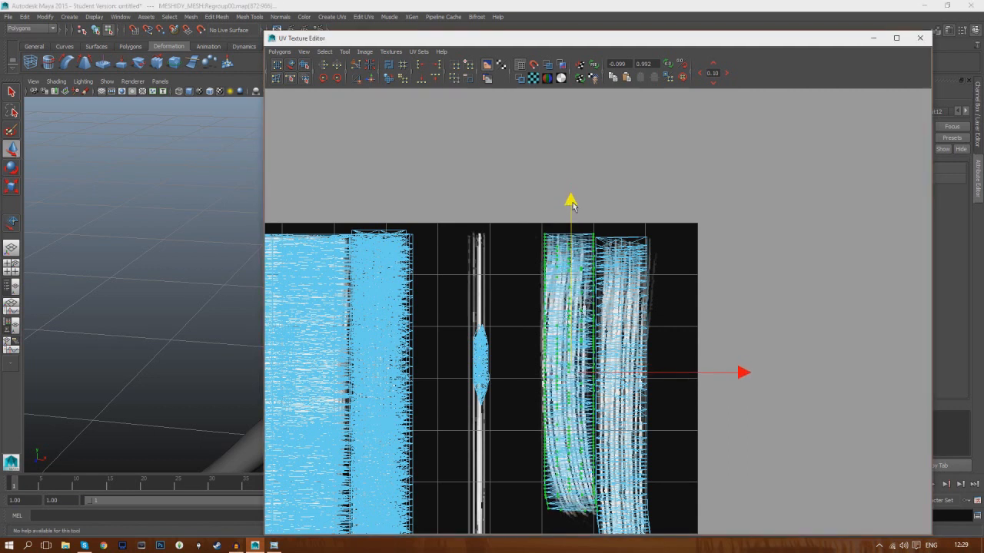
click(12, 186)
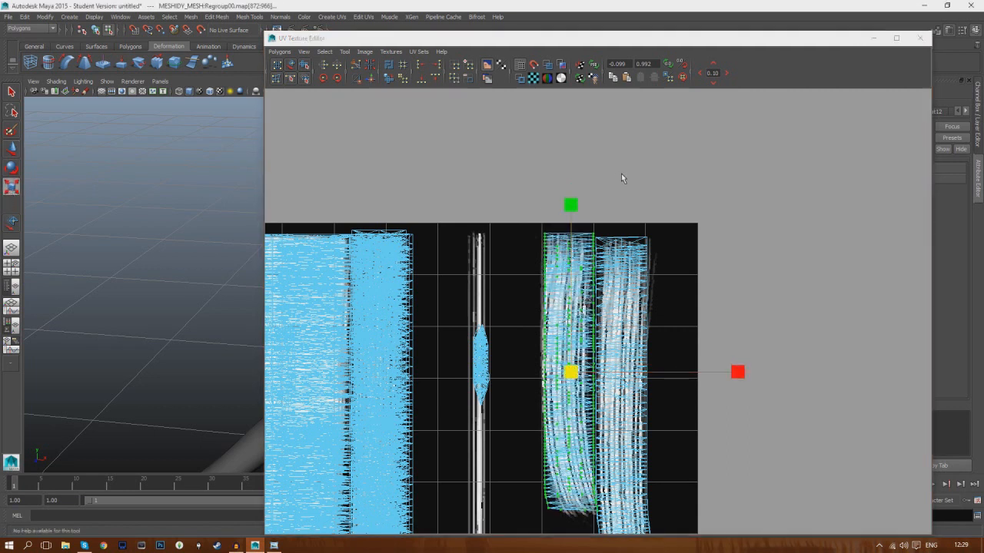
mouse_move(730, 372)
mouse_down()
mouse_move(750, 373)
mouse_move(738, 371)
mouse_up()
drag(571, 208, 571, 204)
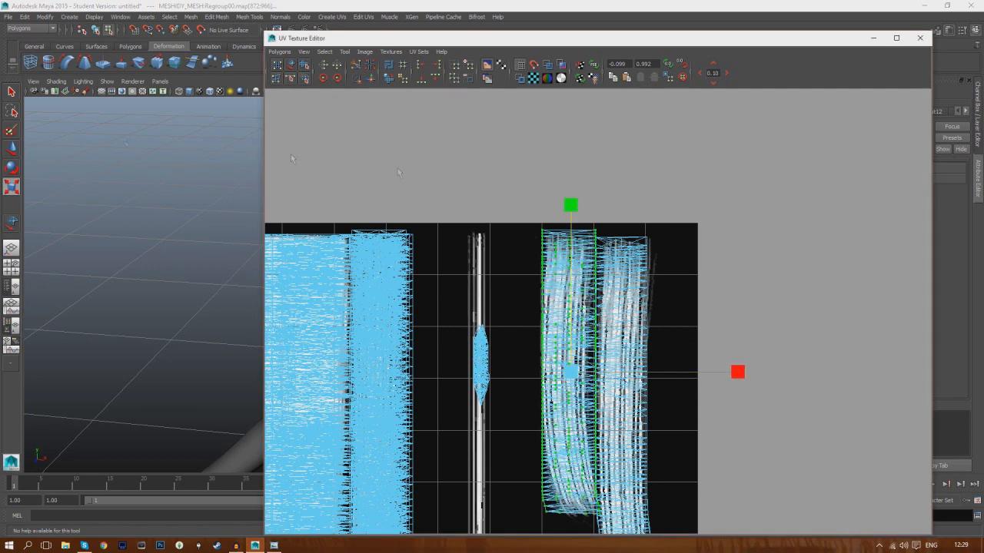
click(12, 148)
drag(569, 369, 568, 377)
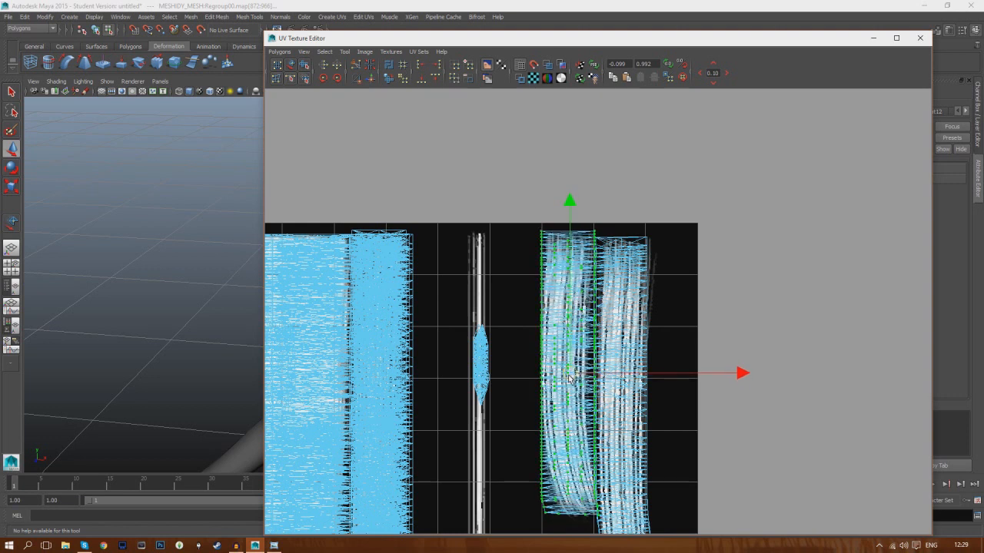
- Consult the reference layout image, then widen the shorter strand's shell and align it against the neighbouring shell's edge
click(274, 546)
mouse_move(597, 420)
mouse_down()
mouse_move(597, 410)
mouse_move(596, 426)
mouse_up()
click(256, 546)
key(r)
drag(746, 374, 741, 374)
key(w)
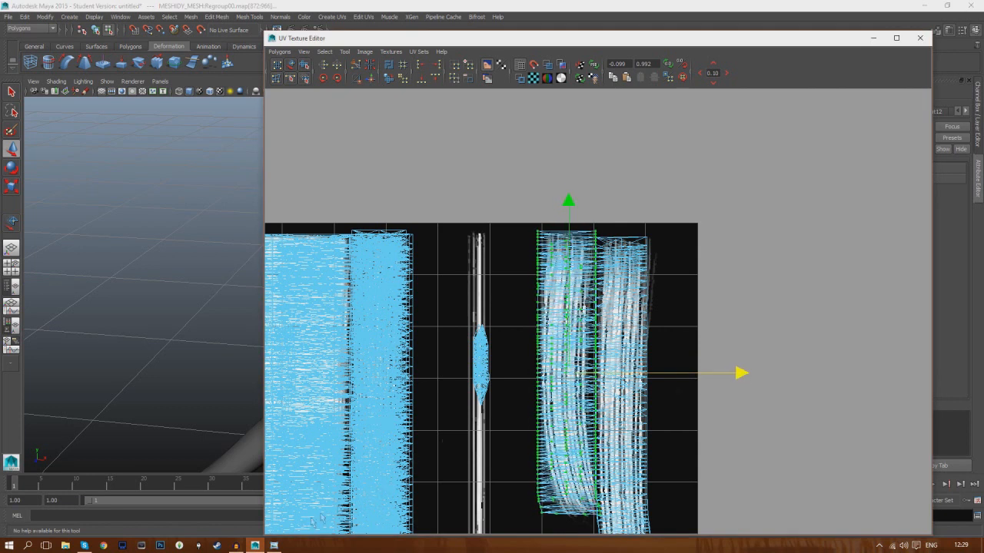
- Compare the two strand shells up close with the magnified reference layout image, including their top edges
click(274, 545)
scroll(783, 163, up, 4)
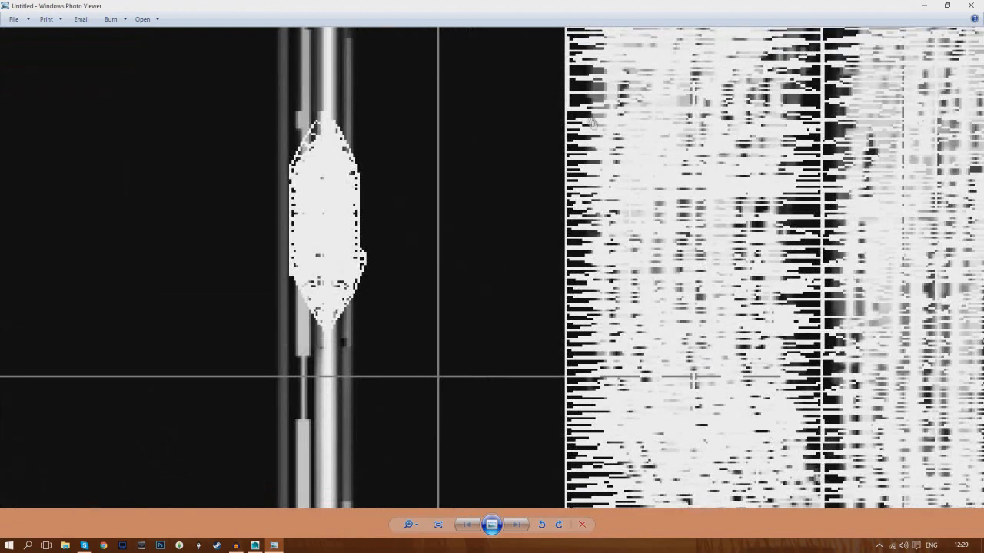
click(255, 545)
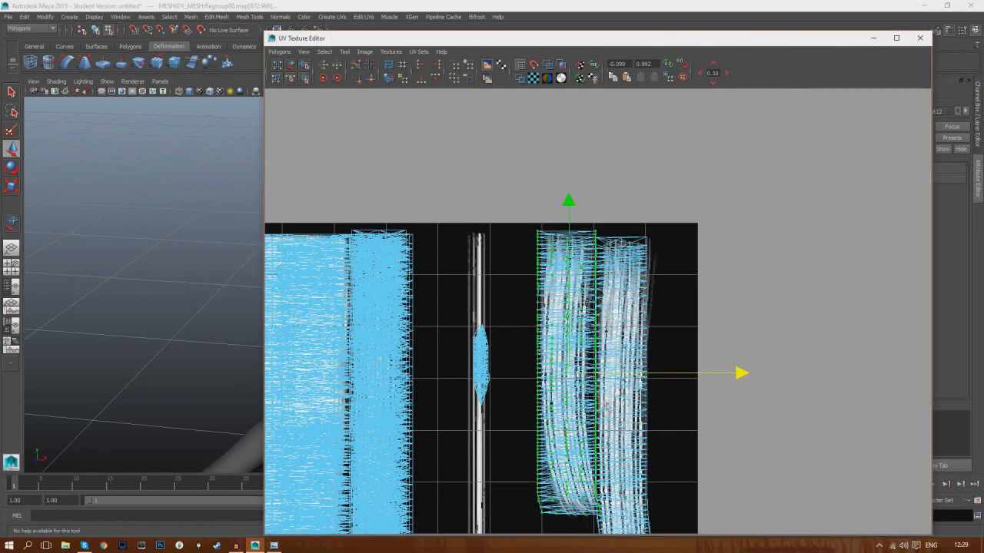
scroll(763, 417, up, 5)
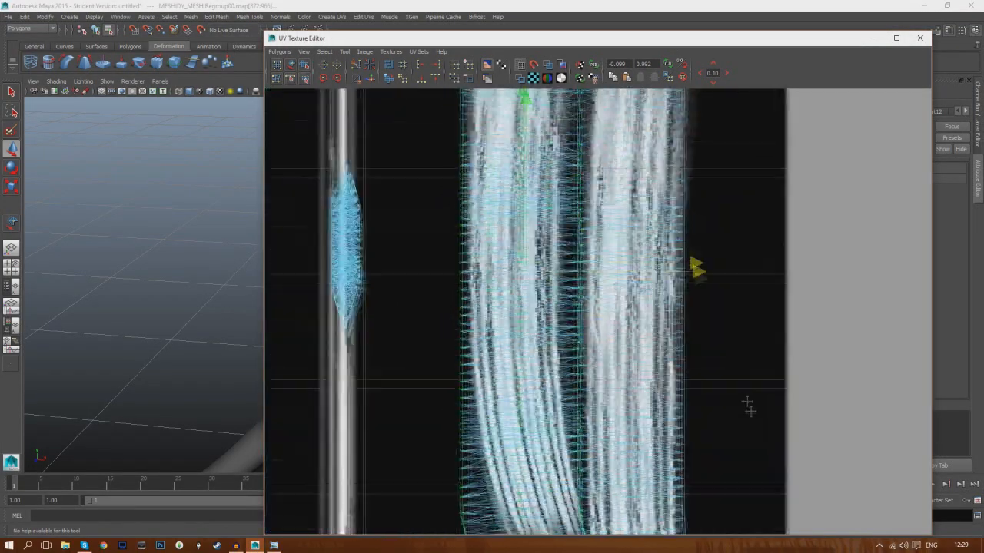
scroll(533, 338, down, 2)
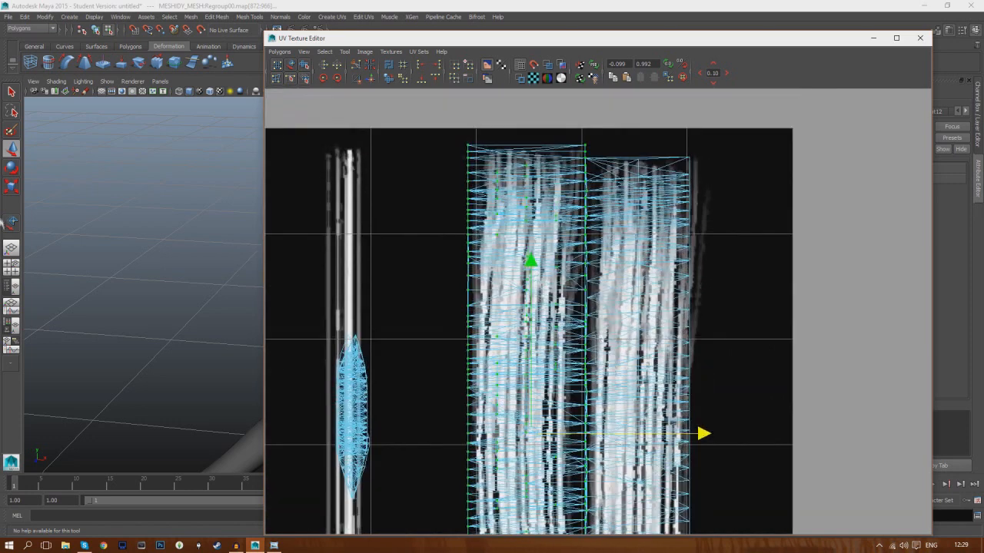
- Widen the shorter strand's shell a little more per the reference and shift it back against the adjacent shell's edge
click(274, 545)
drag(478, 284, 455, 311)
click(254, 547)
key(r)
drag(699, 433, 709, 432)
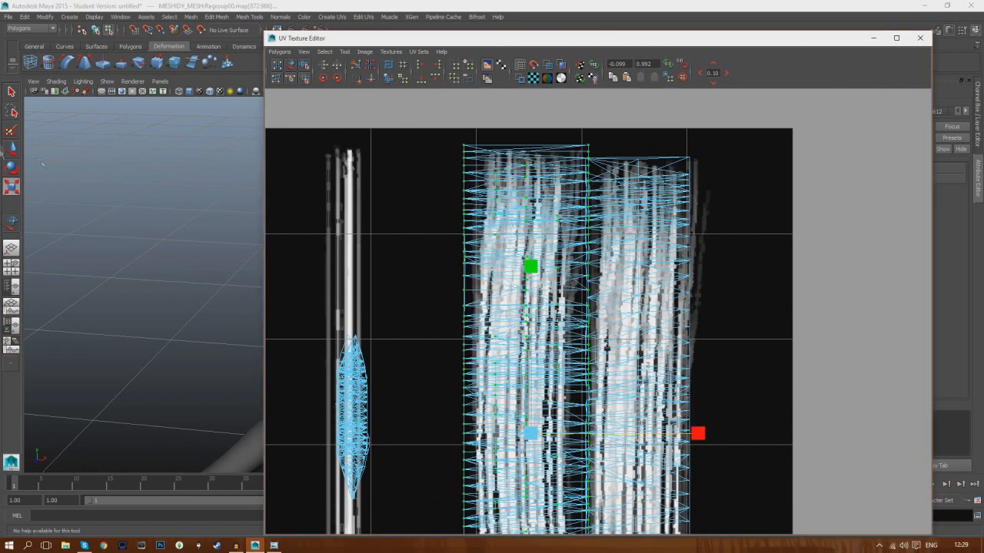
key(w)
drag(705, 437, 701, 435)
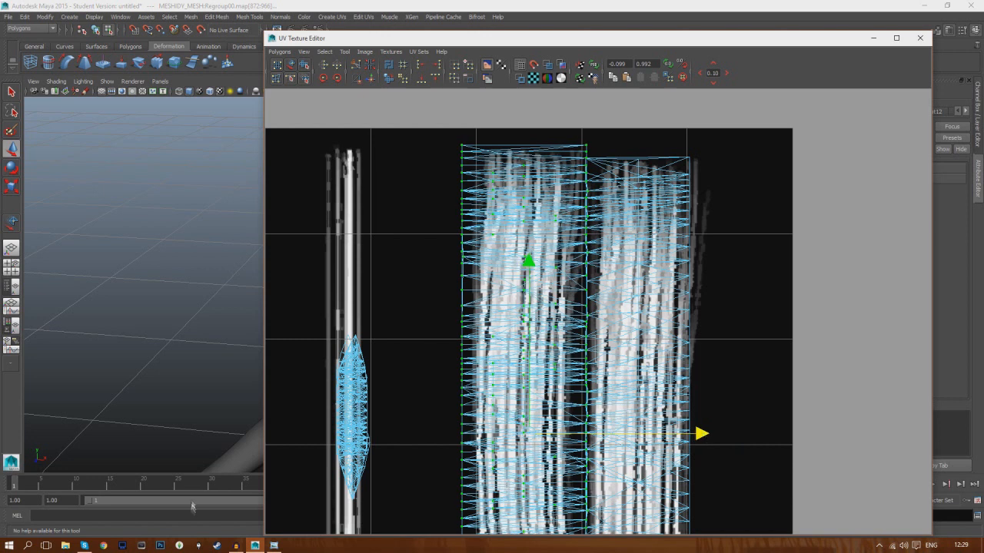
- Check the top of both strand shells against the reference layout image once more and close the image
click(274, 546)
drag(555, 255, 523, 498)
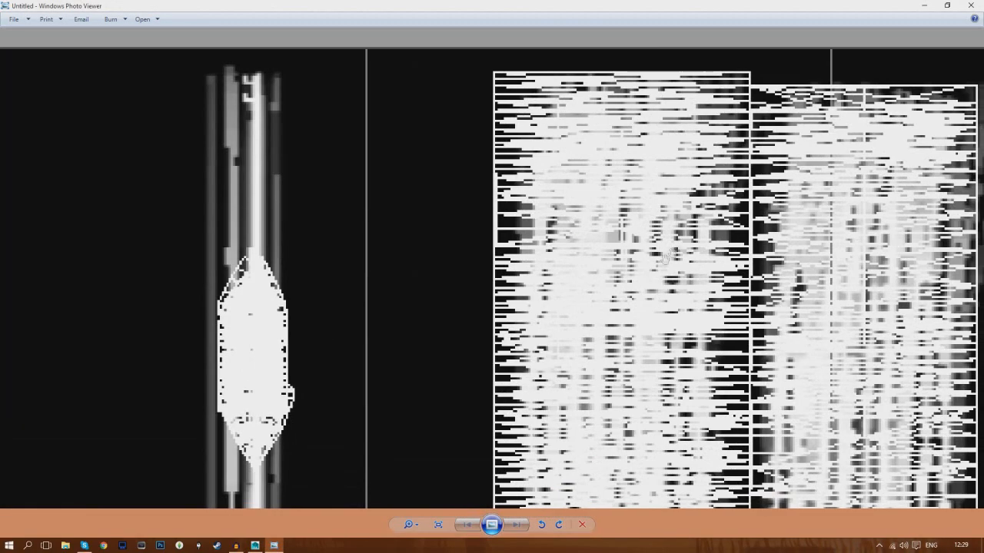
click(970, 5)
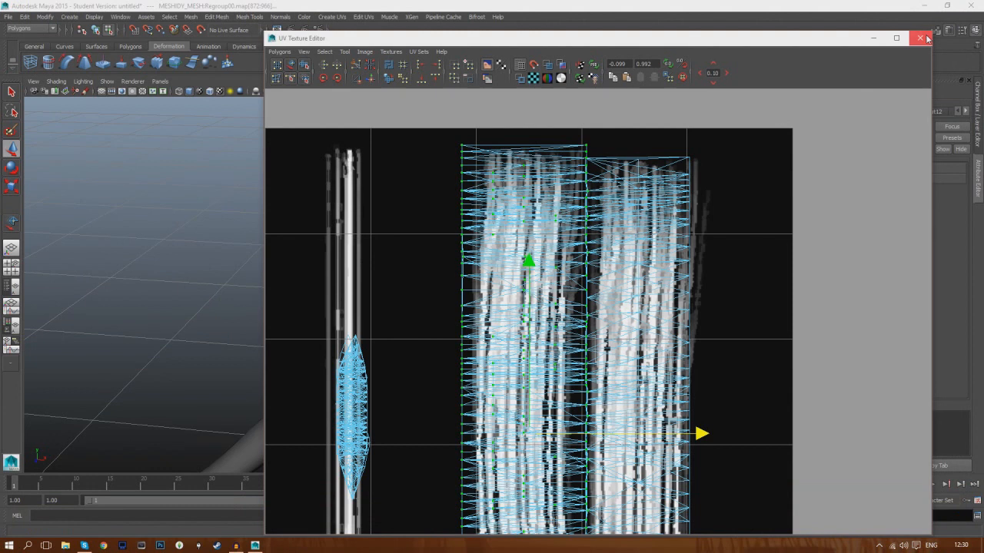
- Close the UV Texture Editor and export the selected hair mesh to New folder as an OBJ named "vagina pineapple"
click(919, 38)
alt+drag(279, 248, 287, 217)
scroll(288, 218, down, 4)
drag(270, 183, 487, 389)
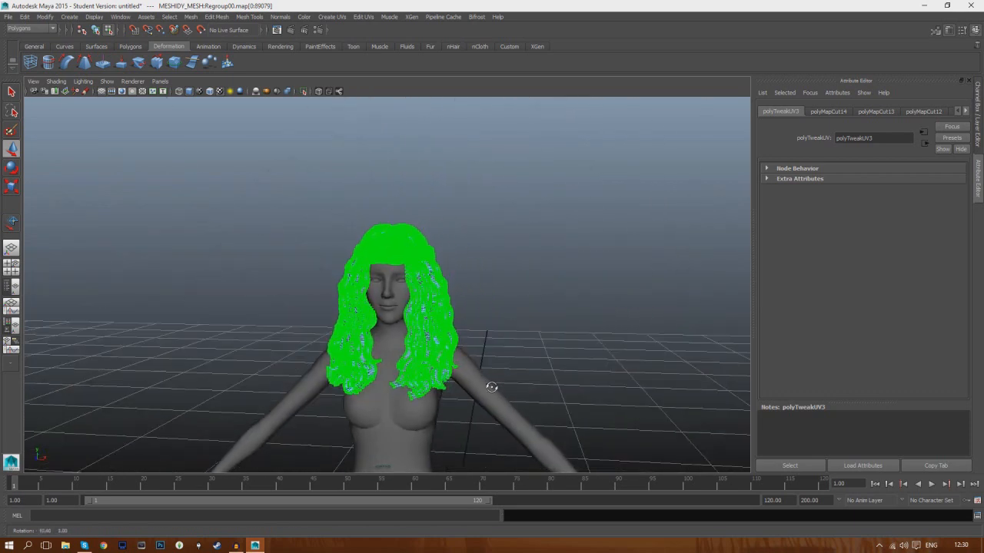
right_click(529, 262)
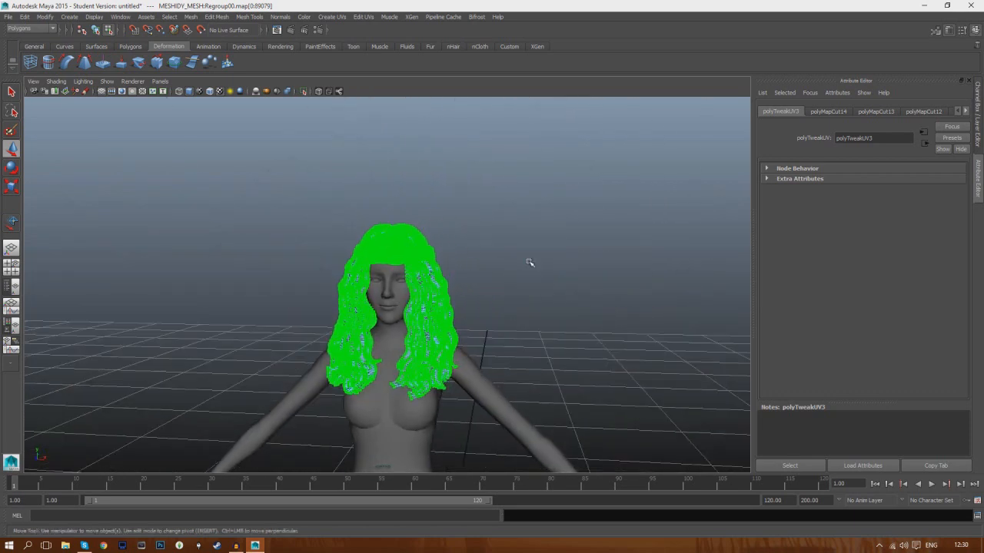
click(8, 17)
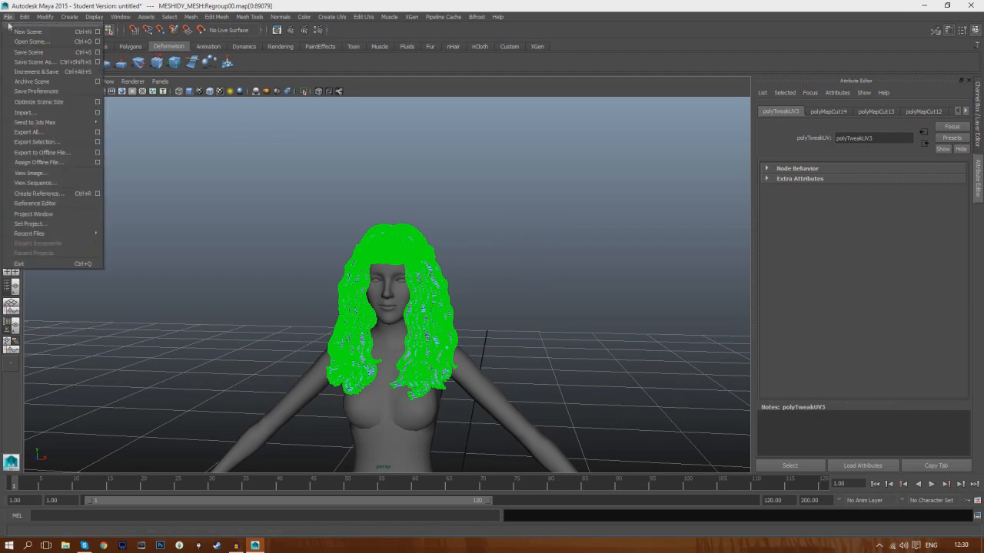
click(58, 142)
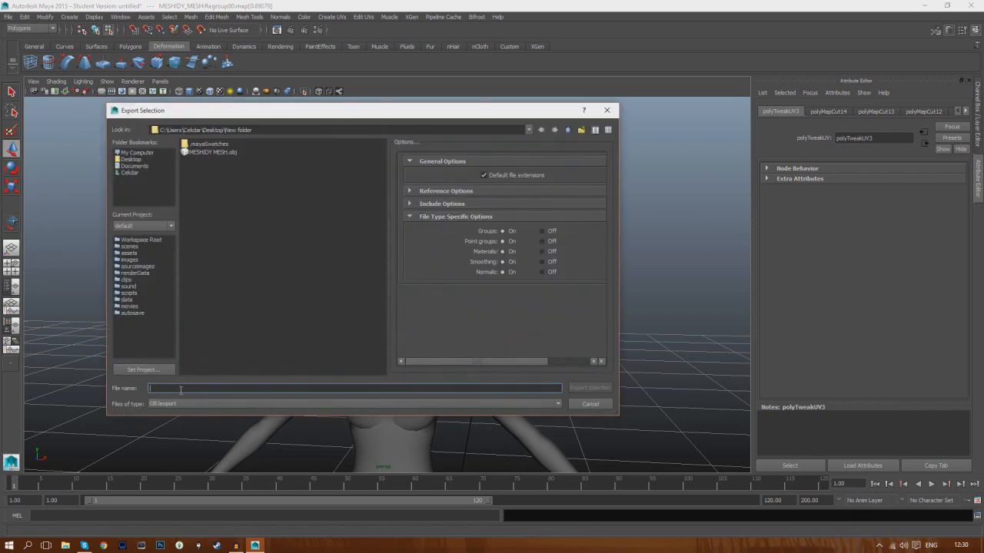
text(vagina pineapple)
key(Return)
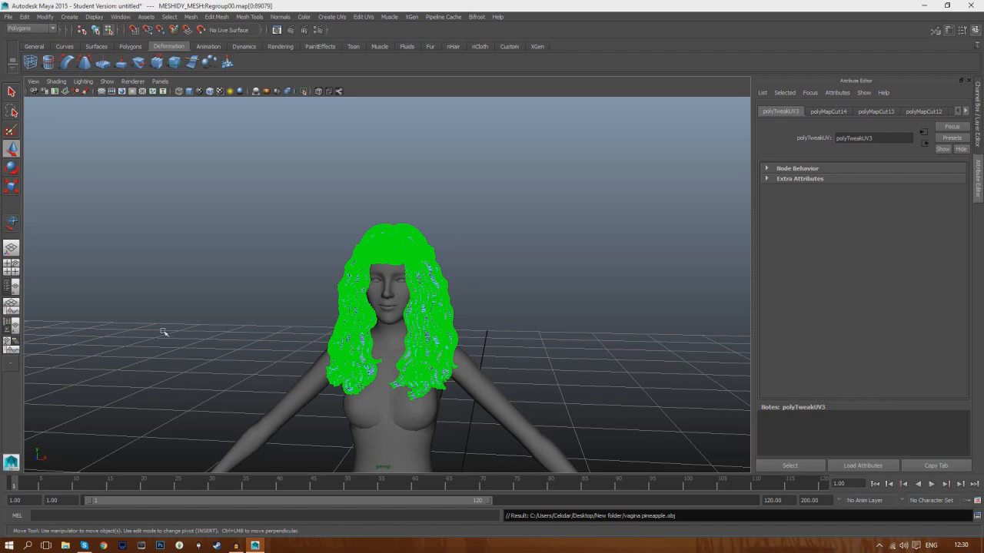
- Quit Maya without saving the scene and open New folder on the desktop
click(965, 5)
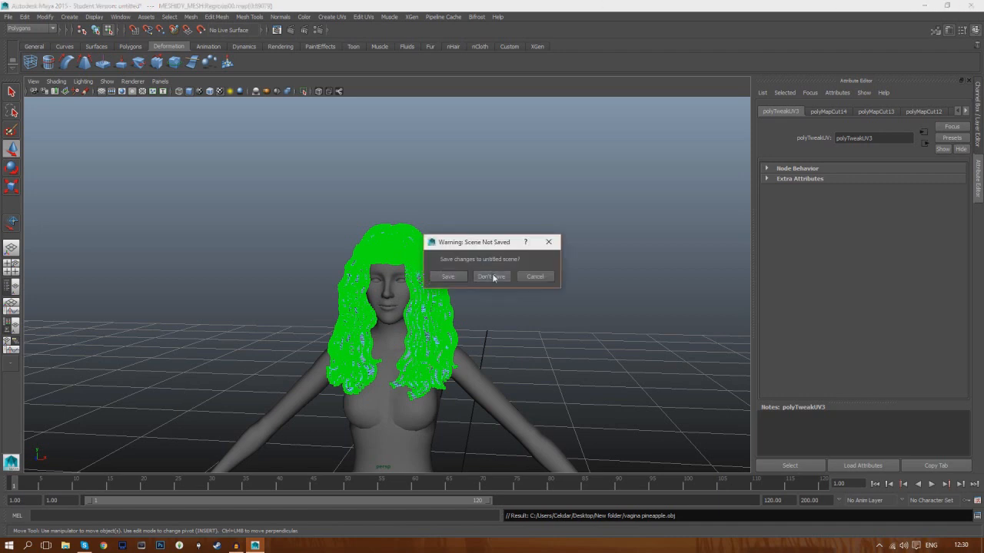
click(492, 277)
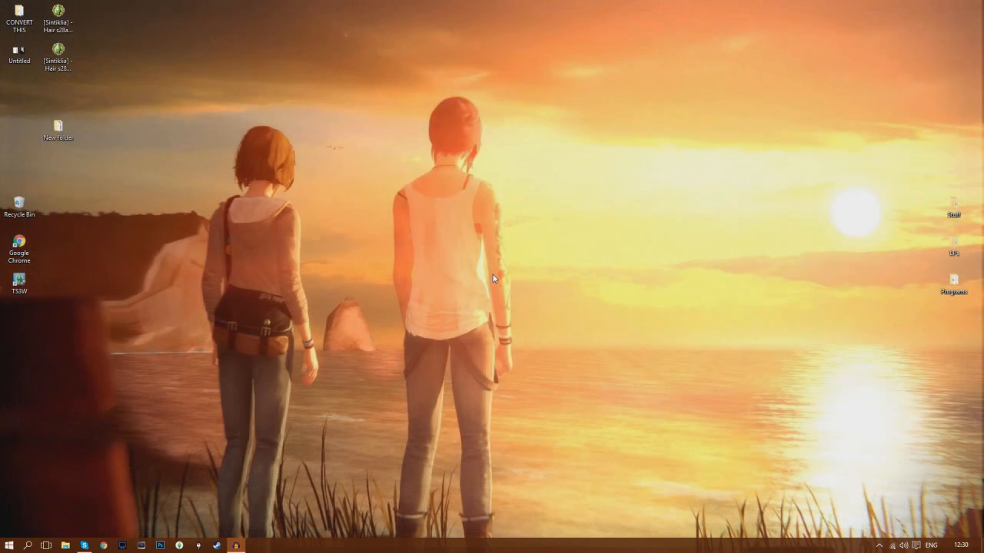
double_click(59, 130)
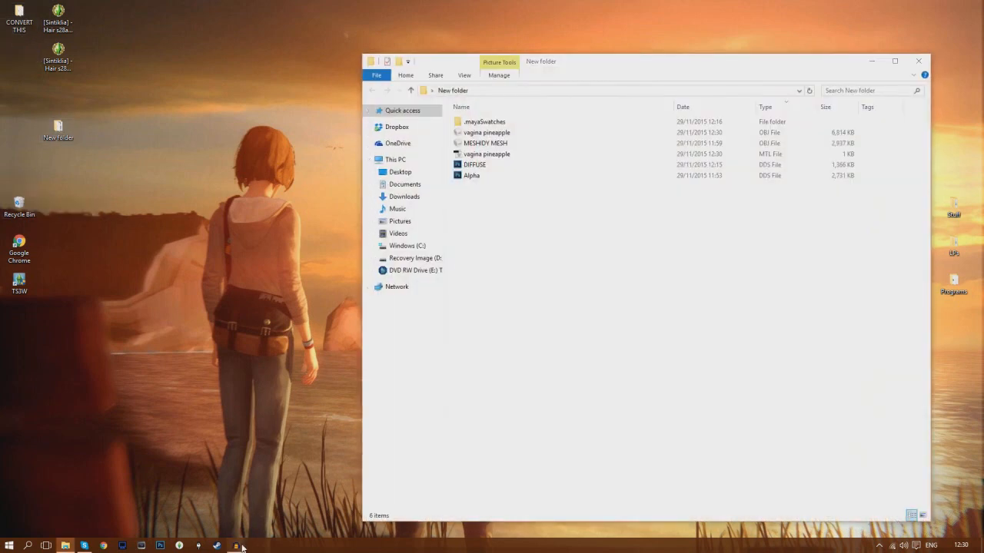
click(238, 546)
click(238, 545)
- Delete the exported MTL file and the old MESHIDY MESH OBJ from New folder
click(519, 157)
key(Delete)
click(509, 146)
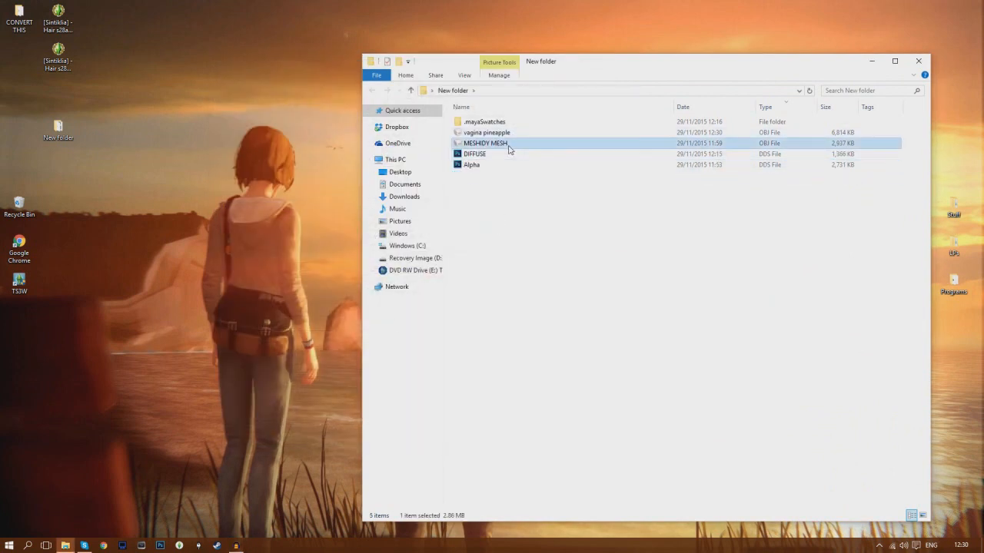
key(Delete)
- Launch MilkShape 3D from the exported OBJ file and import the hair mesh from New folder as a Wavefront OBJ
click(511, 134)
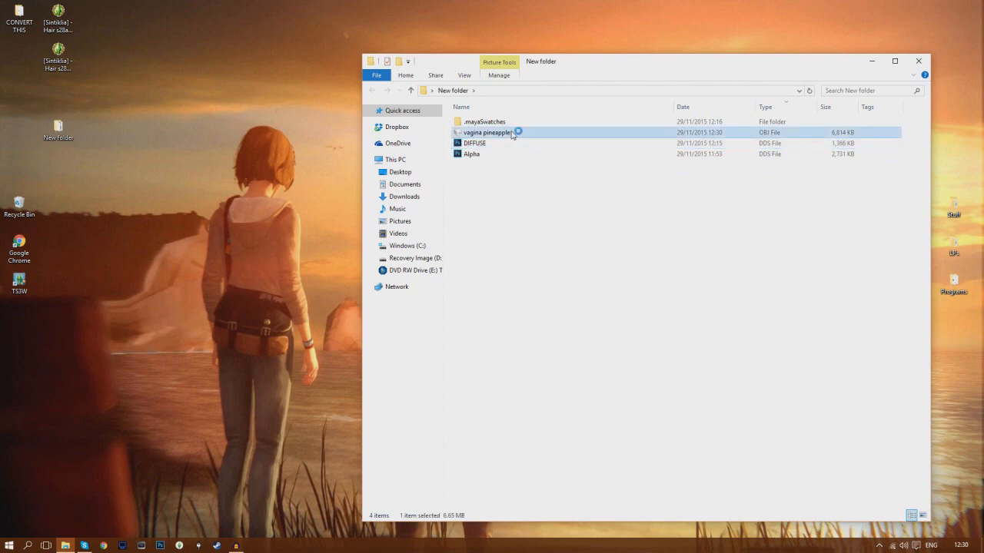
double_click(511, 133)
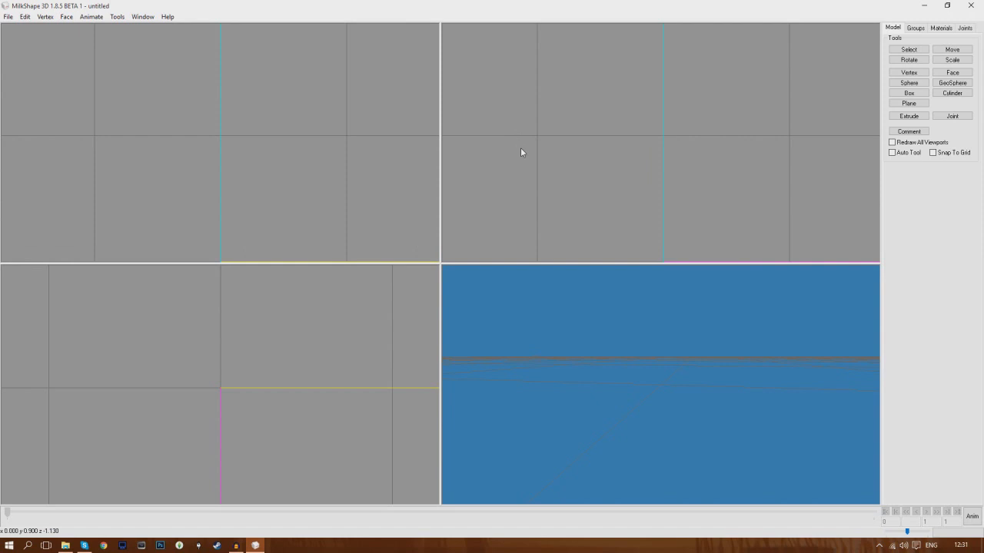
click(24, 16)
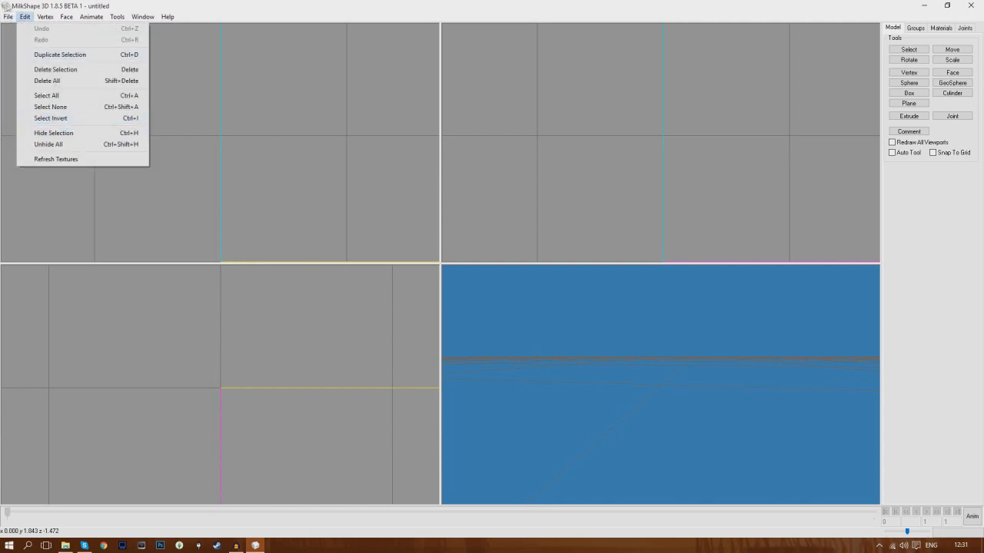
mouse_move(8, 16)
mouse_move(30, 91)
click(177, 182)
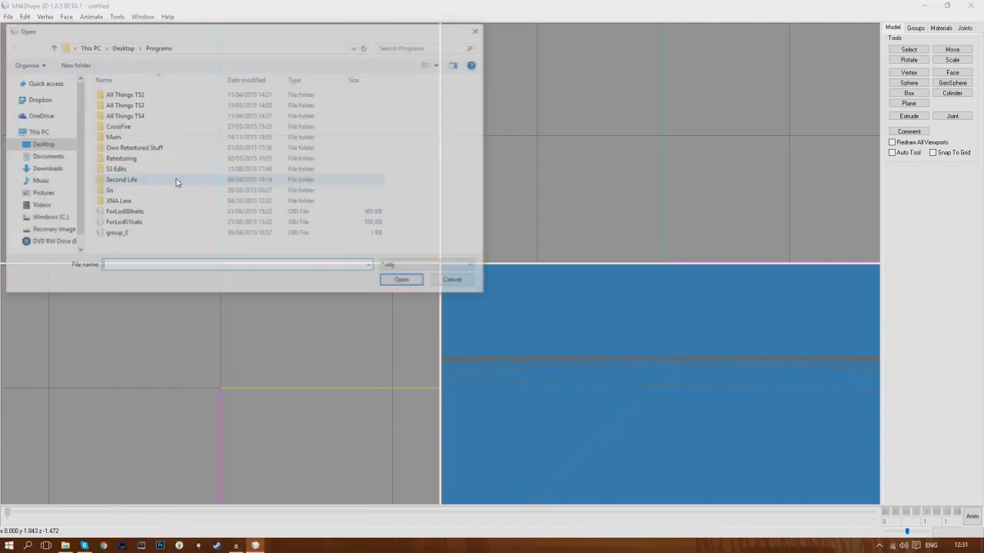
click(41, 144)
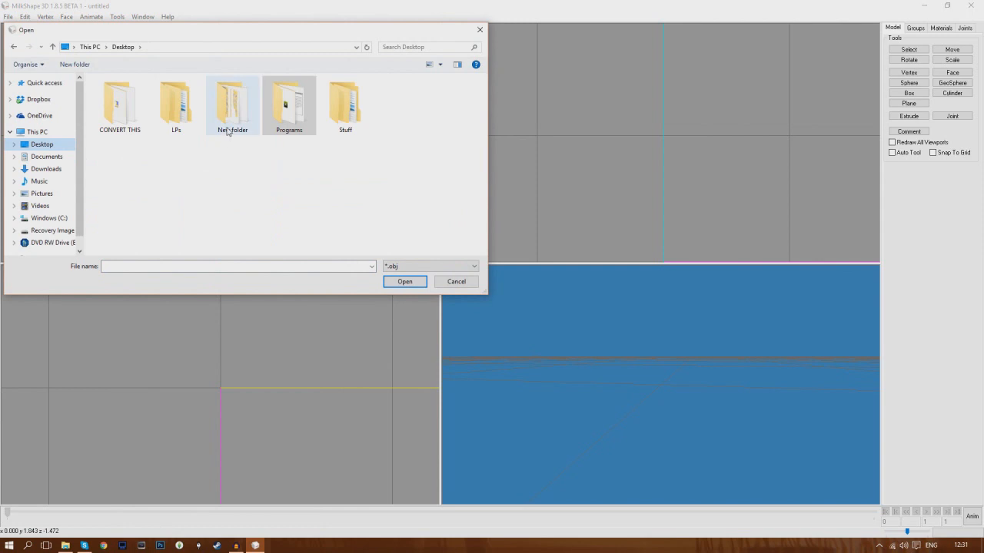
double_click(229, 99)
double_click(157, 108)
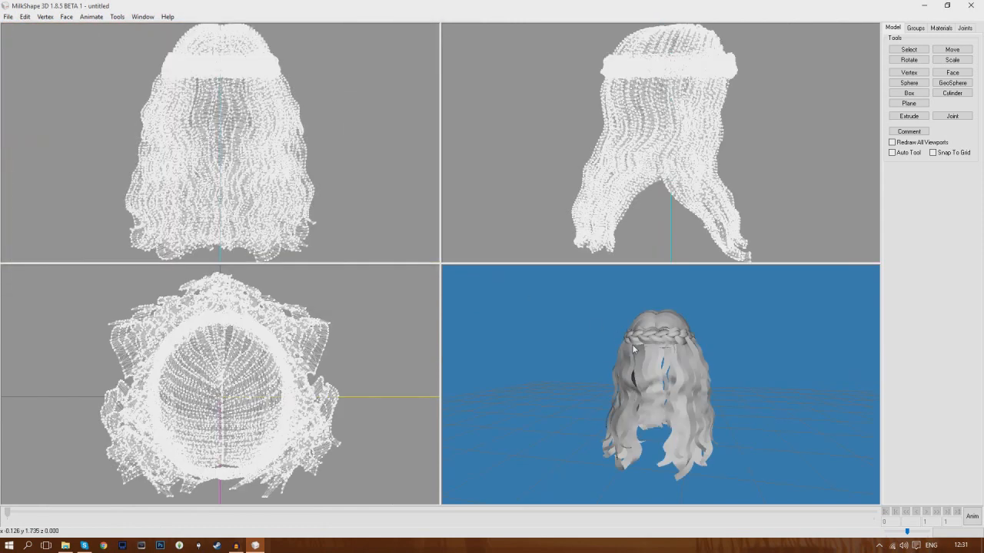
- Select the hair mesh's faces and regroup them into a single group
click(916, 28)
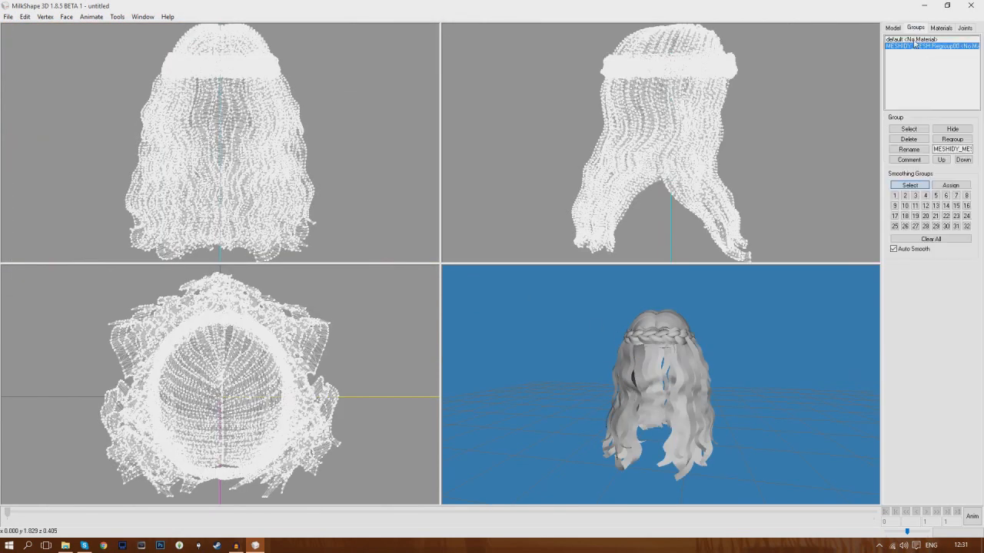
click(908, 128)
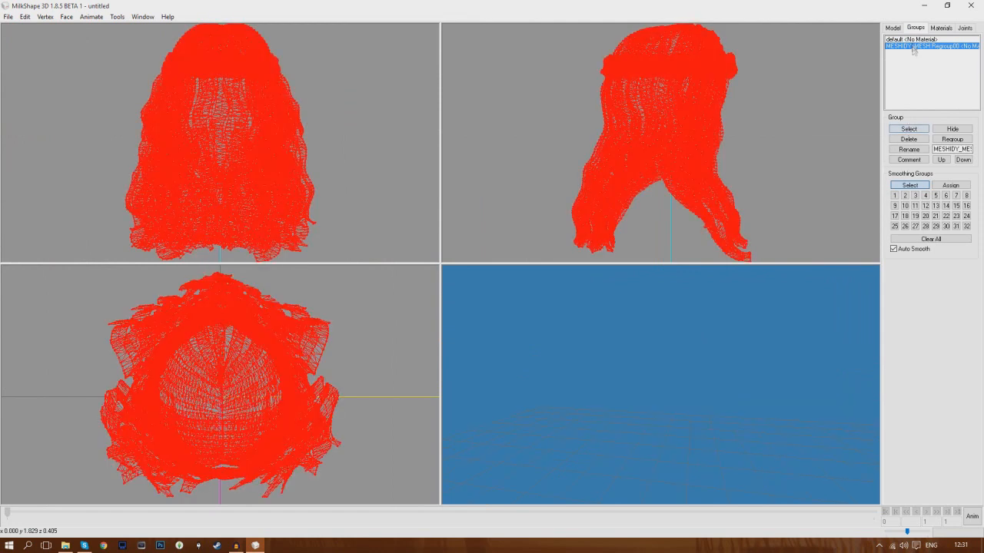
click(910, 40)
click(953, 139)
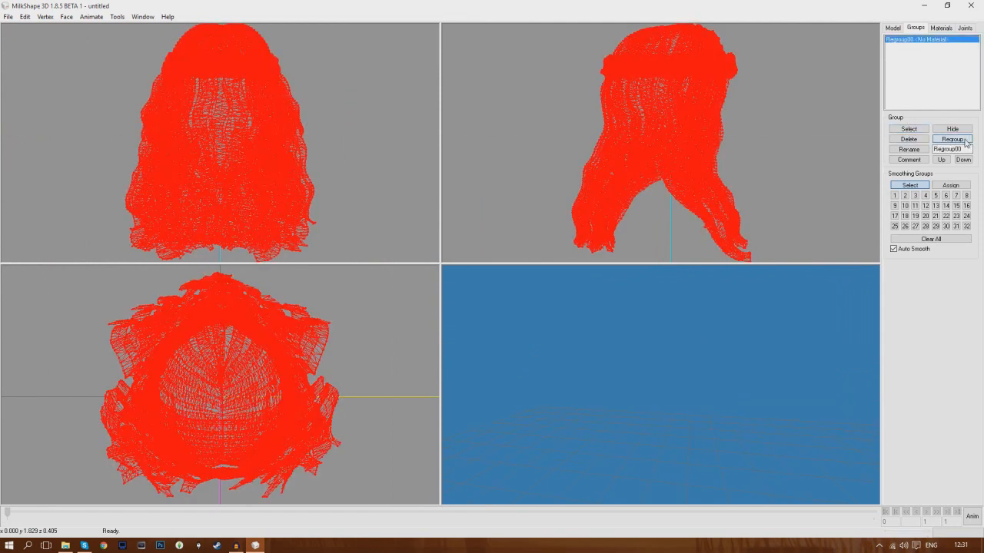
- Create a new material, assign it to the hair and load DIFFUSE.dds as its texture
click(949, 29)
click(908, 259)
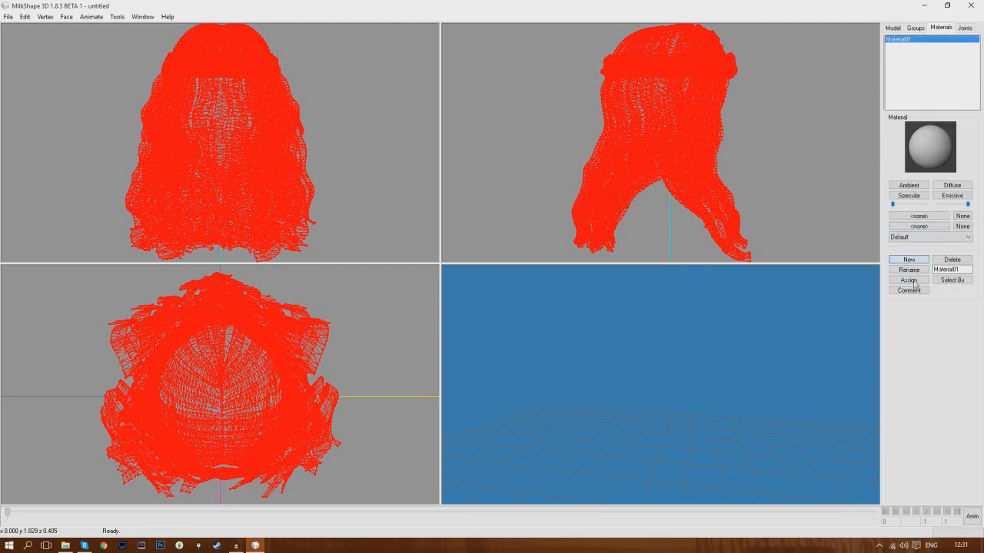
click(919, 216)
double_click(131, 117)
- Examine the textured hair from above and from the front in the 3D view, then delete the preview material
right_click(684, 366)
click(718, 269)
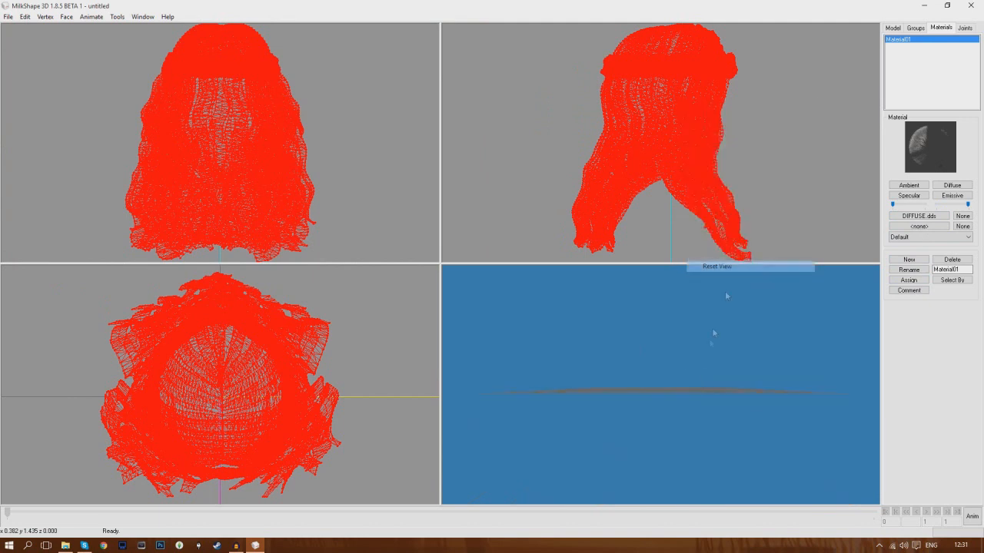
shift+drag(709, 263, 752, 176)
mouse_move(647, 352)
mouse_down()
mouse_move(751, 374)
mouse_move(806, 361)
mouse_move(784, 396)
mouse_move(723, 407)
mouse_move(659, 411)
mouse_move(636, 391)
mouse_move(649, 412)
mouse_move(645, 441)
mouse_move(654, 413)
mouse_move(652, 344)
mouse_move(578, 371)
mouse_move(574, 390)
mouse_move(615, 388)
mouse_move(642, 362)
mouse_up()
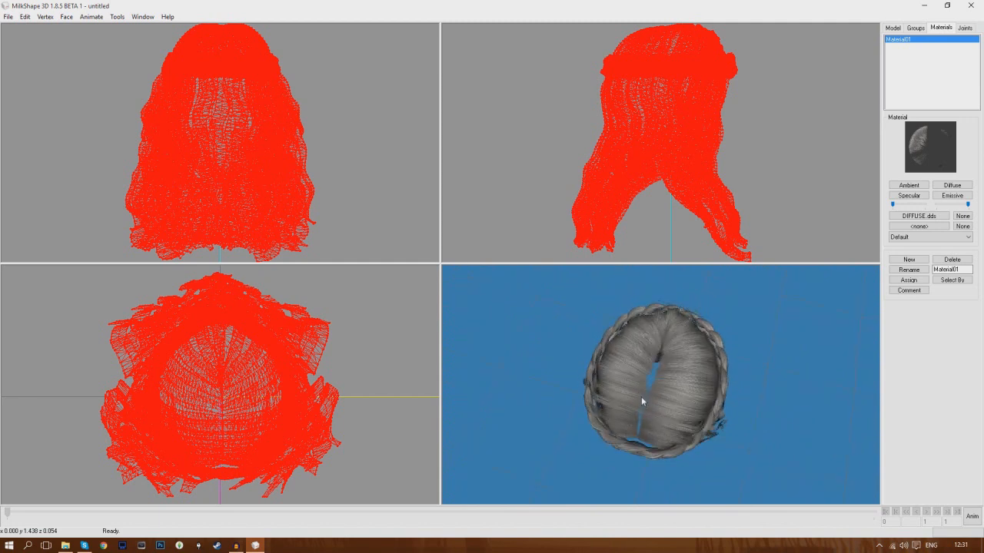
mouse_move(643, 401)
mouse_down()
mouse_move(676, 355)
mouse_move(687, 373)
mouse_move(654, 373)
mouse_move(642, 395)
mouse_move(828, 348)
mouse_move(683, 343)
mouse_move(739, 354)
mouse_move(835, 349)
mouse_move(670, 350)
mouse_up()
right_click(664, 359)
click(719, 243)
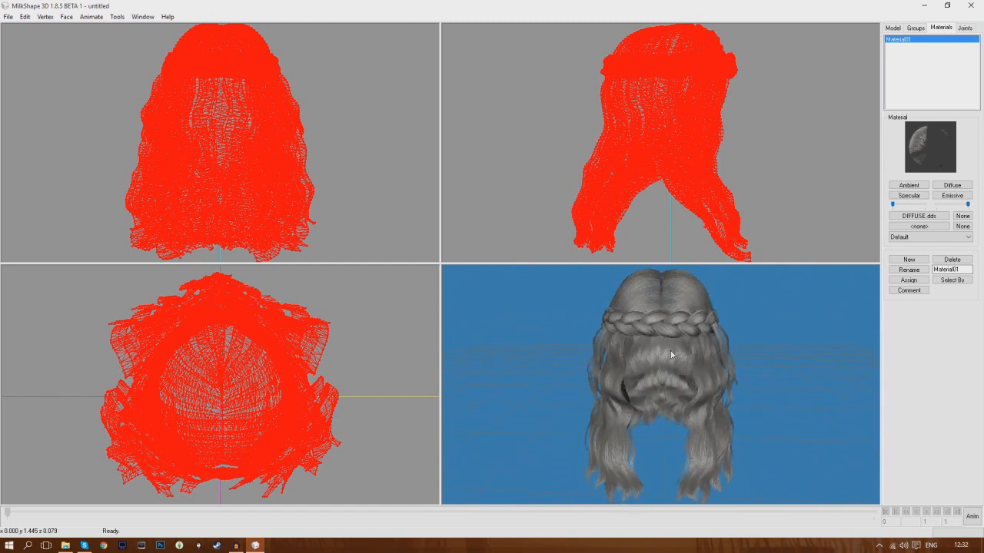
click(966, 261)
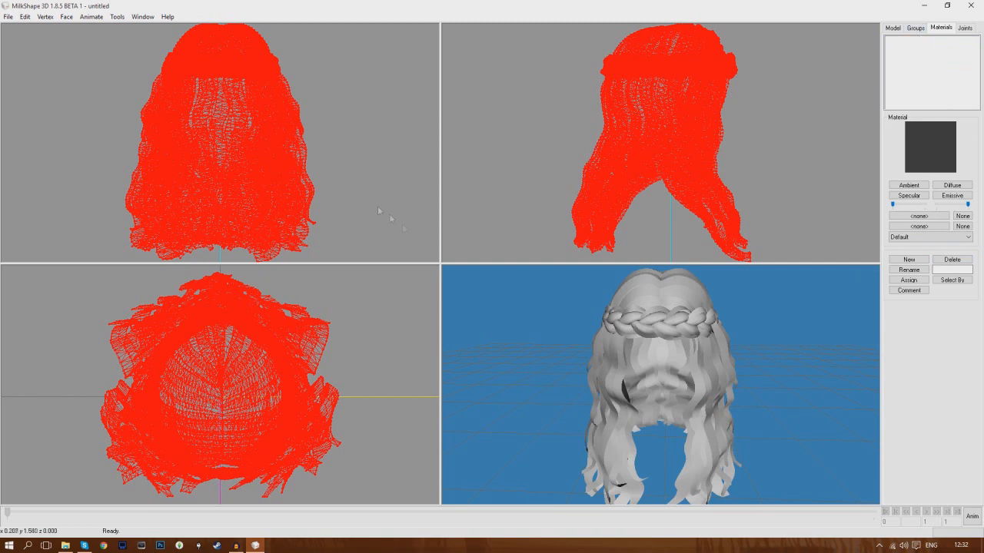
drag(555, 325, 553, 326)
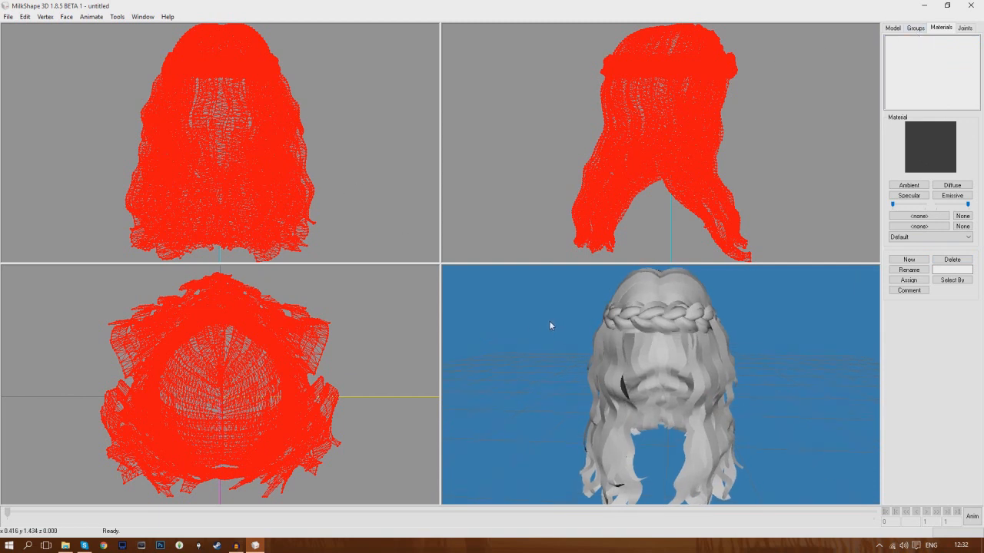
- Try to export the hair to the desktop as a Sims 3 GEOM file named VH
click(4, 16)
mouse_move(53, 100)
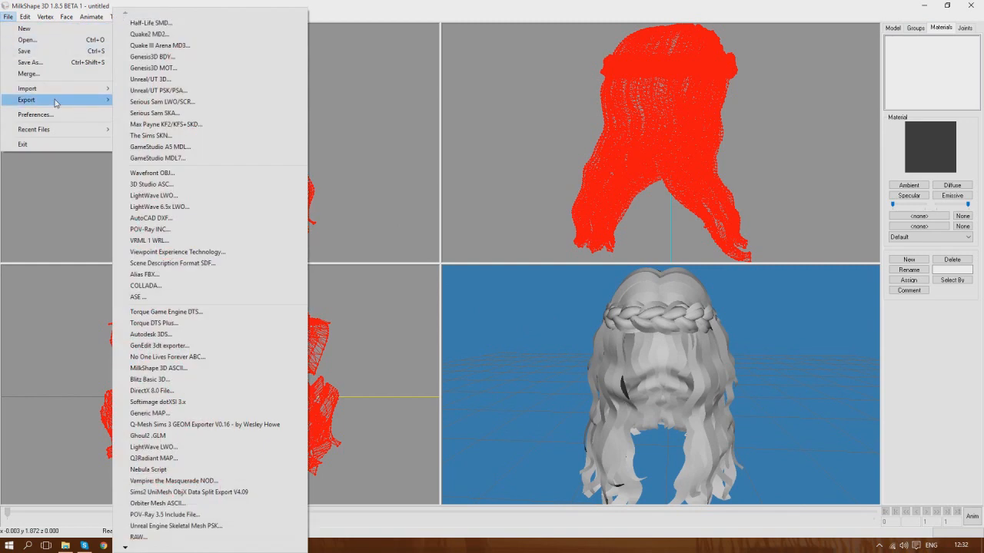
click(253, 425)
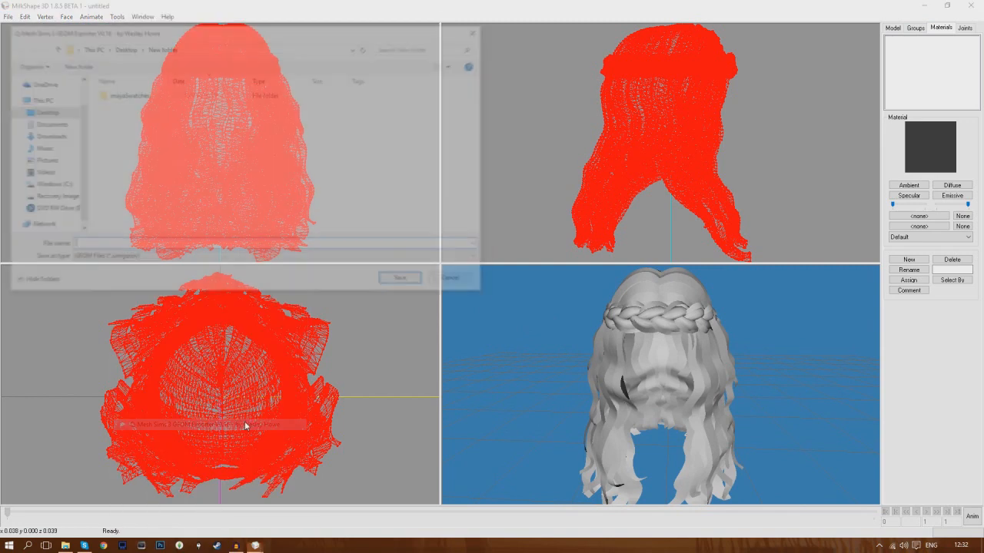
click(59, 114)
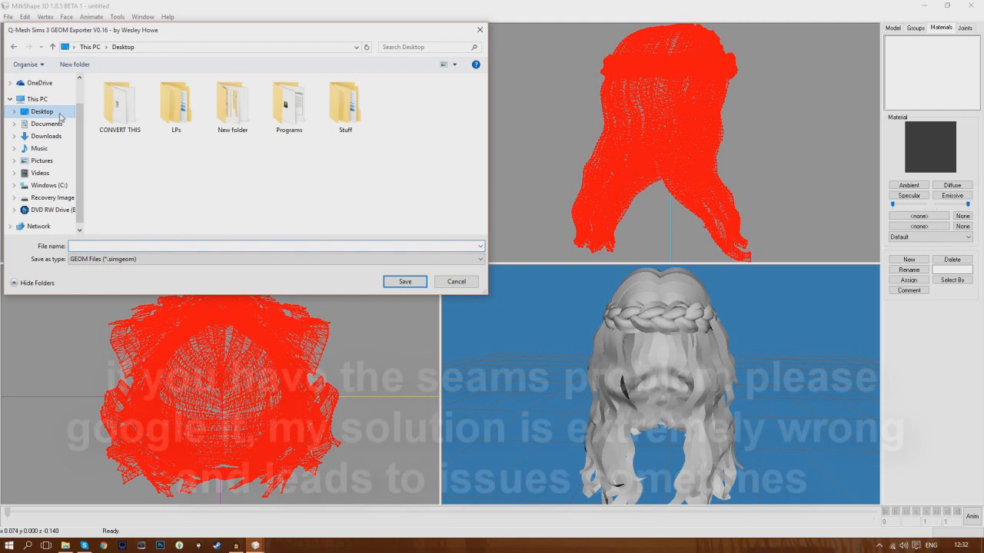
click(171, 245)
text(VH)
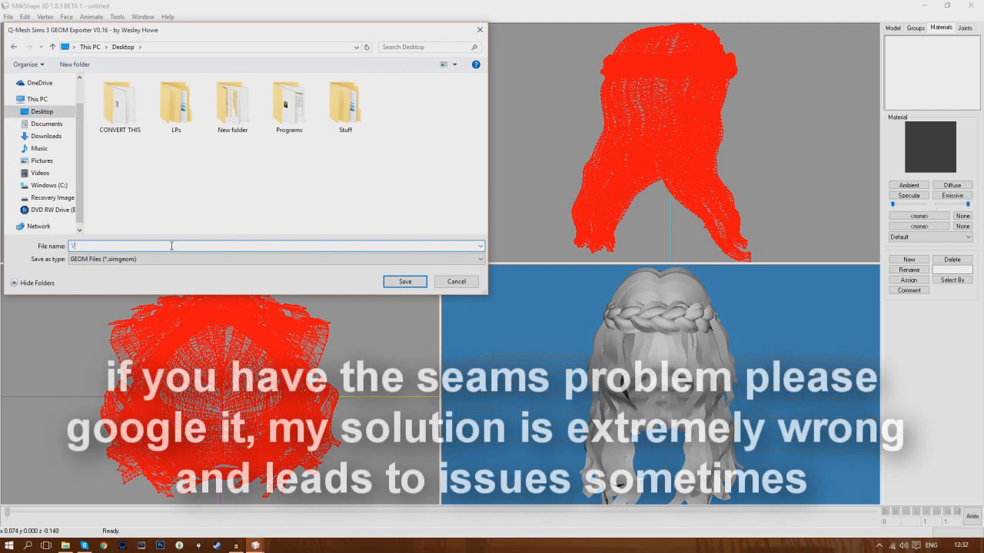
click(401, 282)
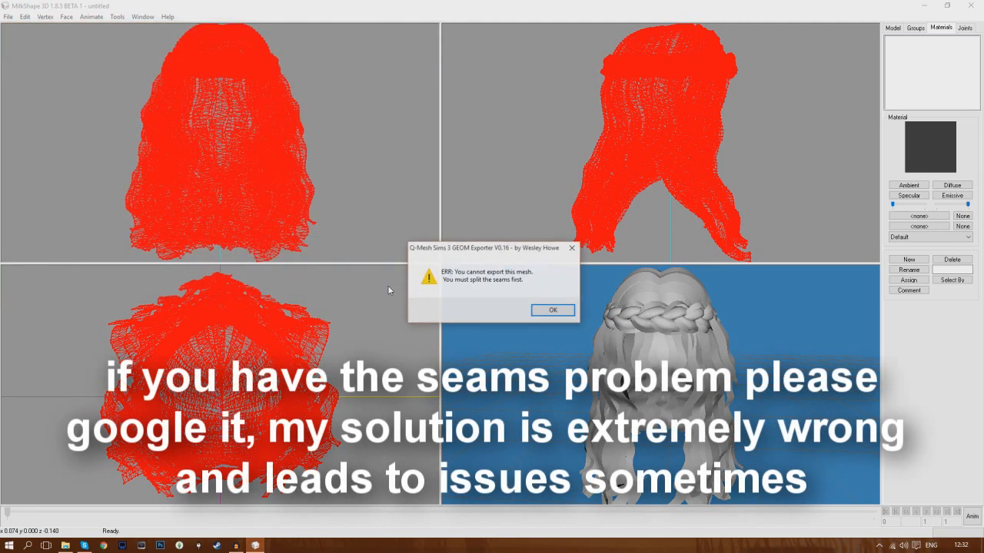
click(552, 310)
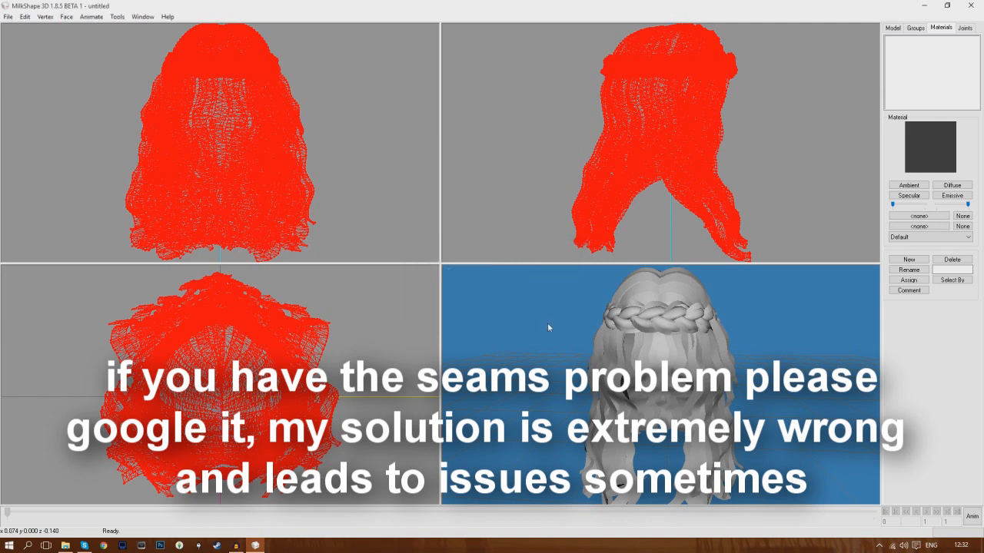
click(25, 17)
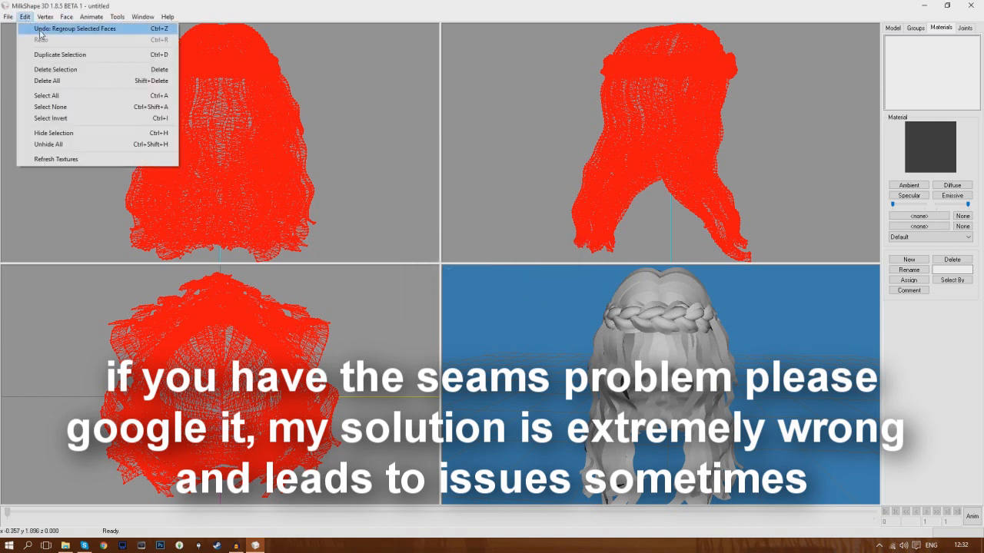
click(41, 29)
click(25, 16)
click(47, 39)
- Process the hair mesh with DirectX Mesh Tools and save the result back to the model
click(117, 17)
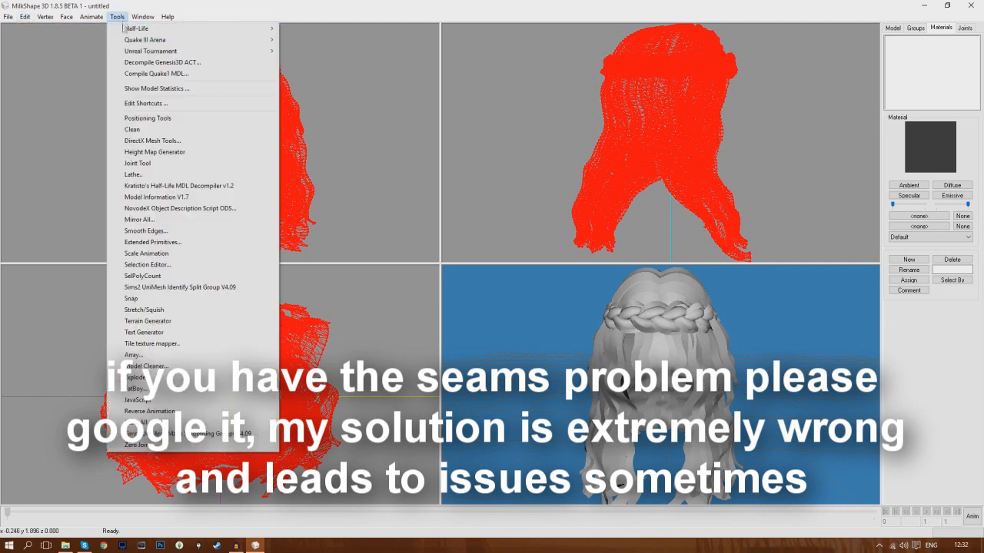
click(177, 142)
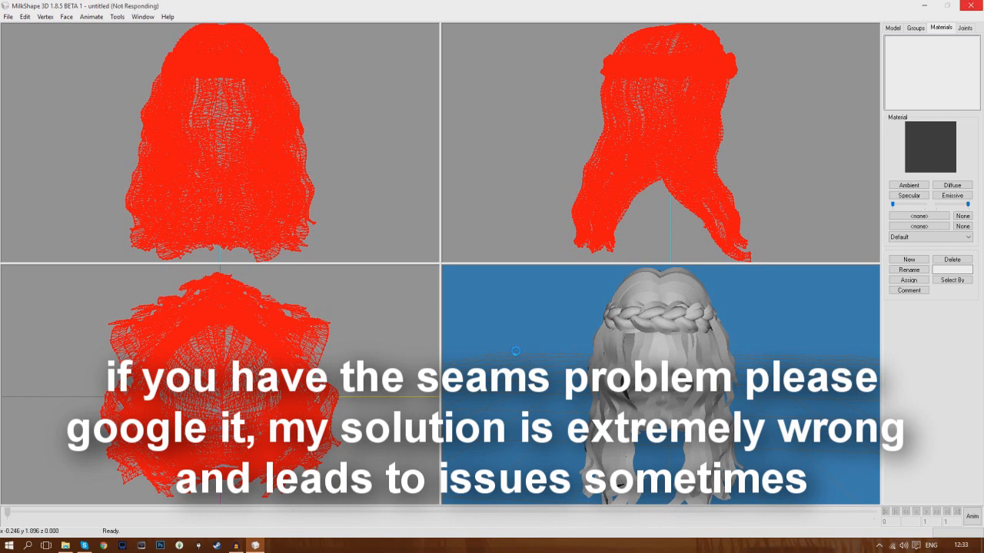
click(553, 214)
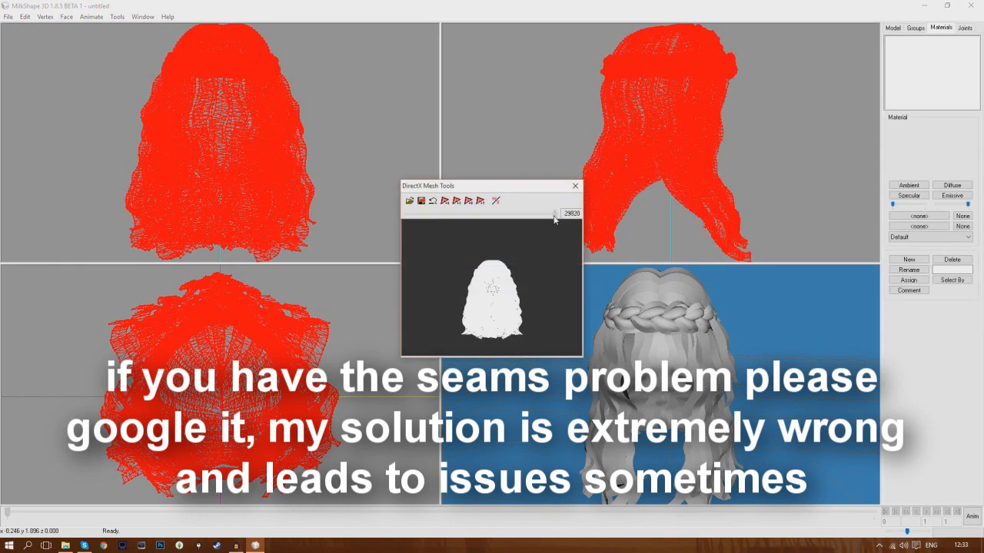
click(421, 200)
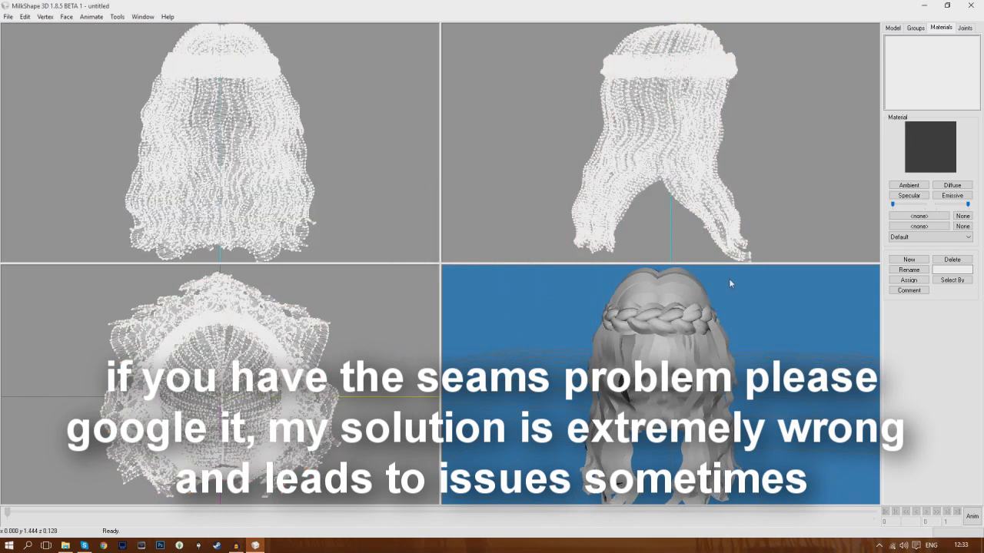
- Select the whole Regroup00 hair group
click(915, 28)
click(908, 128)
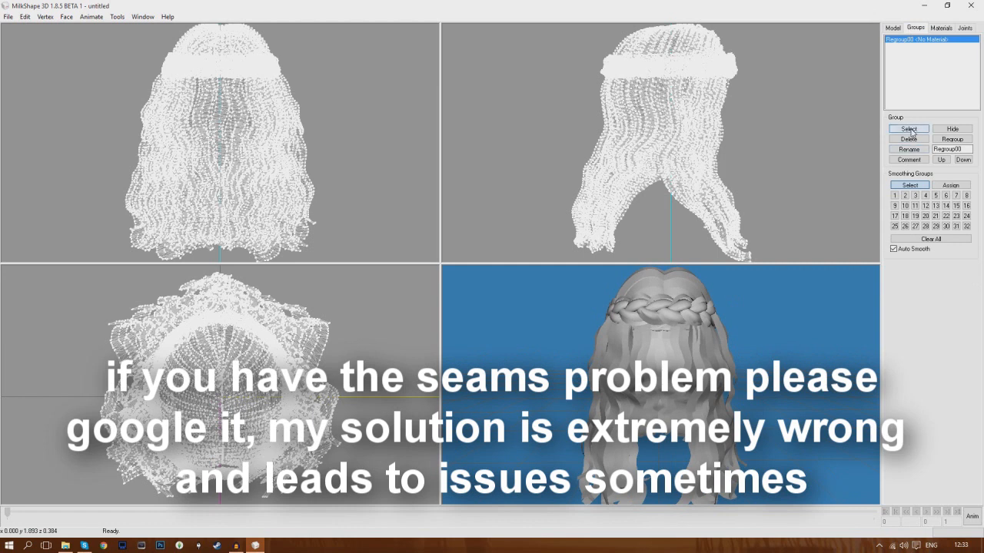
right_click(702, 121)
click(750, 289)
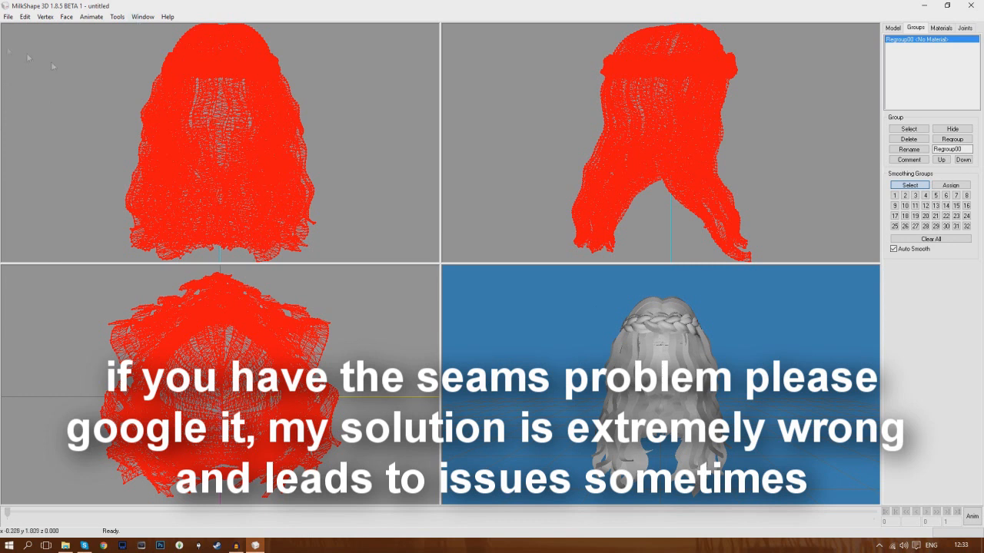
- Export the hair to the desktop as a Sims 3 GEOM file, replacing the existing VH file
click(9, 17)
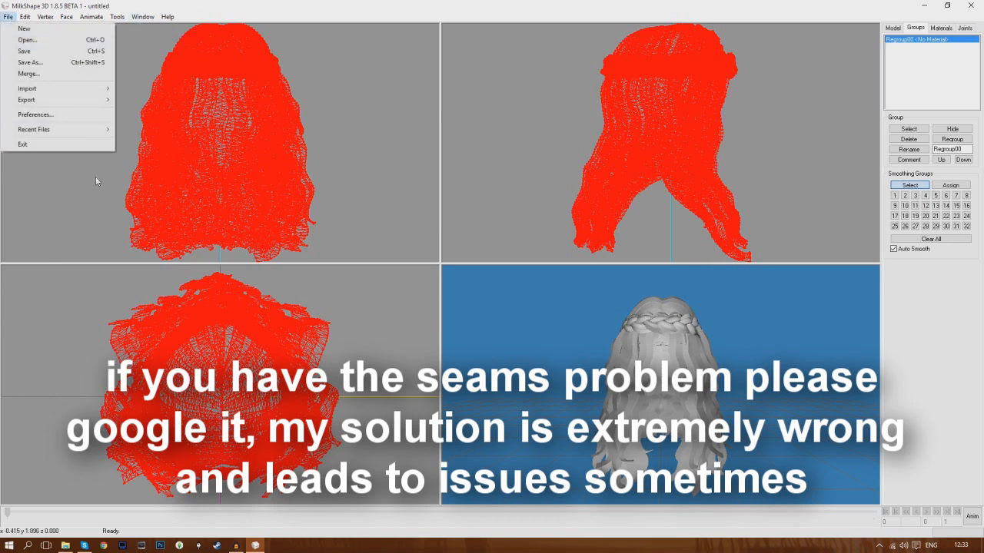
mouse_move(30, 99)
click(176, 424)
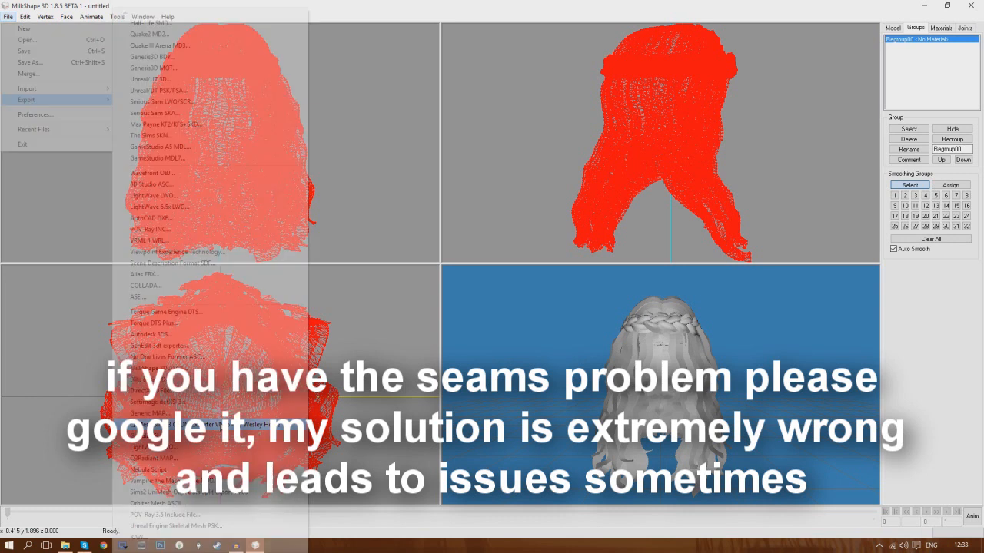
click(389, 130)
click(405, 282)
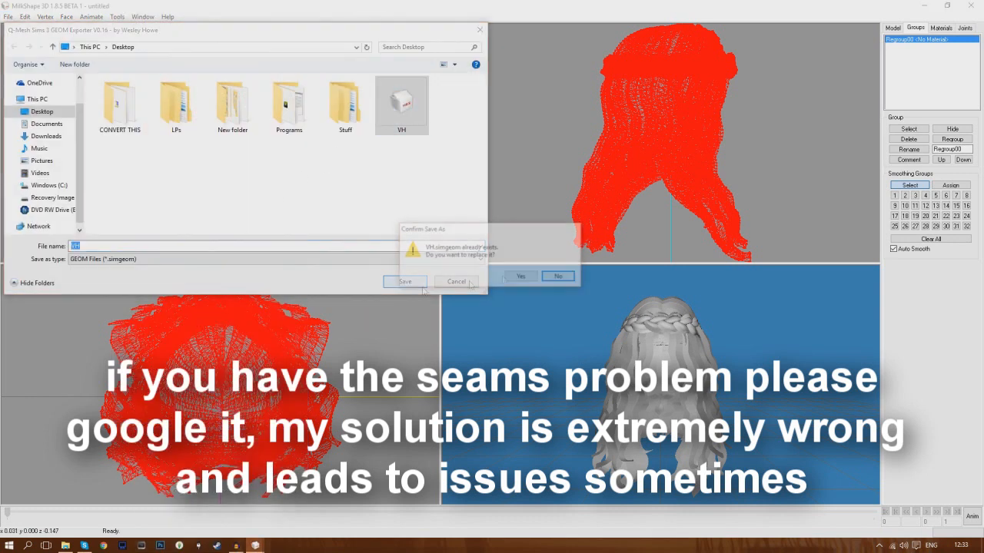
click(512, 278)
- Reduce the hair mesh's detail with DirectX Mesh Tools and save the result back to the model
mouse_move(526, 303)
mouse_down()
mouse_move(528, 317)
mouse_move(488, 346)
mouse_move(382, 317)
mouse_move(516, 310)
mouse_move(517, 319)
mouse_up()
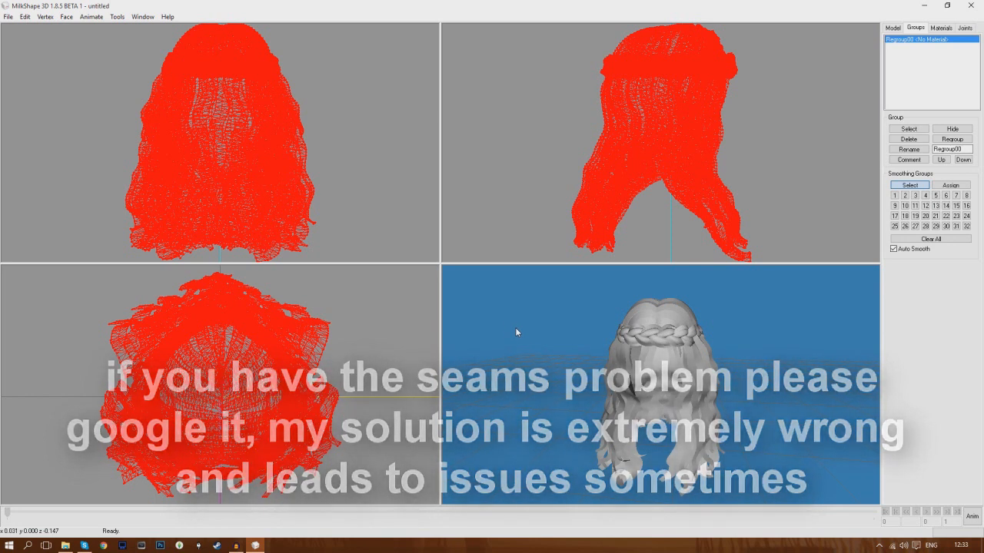
click(117, 16)
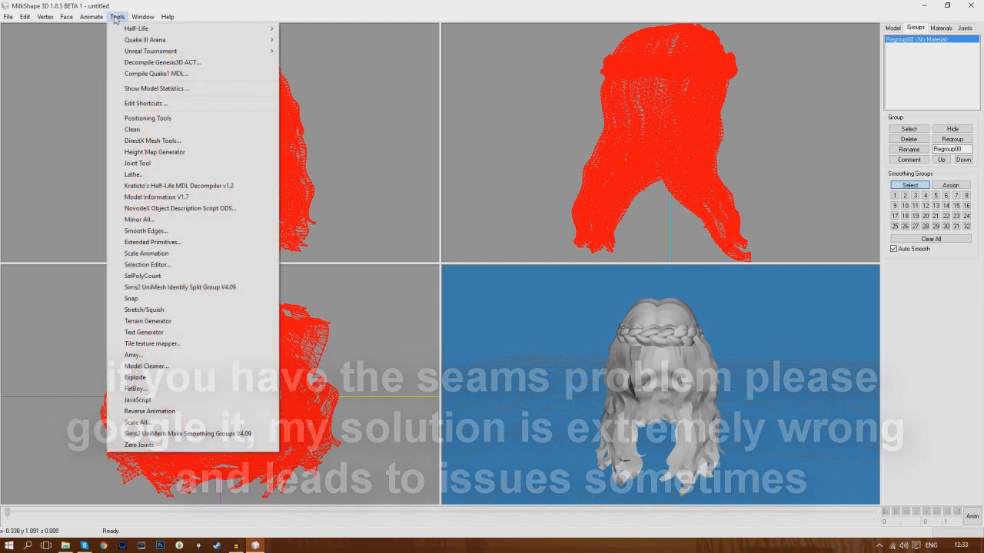
click(179, 143)
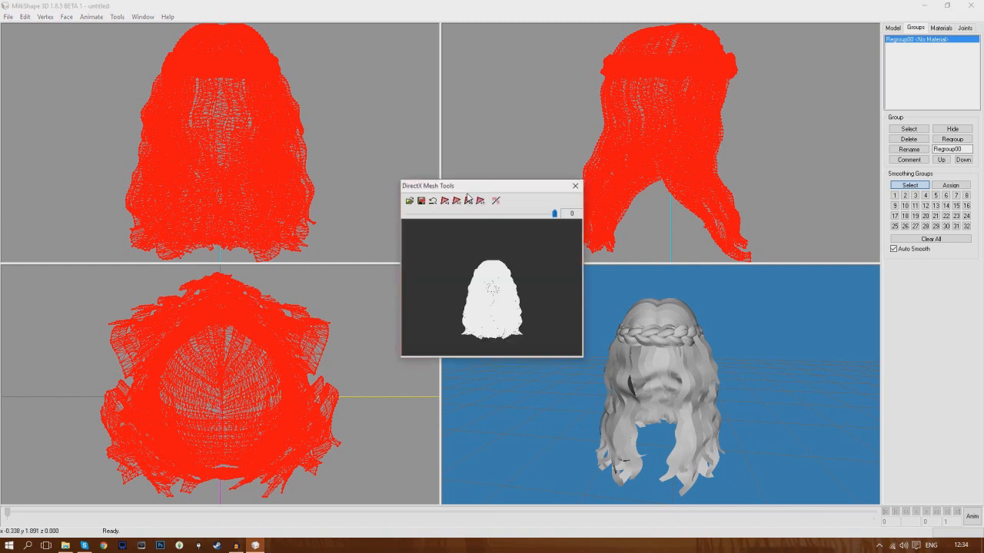
click(552, 215)
drag(551, 216, 500, 215)
click(420, 201)
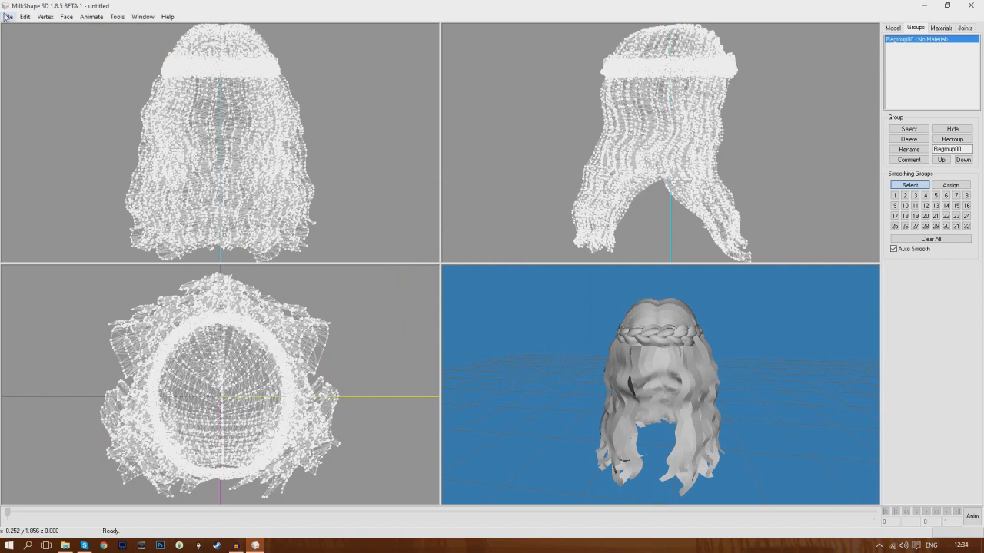
- Export the reduced hair to the desktop as a Sims 3 GEOM file named H
click(7, 16)
mouse_move(46, 102)
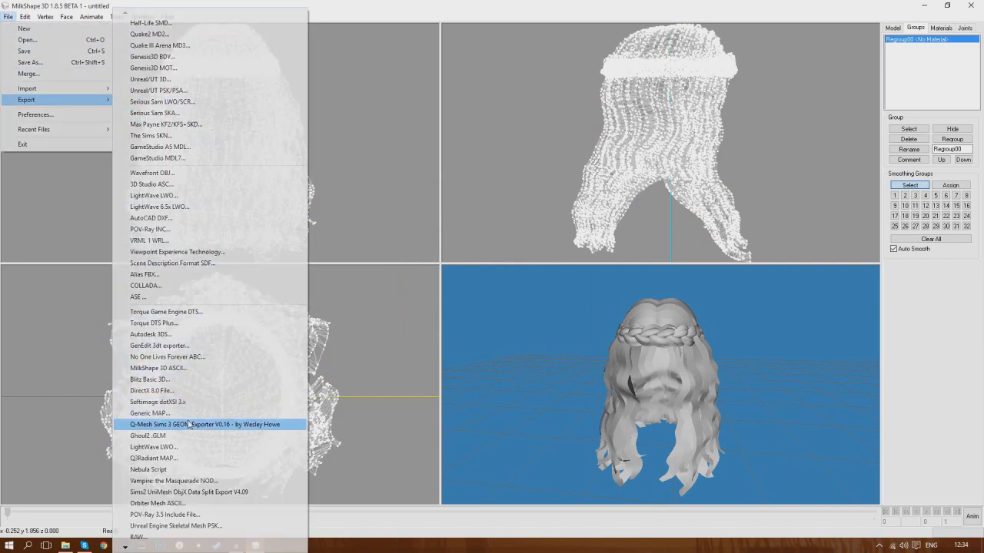
click(192, 424)
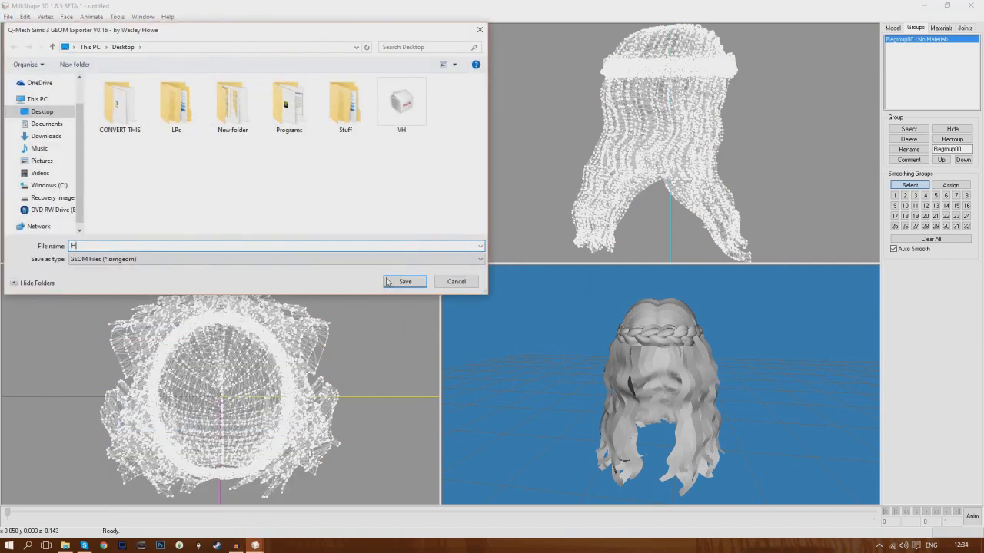
click(390, 281)
- Simplify the hair mesh further for the medium detail level with DirectX Mesh Tools and save it back to the model
click(116, 17)
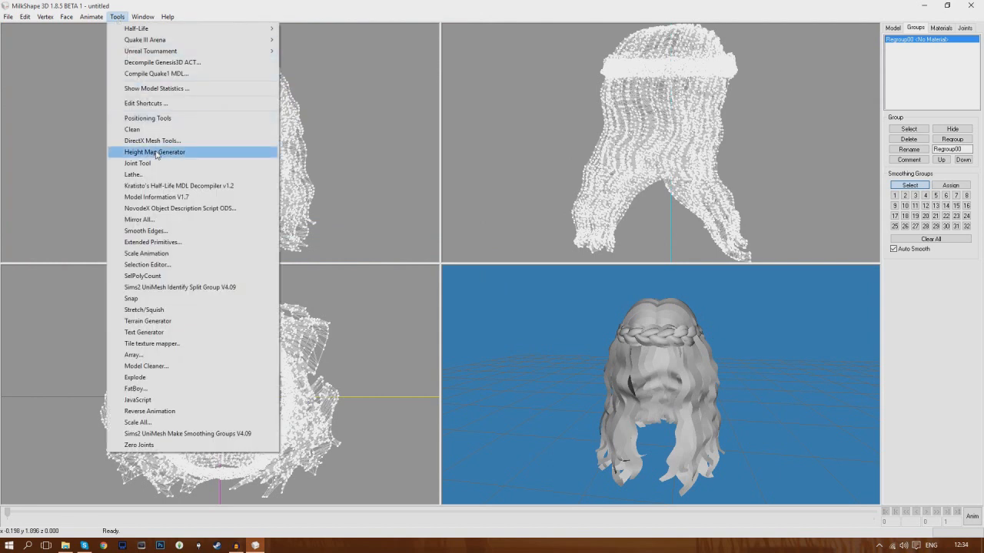
click(162, 142)
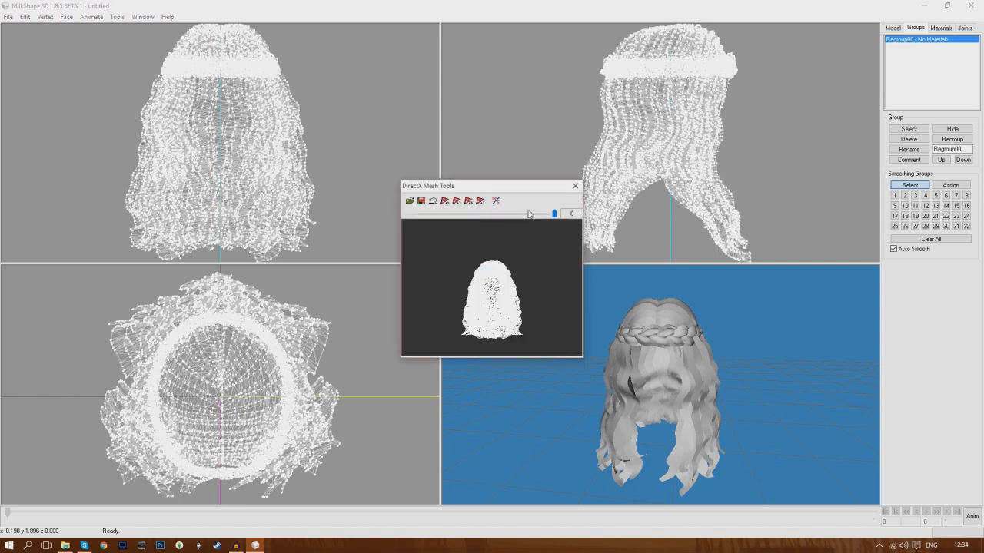
drag(554, 214, 496, 223)
click(421, 201)
- Export the further simplified hair to the desktop as a Sims 3 GEOM file named M
click(8, 16)
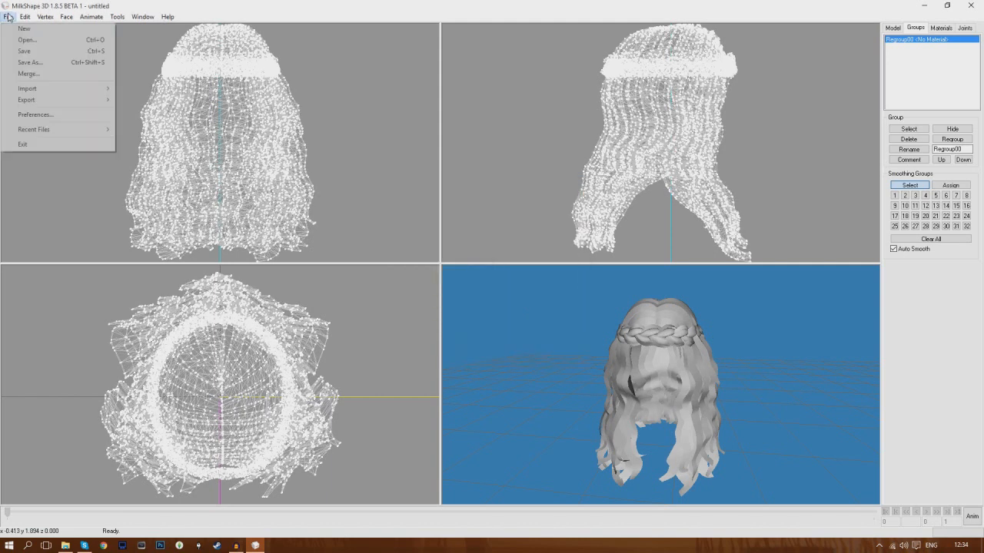
mouse_move(44, 100)
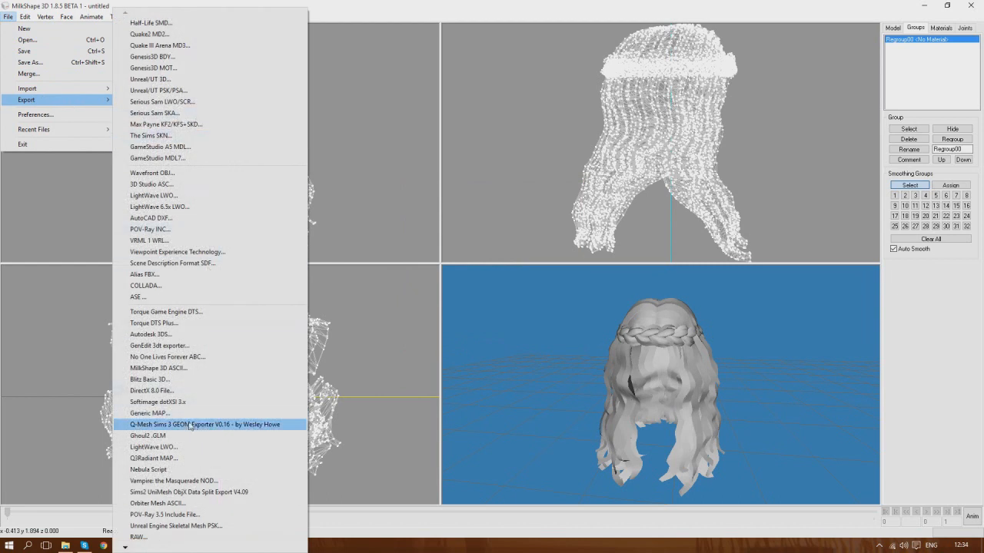
click(196, 425)
text(VH)
click(400, 281)
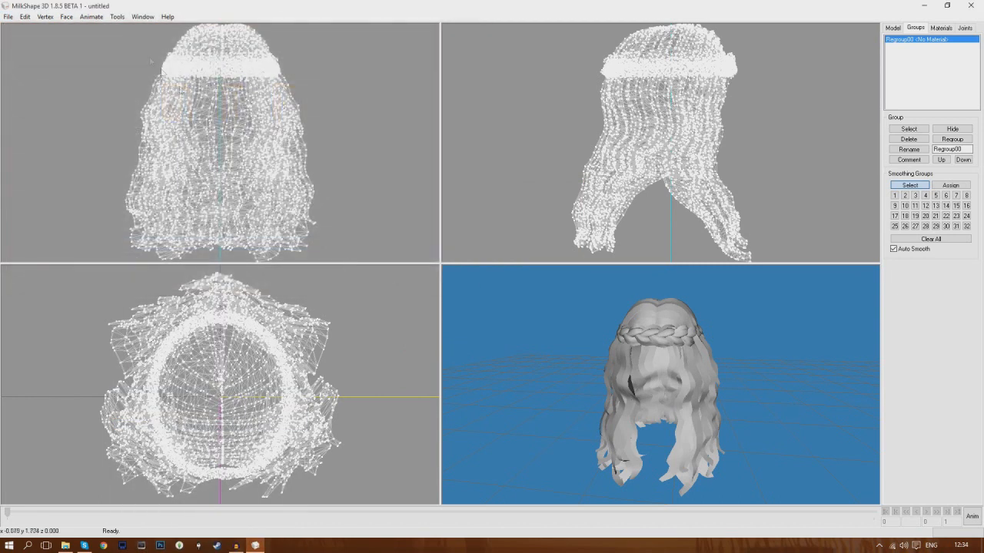
- Reduce the hair mesh to about 2383 with DirectX Mesh Tools and save the result back to the model
click(117, 16)
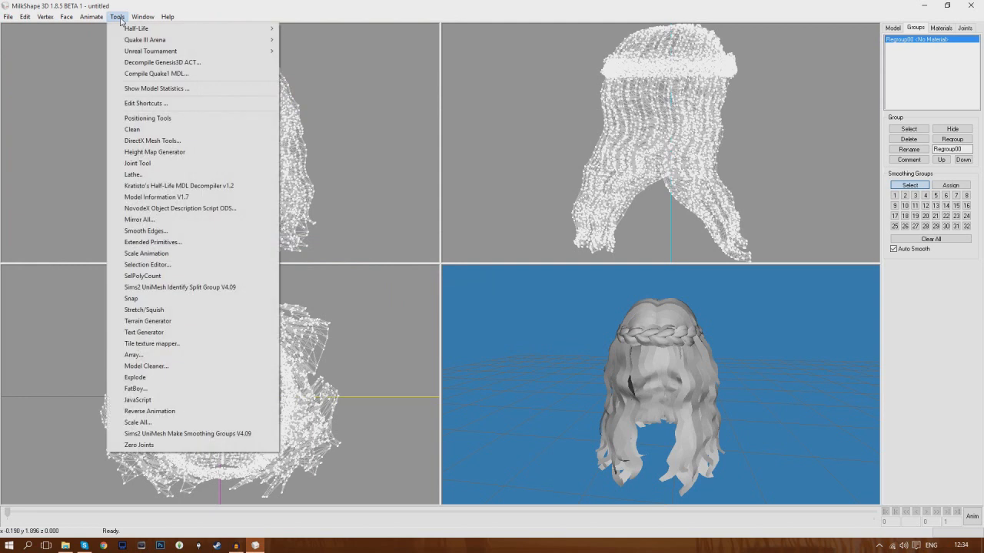
click(175, 143)
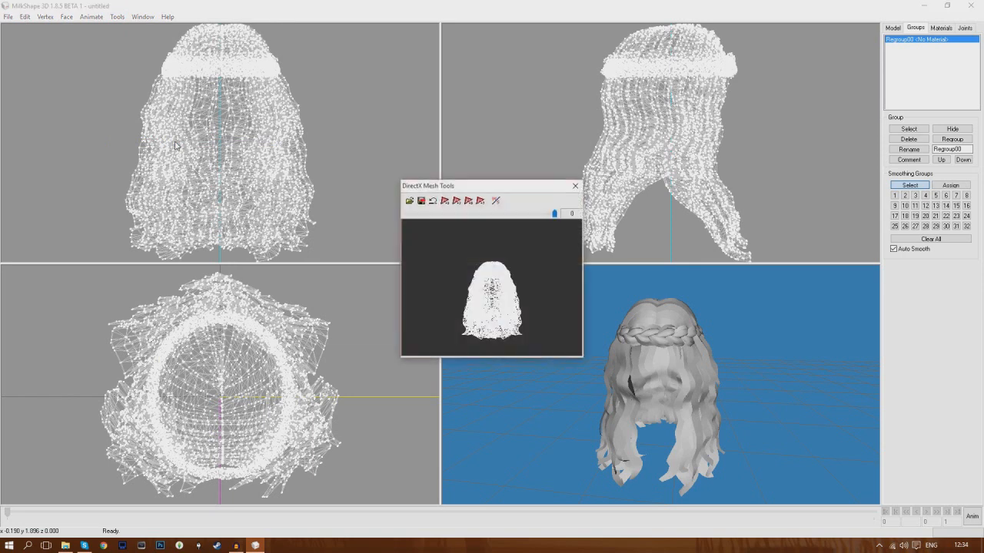
drag(525, 214, 447, 220)
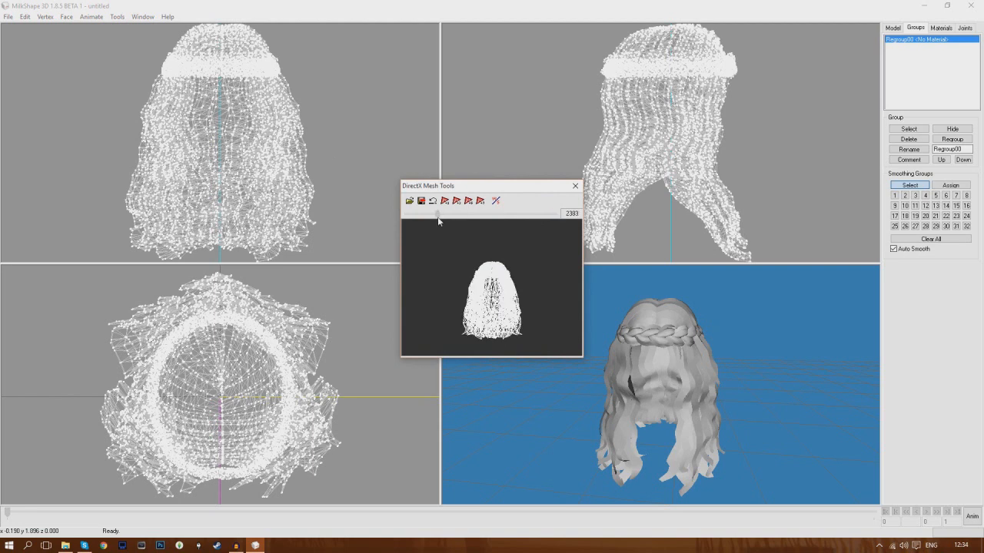
click(421, 201)
mouse_move(518, 319)
mouse_down()
mouse_move(448, 302)
mouse_move(553, 314)
mouse_move(531, 342)
mouse_move(555, 394)
mouse_move(530, 301)
mouse_move(331, 305)
mouse_move(516, 310)
mouse_move(369, 308)
mouse_up()
- Export the lowest-detail hair to the desktop as a Sims 3 GEOM file named L and close MilkShape without saving the model
click(8, 16)
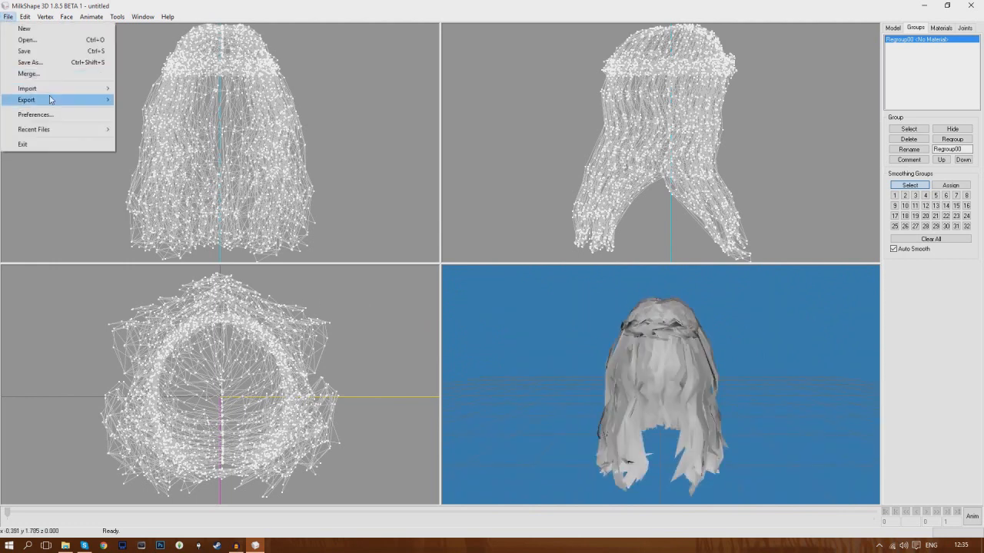
mouse_move(49, 99)
click(178, 418)
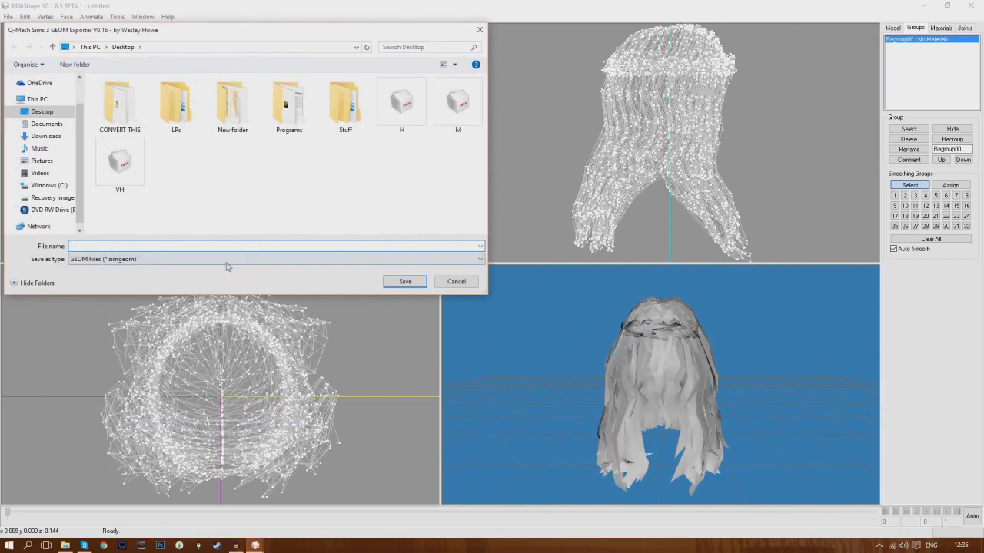
text(L)
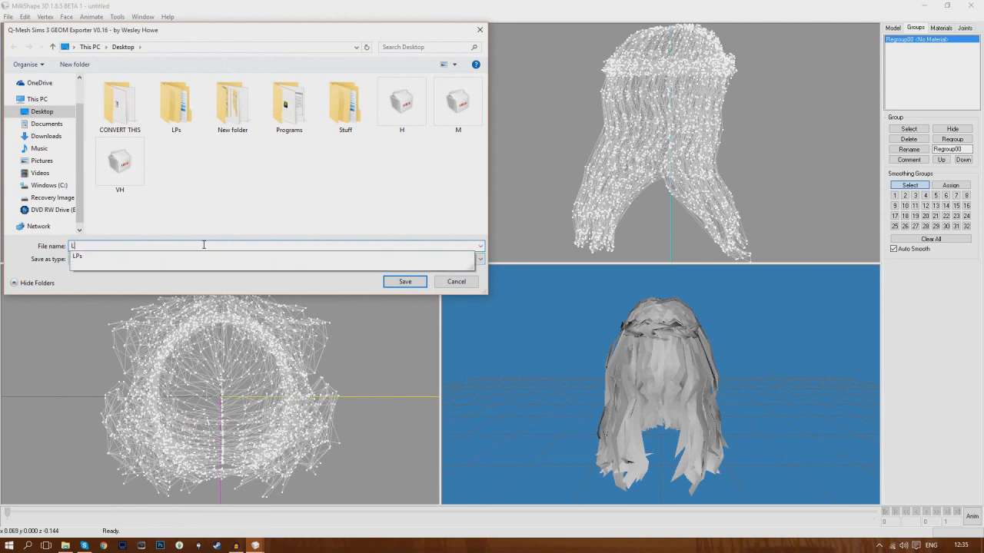
click(405, 281)
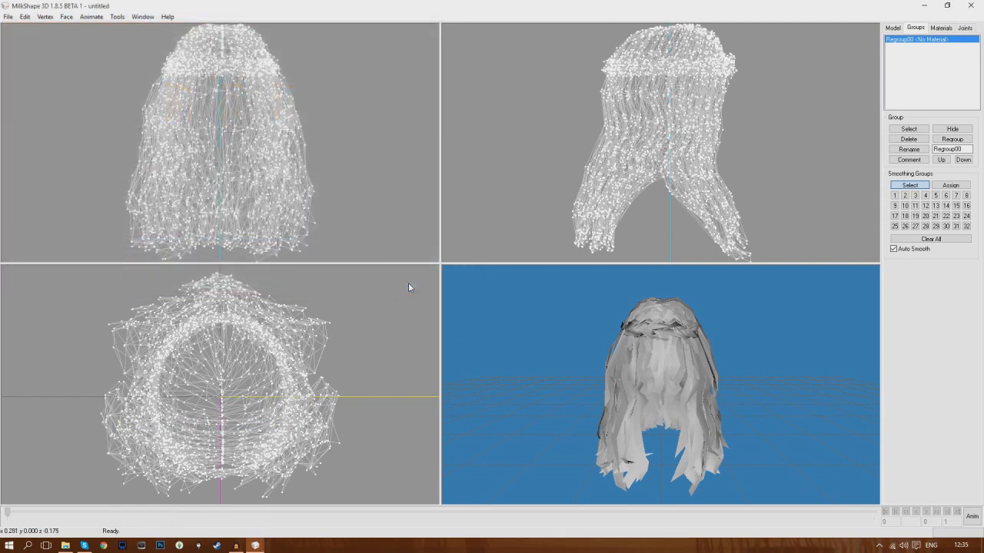
click(968, 5)
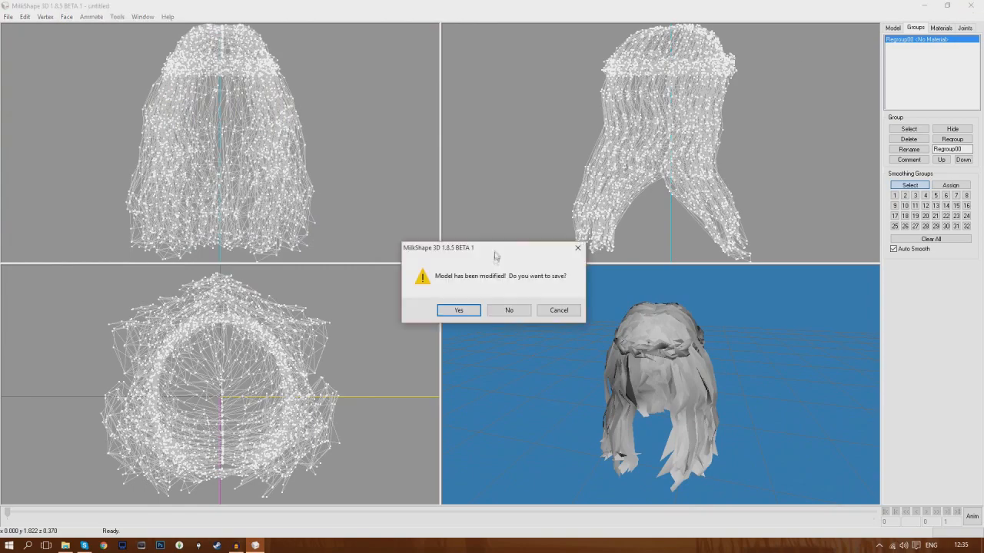
click(508, 311)
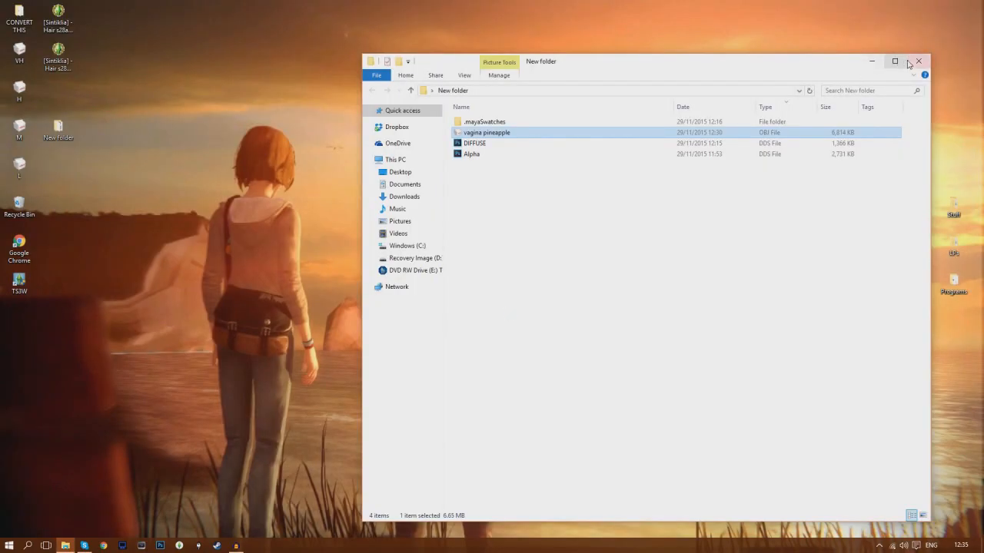
- Delete the Alpha texture and the .mayaSwatches folder from New folder and close its window
click(515, 159)
key(Delete)
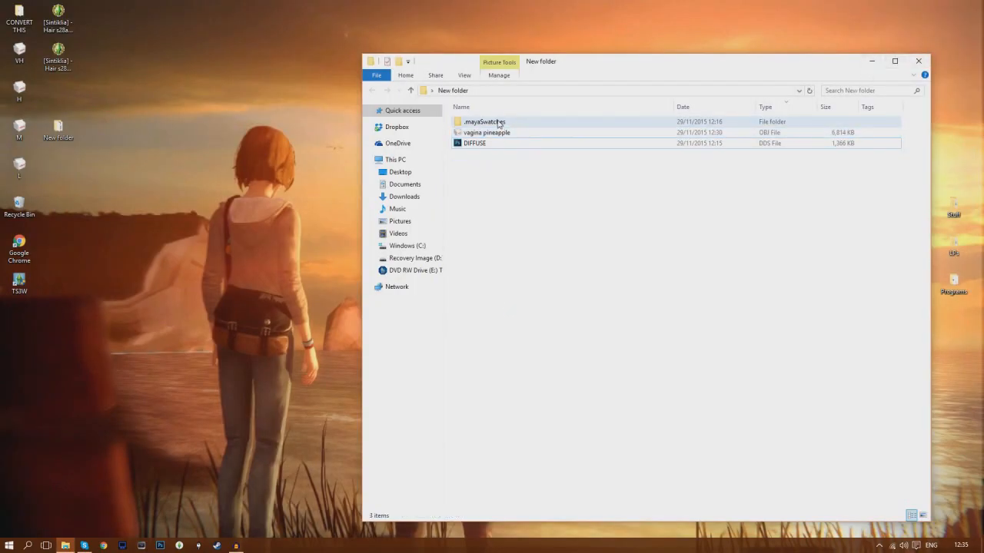
click(500, 121)
key(Delete)
click(921, 61)
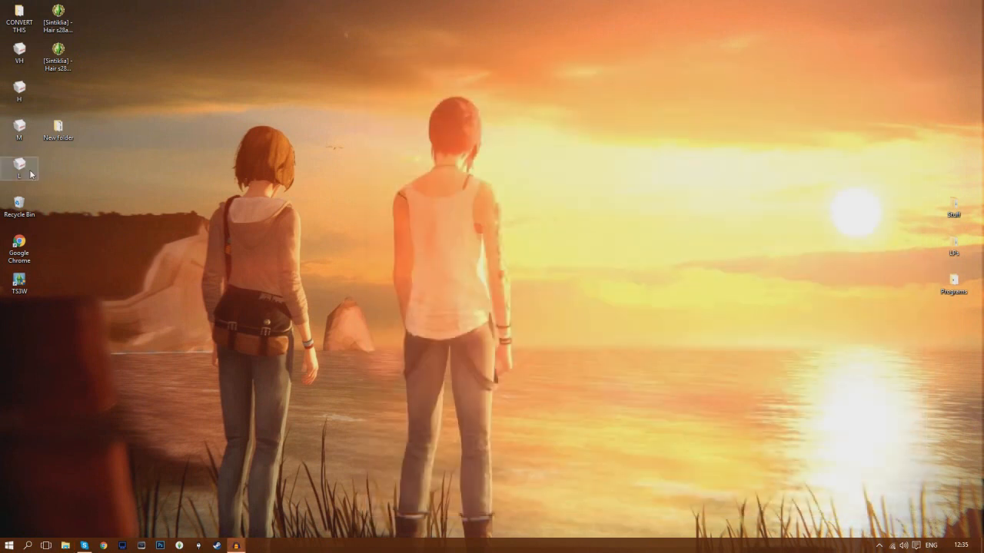
- Move the VH, H, M and L mesh files together to a free area of the desktop
drag(37, 178, 247, 16)
click(283, 167)
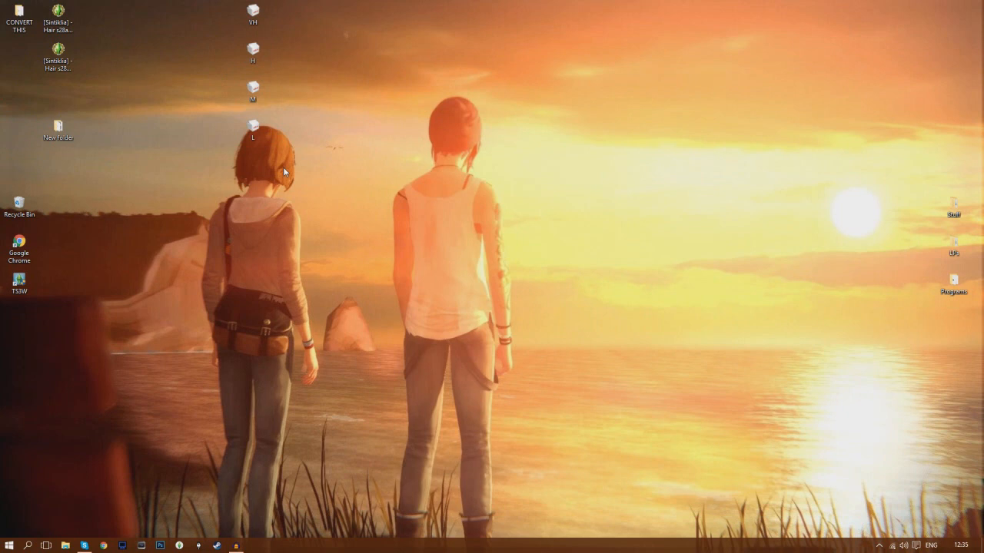
- Launch Mesh Toolkit from the MeshToolKit_1_3_0_0 folder in Programs, All Things TS3, and show the Auto-assign Bones function for GEOM meshes
double_click(953, 283)
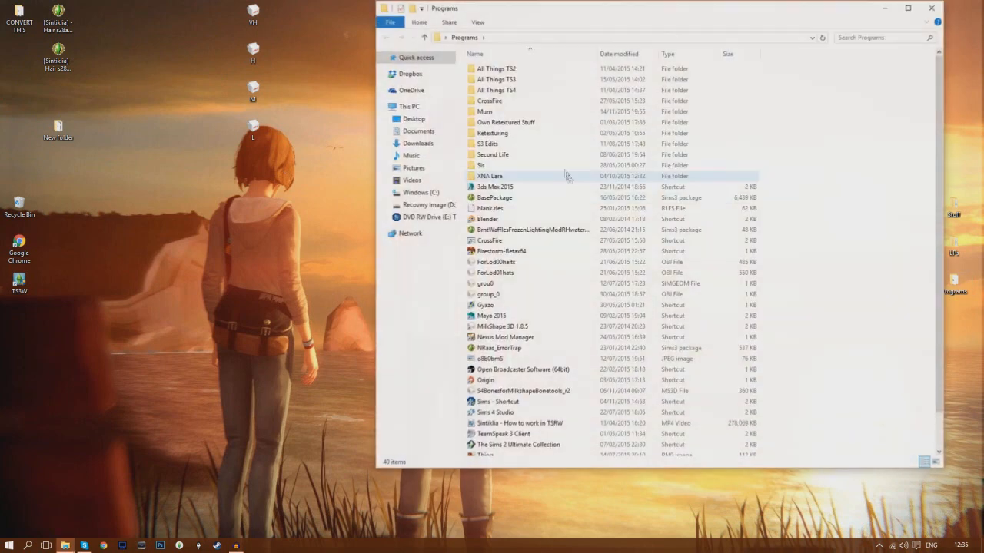
double_click(504, 80)
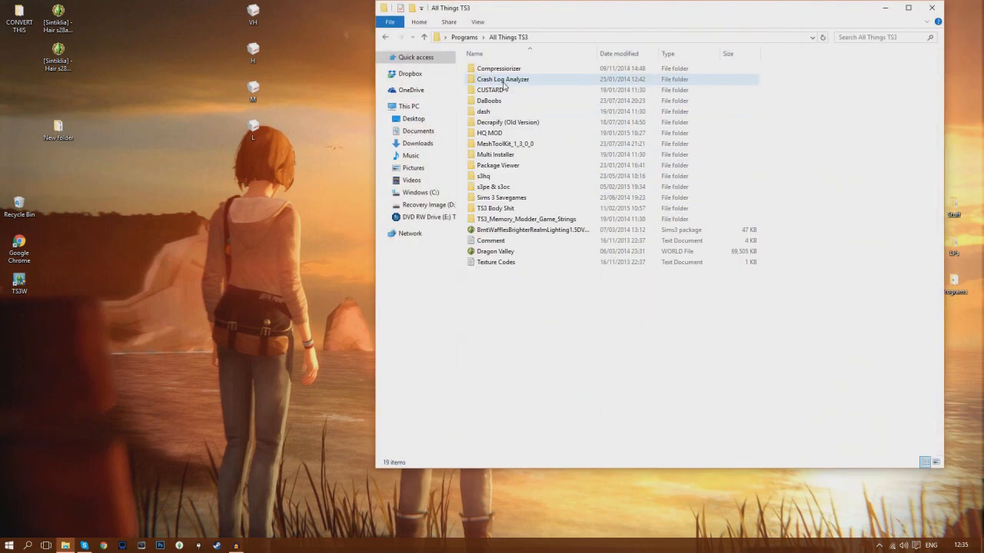
double_click(503, 146)
double_click(491, 82)
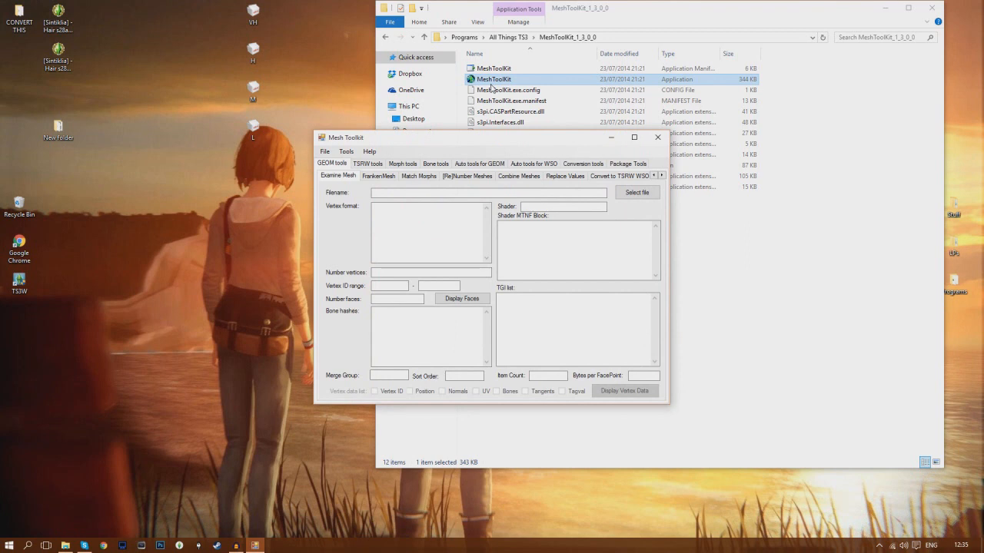
click(931, 8)
click(482, 165)
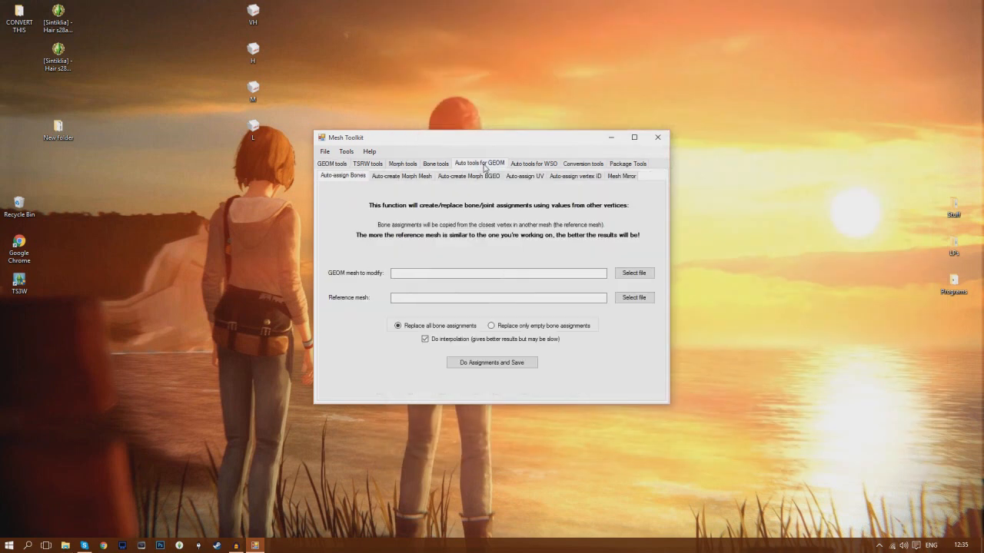
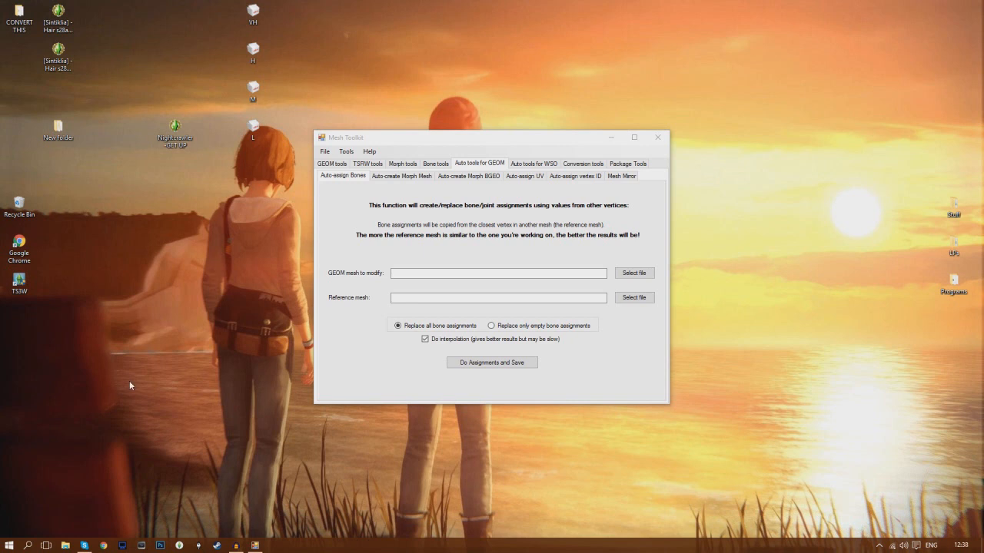
- Create a new folder on the desktop for the exported reference meshes
right_click(135, 194)
mouse_move(207, 293)
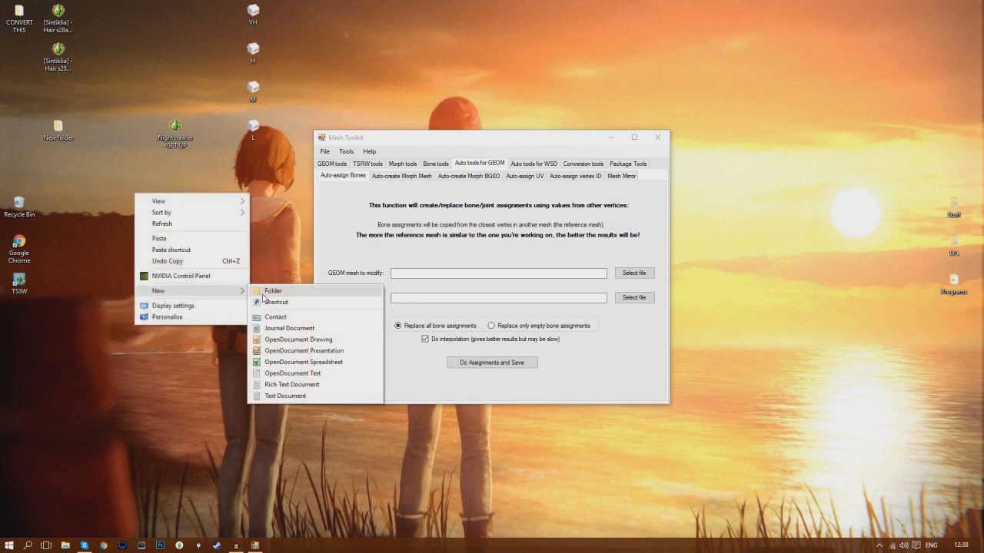
click(269, 291)
- Open the Nightcrawler-GET UP package in s3pe, export all its GEOM resources to New folder (2), and close s3pe
click(179, 146)
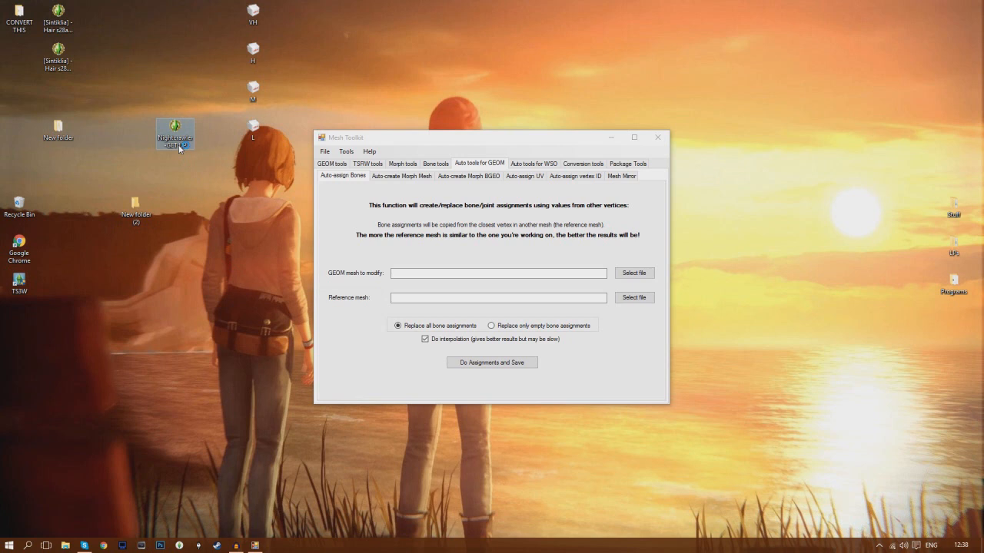
double_click(179, 146)
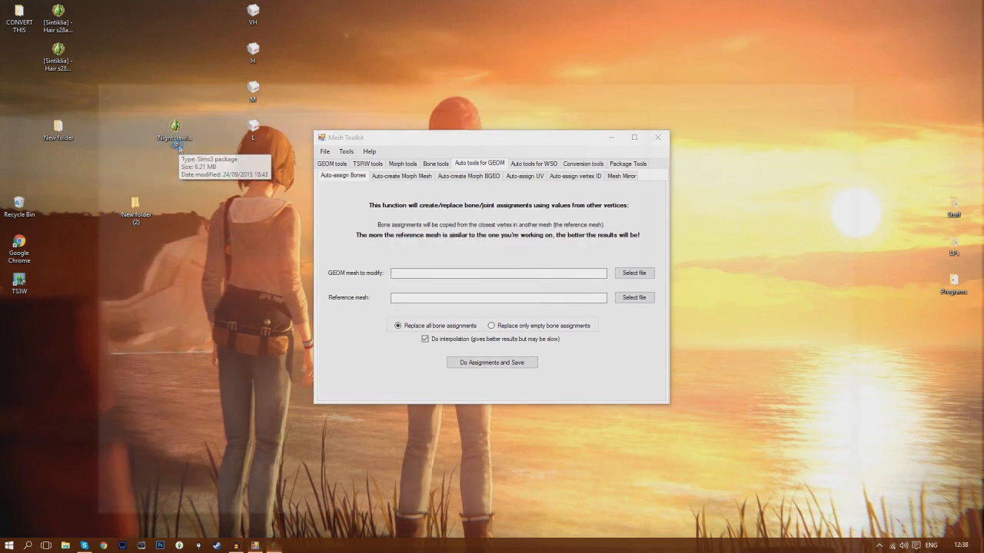
click(164, 123)
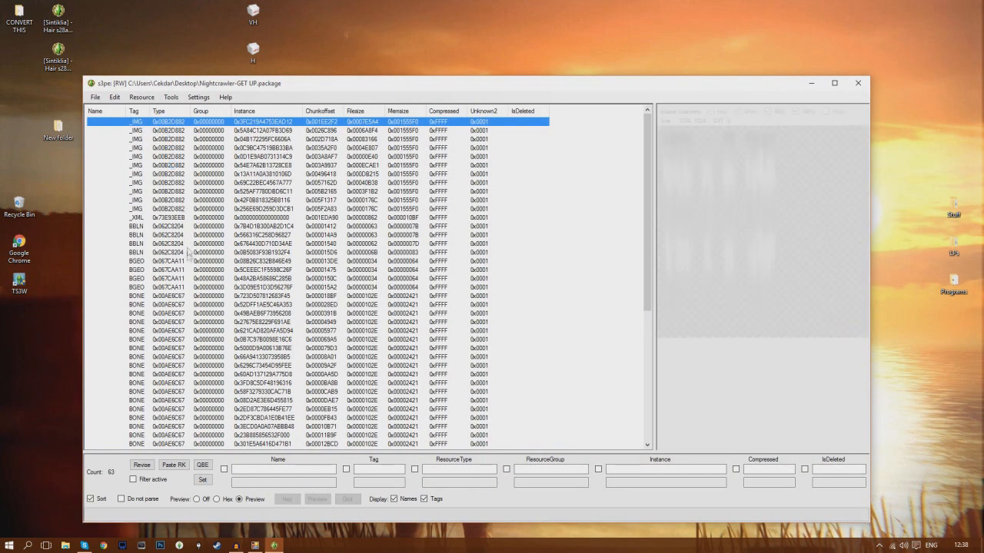
scroll(184, 231, down, 8)
scroll(189, 283, up, 8)
scroll(179, 329, down, 9)
drag(598, 324, 438, 395)
right_click(170, 351)
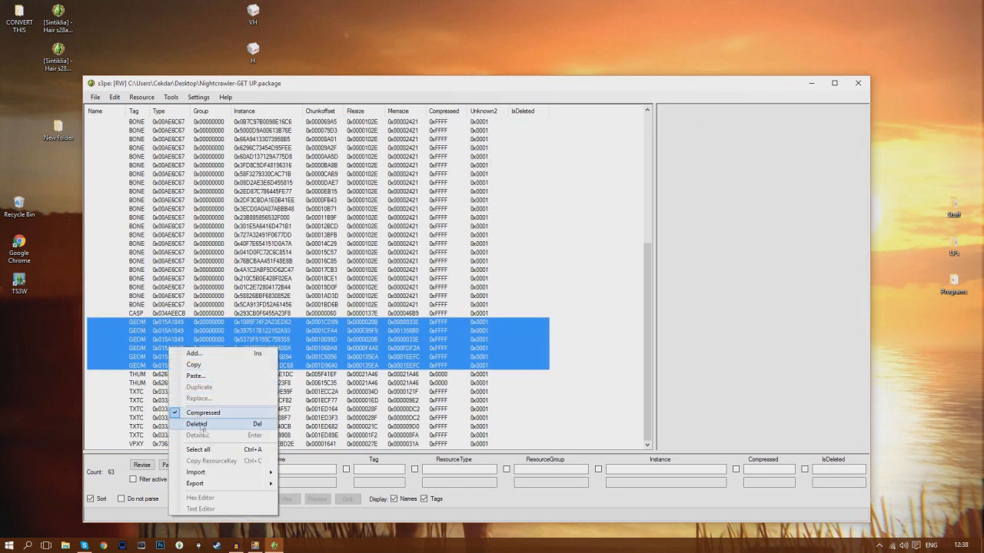
mouse_move(236, 487)
click(294, 486)
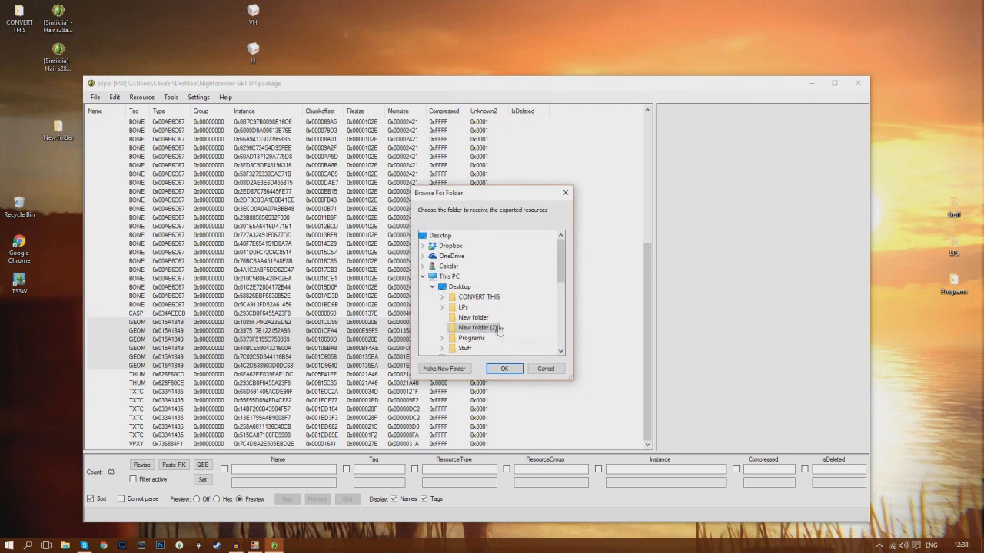
click(503, 367)
click(858, 83)
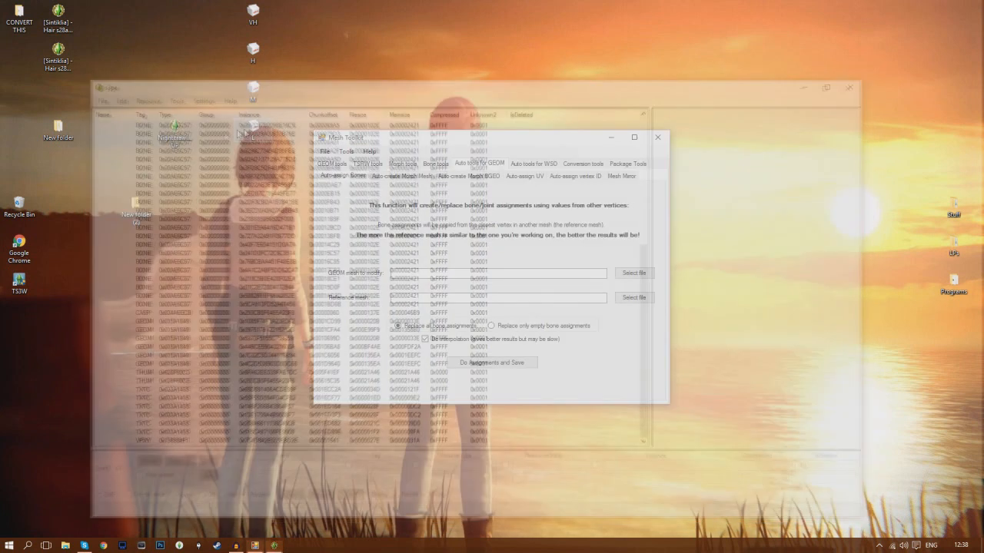
- Move the Nightcrawler package to the Recycle Bin and delete every exported mesh in New folder (2) except the 1,239 KB one
drag(174, 132, 19, 204)
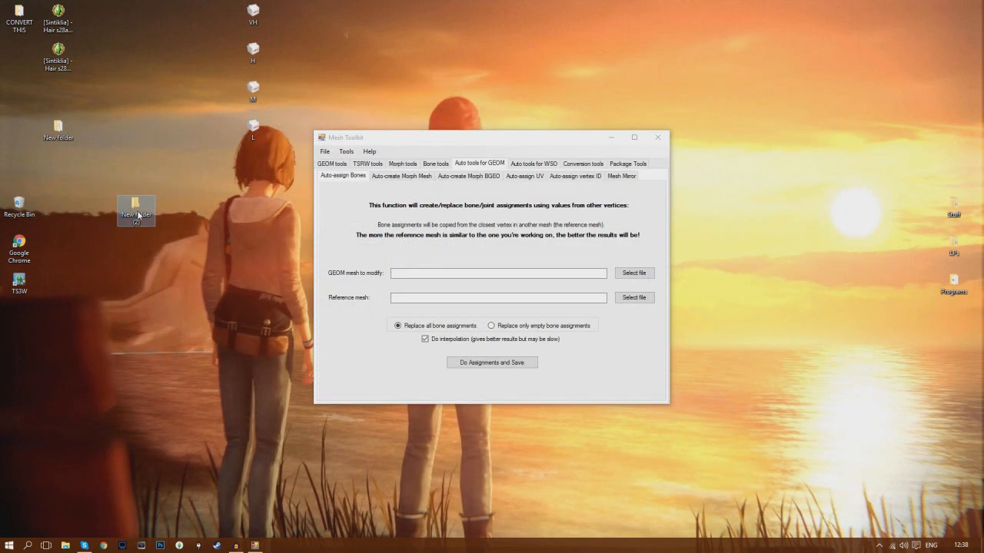
double_click(136, 209)
drag(821, 143, 745, 99)
key(Delete)
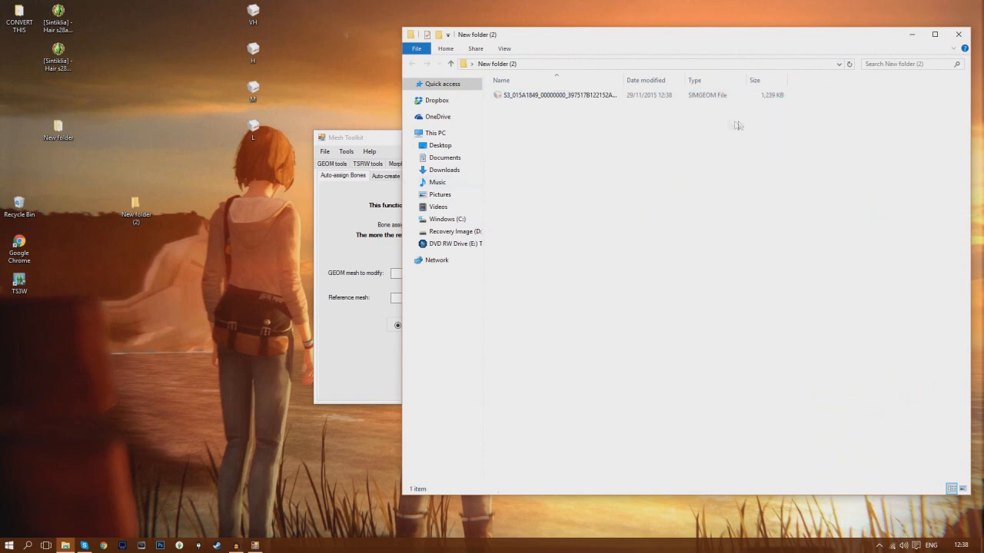
click(697, 98)
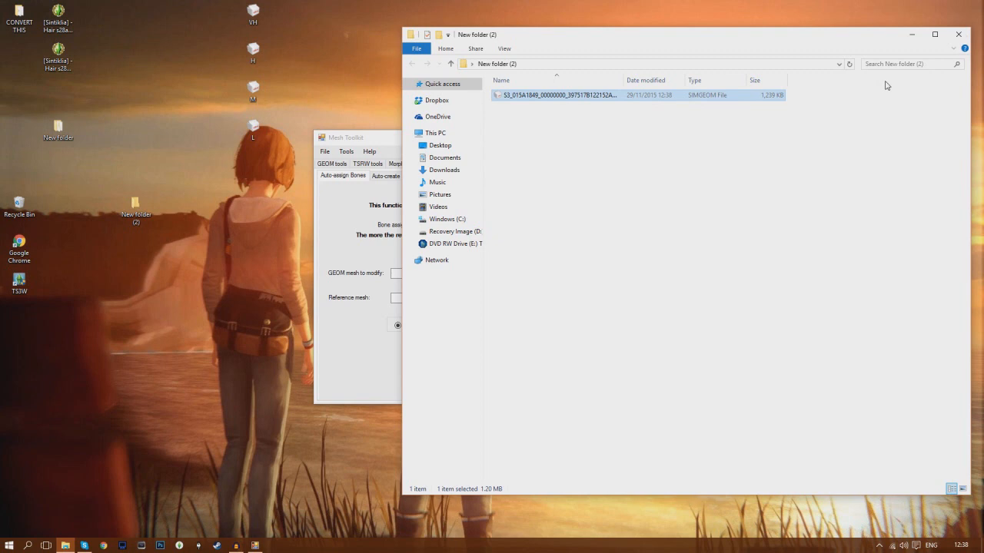
click(959, 34)
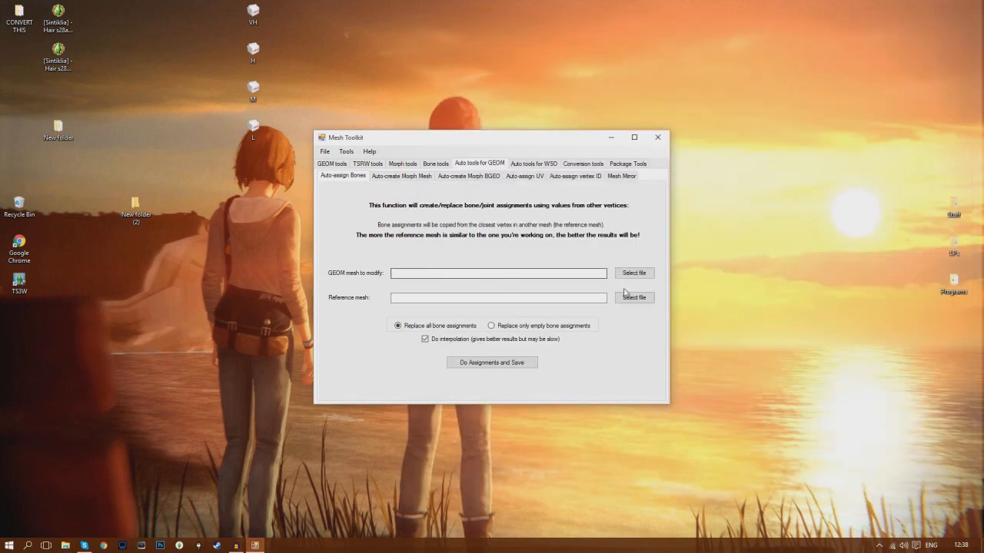
- Set the SIMGEOM file in New folder (2) as the reference mesh for the bone assignment
click(627, 298)
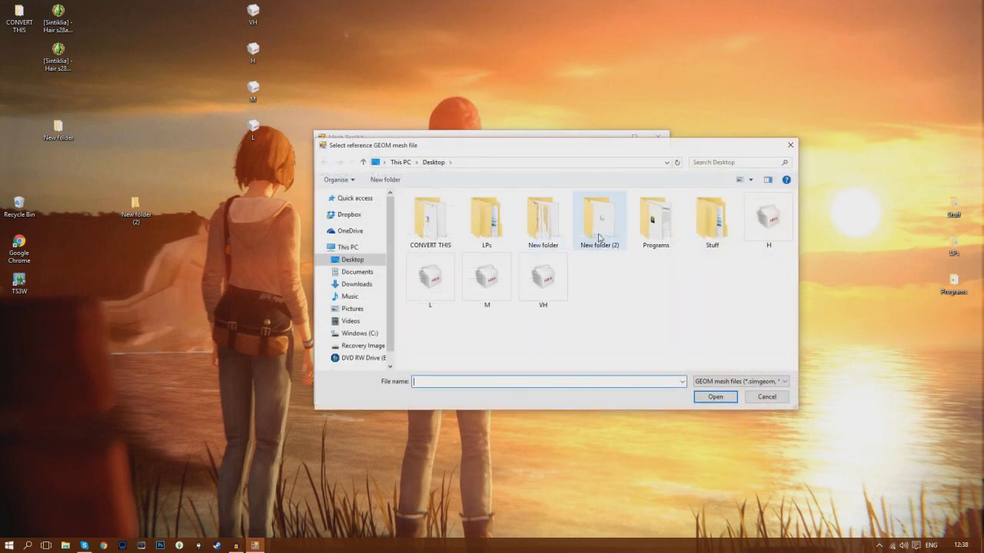
double_click(594, 219)
click(468, 212)
double_click(468, 212)
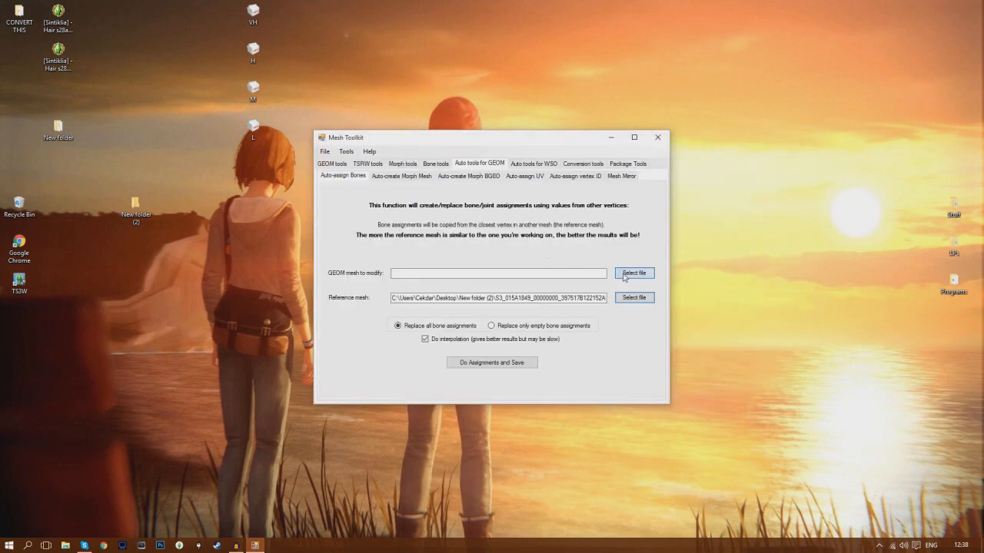
- Assign bones to the desktop mesh VH from the reference mesh and save the result over the VH file
click(630, 272)
click(359, 265)
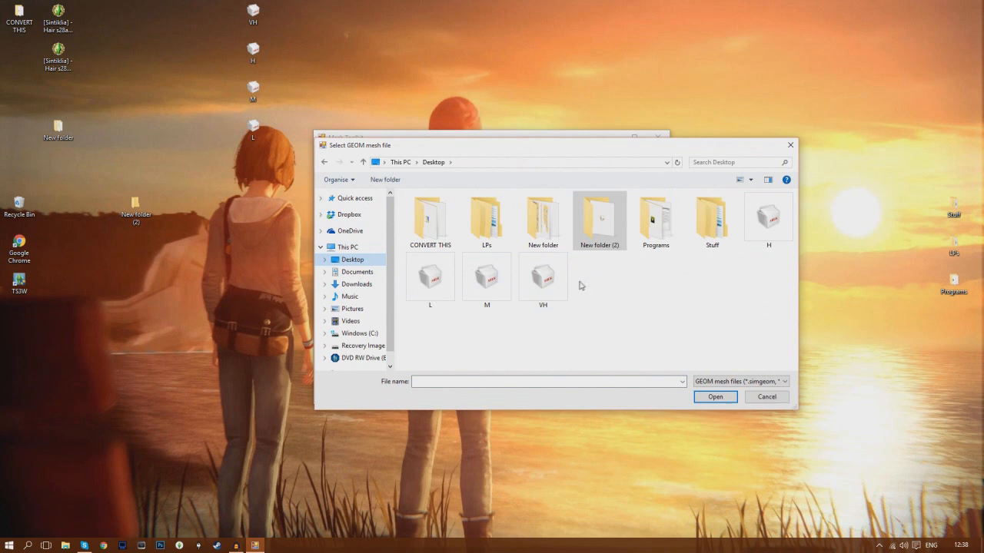
double_click(543, 277)
click(496, 362)
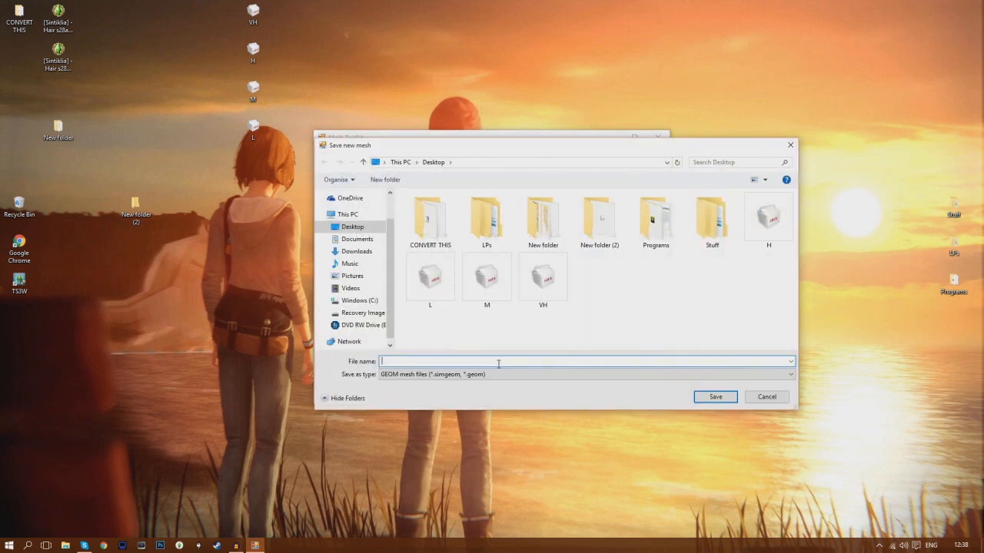
click(532, 286)
click(716, 398)
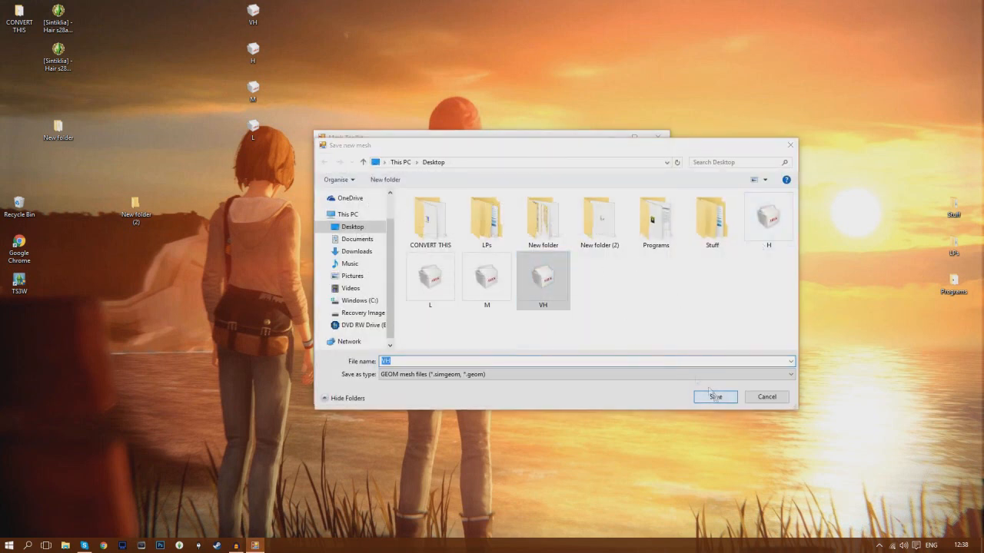
click(525, 279)
- Assign bones to the H mesh from the same reference and overwrite the H file with the result
click(634, 273)
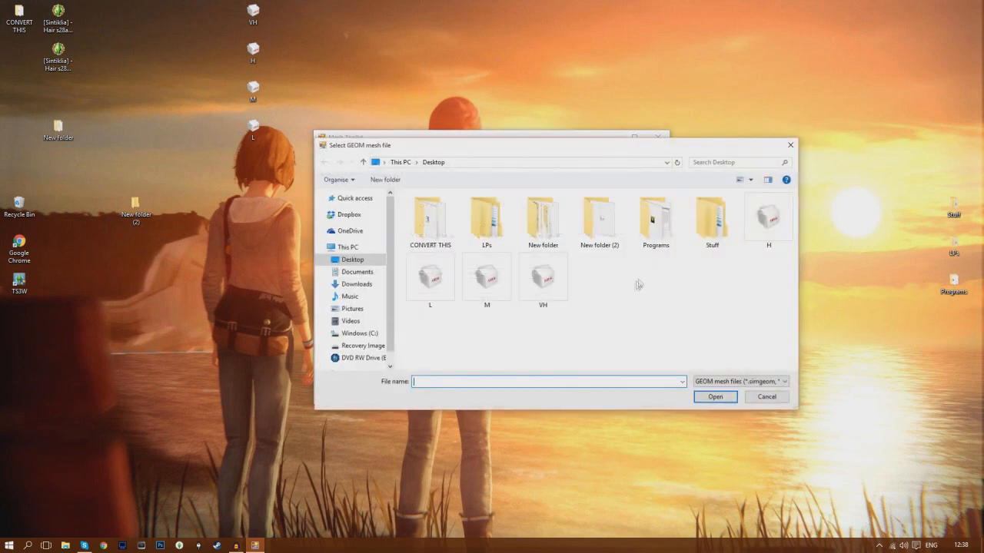
click(763, 240)
double_click(763, 240)
click(519, 362)
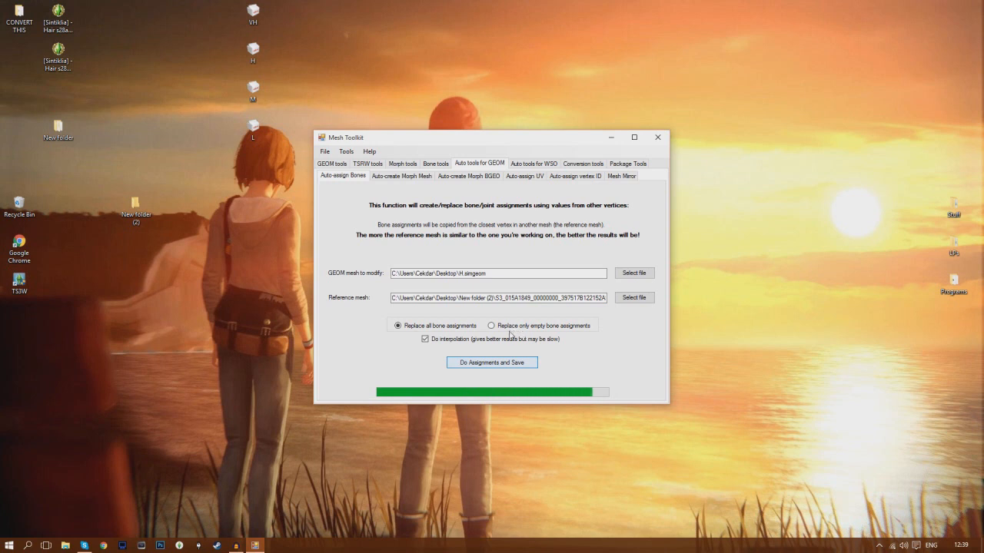
click(715, 396)
click(518, 277)
- Assign bones to the M mesh from the same reference and overwrite the M file with the result
click(632, 274)
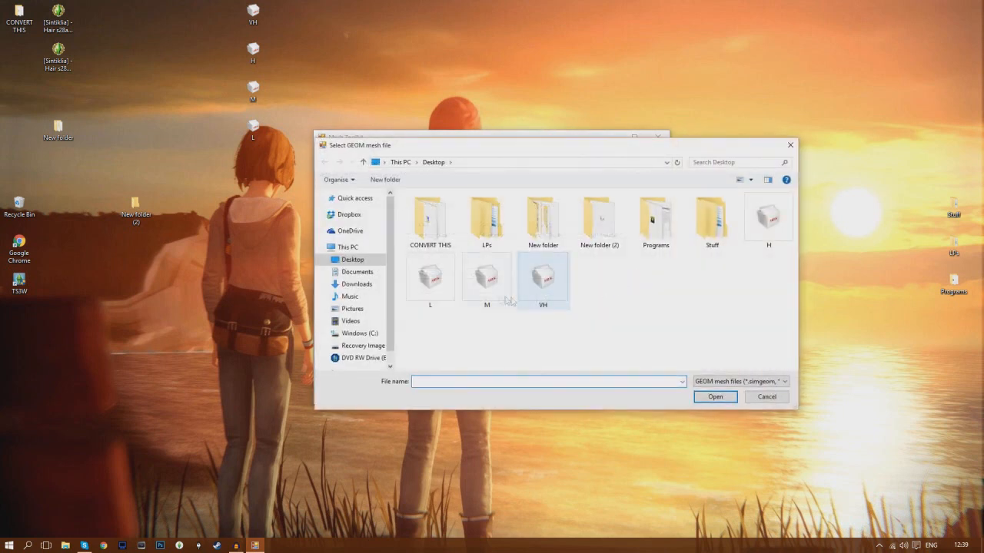
double_click(487, 276)
click(494, 363)
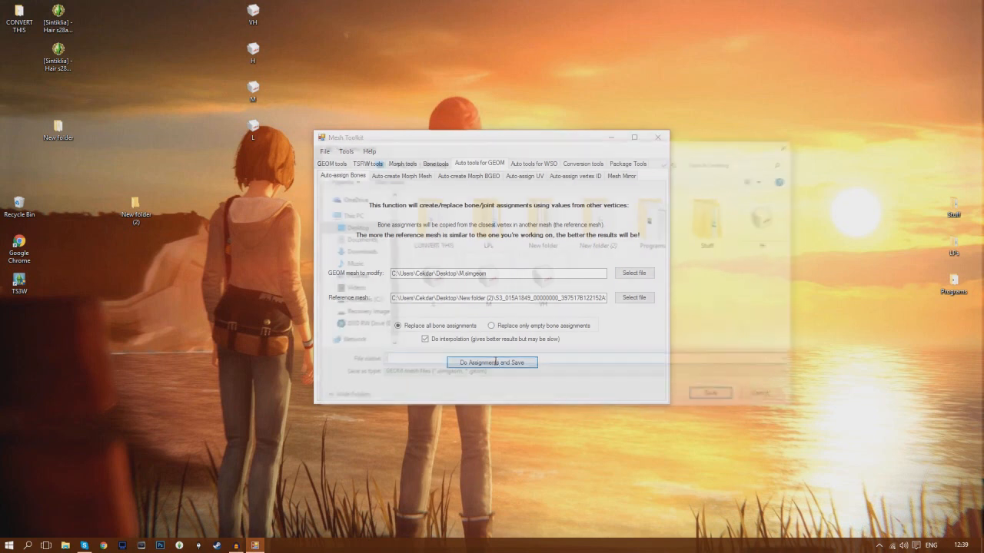
click(486, 299)
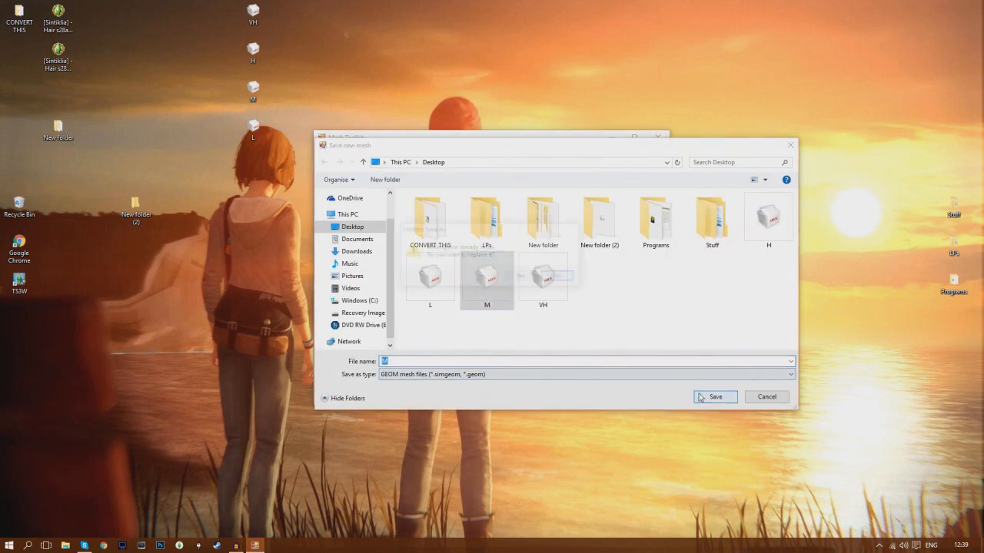
double_click(486, 280)
click(518, 277)
- Assign bones to the L mesh from the same reference and overwrite the L file with the result
click(634, 273)
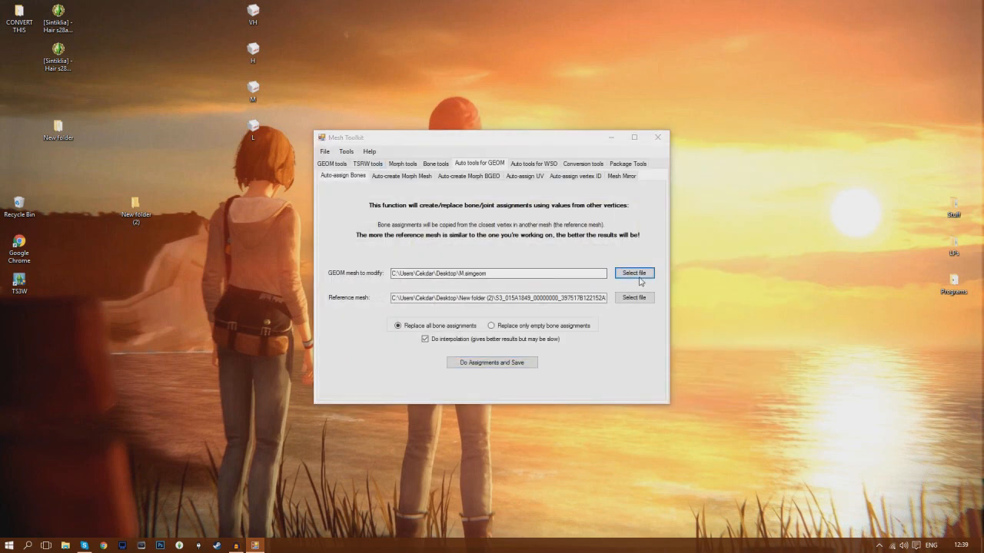
double_click(435, 280)
click(490, 362)
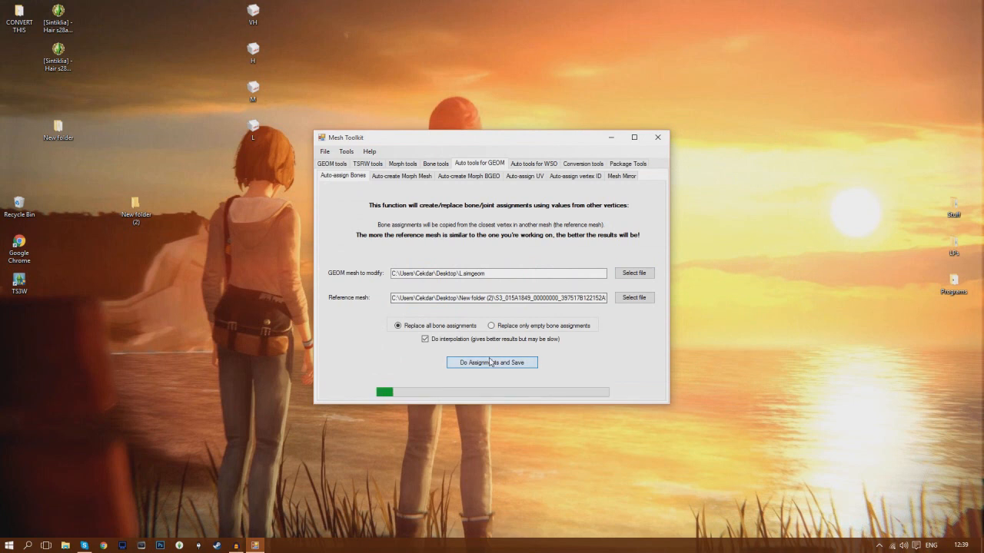
click(431, 281)
click(714, 395)
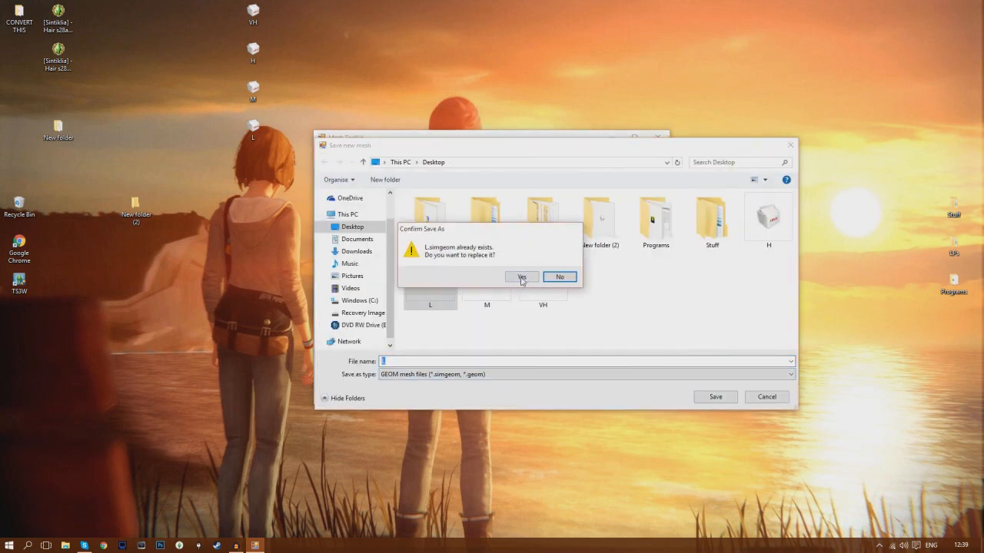
click(521, 278)
- Close Mesh Toolkit and move New folder (2) from the desktop to the Recycle Bin
click(657, 138)
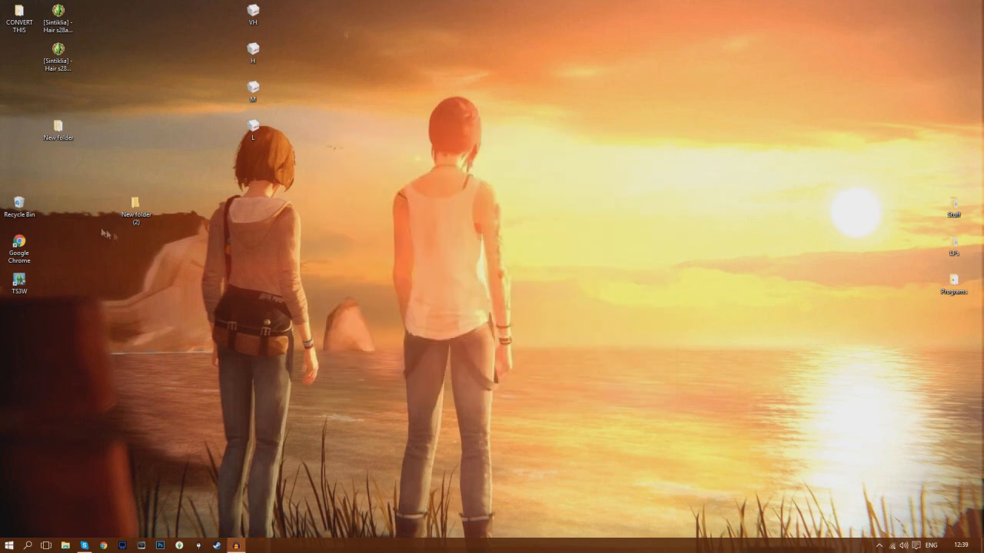
drag(135, 207, 19, 208)
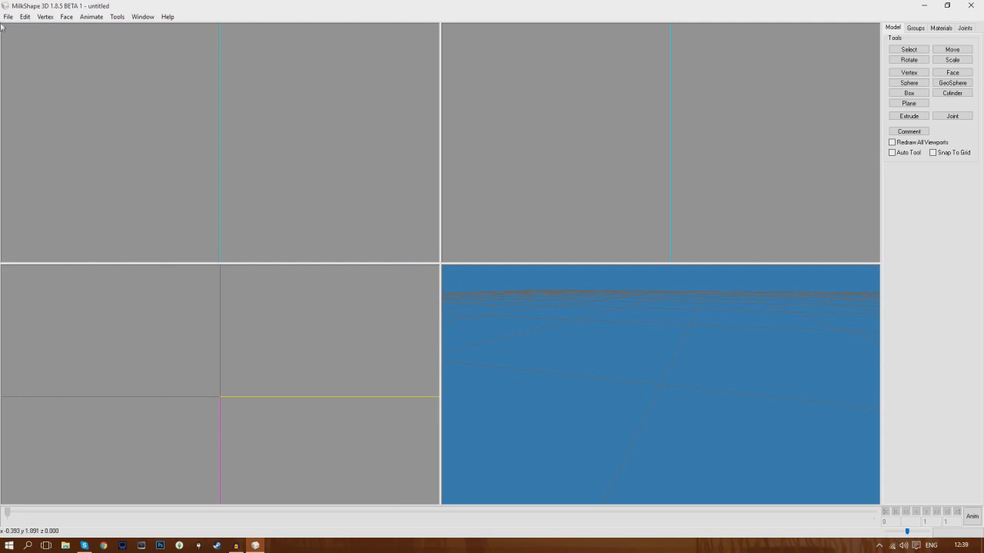
- Import the VH mesh from the desktop into MilkShape with the Q-Mesh Sims 3 GEOM importer
click(8, 16)
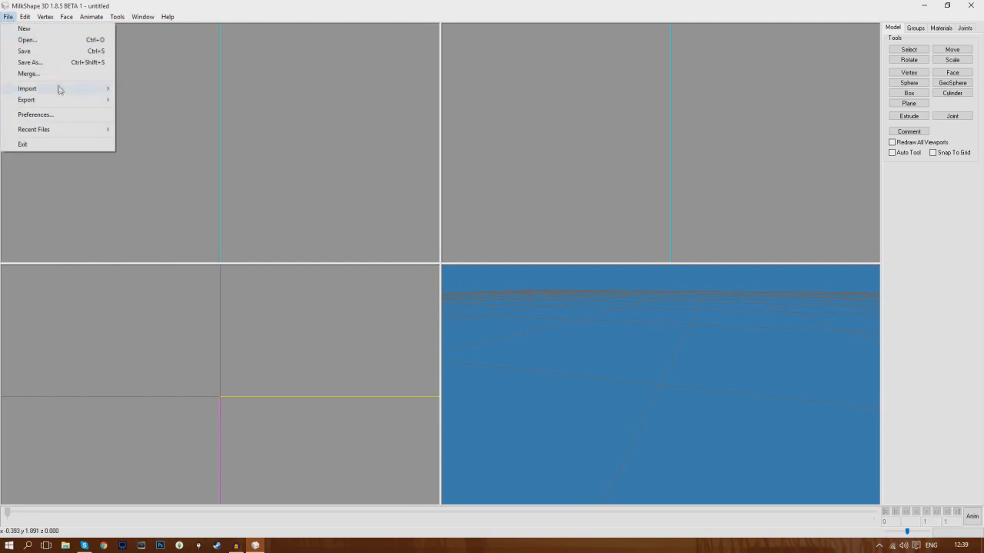
mouse_move(59, 88)
click(215, 321)
double_click(180, 165)
click(527, 310)
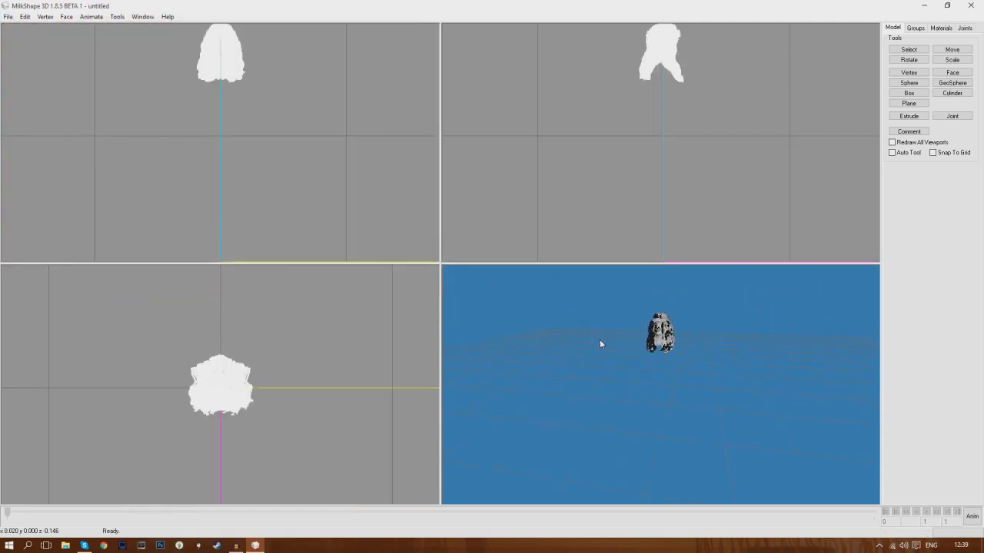
- Select the GEOM-00 group and inspect its bone assignments by temporarily drawing the vertices with bone colors
click(914, 27)
click(908, 128)
right_click(733, 319)
click(760, 219)
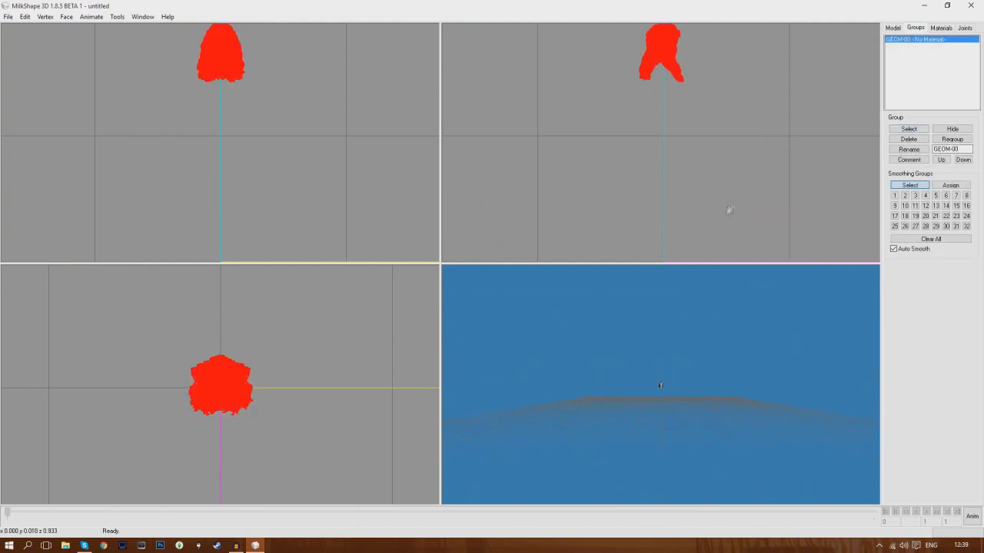
click(973, 27)
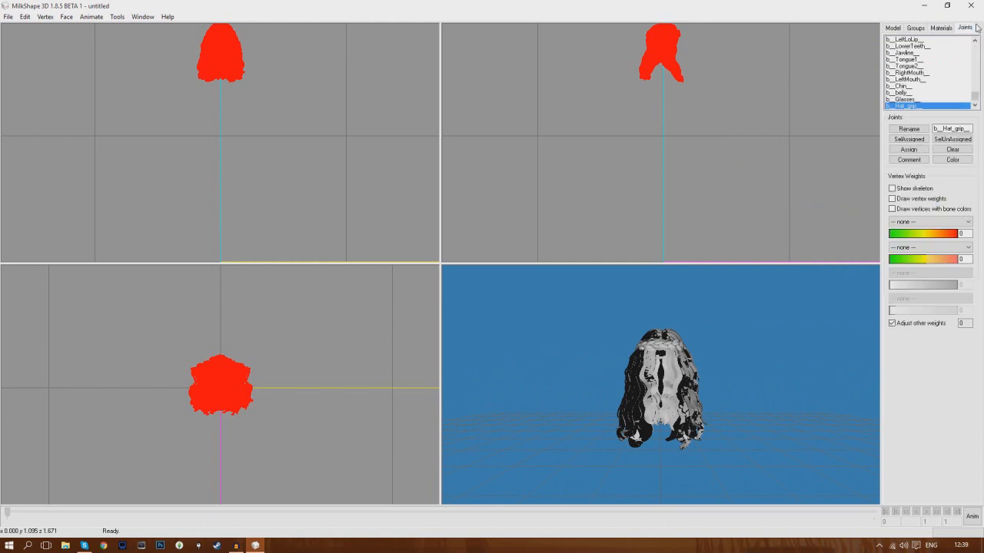
click(893, 210)
mouse_move(686, 407)
mouse_down()
mouse_move(450, 416)
mouse_move(696, 406)
mouse_move(781, 388)
mouse_up()
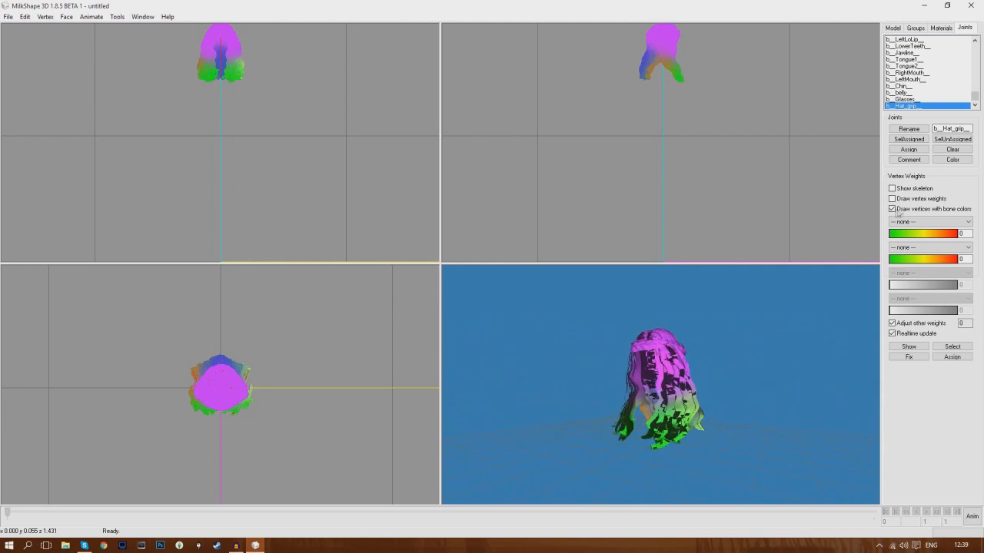
click(892, 209)
mouse_move(714, 364)
mouse_down()
mouse_move(726, 363)
mouse_move(707, 369)
mouse_up()
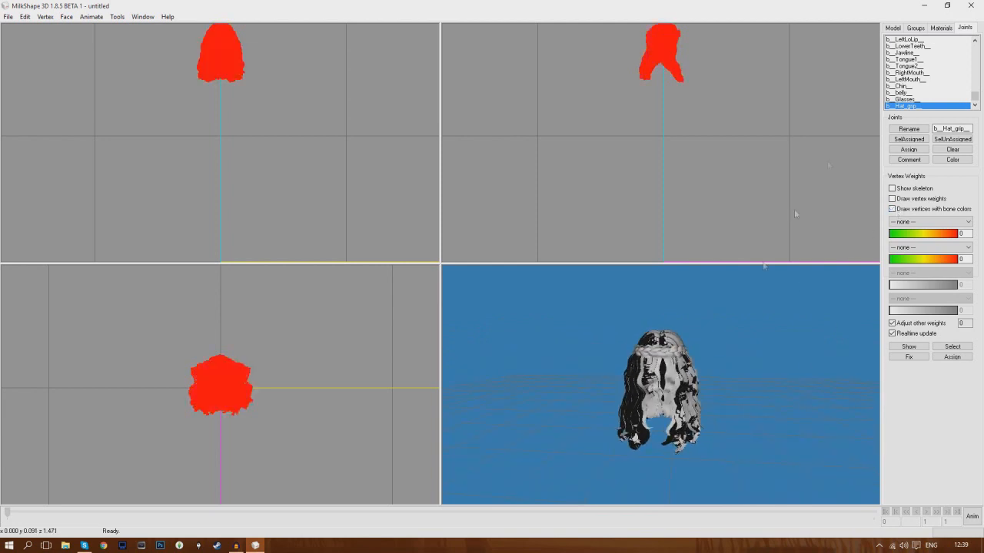
- Rename the imported hair group GEOM-00 to group_1
click(916, 29)
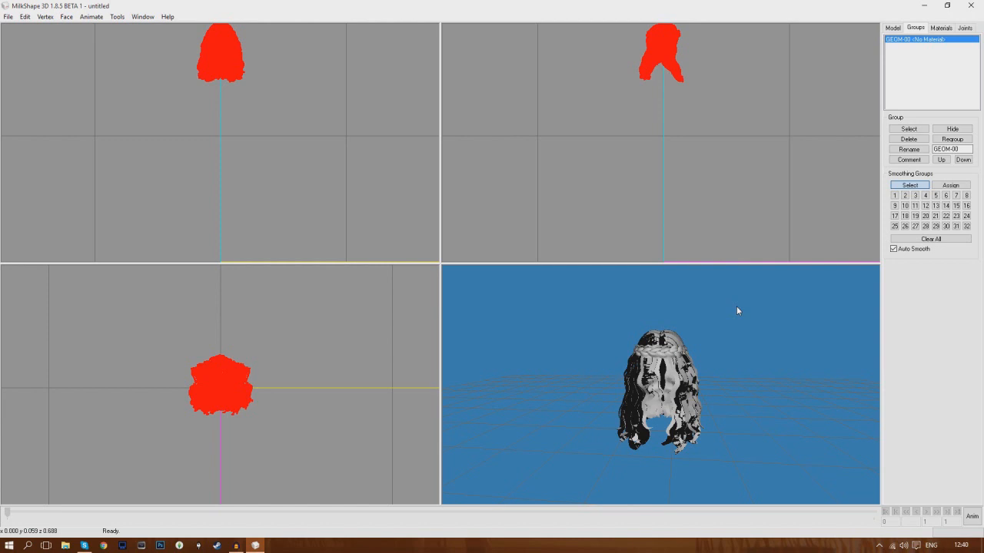
double_click(951, 149)
text(gri)
click(908, 149)
- Import the grou0 mesh from the desktop's Programs folder over the current model with the Q-Mesh Sims 3 GEOM importer
click(8, 16)
mouse_move(31, 88)
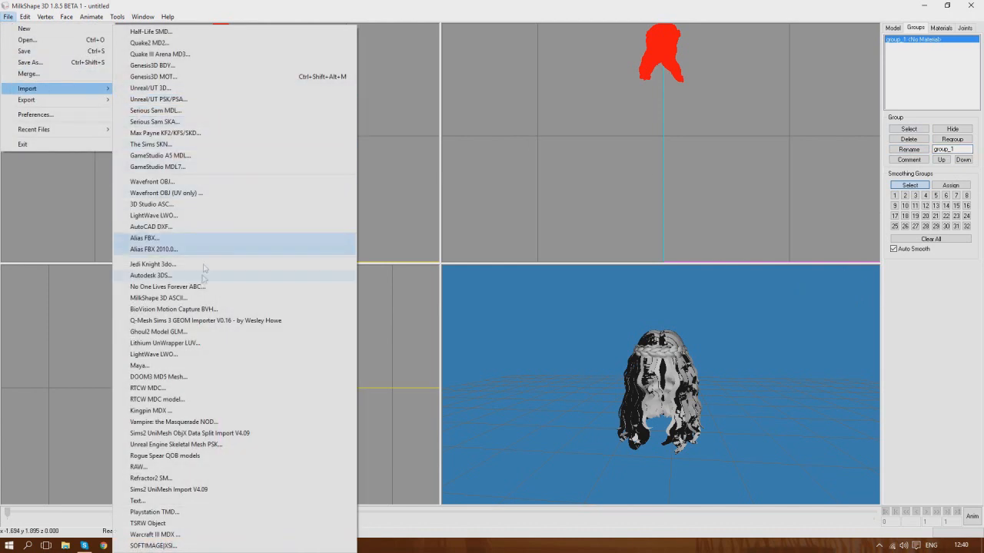
click(197, 321)
click(496, 310)
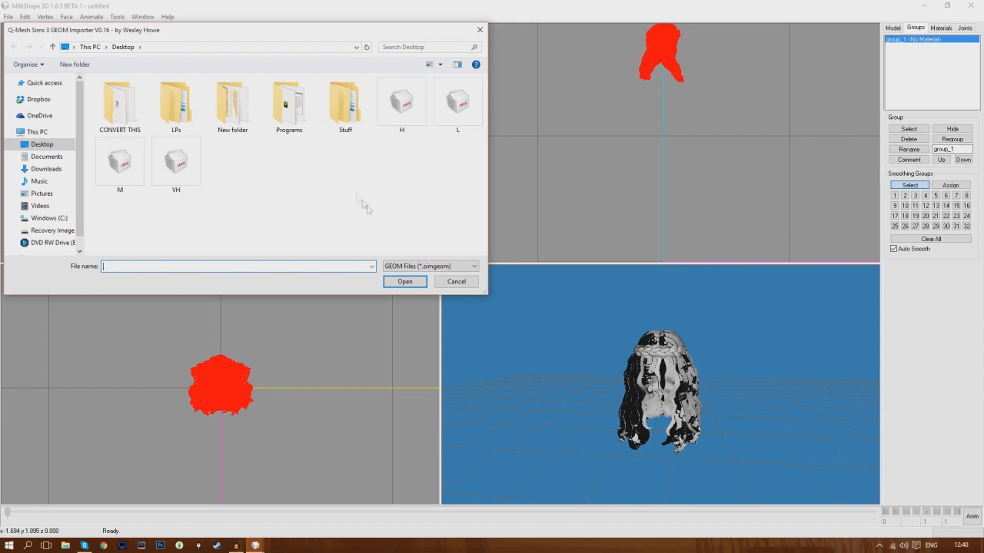
double_click(289, 103)
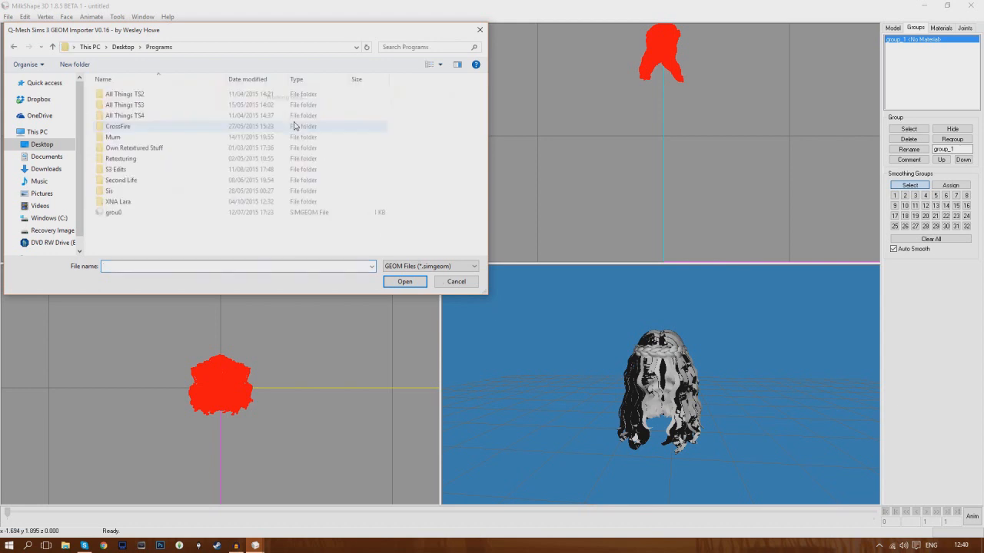
double_click(163, 213)
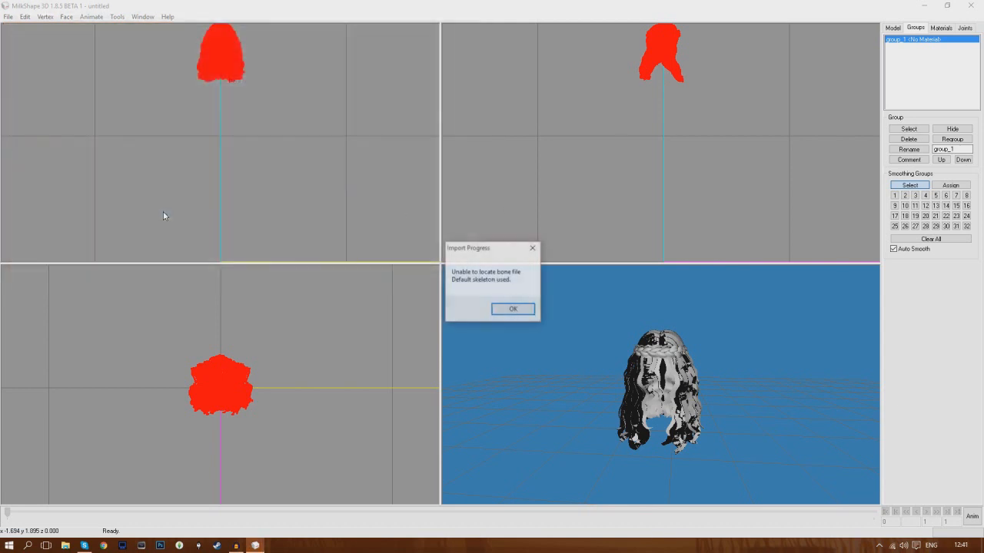
click(526, 309)
- Rename the newly imported GEOM-01 group to group_0
drag(962, 151, 790, 152)
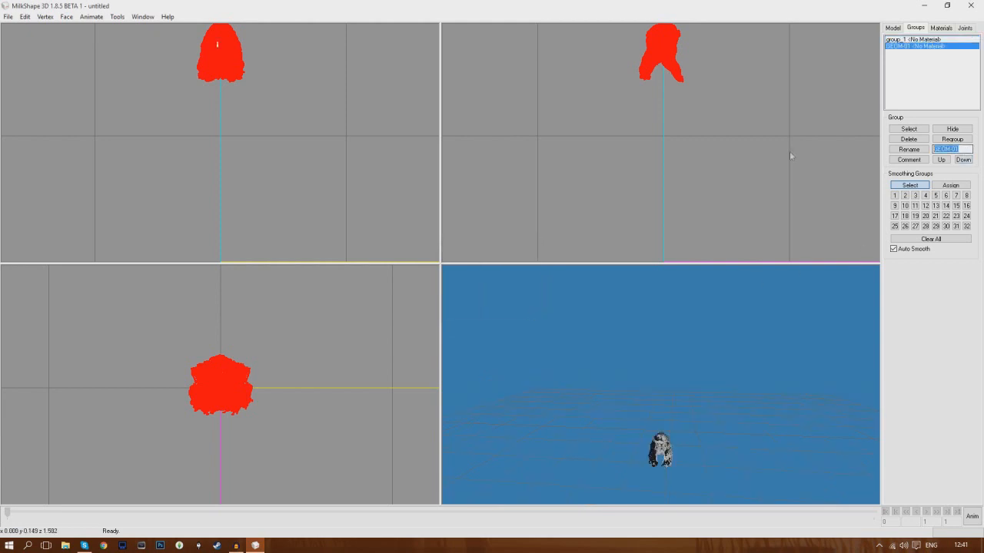
text(group_0)
click(903, 149)
- Export both groups as a TSRW Object named VH into New folder on the desktop
click(9, 16)
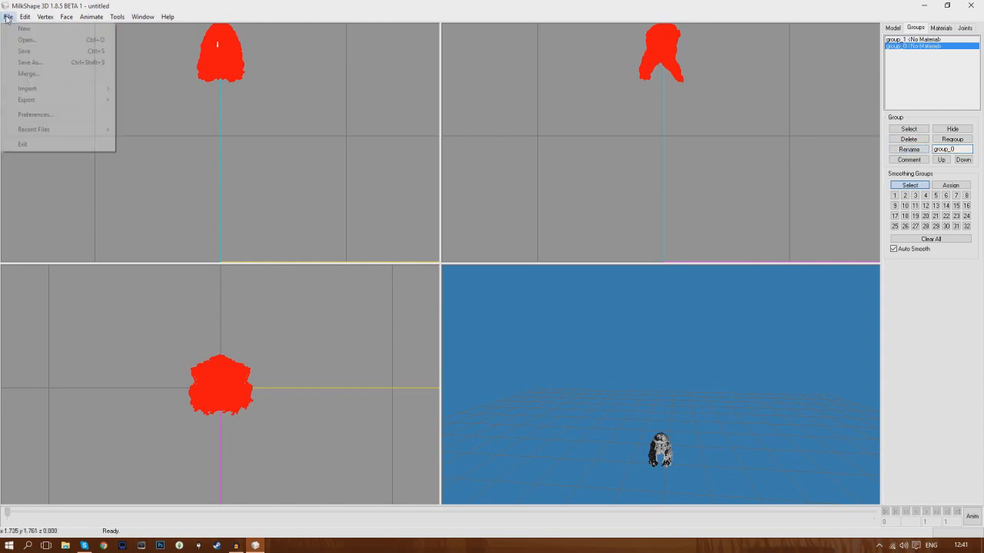
mouse_move(53, 99)
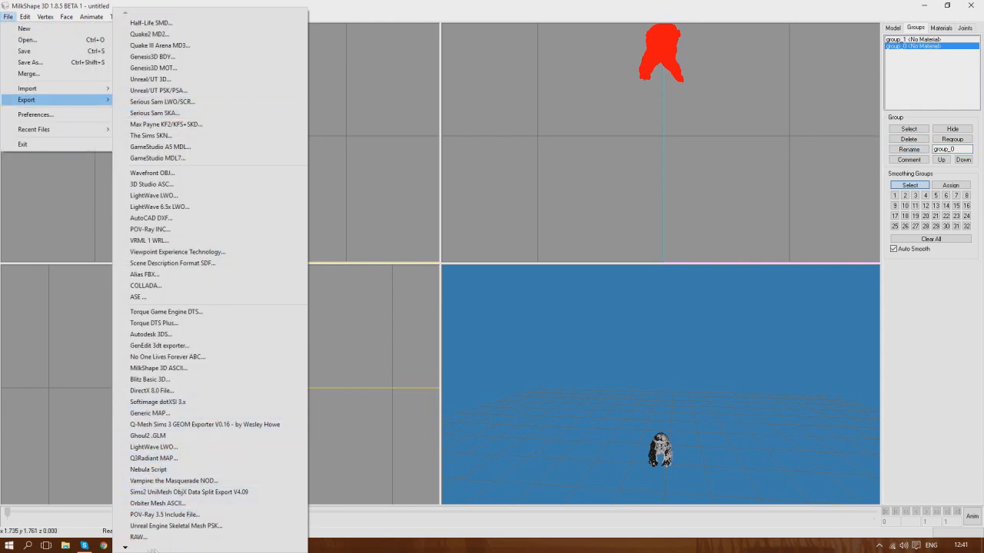
mouse_move(125, 548)
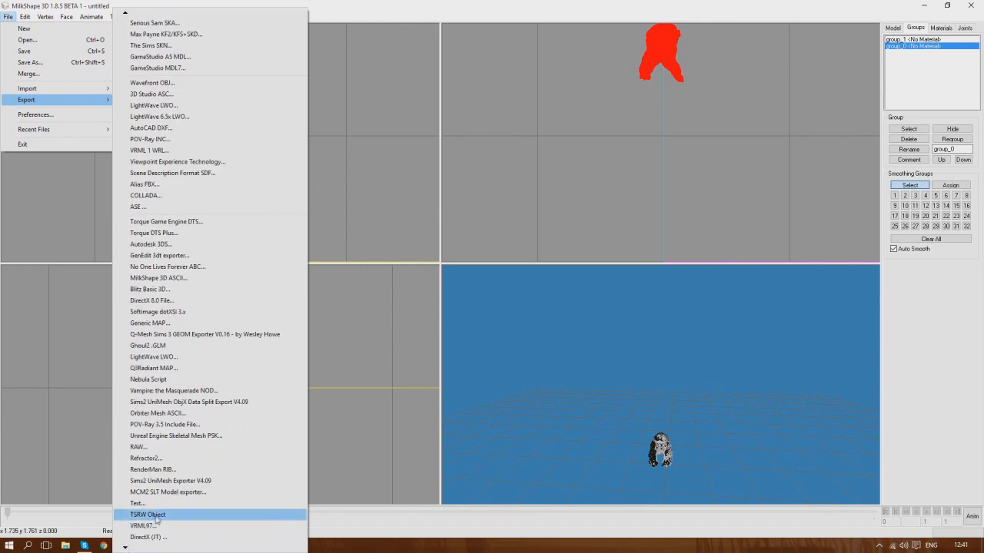
click(153, 517)
click(62, 116)
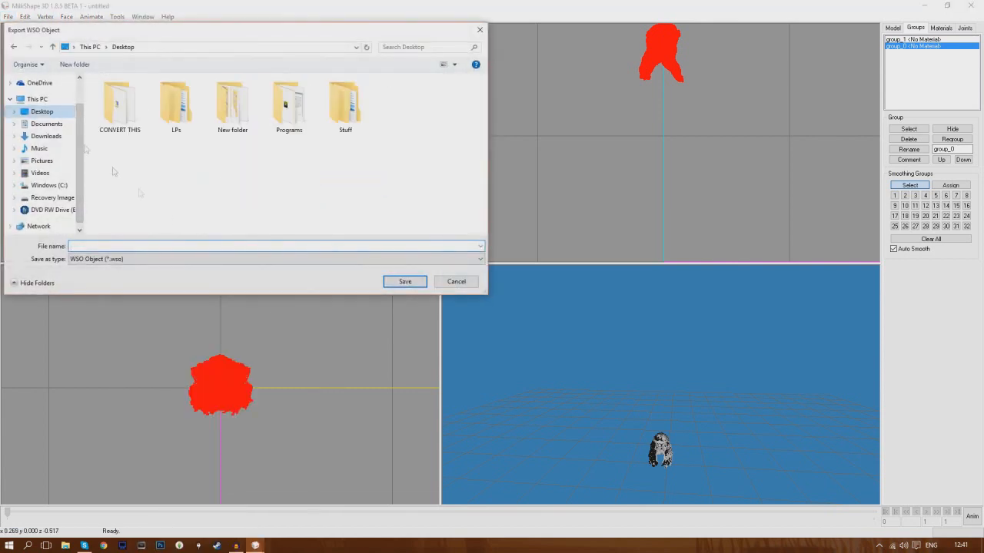
click(156, 245)
double_click(224, 115)
click(146, 246)
text(VH)
click(405, 282)
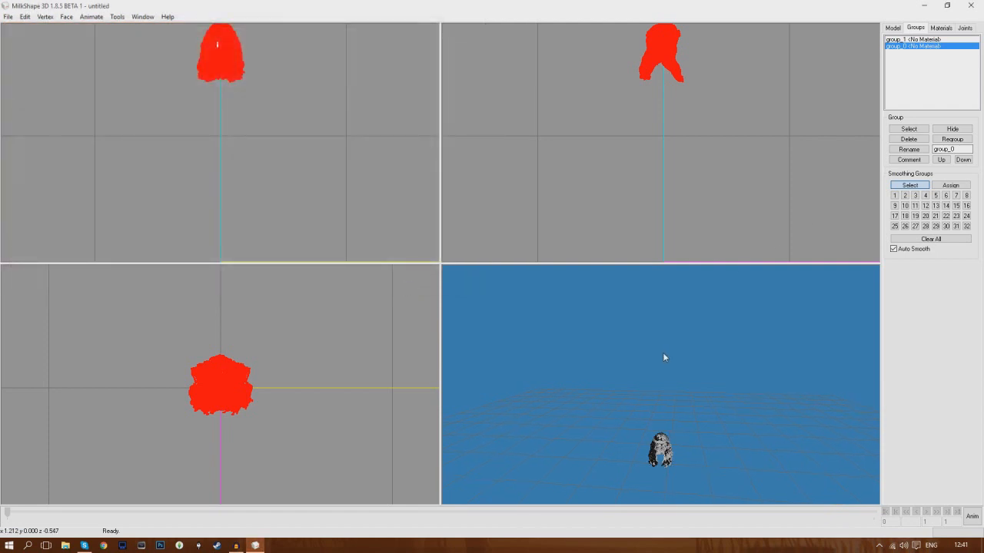
- Delete the group_1 hair group and import the H mesh from the desktop with the Q-Mesh Sims 3 GEOM importer
click(921, 40)
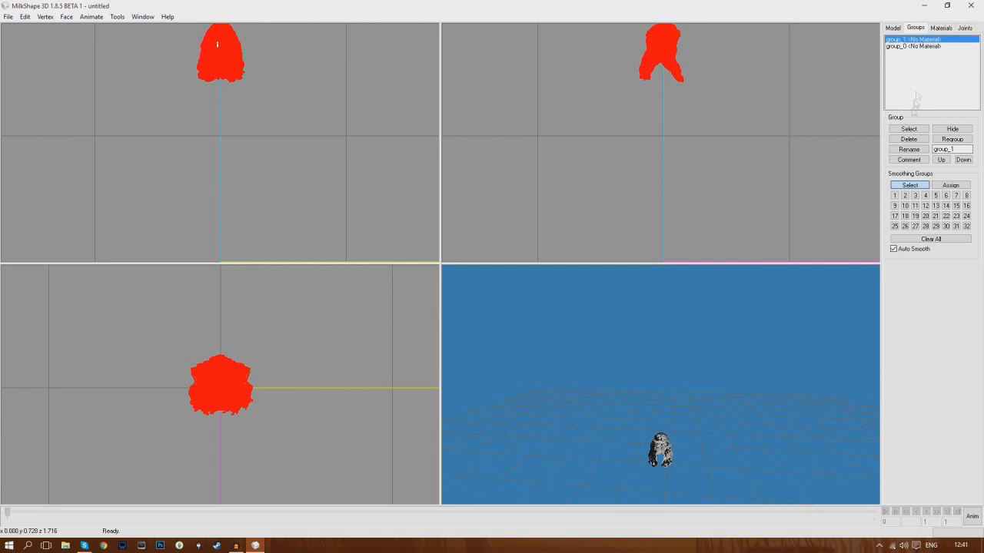
click(909, 139)
click(8, 17)
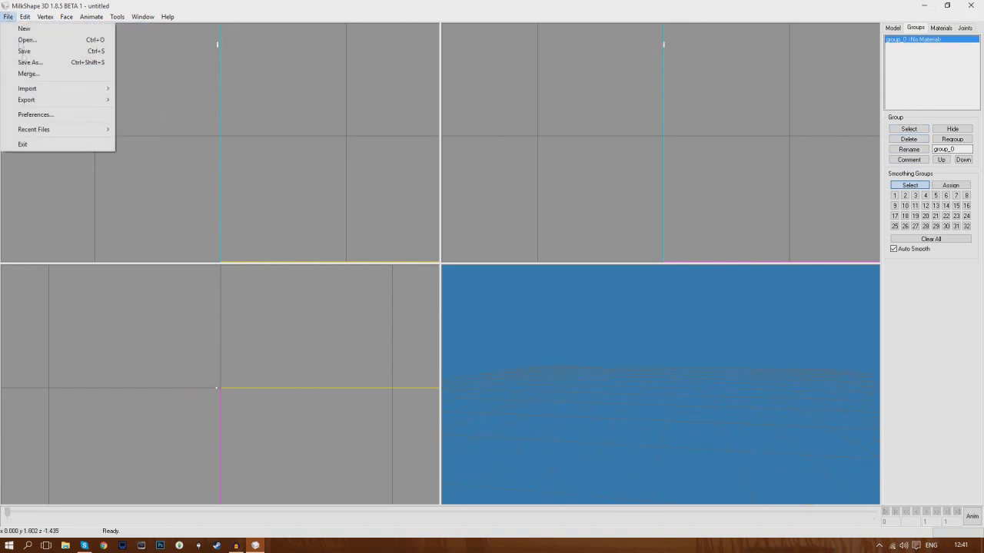
mouse_move(31, 88)
click(259, 320)
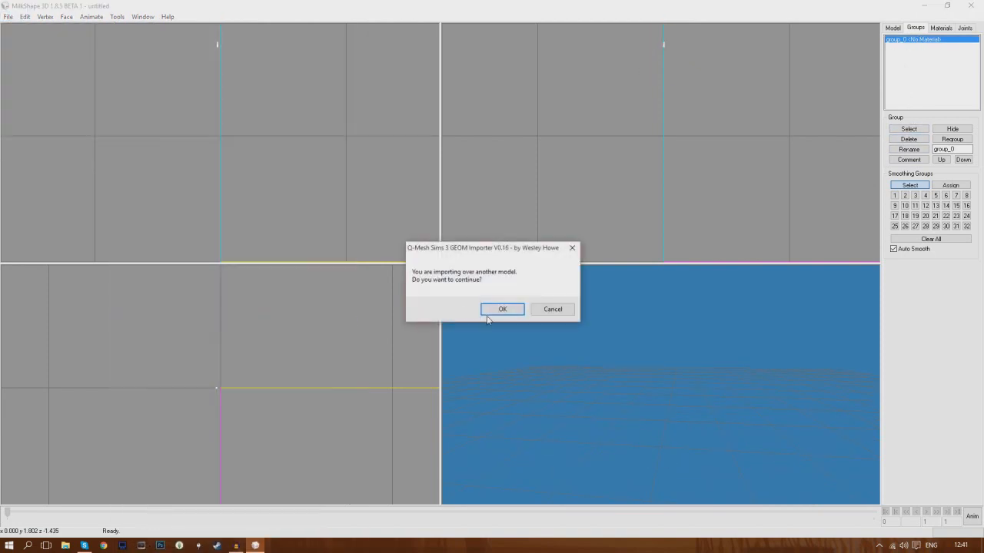
click(502, 308)
click(42, 143)
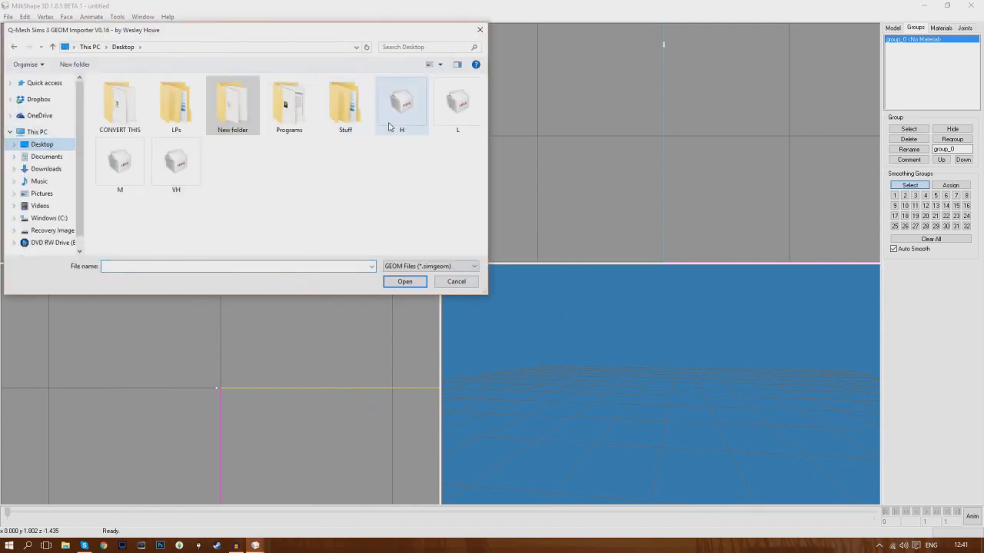
double_click(402, 104)
click(515, 306)
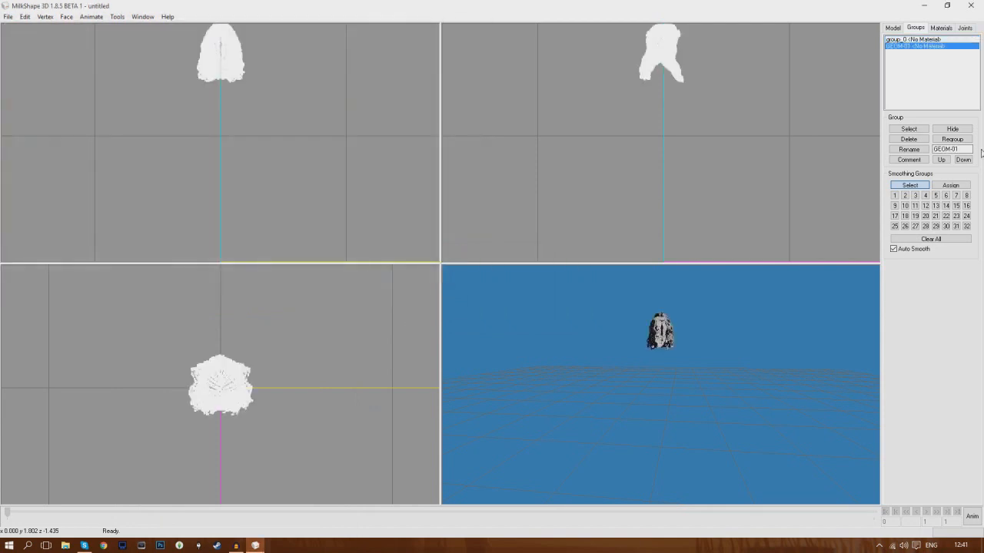
- Rename the imported H hair group to group_1 and export the model as a TSRW Object named H into New folder
text(group_1)
click(908, 149)
click(7, 17)
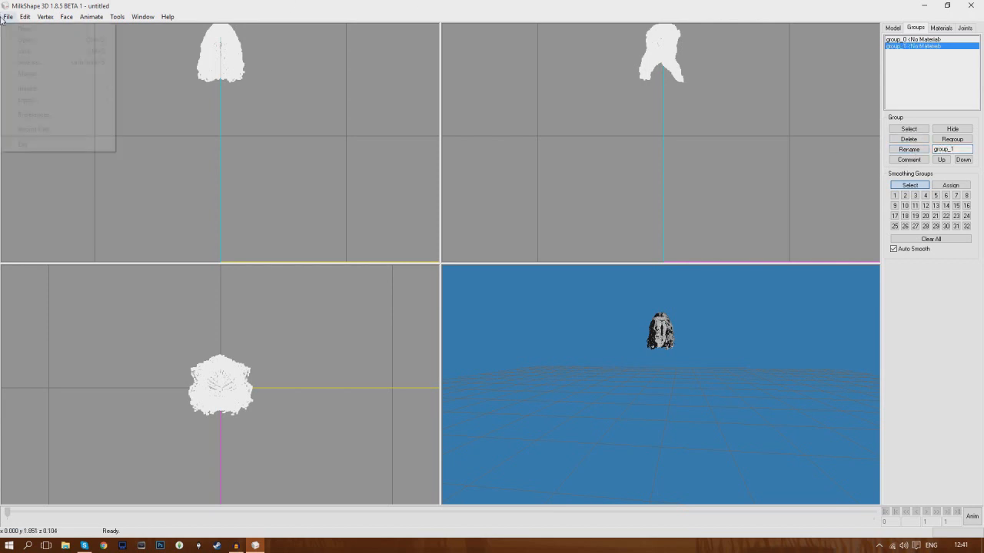
mouse_move(66, 100)
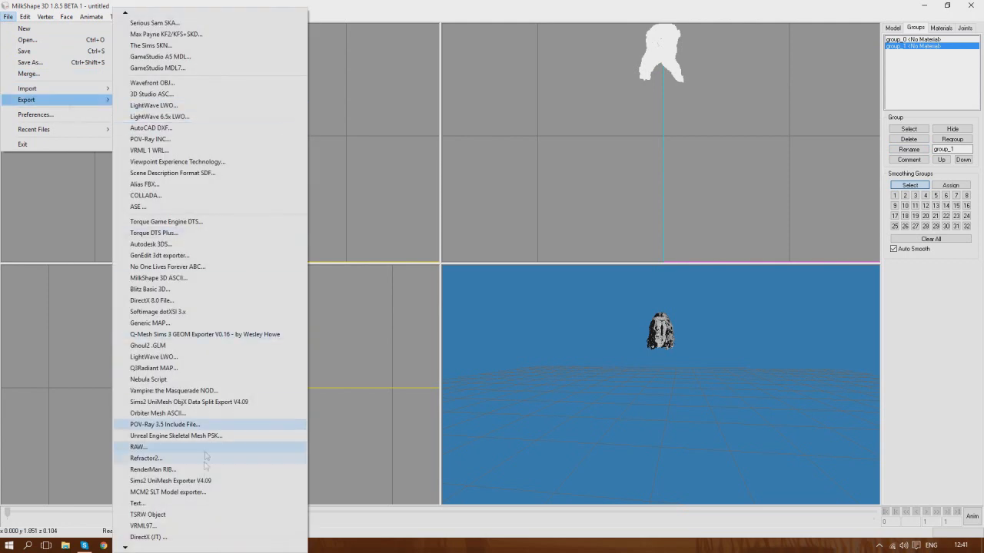
click(183, 514)
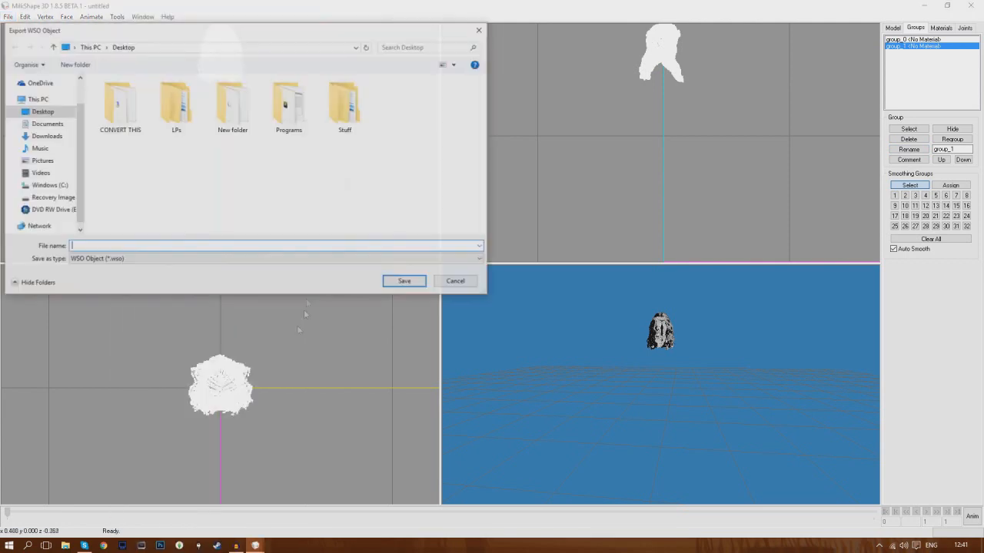
double_click(226, 103)
click(122, 245)
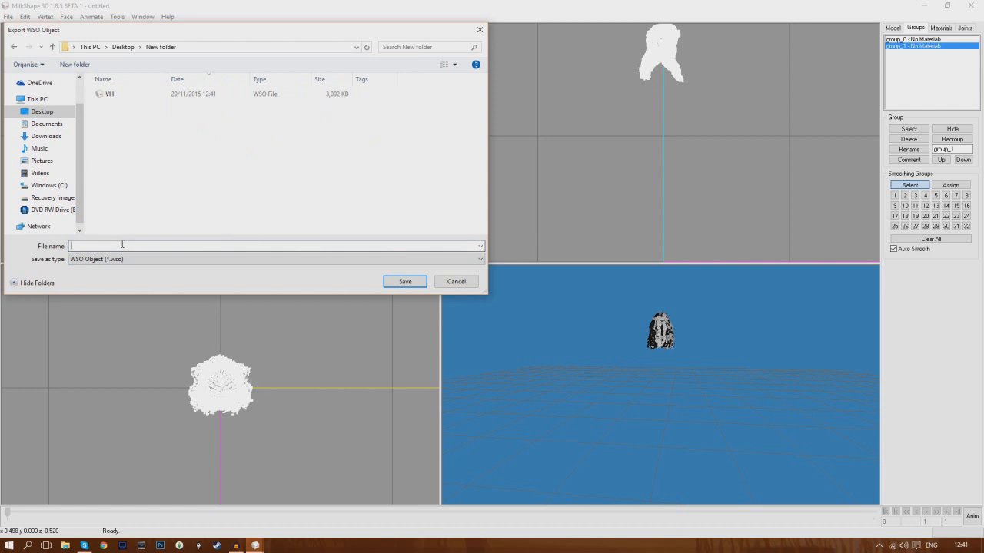
click(405, 281)
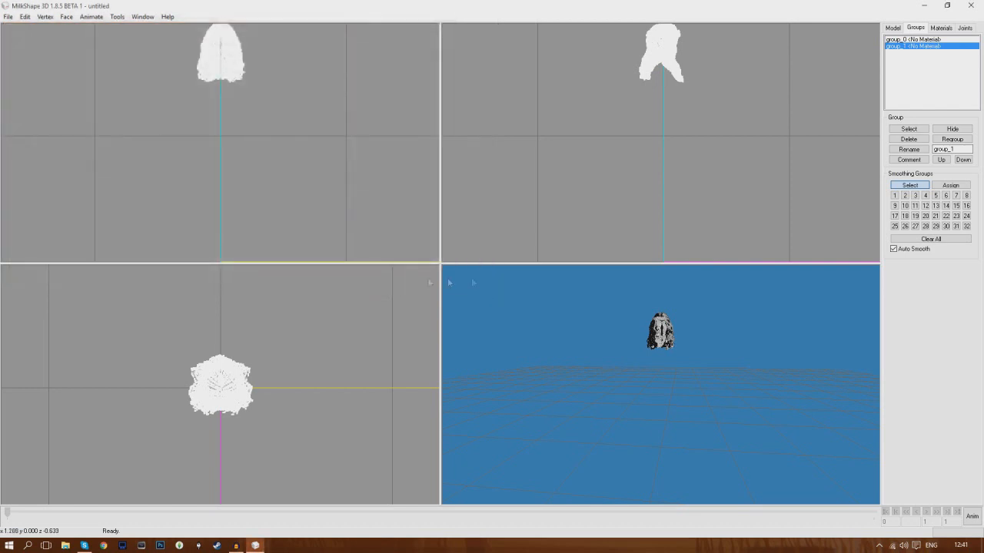
- Delete both groups and import the M mesh from the desktop with the Q-Mesh Sims 3 GEOM importer
click(914, 141)
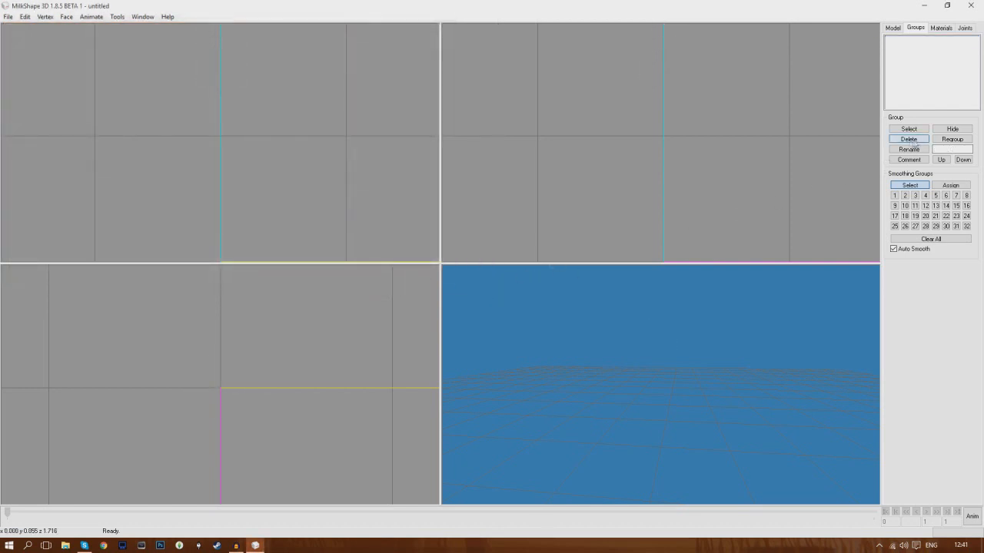
click(7, 17)
mouse_move(69, 91)
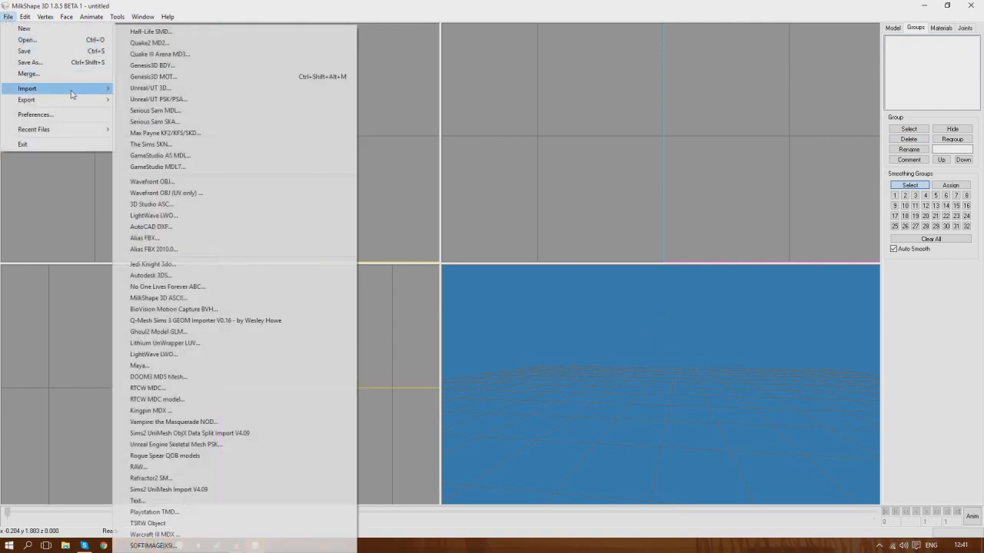
click(272, 321)
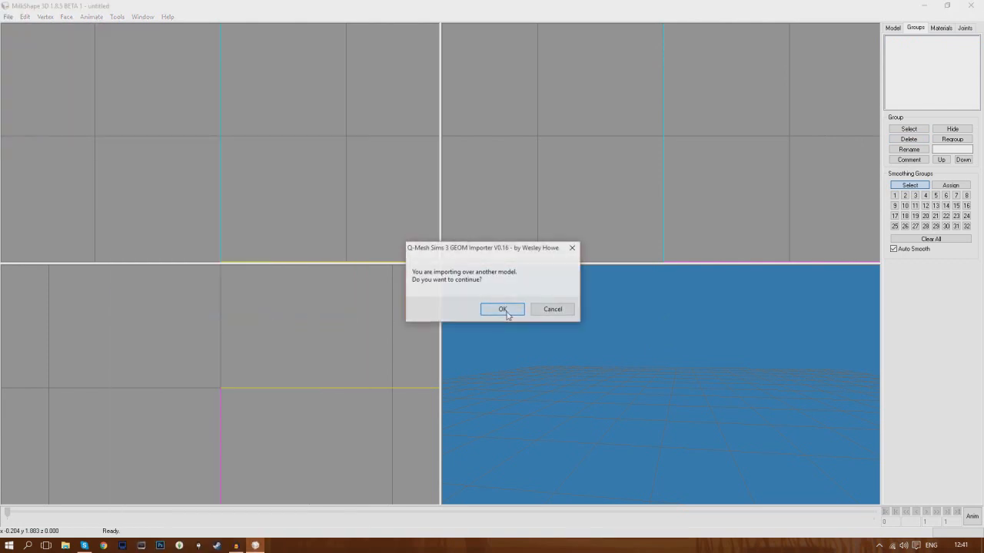
click(501, 308)
click(46, 145)
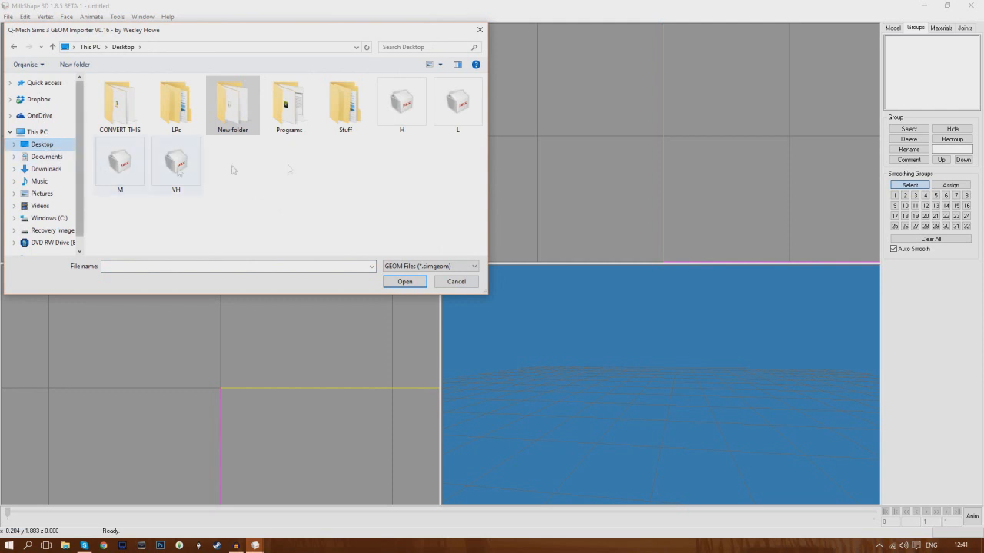
click(119, 177)
double_click(119, 179)
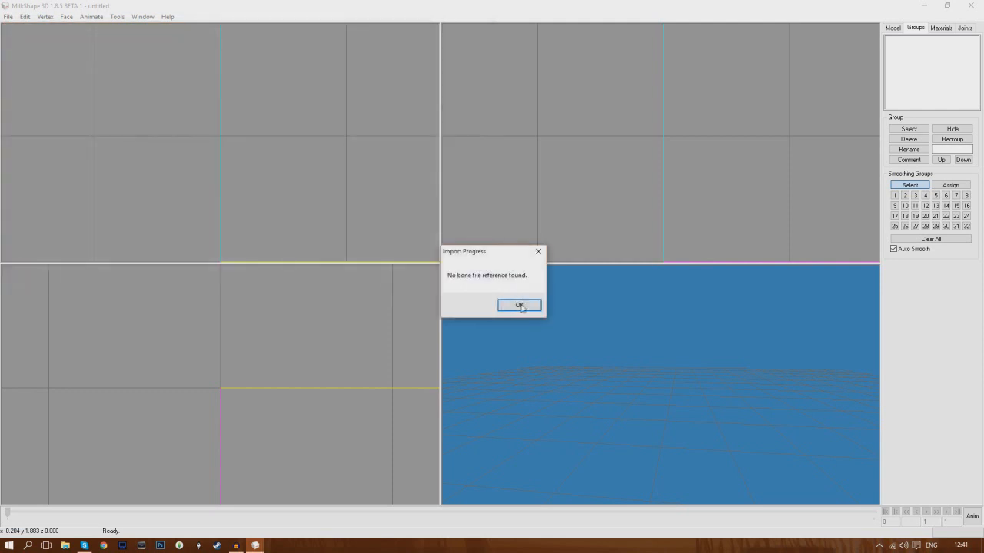
click(521, 306)
- Rename the imported M hair group to group_0 and export it as a TSRW Object named M into New folder
text(group_0)
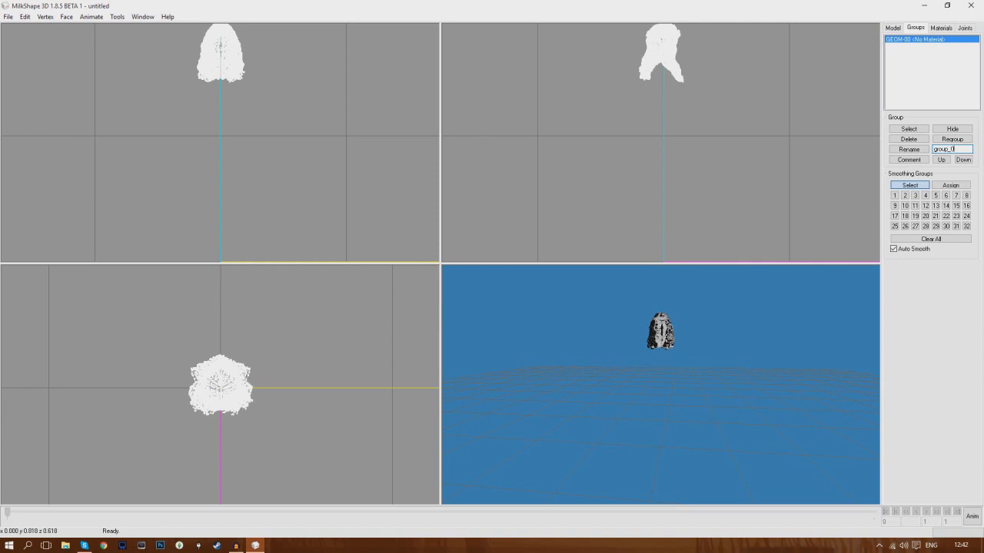
click(908, 149)
click(8, 16)
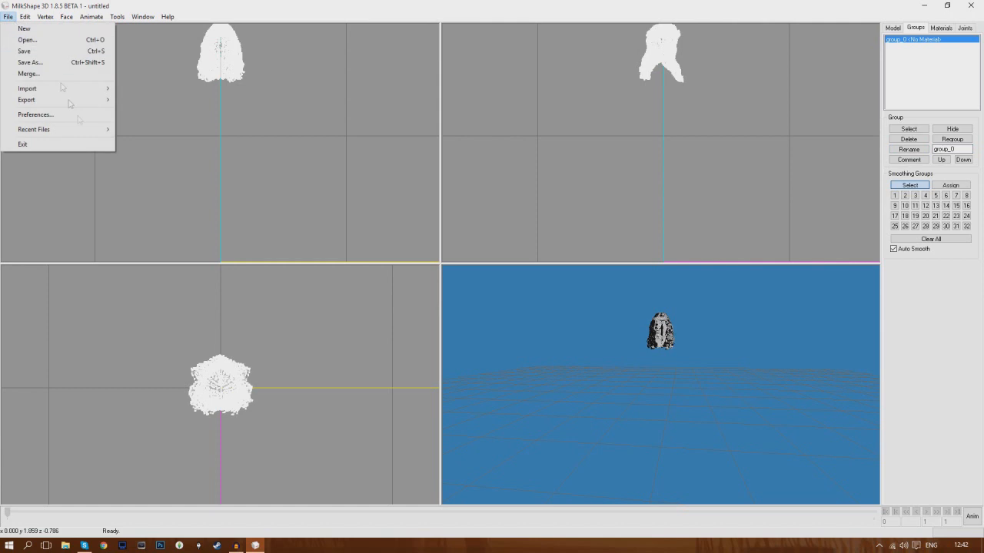
mouse_move(70, 100)
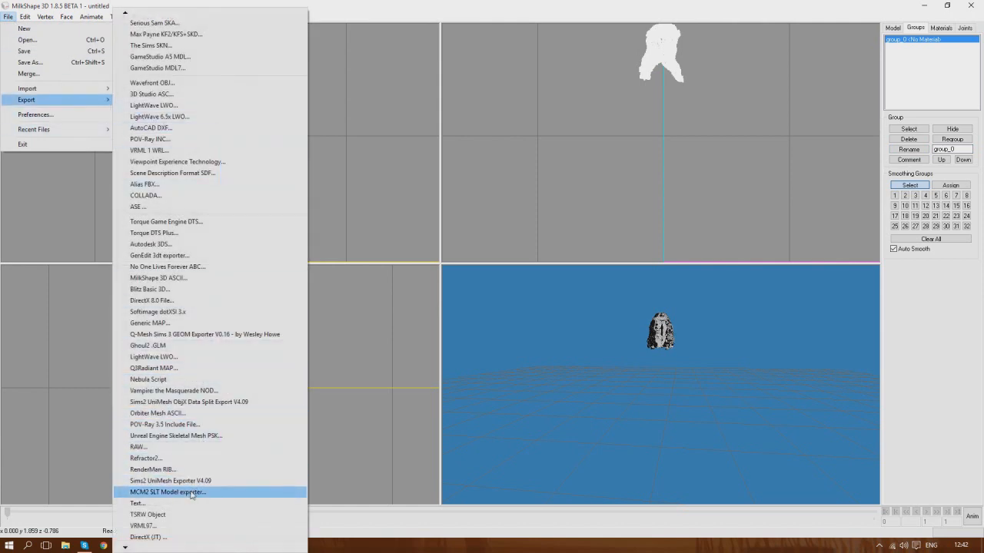
click(189, 514)
double_click(230, 104)
click(169, 248)
text(M)
click(405, 281)
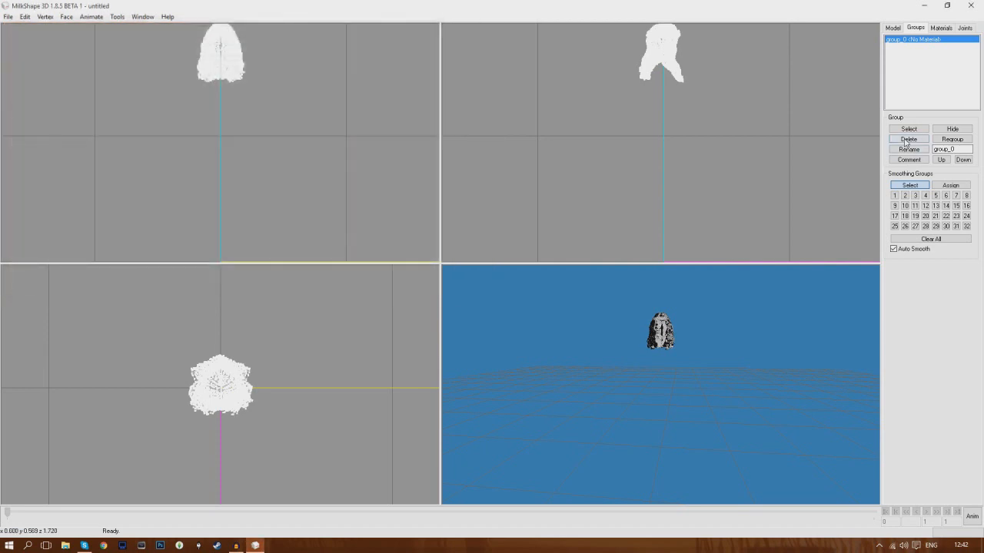
- Delete the exported M hair group and import the L mesh from the desktop with the Q-Mesh Sims 3 GEOM importer
click(907, 139)
click(8, 16)
mouse_move(46, 89)
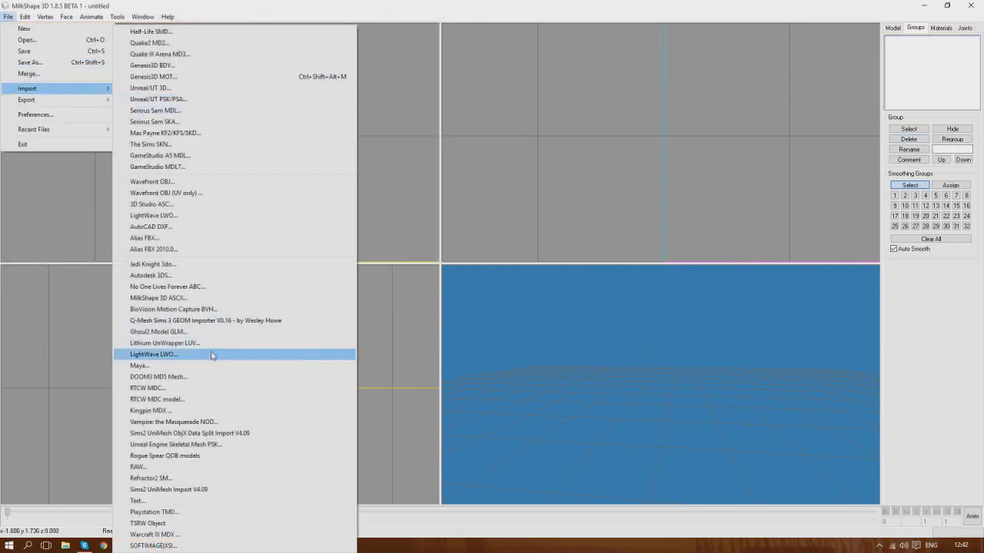
click(208, 320)
click(497, 304)
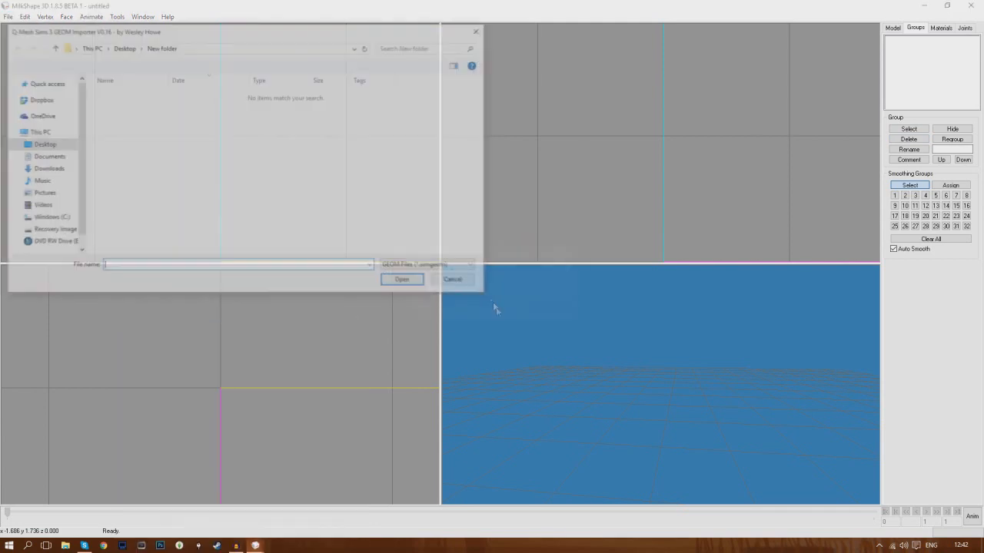
click(455, 107)
double_click(451, 118)
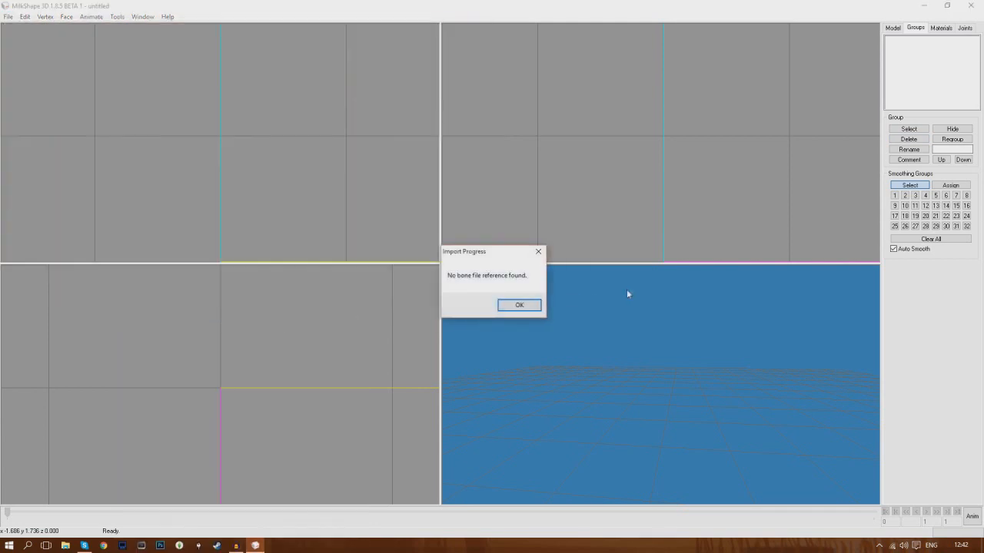
click(520, 305)
- Rename the imported L hair group from GEOM-00 to group_0
double_click(950, 150)
text(group_0)
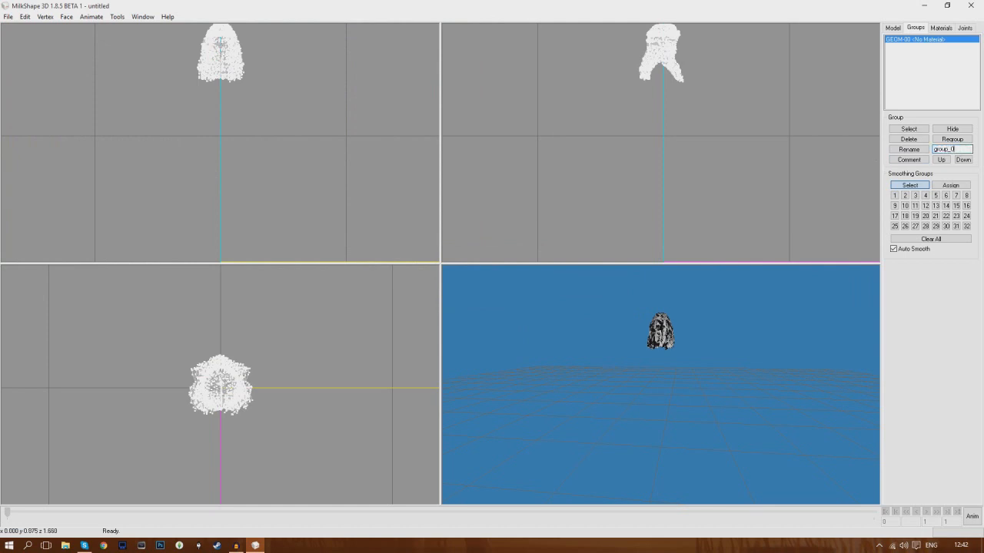
click(912, 150)
- Export the L hair group as a TSRW Object named L into New folder
click(8, 16)
mouse_move(44, 99)
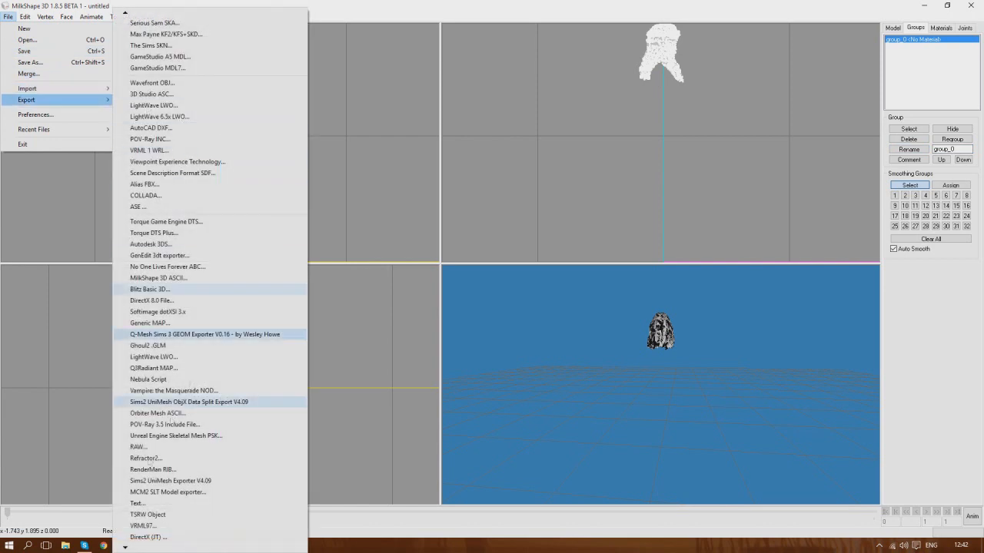
click(143, 514)
double_click(231, 103)
click(152, 245)
key(Tab)
click(152, 245)
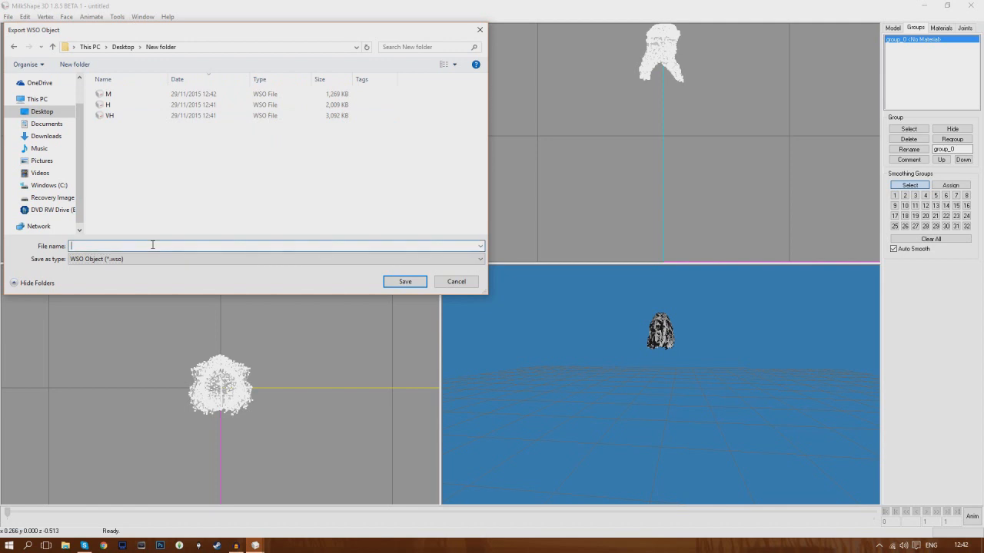
click(391, 281)
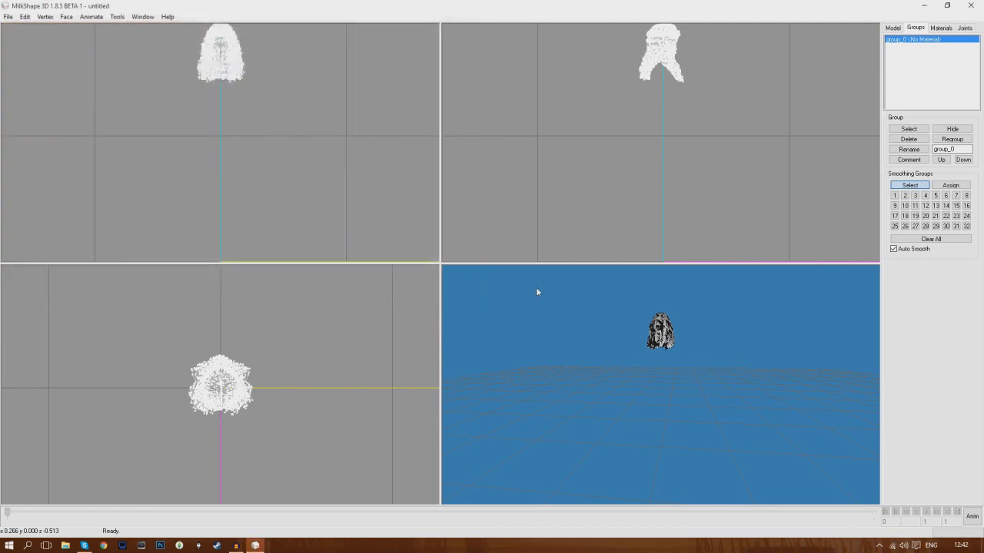
- Close MilkShape without saving the model and open New folder on the desktop
click(971, 5)
click(510, 310)
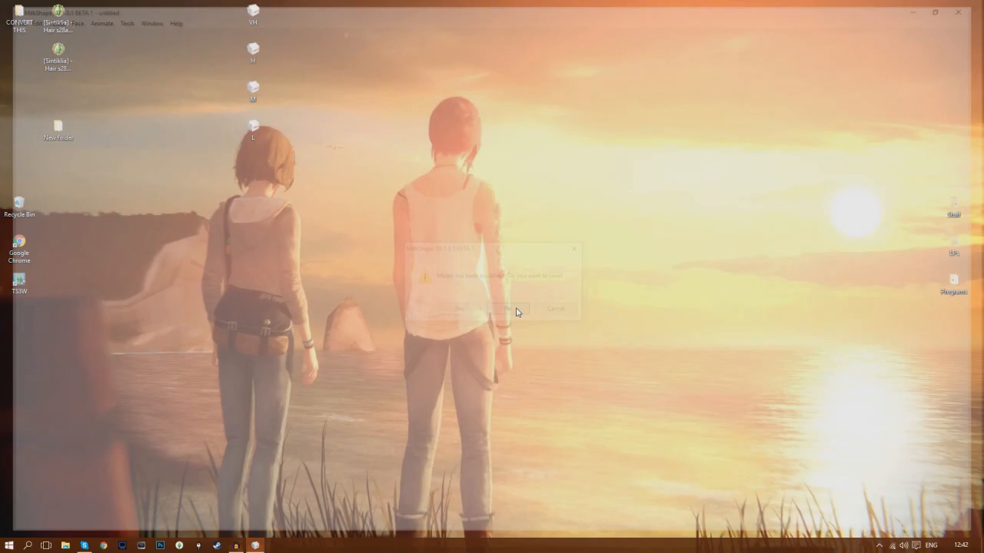
drag(256, 182, 60, 127)
double_click(60, 126)
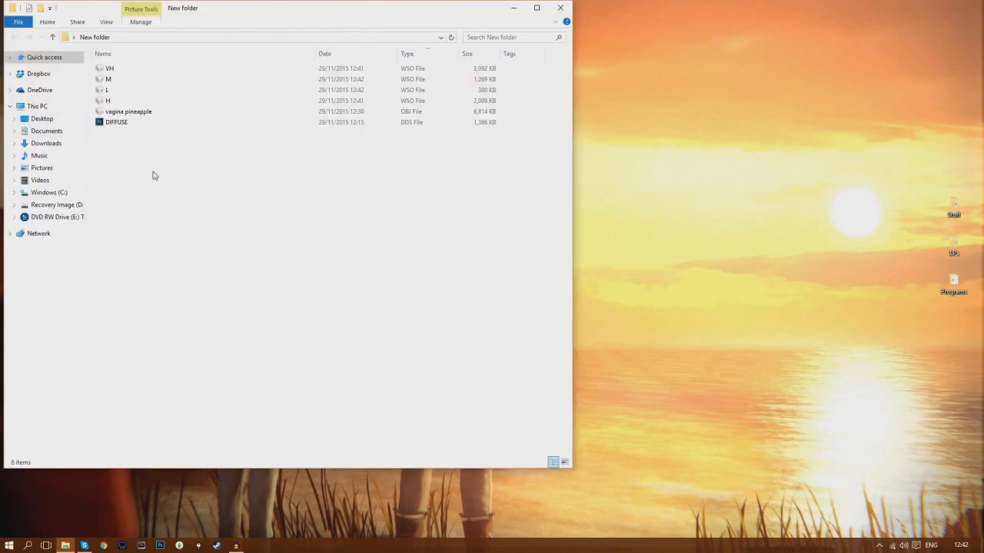
- Open the DIFFUSE DDS texture from New folder in Photoshop and make its Alpha 1 channel visible
double_click(127, 123)
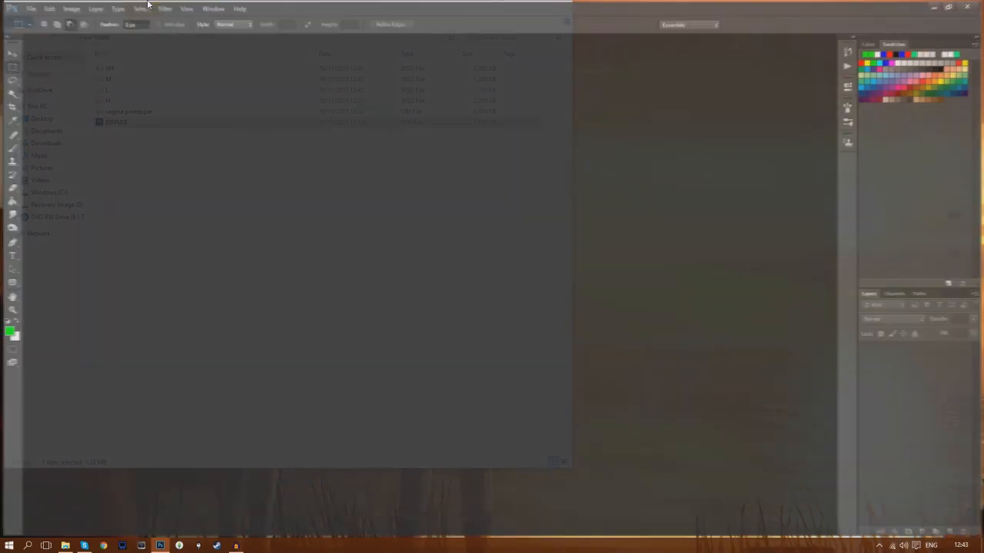
key(Return)
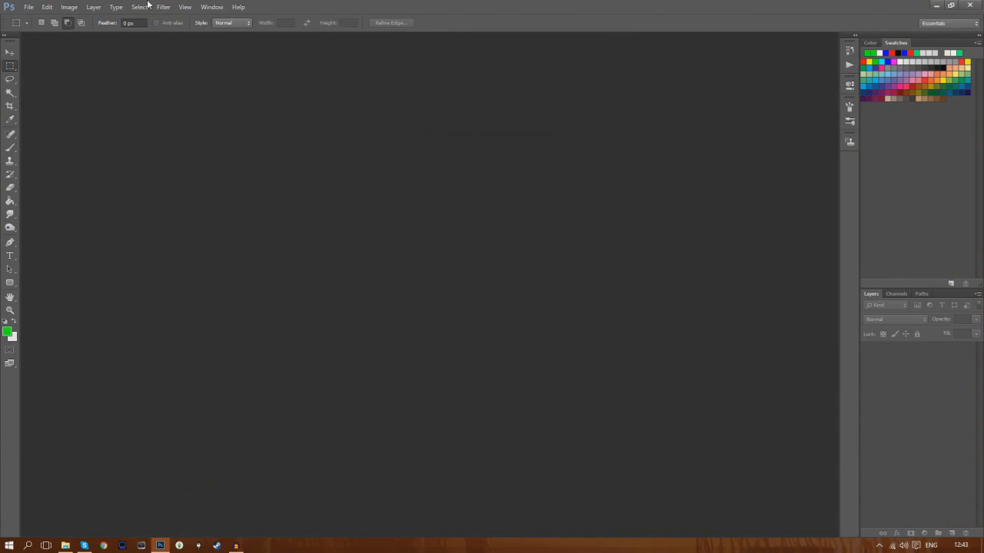
click(896, 295)
click(866, 384)
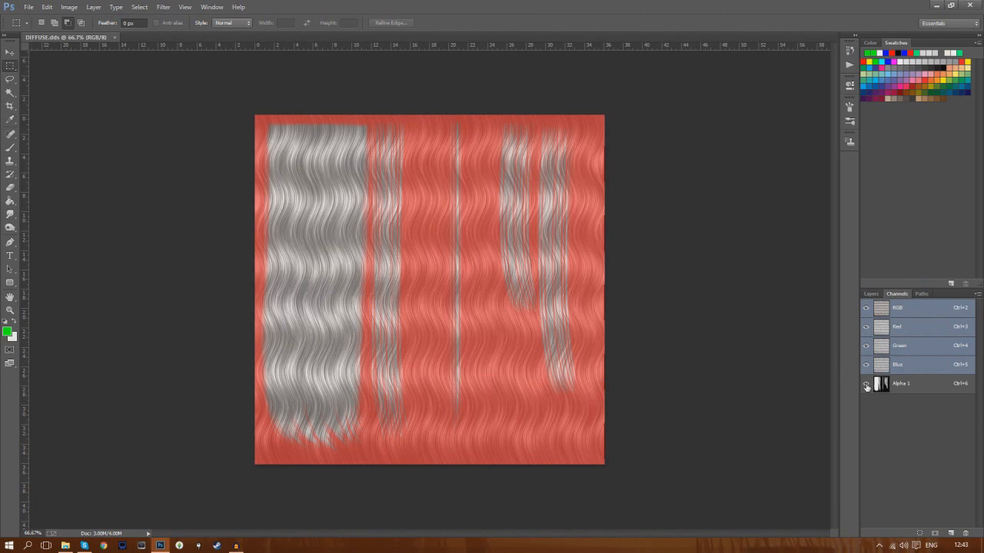
- Run the Convert Bright to Adjustable Green action from the aWT Texture Actions set on the DIFFUSE texture
click(66, 546)
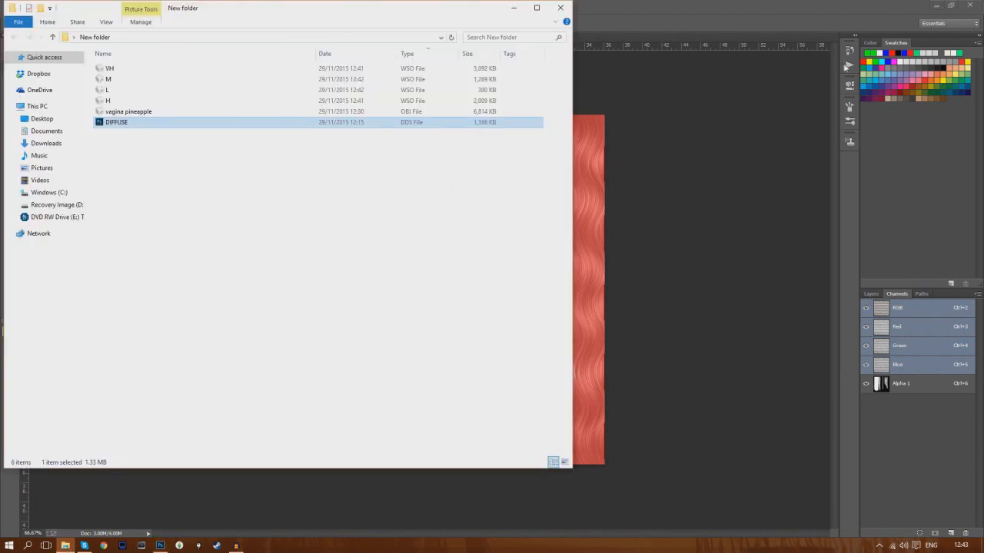
click(845, 67)
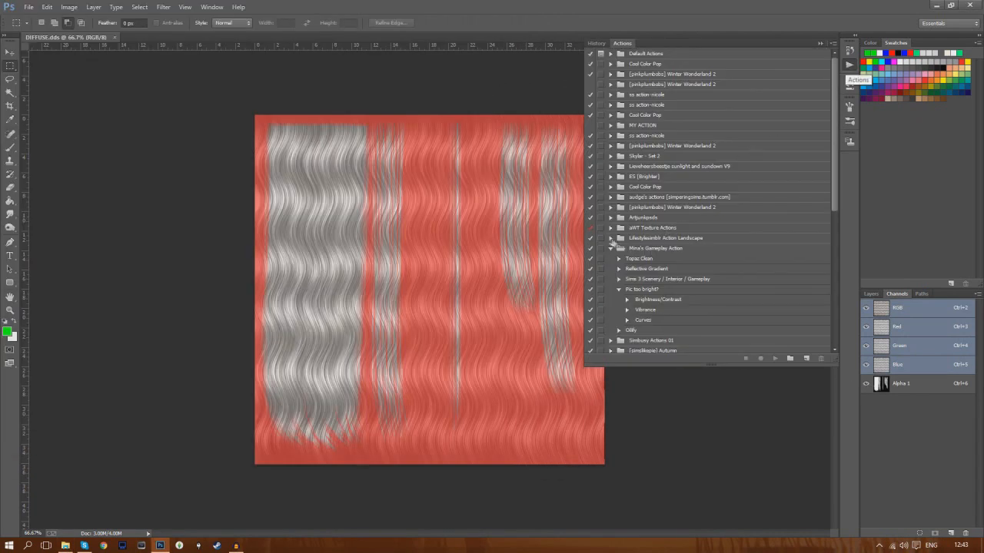
click(611, 248)
click(611, 228)
click(619, 238)
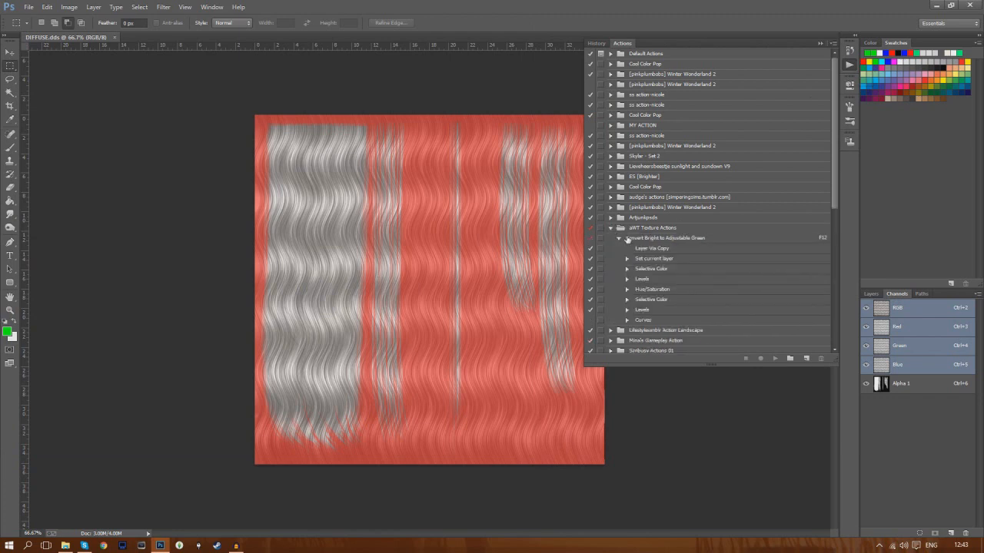
click(629, 240)
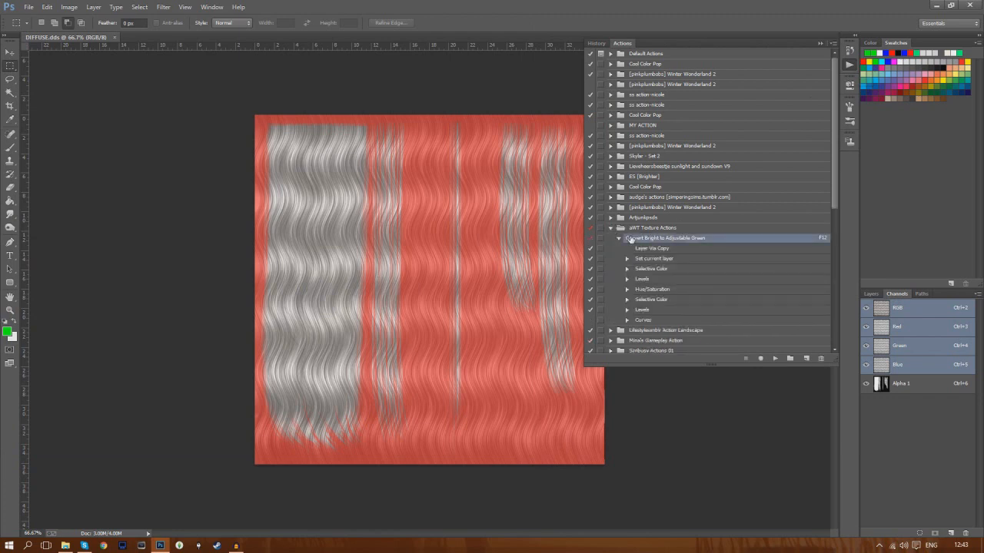
click(775, 359)
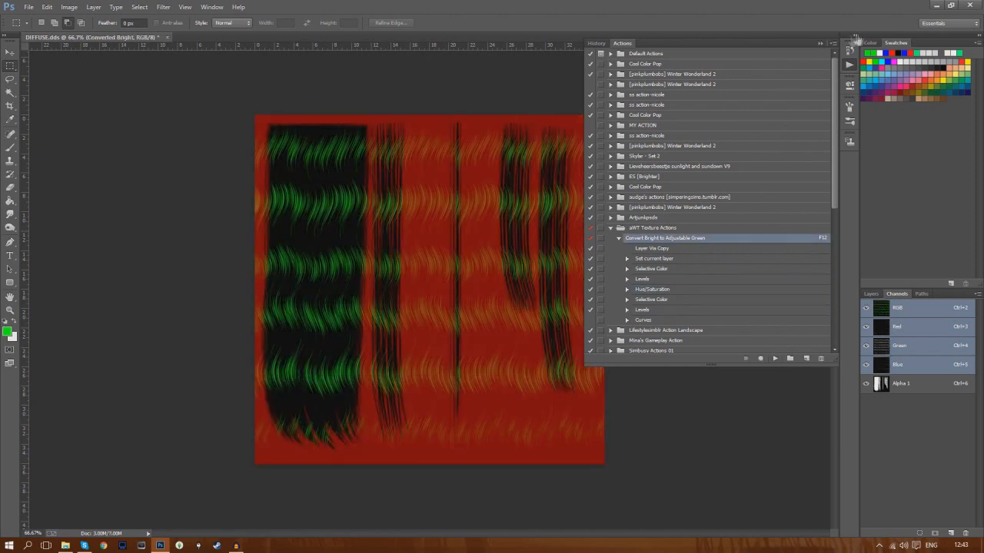
click(820, 43)
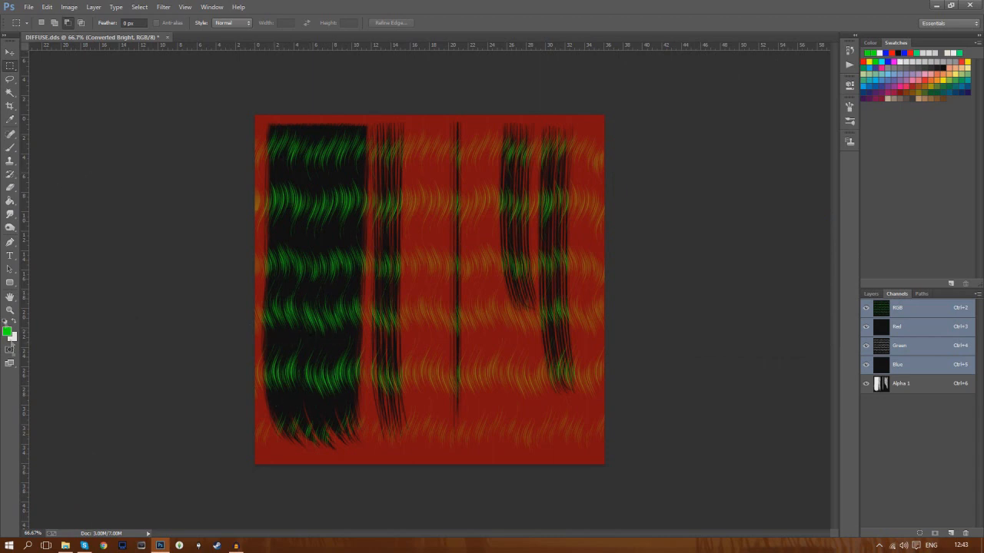
- Open the [ Pastry Box ] Vanilla Control image from Programs > Retexturing > Hairs > Textures and Bases in Photoshop
click(66, 546)
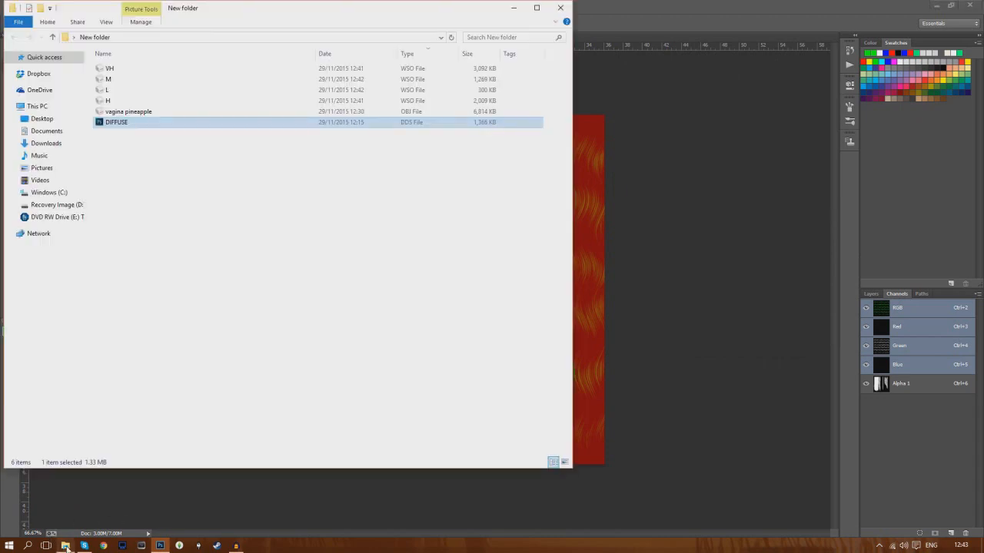
click(77, 121)
double_click(306, 80)
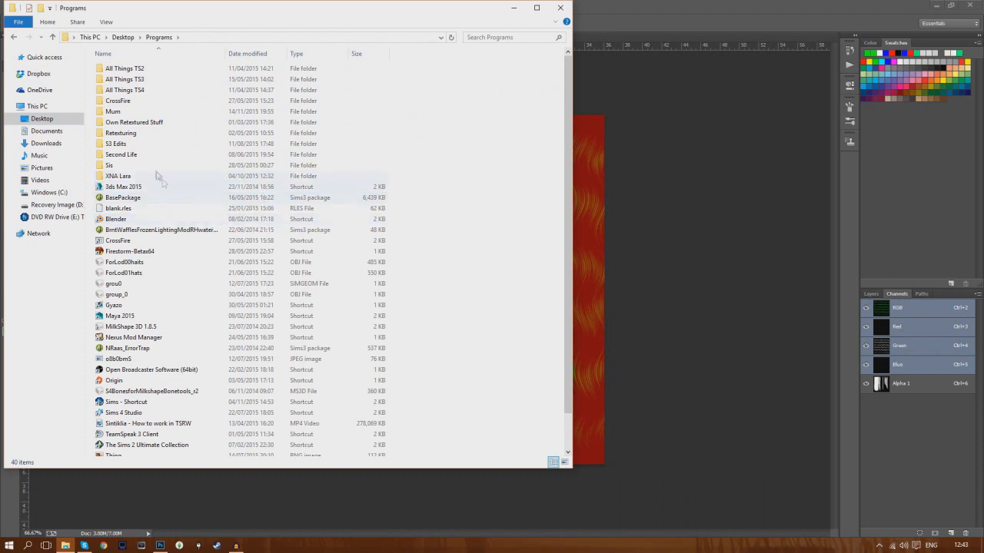
double_click(139, 134)
double_click(126, 80)
double_click(126, 80)
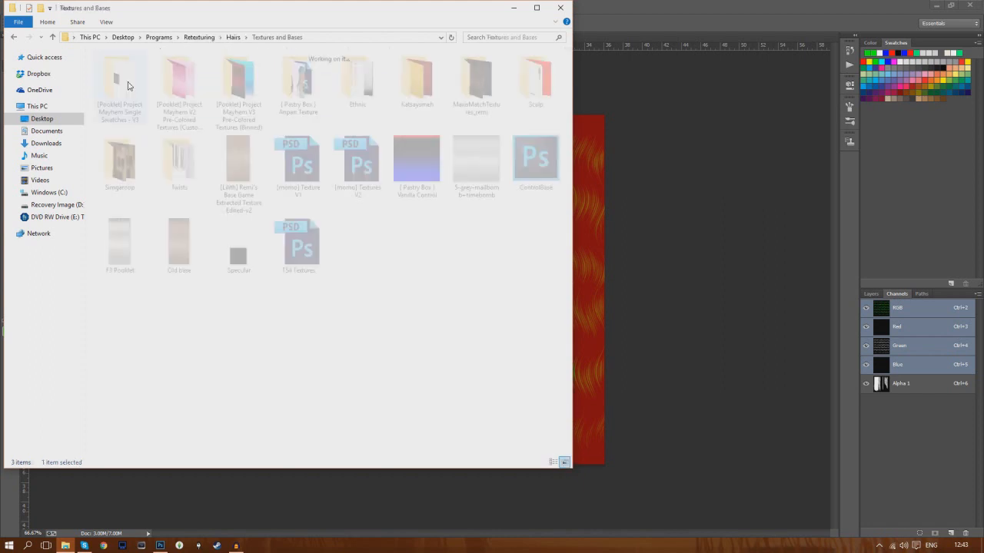
drag(416, 163, 607, 46)
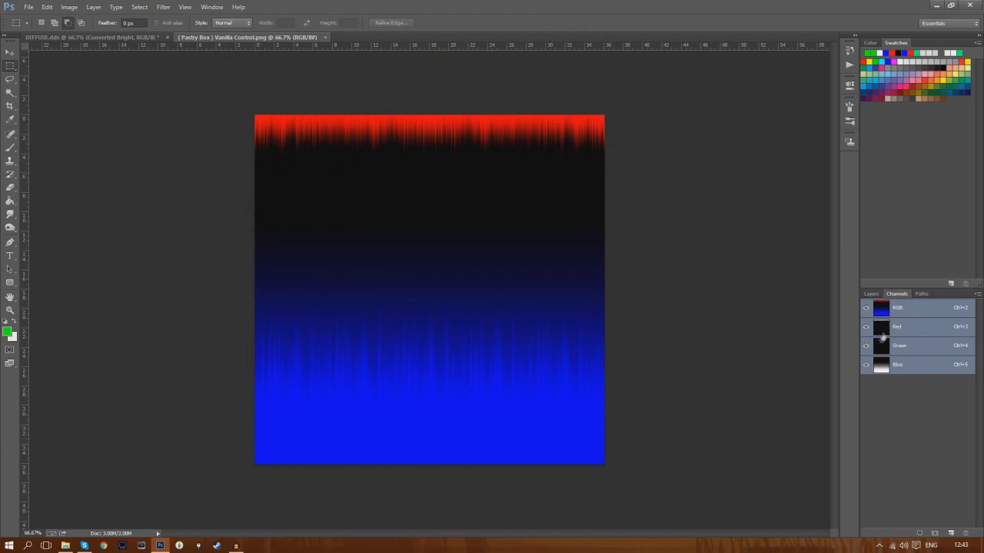
- Load the Vanilla Control image's red channel as a selection, copy it and paste it into DIFFUSE.dds
ctrl+click(881, 328)
click(47, 7)
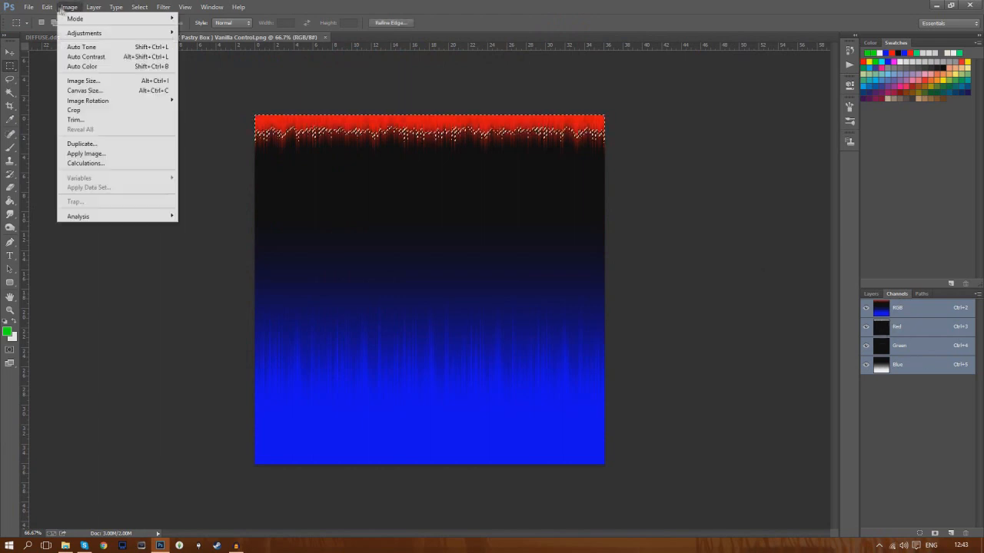
click(55, 76)
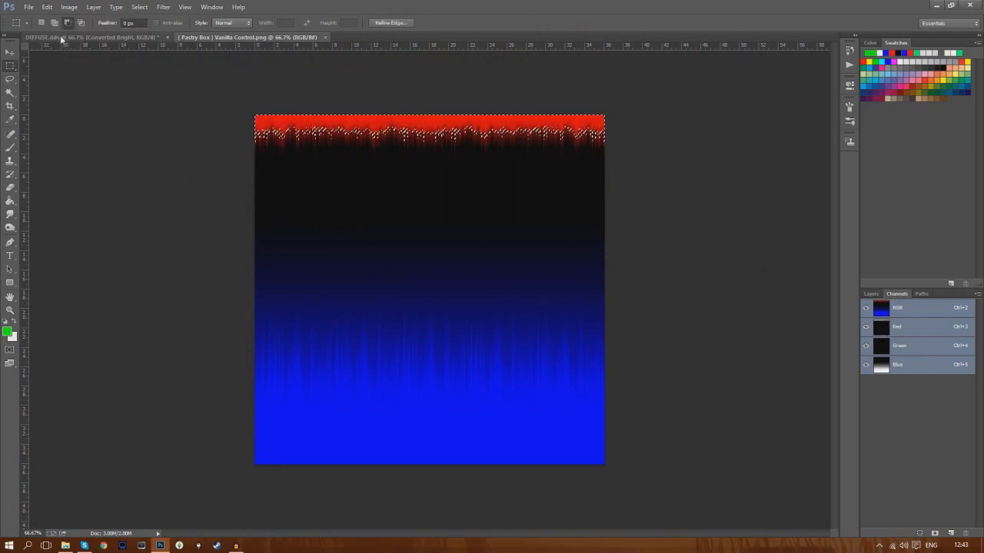
click(61, 38)
key(ctrl+v)
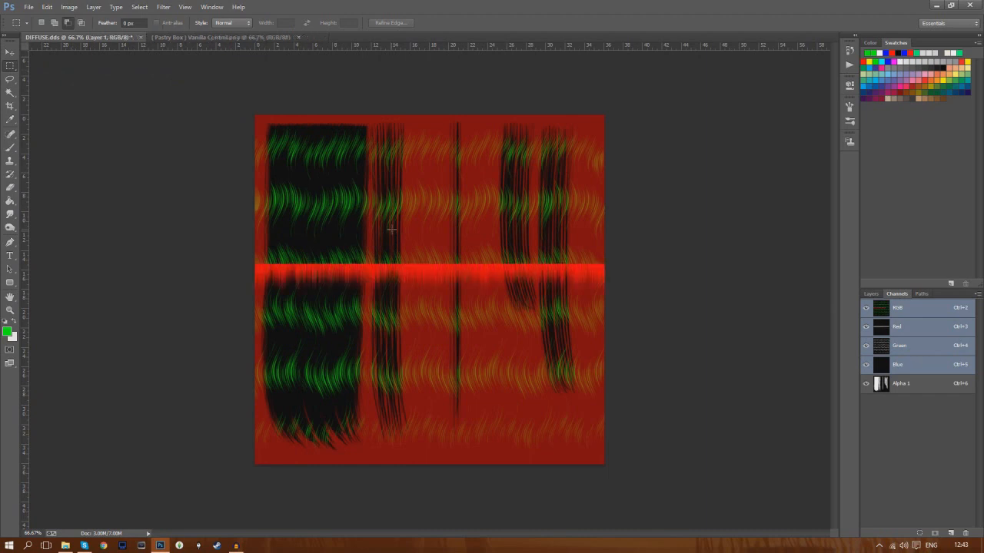
- Free-transform the pasted red band so it sits near the texture's upper edge and is stretched taller over the hair roots
right_click(369, 283)
click(427, 383)
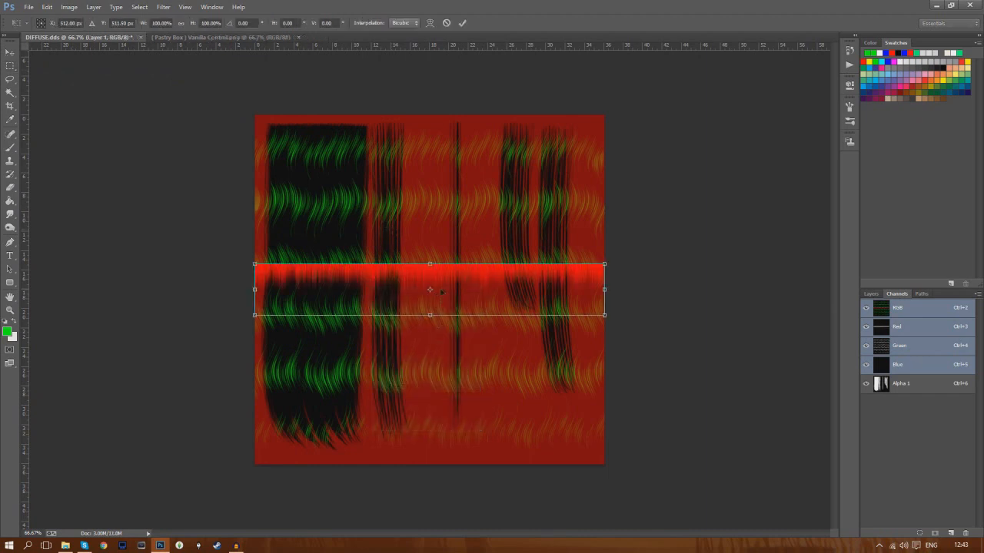
drag(452, 248, 429, 230)
click(462, 22)
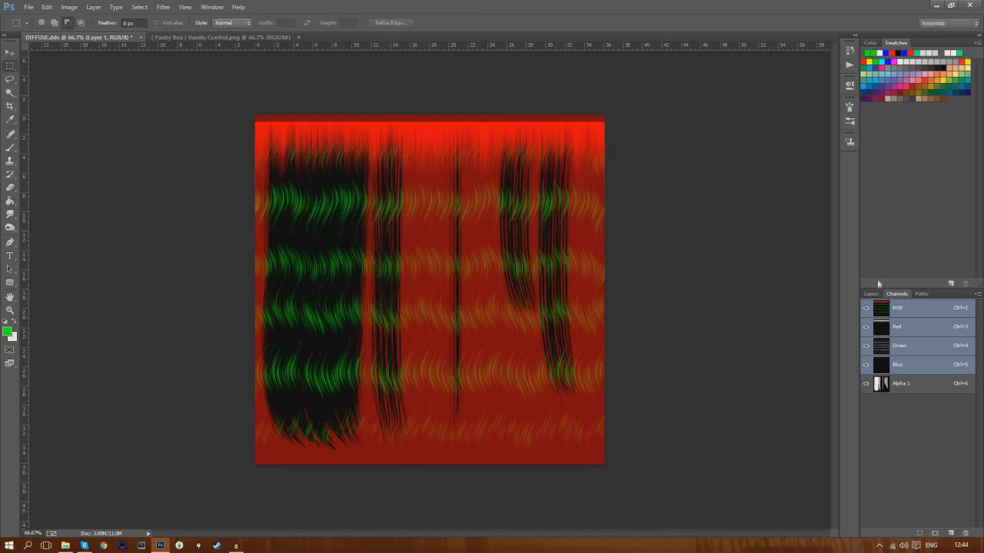
- Extend the red root layer, Layer 1, downward to about 111% height with Free Transform
click(871, 294)
right_click(421, 150)
click(468, 251)
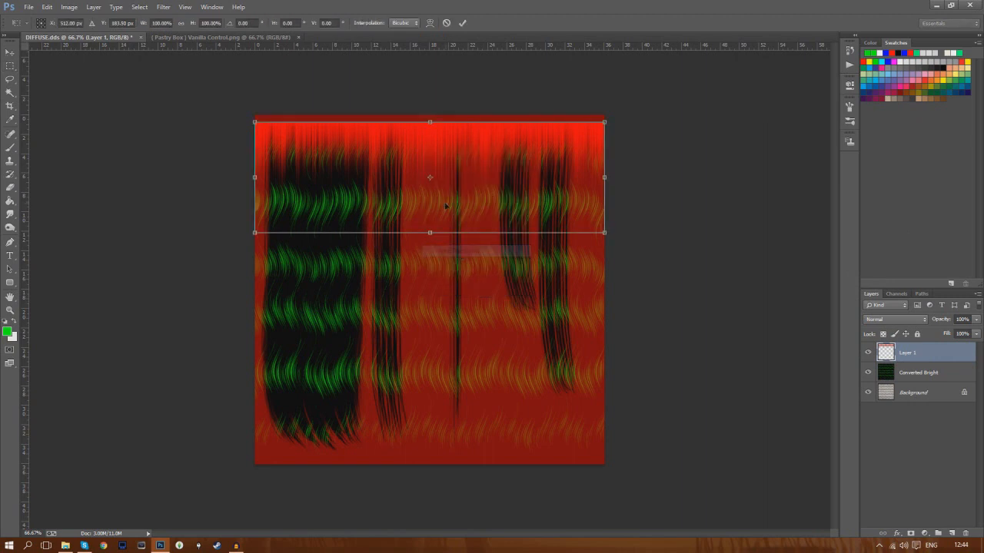
drag(429, 231, 430, 242)
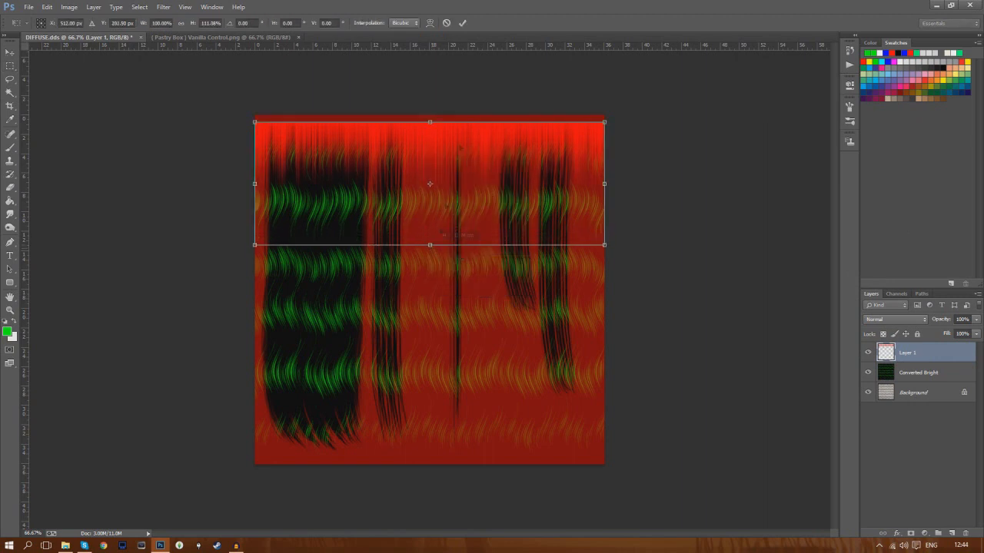
click(462, 22)
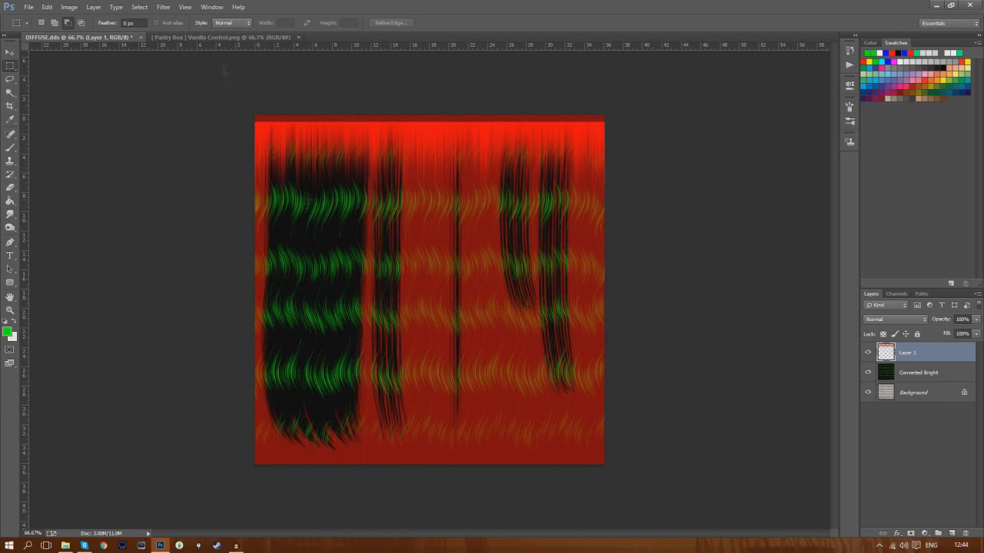
- Apply a Gaussian Blur to Layer 1 to soften the red root band
click(163, 7)
mouse_move(202, 122)
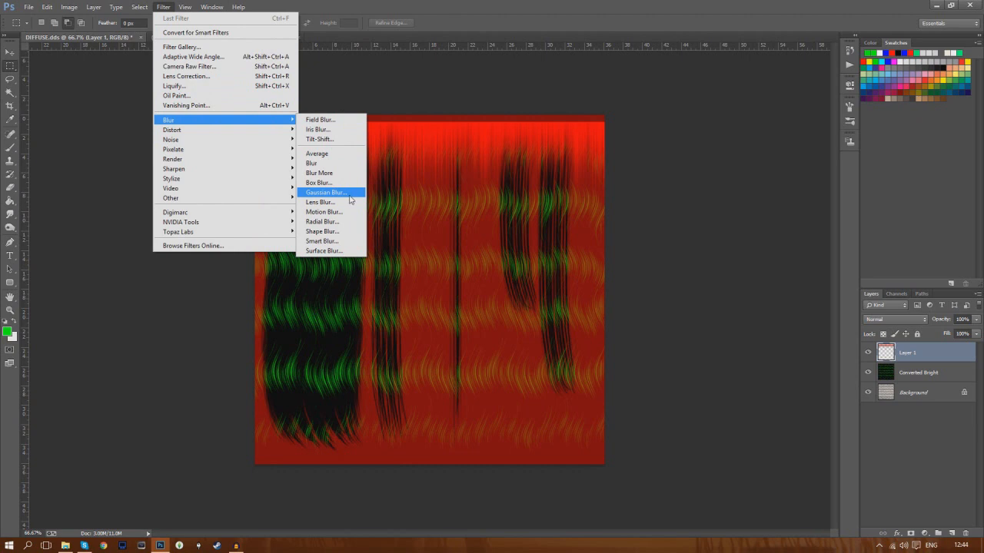
click(346, 199)
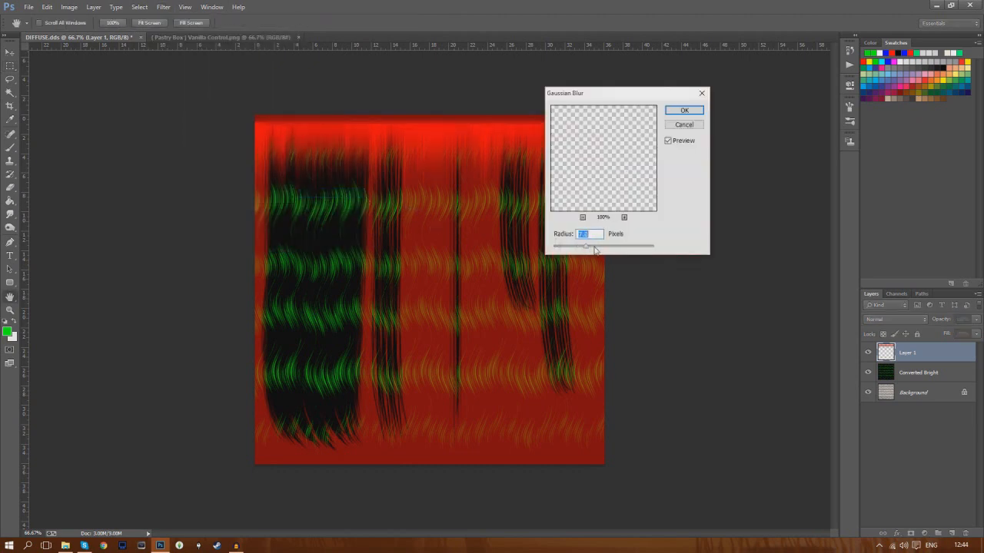
click(684, 110)
- Stretch the blurred red layer farther down the strands and slightly past the canvas's upper edge
right_click(399, 135)
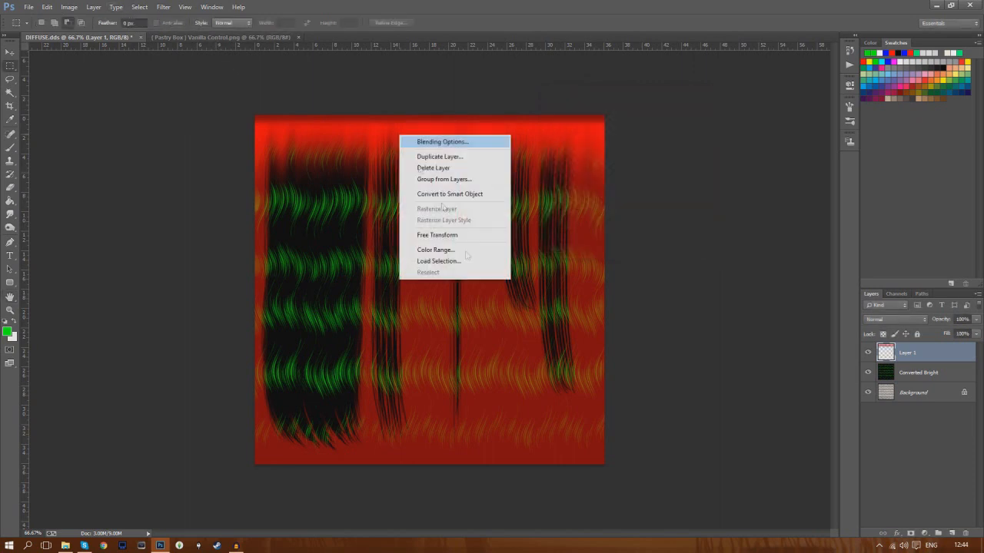
click(450, 237)
drag(431, 236, 431, 283)
drag(429, 114, 430, 110)
click(462, 22)
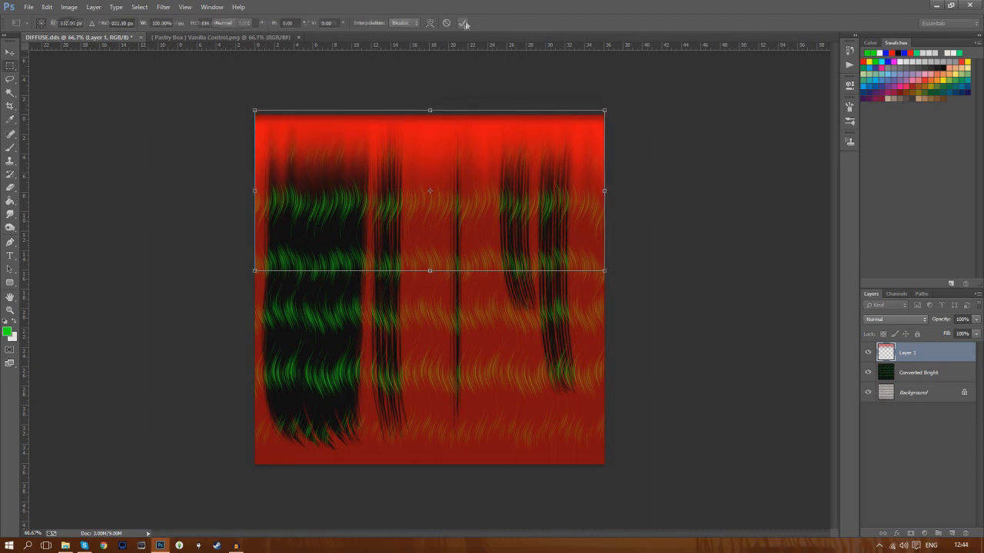
- Clear the selection in Vanilla Control, load its blue channel as a selection, and copy and paste it into DIFFUSE.dds
click(213, 38)
click(139, 7)
click(163, 26)
click(896, 293)
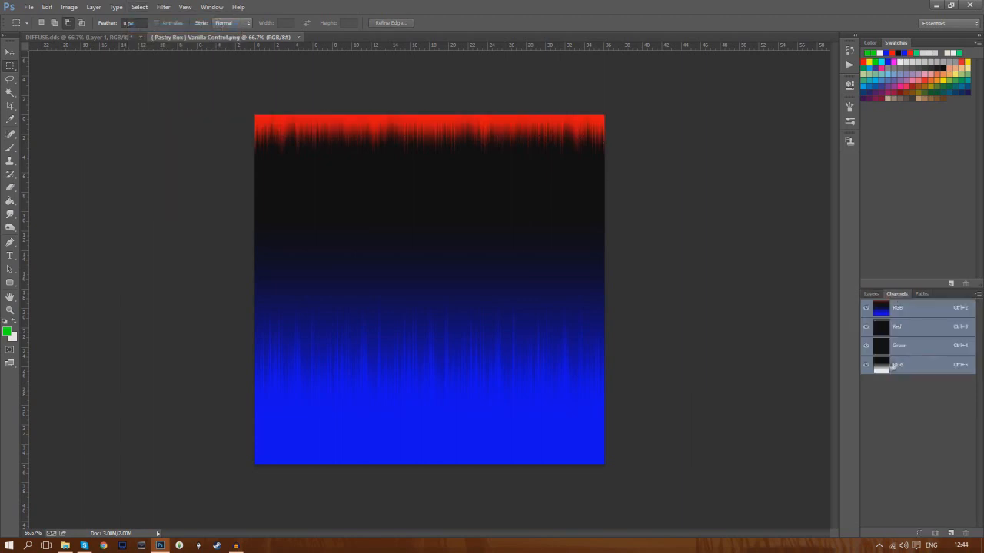
ctrl+click(881, 366)
click(47, 6)
click(69, 76)
click(66, 37)
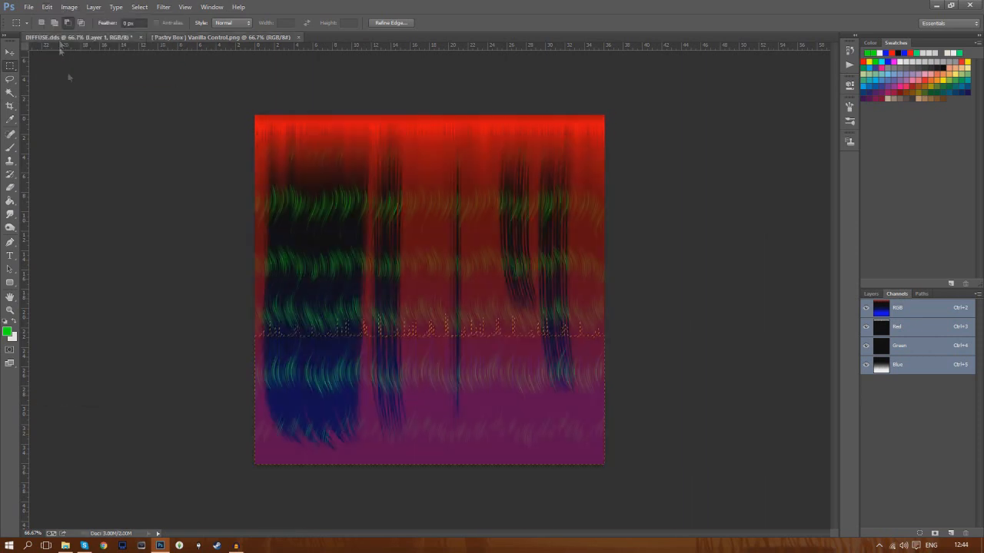
key(ctrl+v)
- Fit the pasted blue gradient over the two leftmost hair strands and reapply the last Gaussian Blur to it
right_click(373, 337)
click(419, 440)
drag(428, 440, 429, 453)
drag(604, 311, 423, 312)
mouse_move(342, 169)
mouse_down()
mouse_move(343, 137)
mouse_move(340, 158)
mouse_up()
click(462, 22)
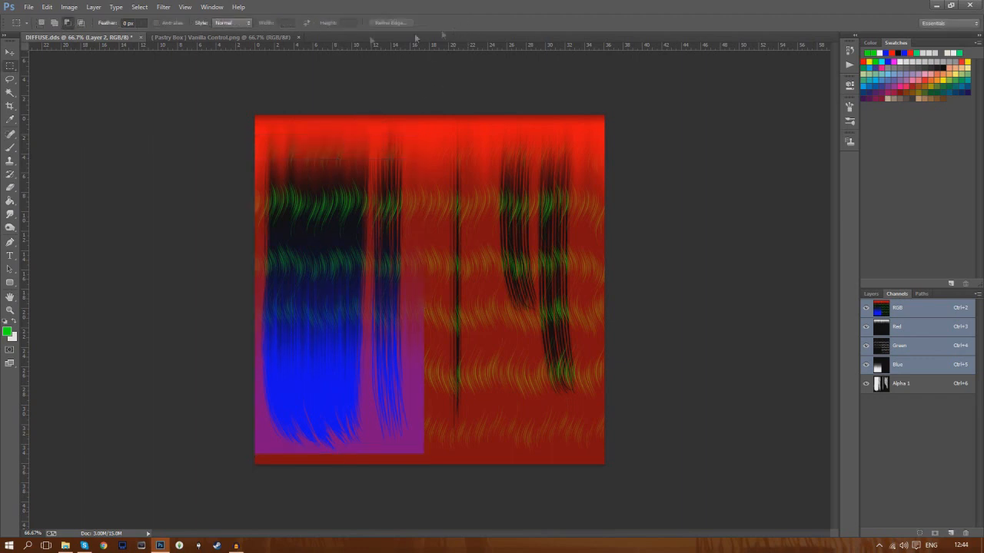
click(159, 10)
click(180, 20)
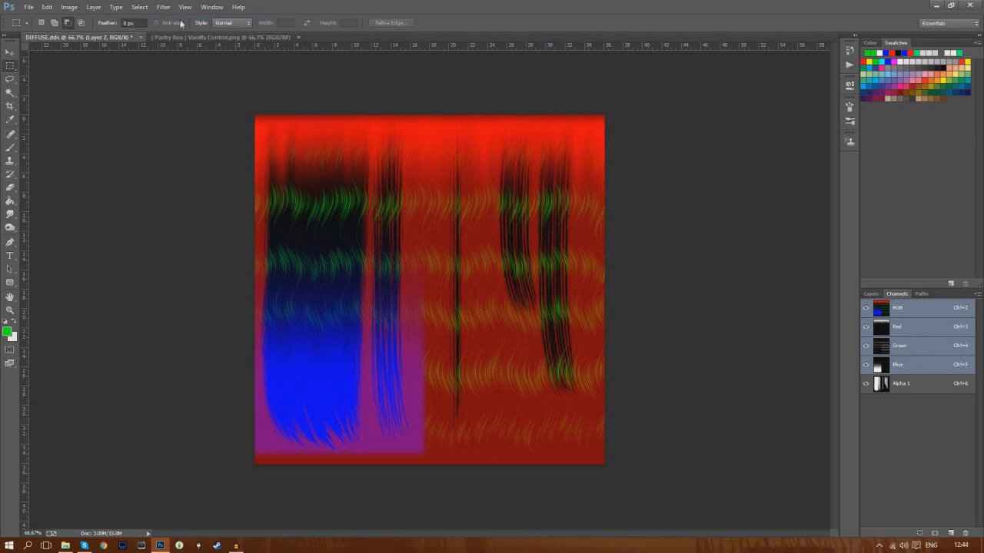
- Paste another copy of the blue gradient, fit it over the thin middle hair strand and reapply the last Gaussian Blur
key(ctrl+j)
right_click(511, 309)
click(538, 406)
drag(255, 290, 441, 290)
drag(604, 282, 472, 289)
drag(456, 412, 456, 431)
drag(457, 168, 457, 186)
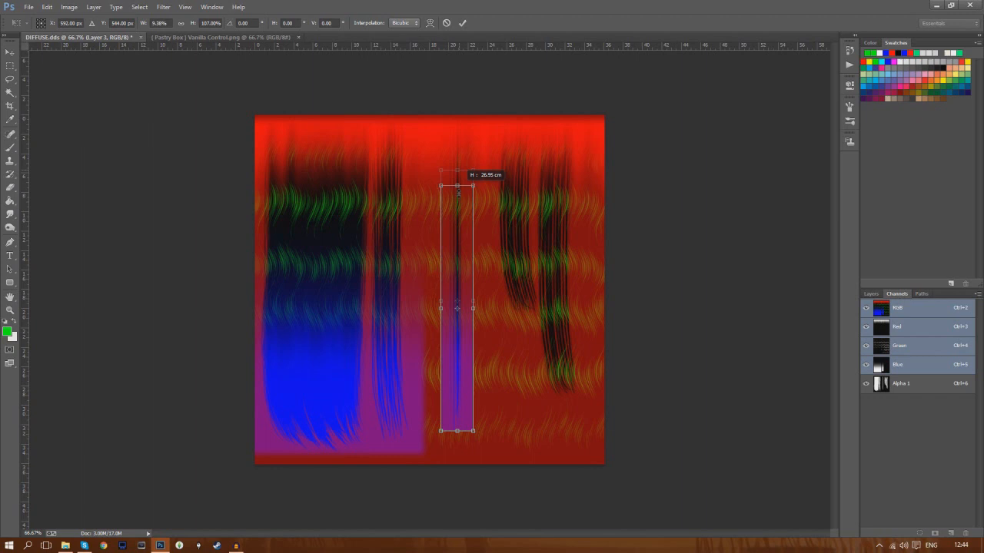
click(462, 23)
click(139, 7)
click(169, 21)
- Paste the blue gradient again, fit it over the rightmost hair strand and reapply the last Gaussian Blur
key(ctrl+v)
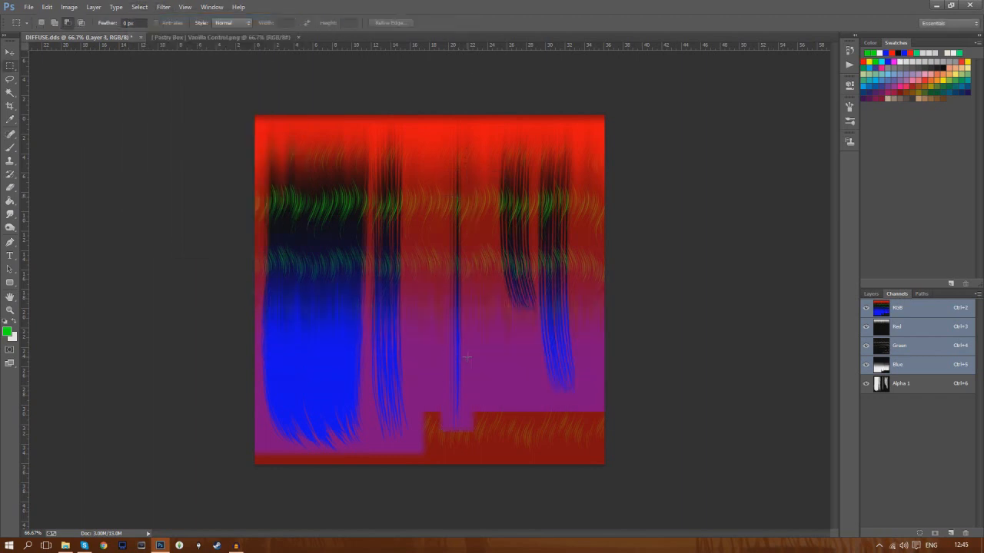
right_click(467, 357)
click(517, 457)
drag(256, 290, 534, 290)
drag(604, 290, 595, 290)
drag(565, 167, 567, 152)
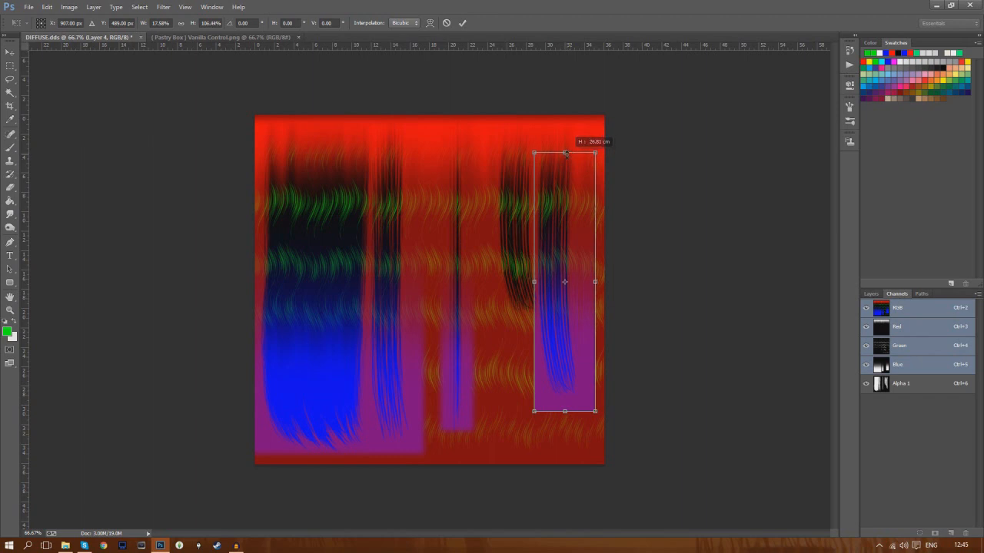
click(462, 23)
click(139, 7)
click(164, 17)
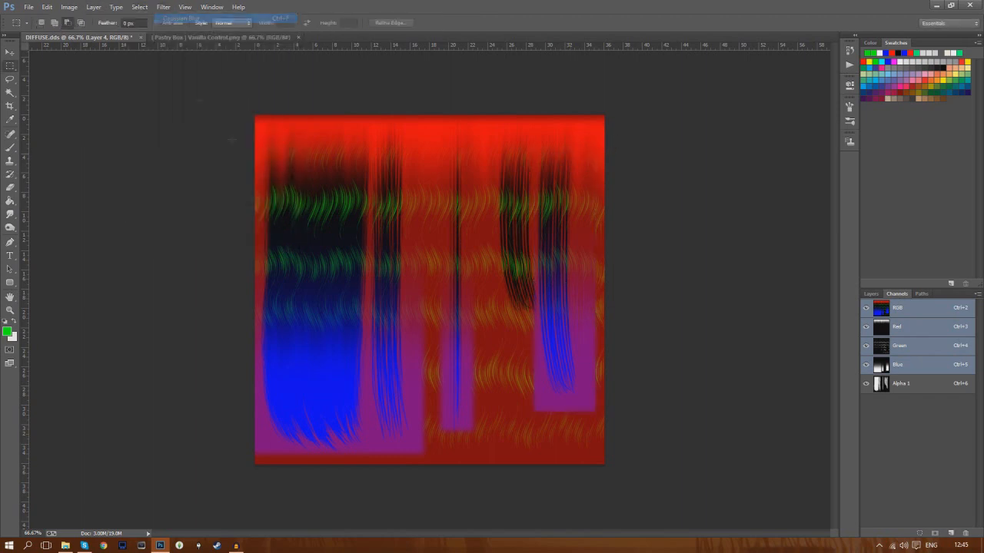
- Fit one more pasted blue gradient over the short strand beside the rightmost one and reapply the last Gaussian Blur
right_click(331, 254)
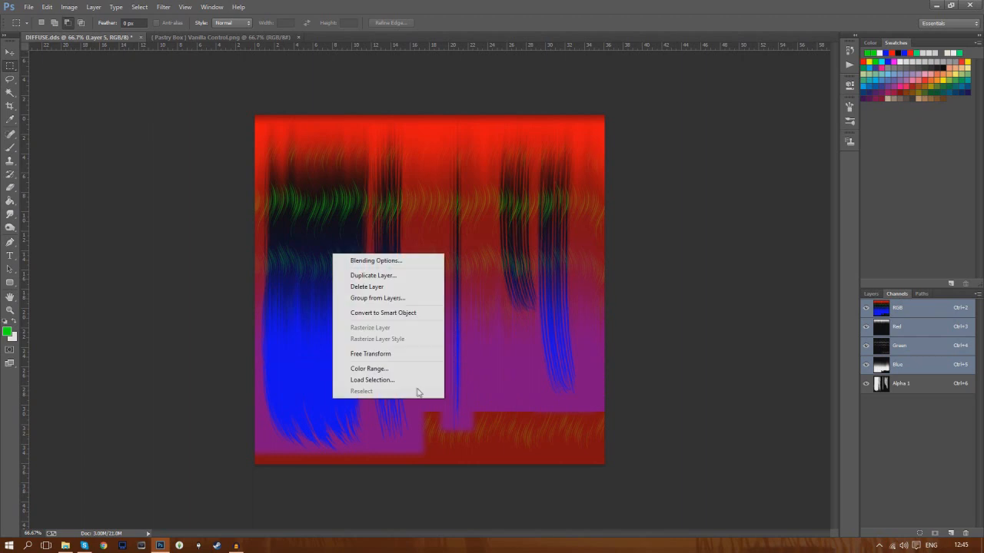
click(400, 355)
drag(256, 287, 489, 231)
drag(531, 279, 535, 243)
drag(602, 255, 494, 253)
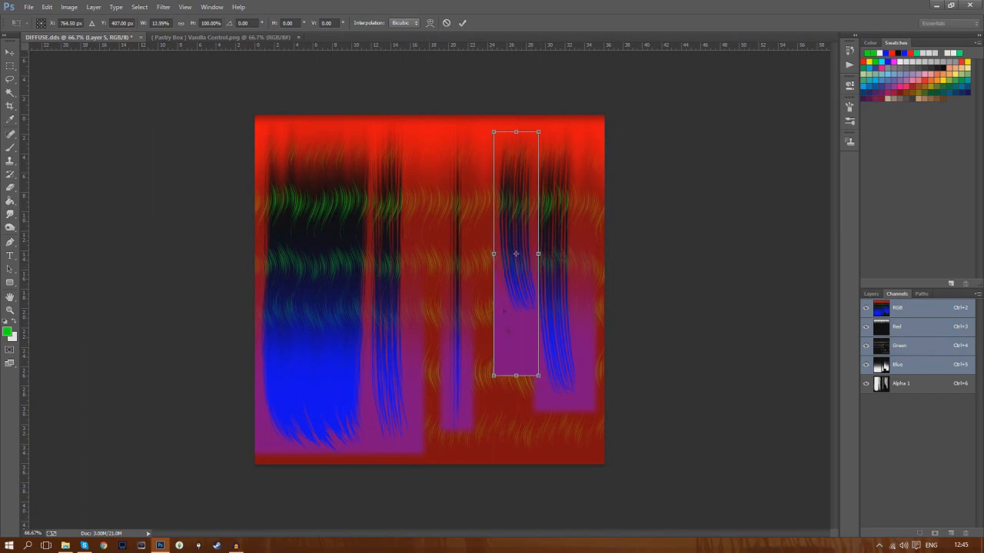
drag(516, 376, 519, 324)
drag(515, 126, 515, 169)
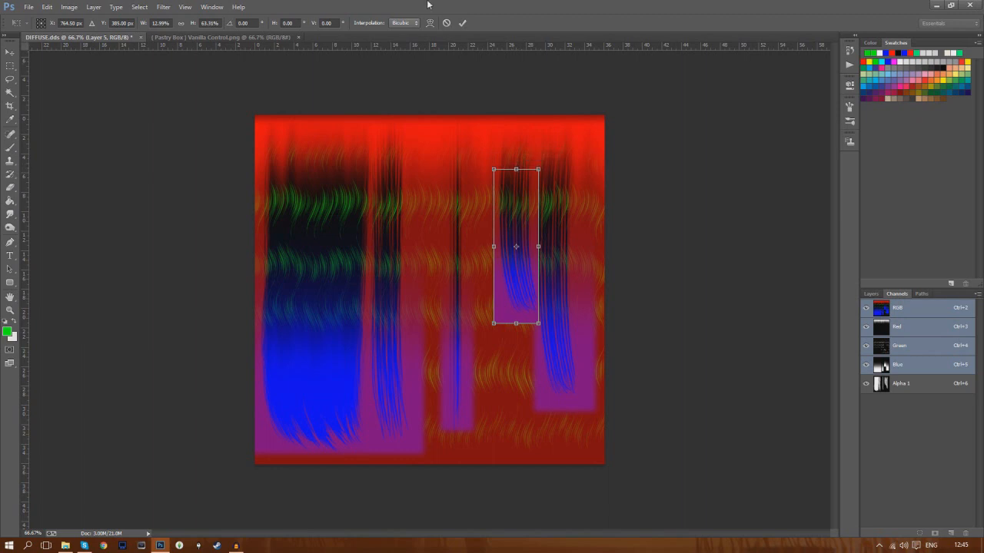
click(462, 23)
click(163, 7)
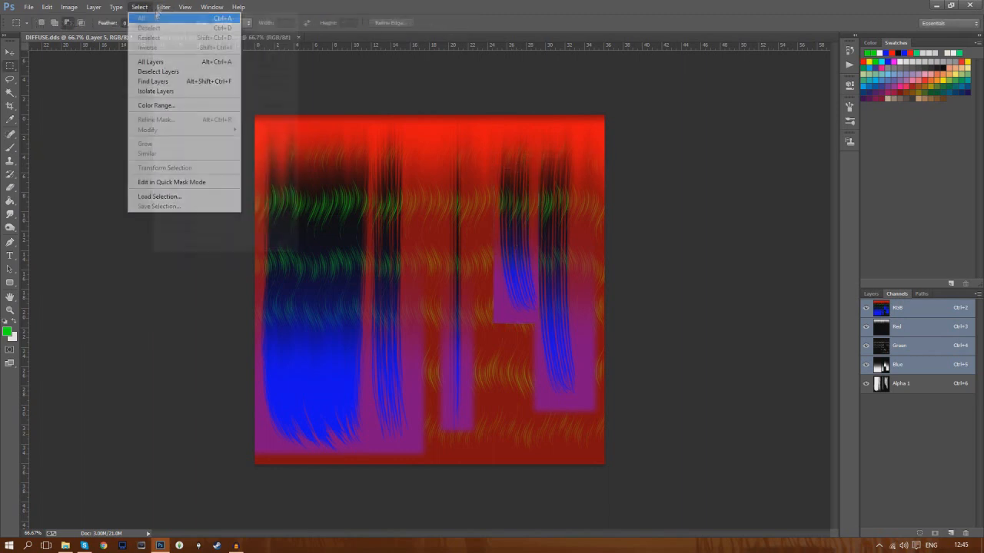
click(168, 18)
- Save the finished control texture as CONTROL in D3D/DDS format in the desktop's New folder
click(28, 7)
click(54, 132)
click(115, 237)
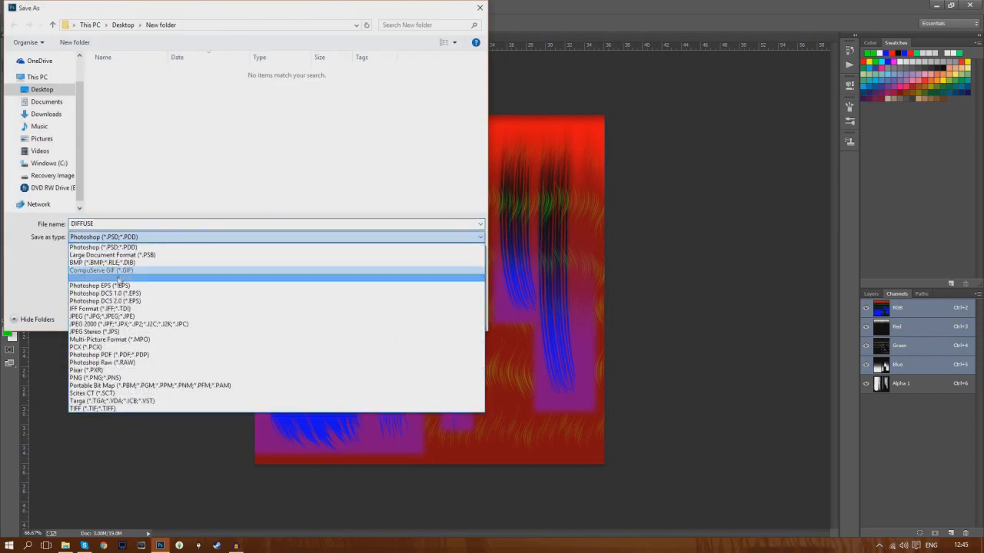
click(119, 278)
click(123, 237)
click(119, 275)
click(139, 222)
text(CONTROL)
key(Return)
key(Return)
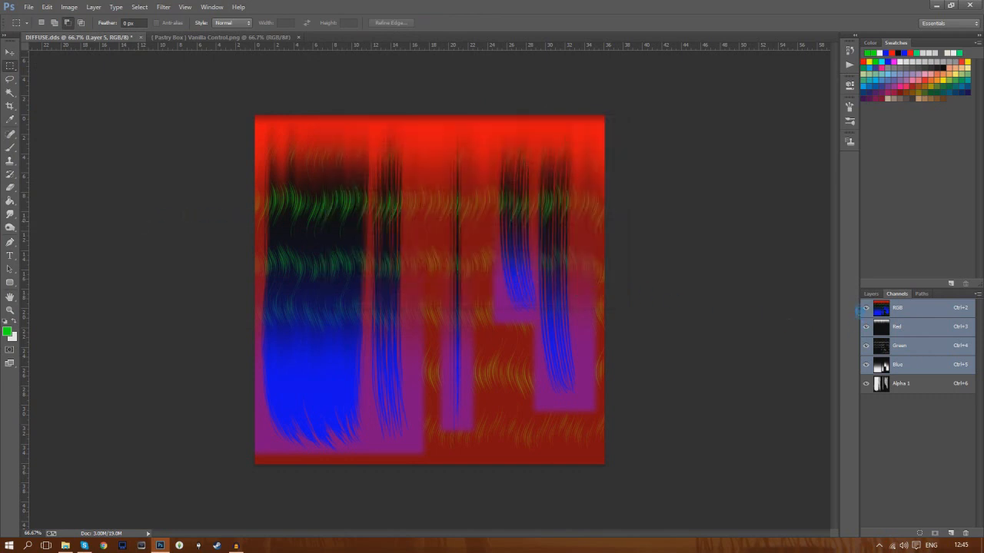
- Delete every layer above Background, from Layer 5 down to Converted Bright
click(872, 294)
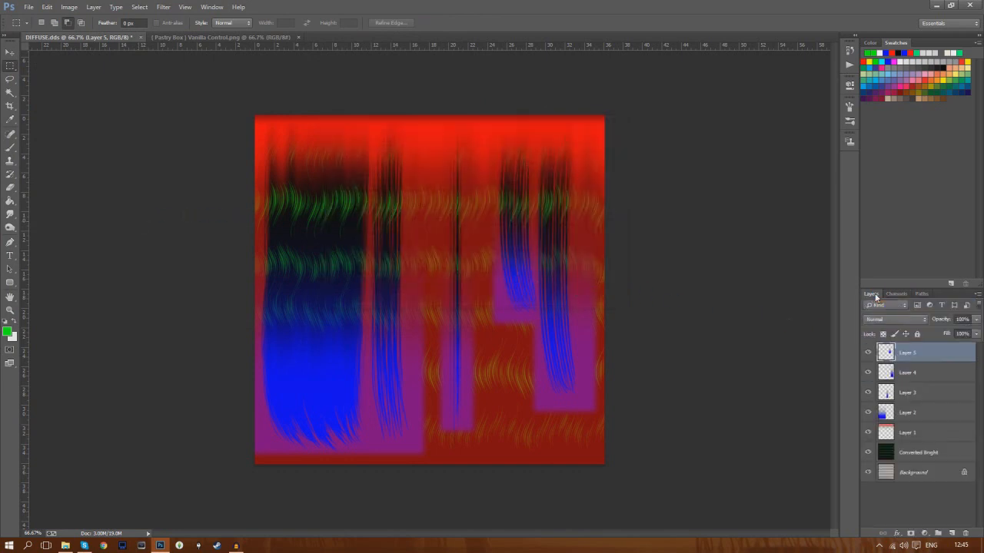
key(Delete)
key(Delete)
key(Delete)
key(Delete)
key(Delete)
key(Delete)
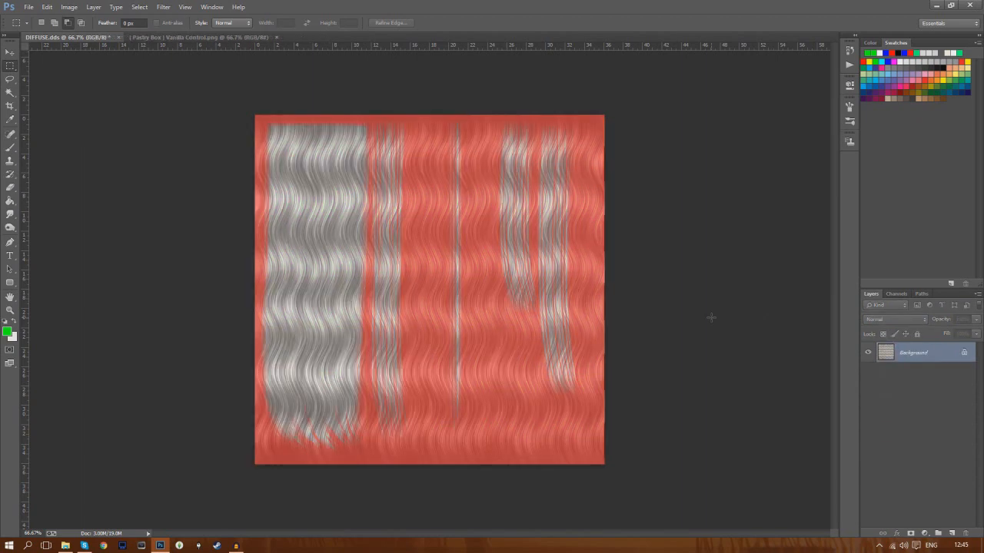
- Darken the Background texture with Levels, raising the input black point slightly, with midtones at 0.48 and output white at 80
click(68, 7)
mouse_move(85, 33)
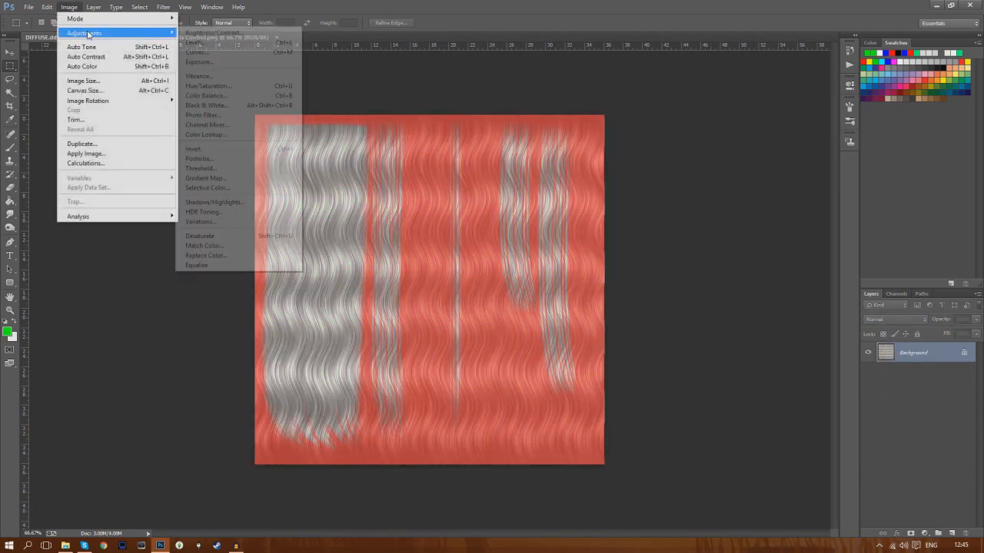
click(211, 42)
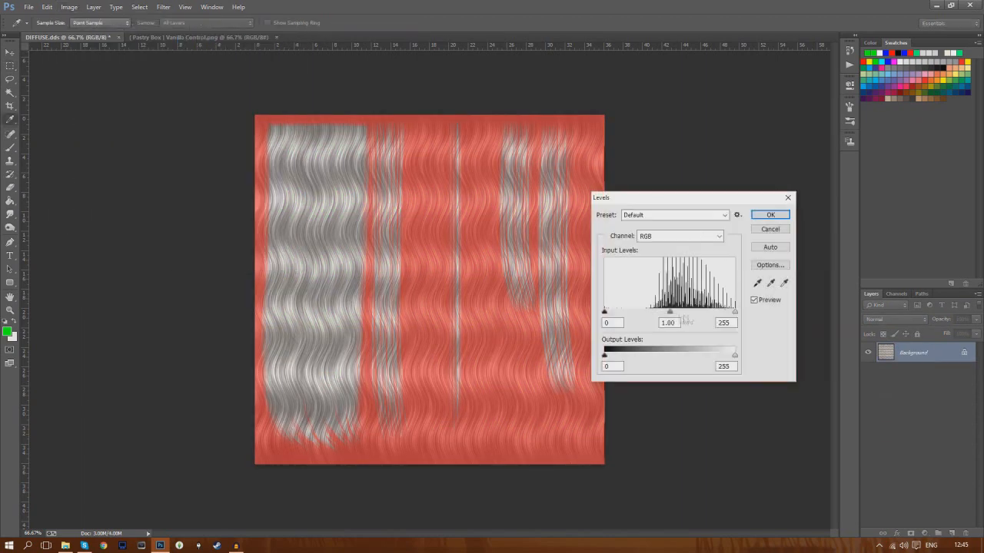
drag(671, 315, 697, 317)
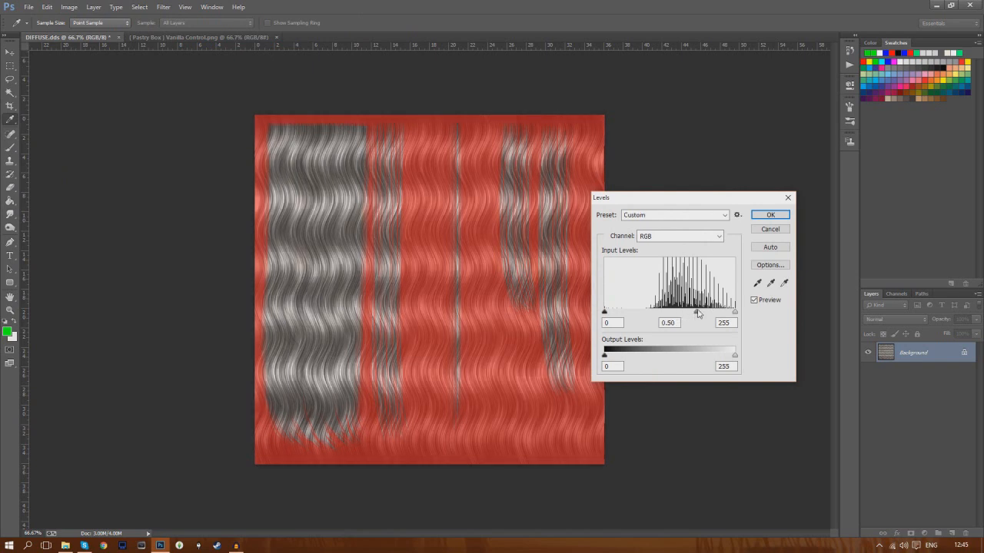
drag(605, 311, 615, 311)
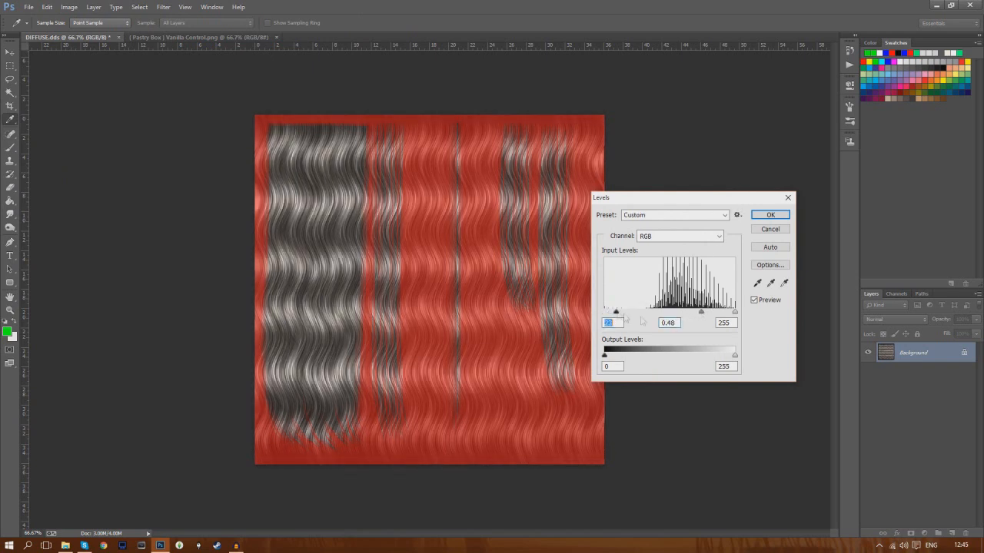
drag(735, 356, 655, 364)
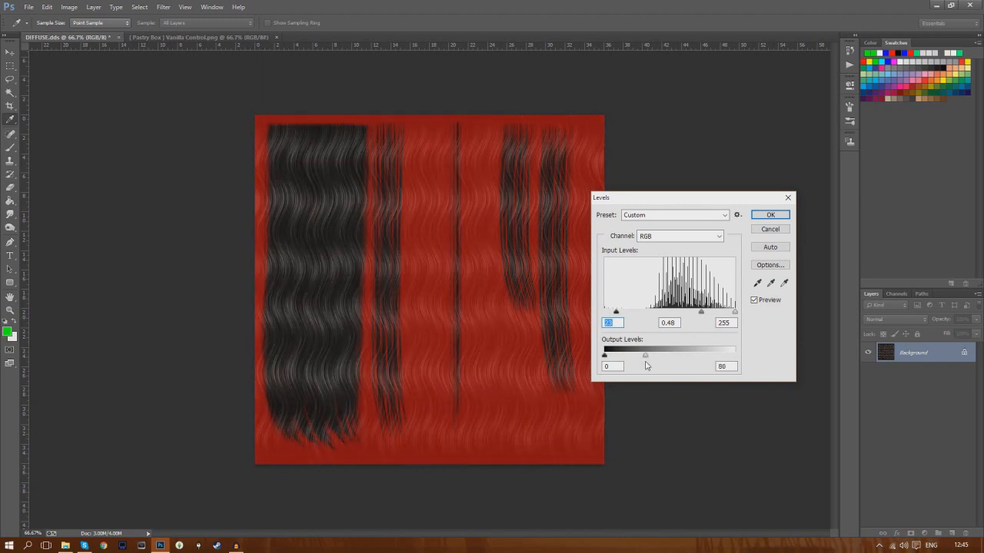
click(770, 215)
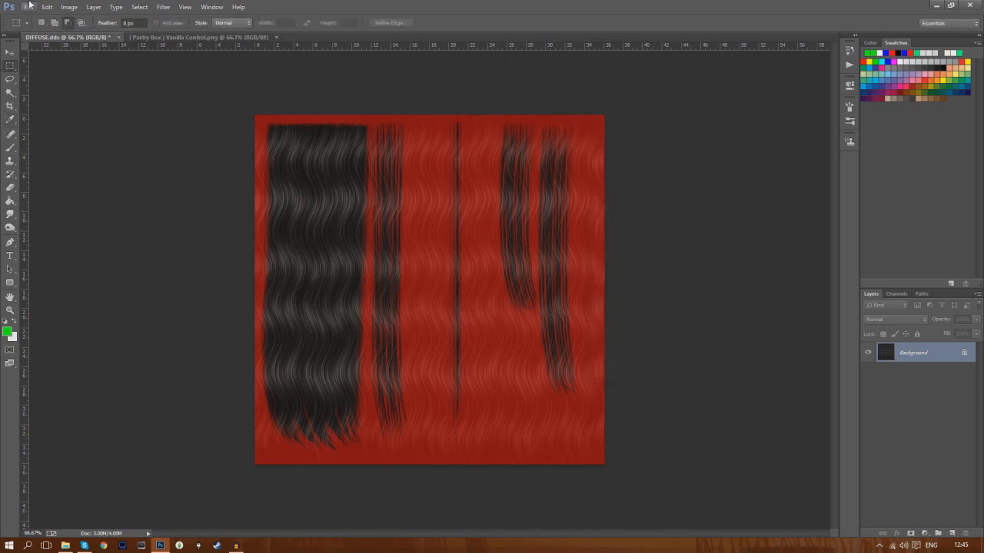
- Save the darkened texture as SPECULAR in D3D/DDS format with DXT5 compression and generated MIP maps
click(28, 6)
click(92, 125)
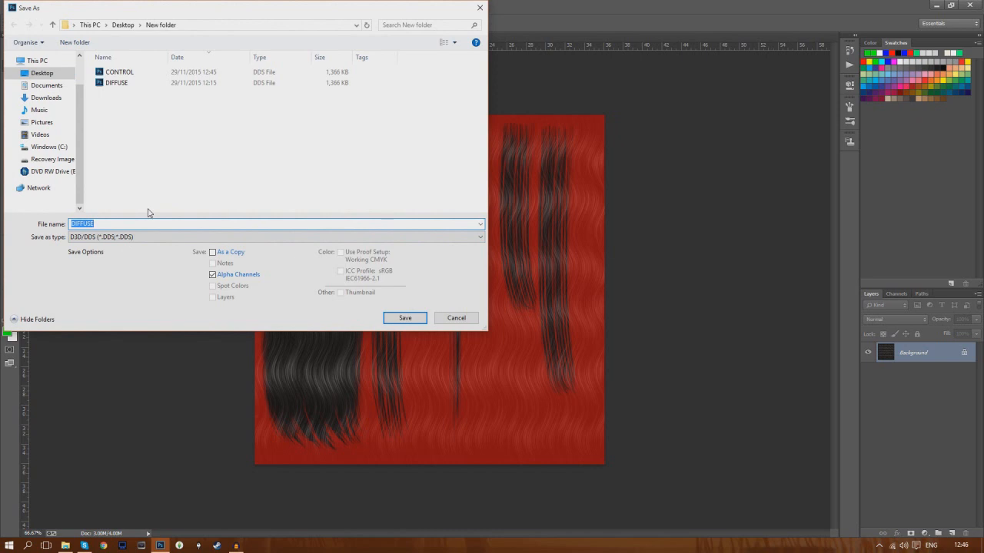
key(Return)
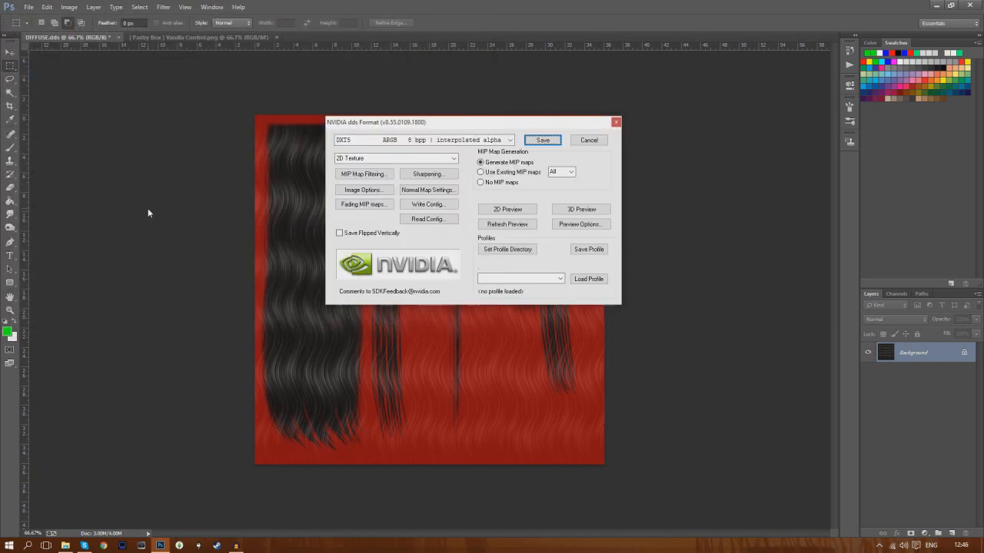
click(548, 139)
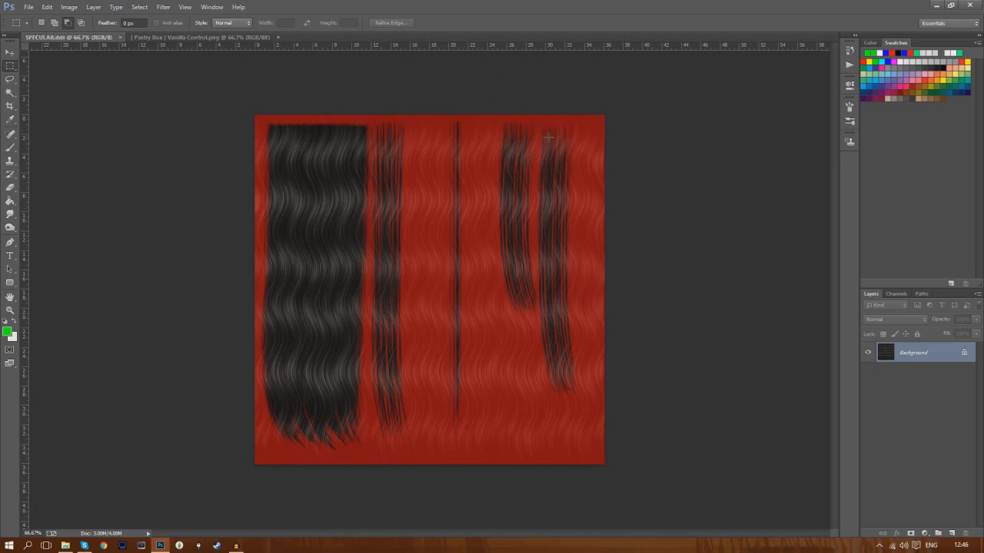
- Close Photoshop and the Textures and Bases folder window
click(969, 5)
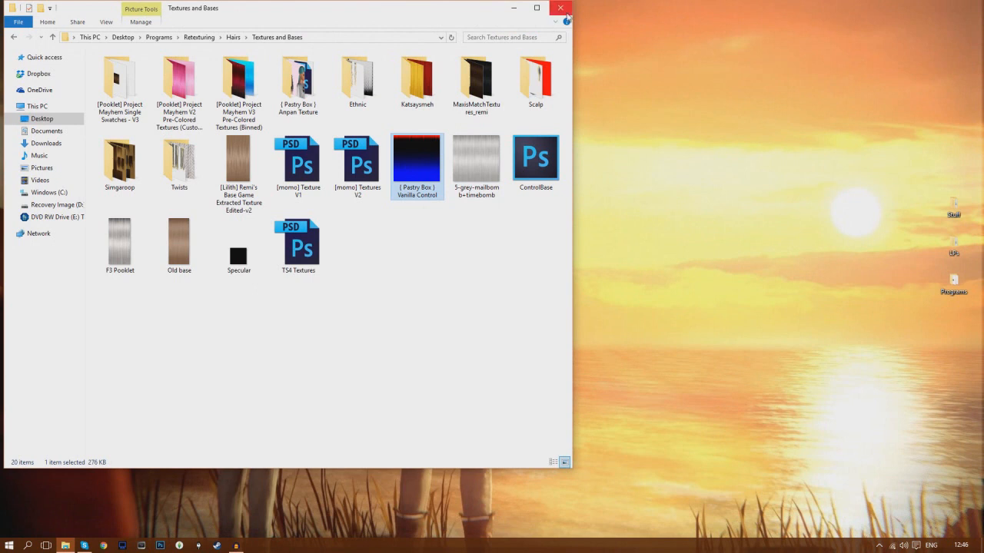
click(561, 8)
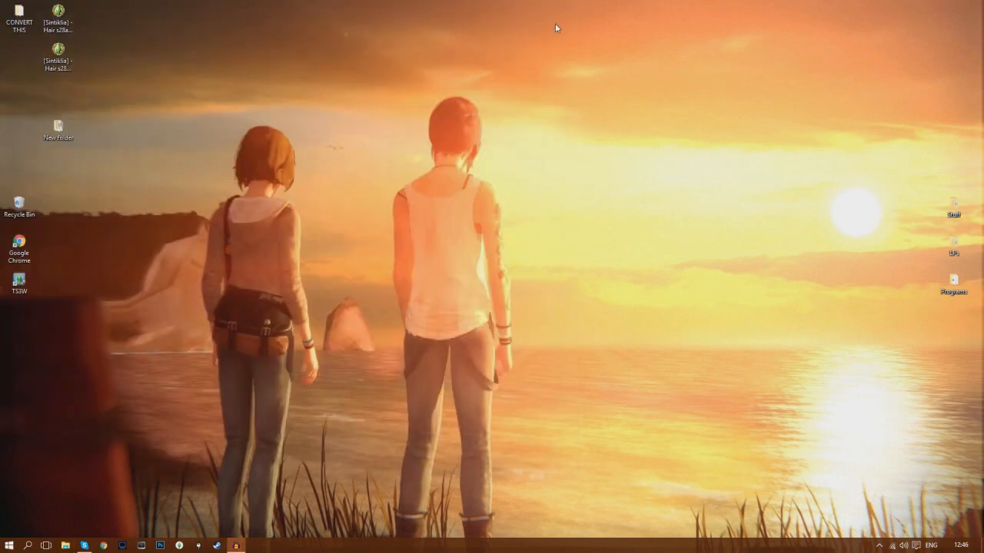